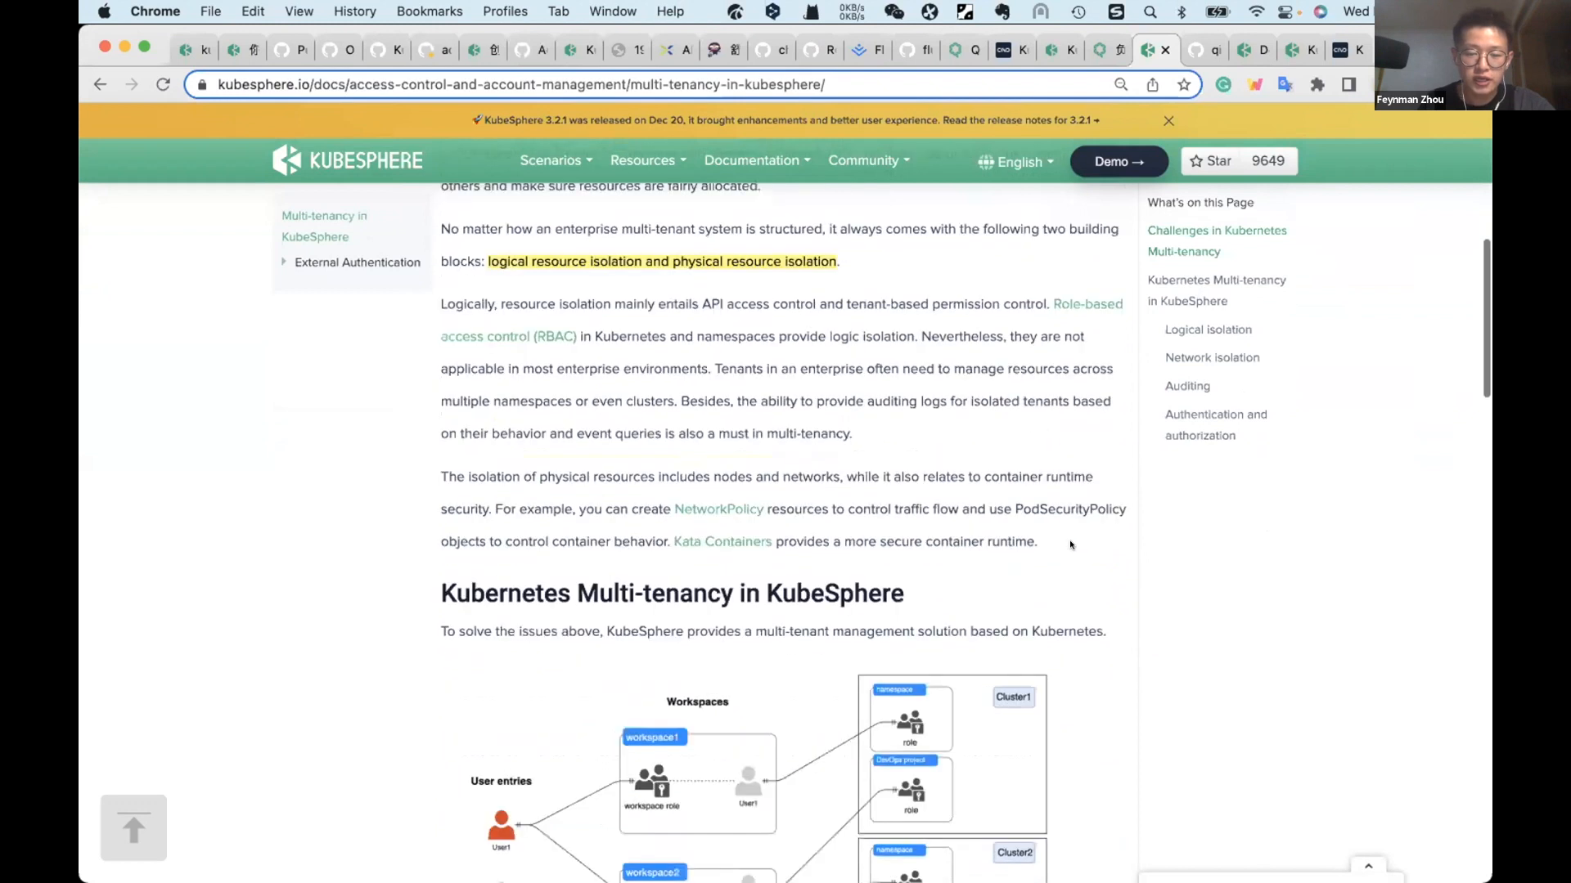
Step: Examine the Kubernetes multi-tenancy diagram, the workspace explanation and the three role levels under Logical isolation in the KubeSphere documentation
scroll(1070, 545, up, 1)
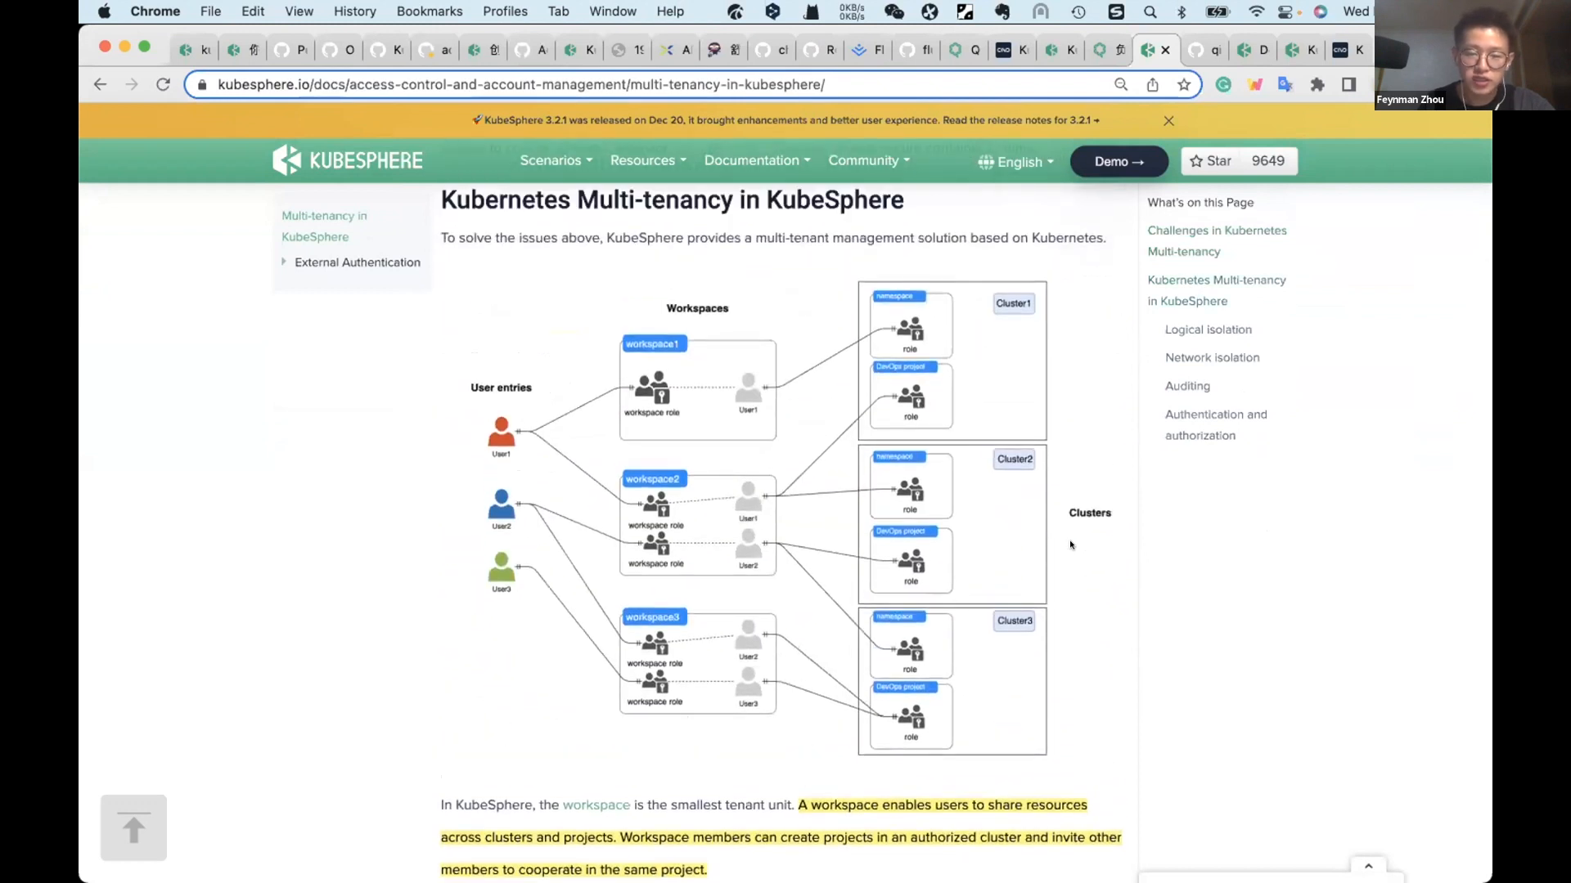
scroll(1070, 545, down, 3)
scroll(1070, 544, down, 2)
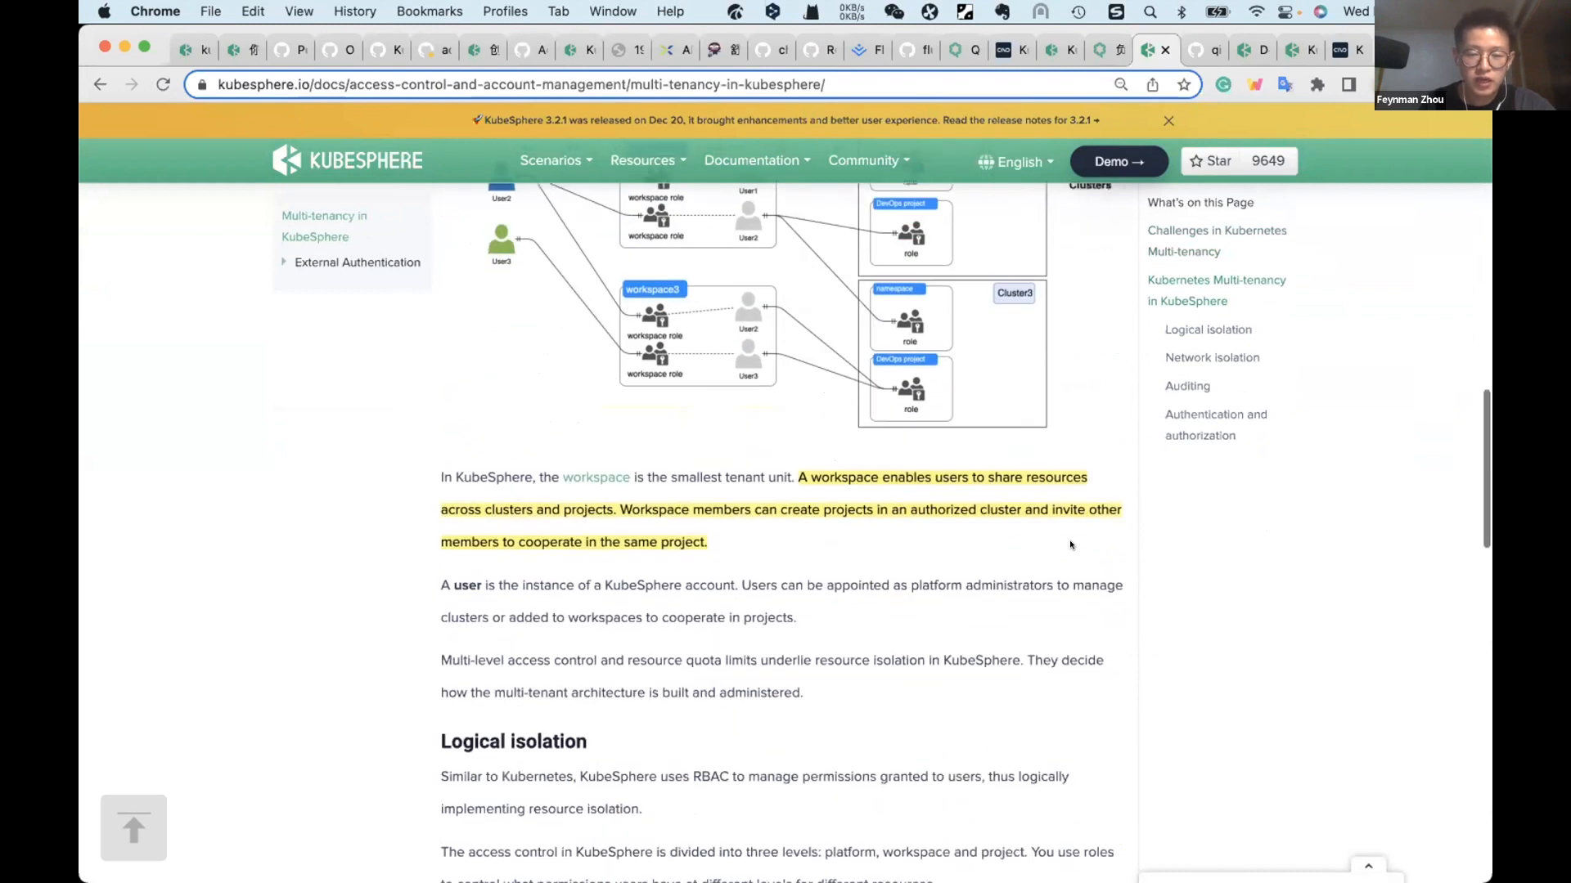
scroll(1070, 544, down, 2)
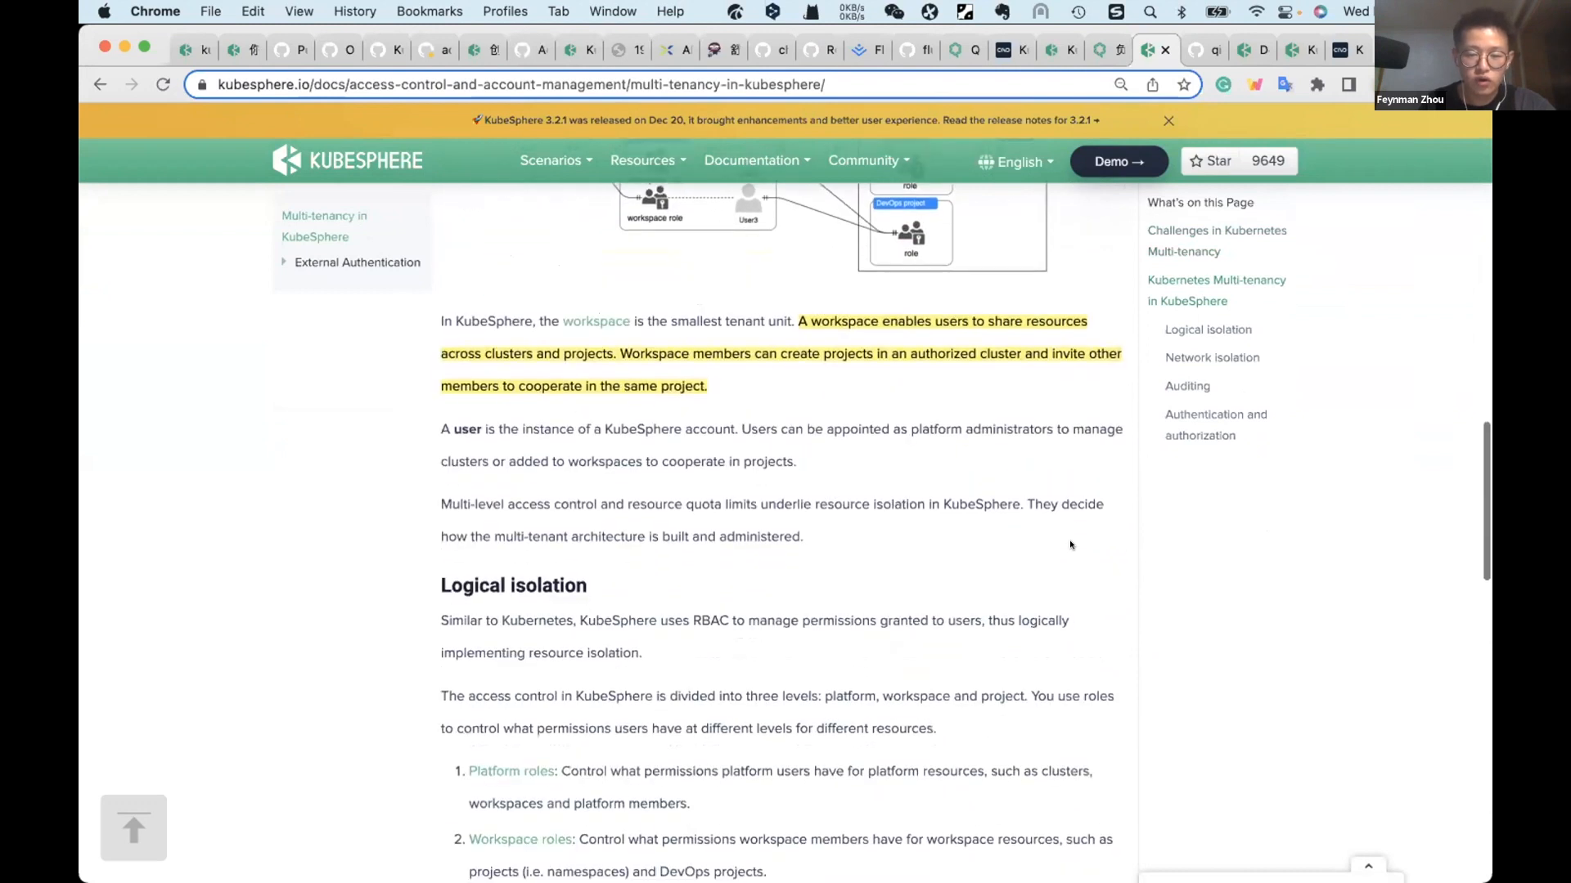
scroll(1070, 545, up, 8)
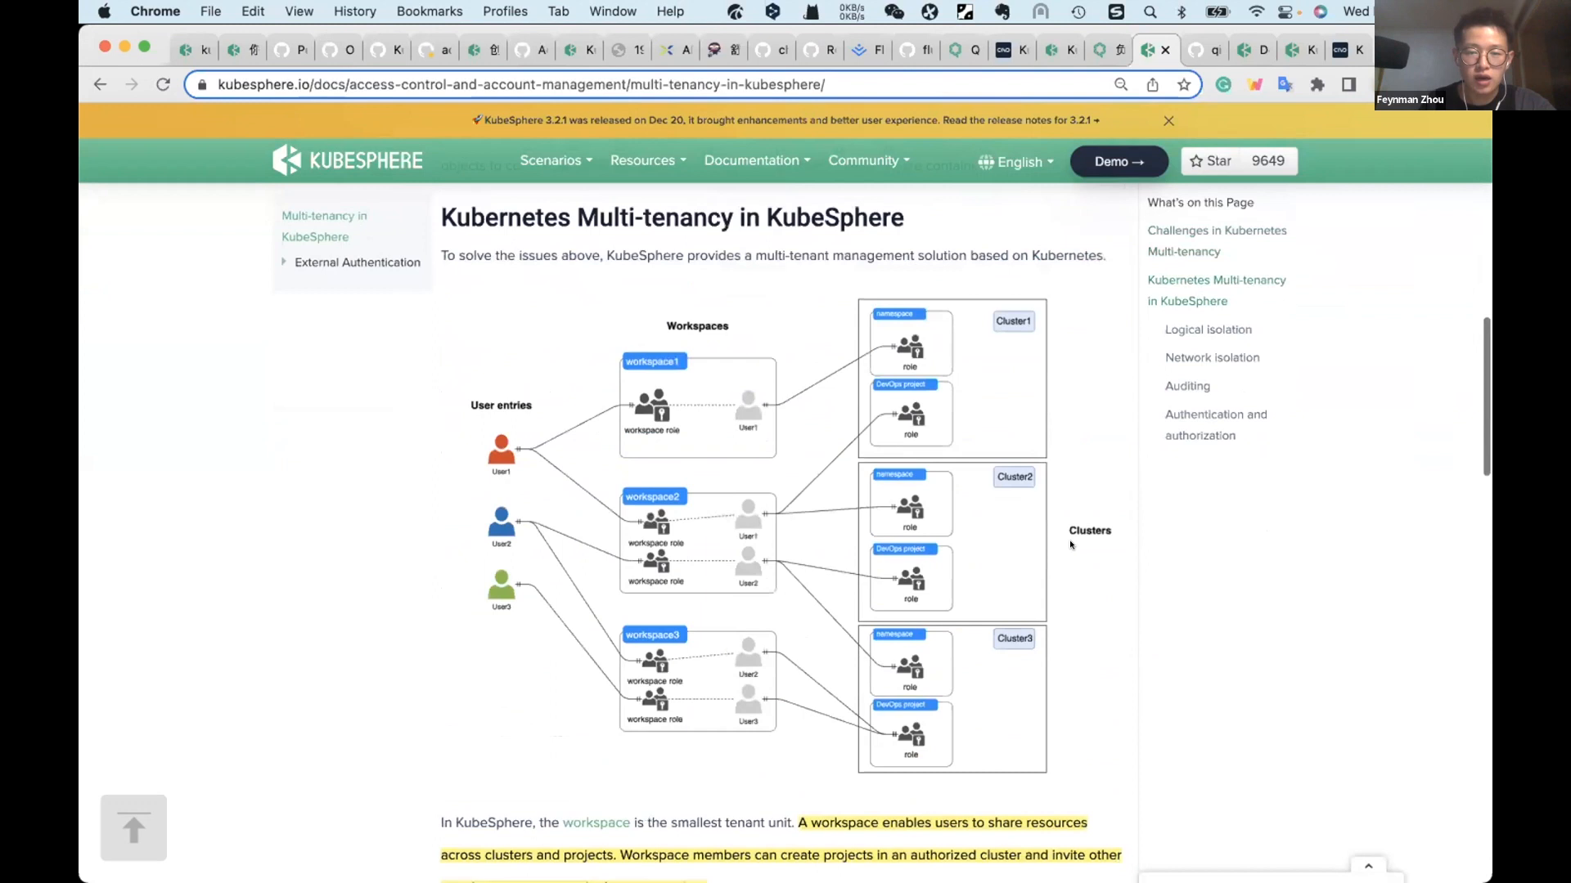
scroll(1070, 544, up, 3)
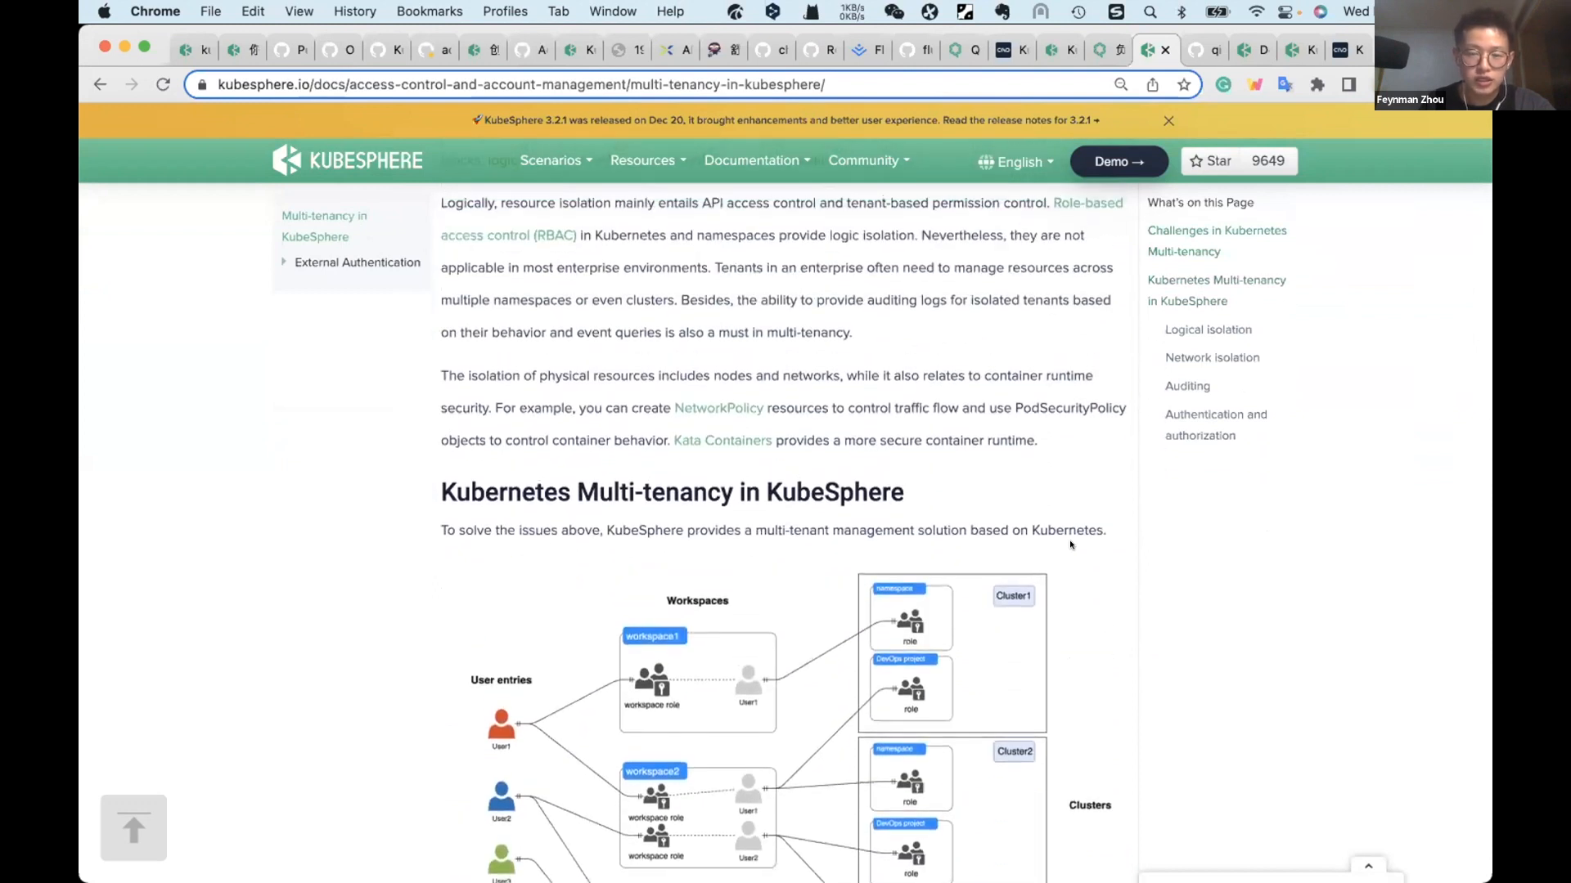
scroll(1070, 545, down, 6)
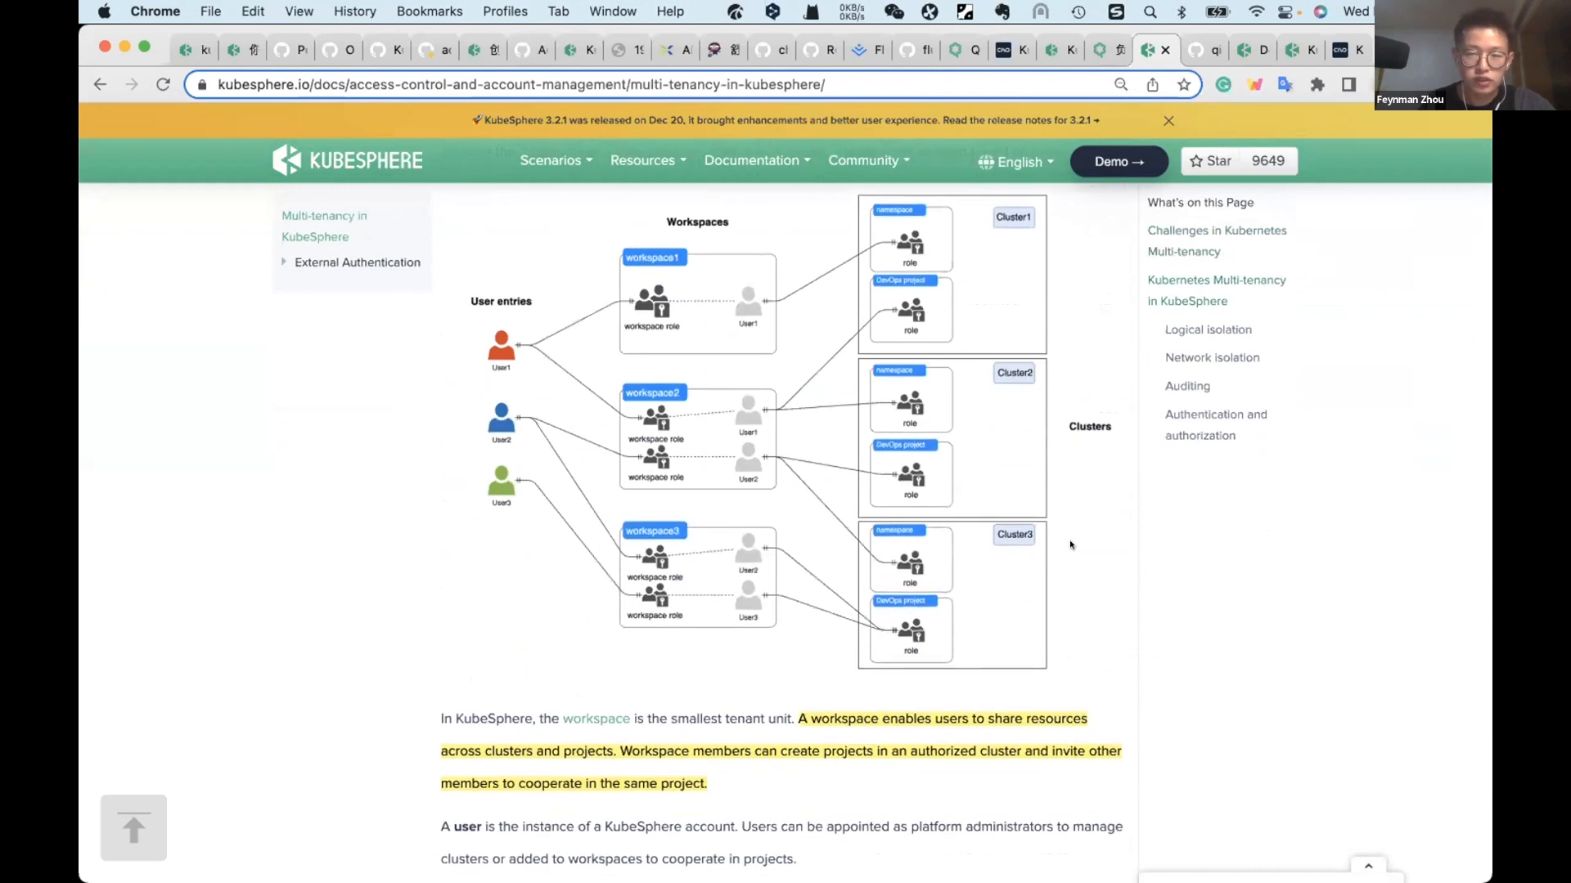
scroll(1070, 545, down, 5)
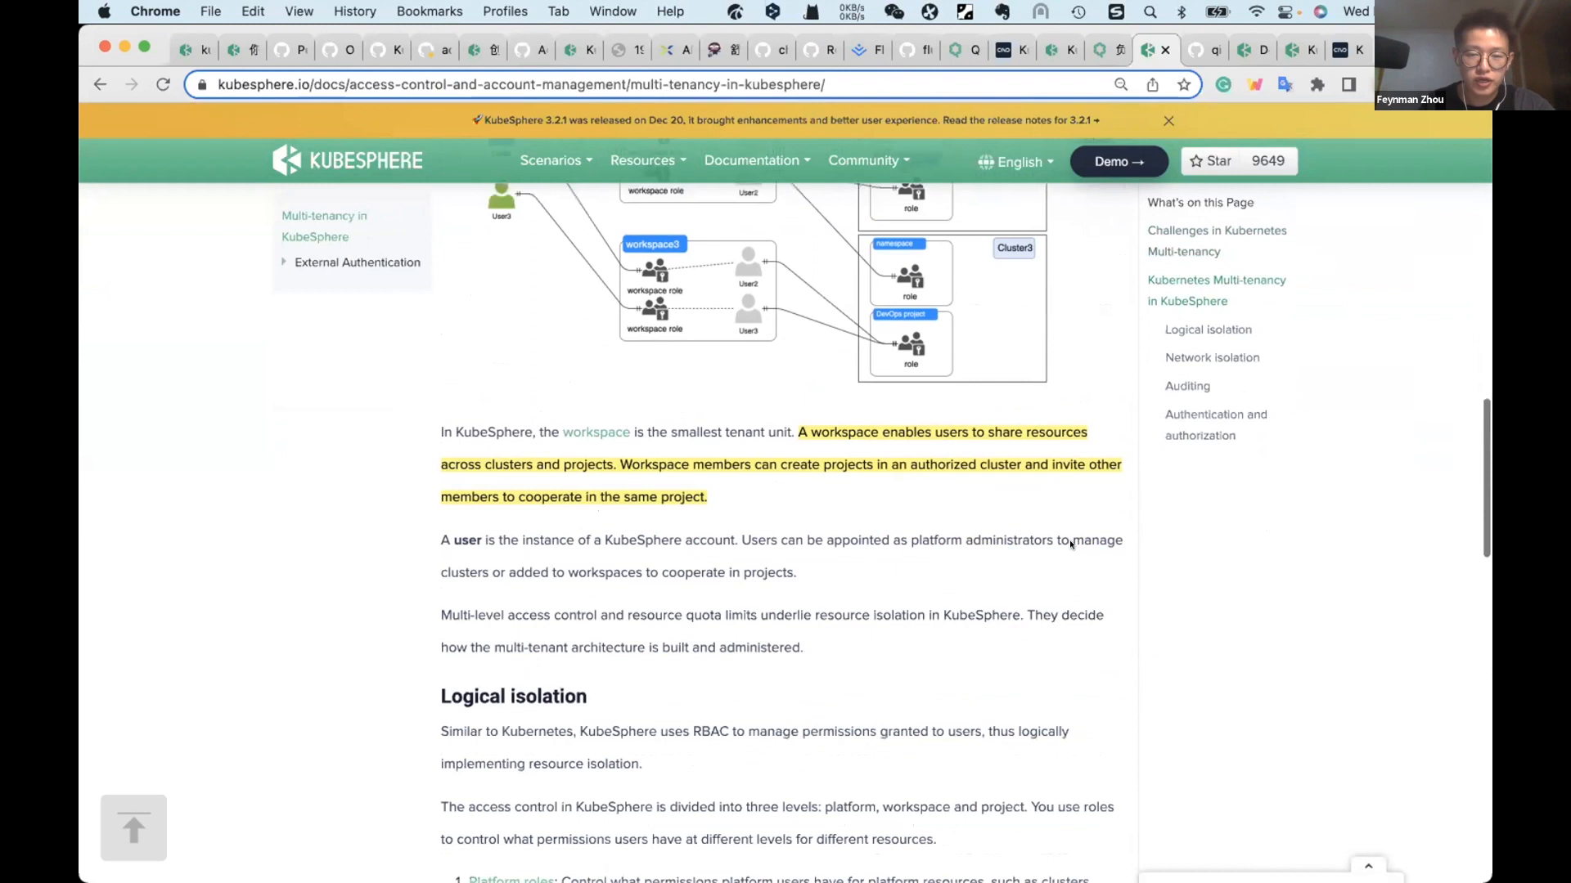
scroll(1070, 544, down, 2)
scroll(1070, 544, down, 5)
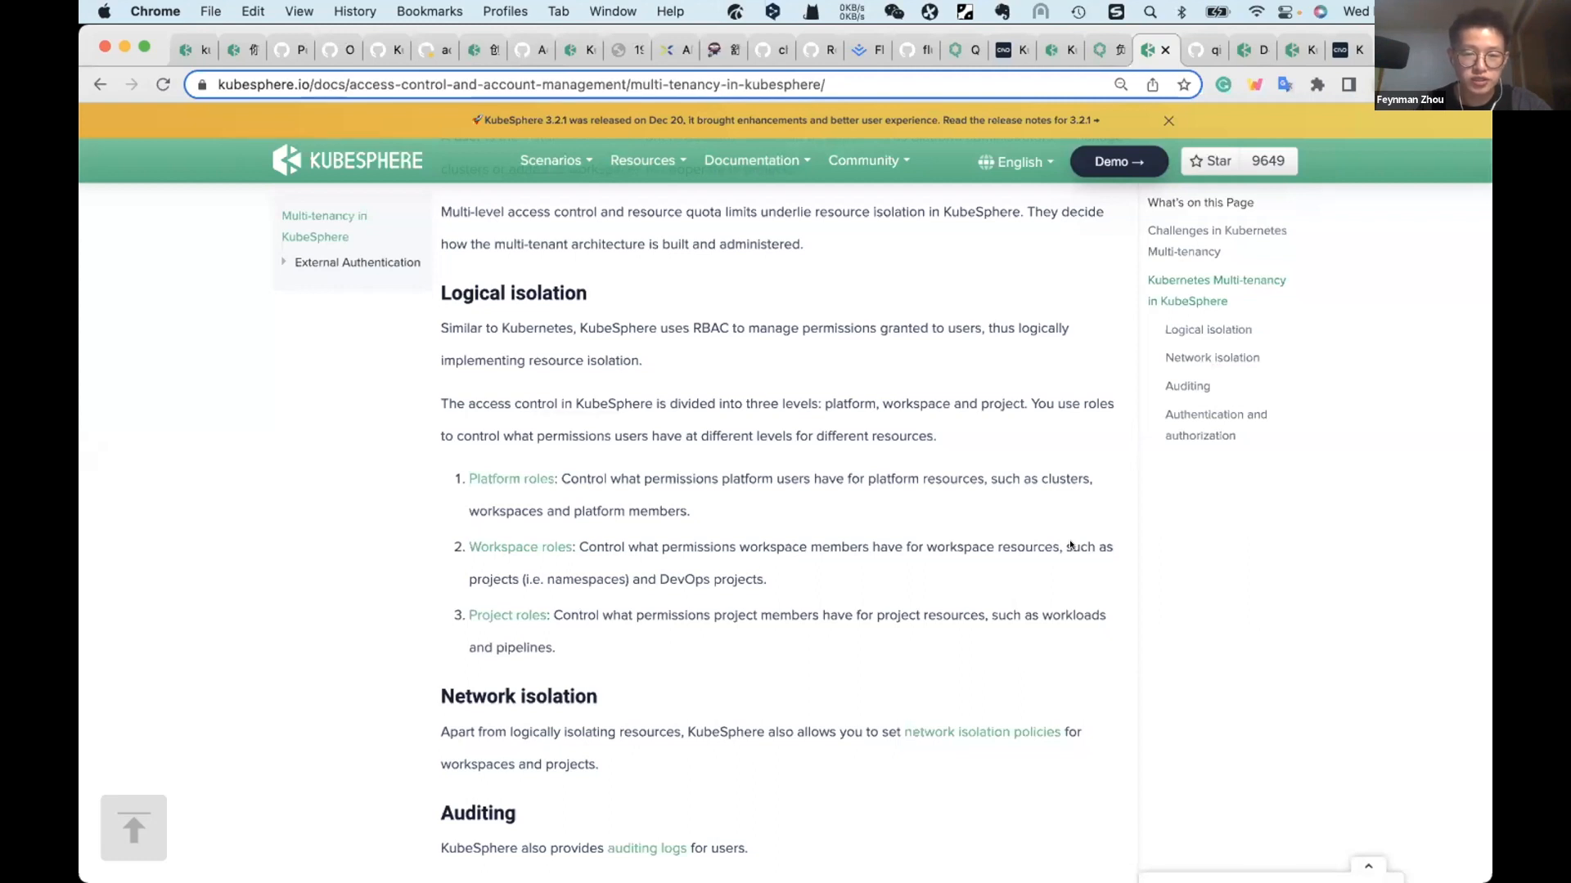
Step: Review the network isolation, auditing, and authentication and authorization sections, including the ks-apiserver request chain diagram
scroll(1070, 545, down, 6)
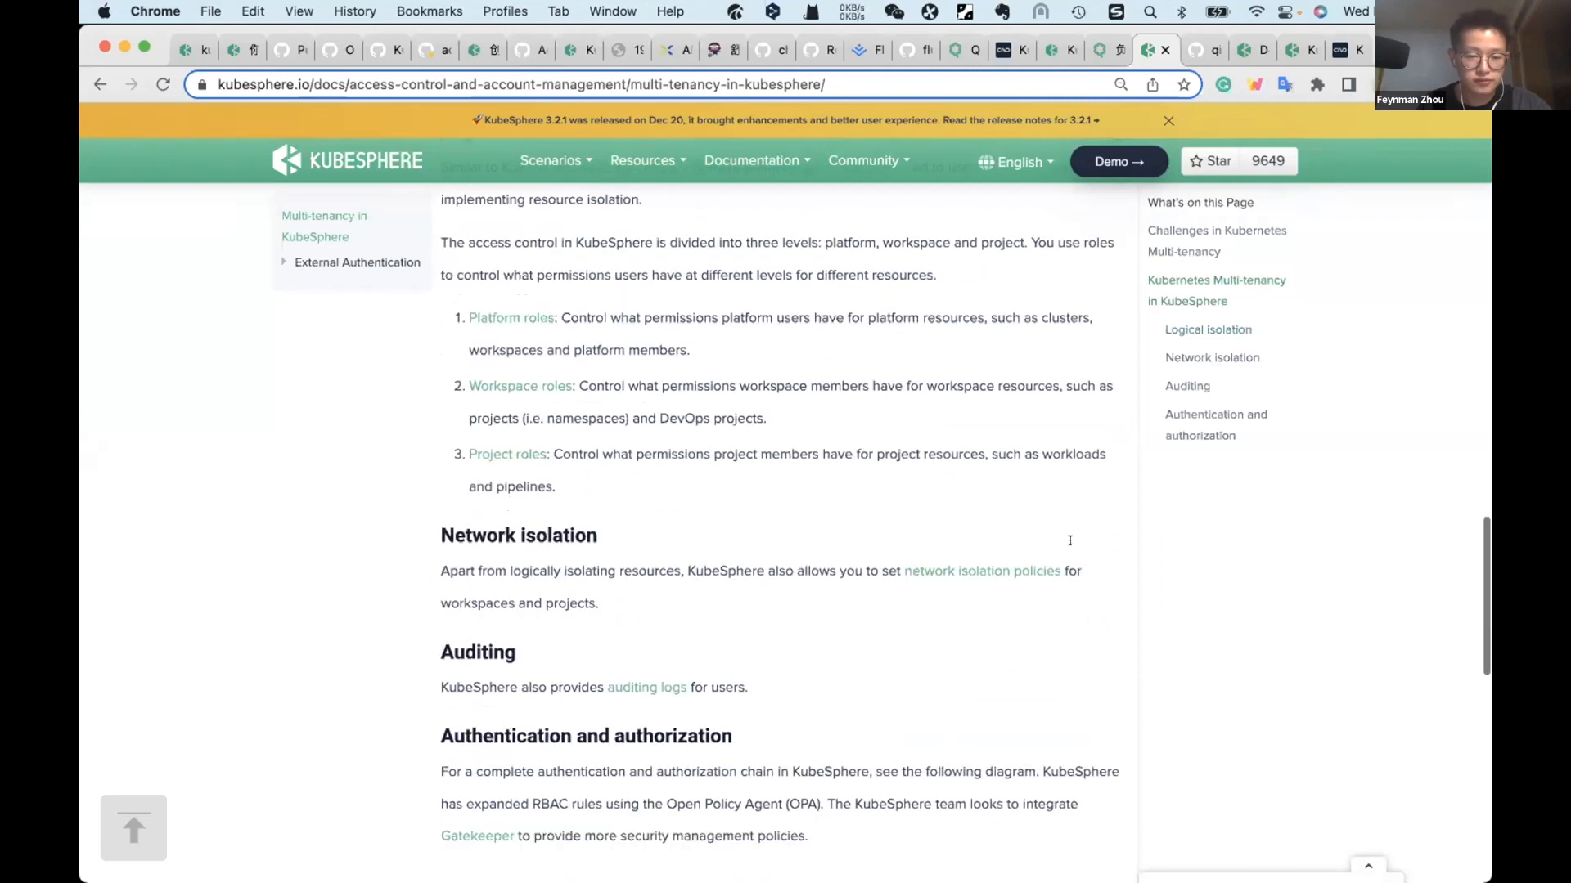
scroll(1070, 541, down, 2)
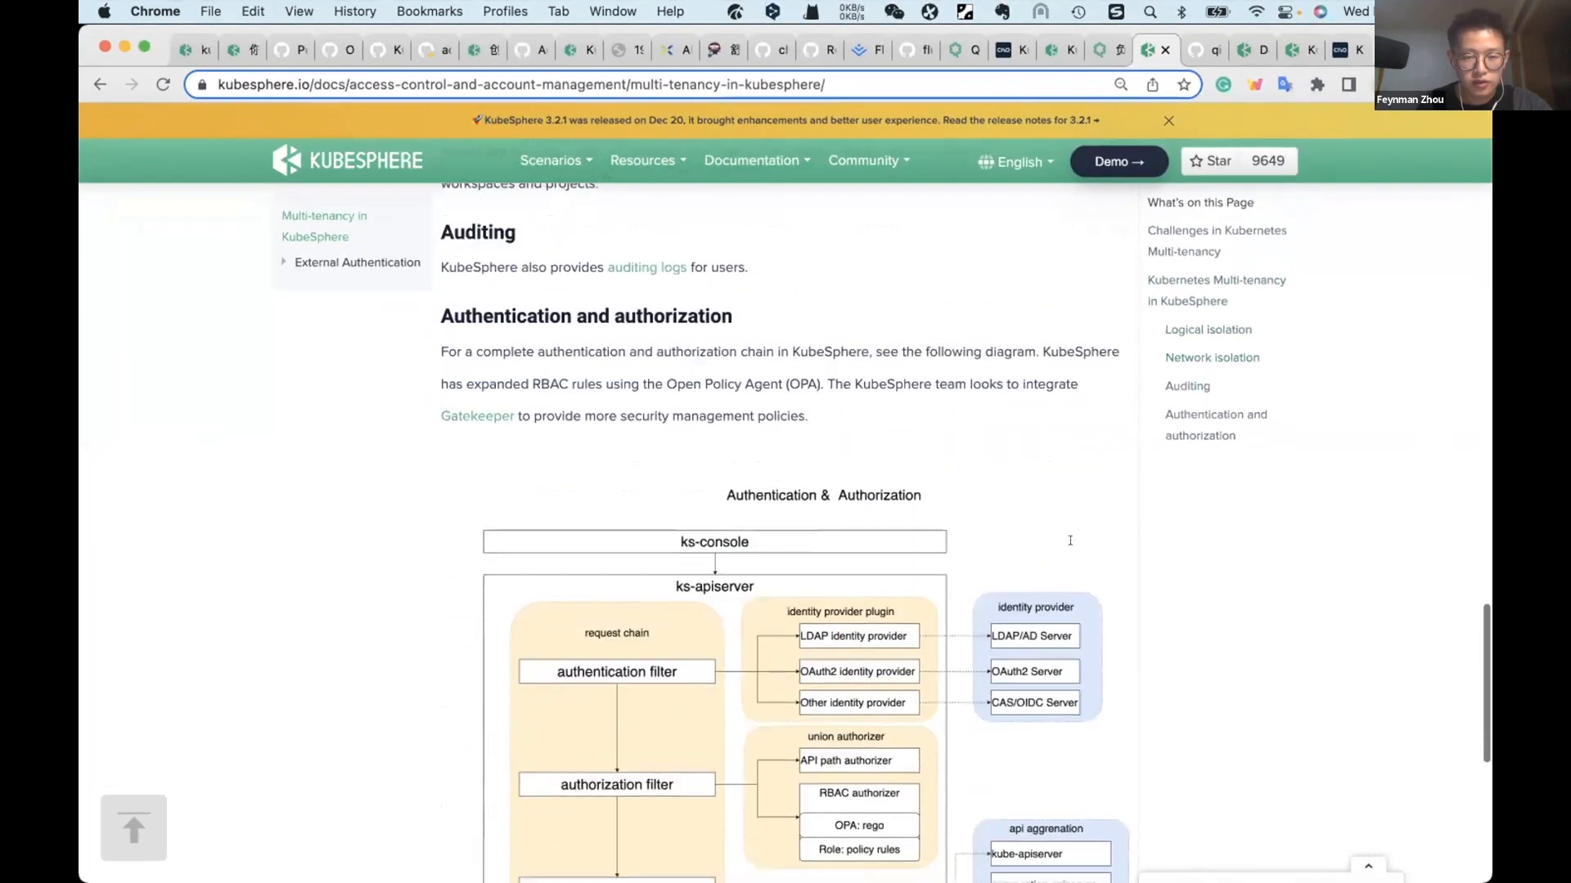
scroll(1070, 541, down, 1)
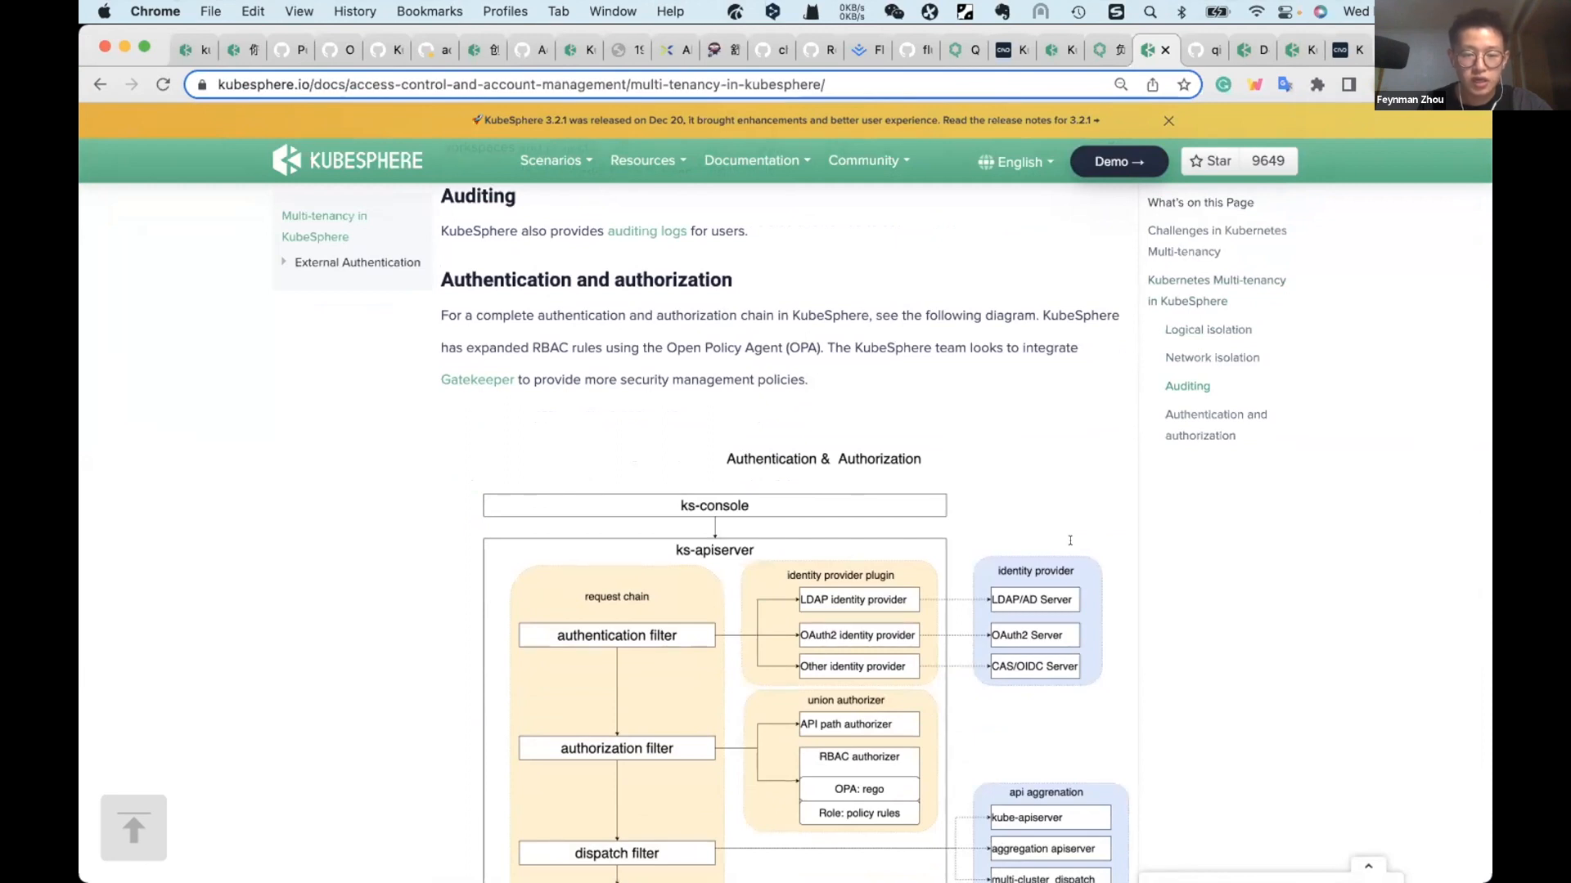
scroll(1070, 541, down, 3)
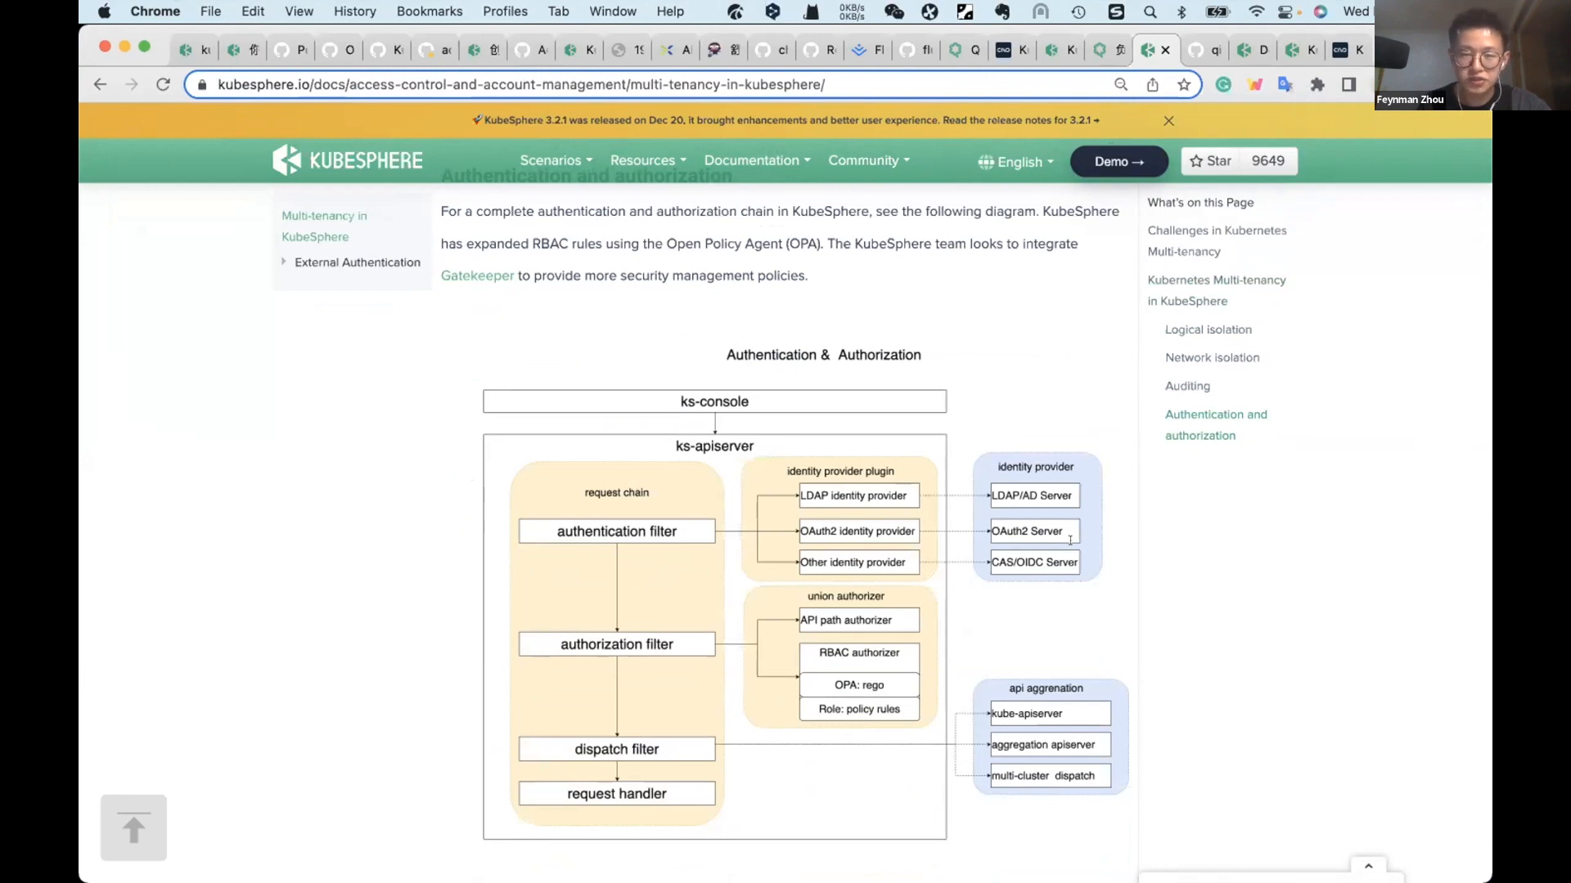
scroll(1070, 541, down, 1)
scroll(1070, 541, up, 2)
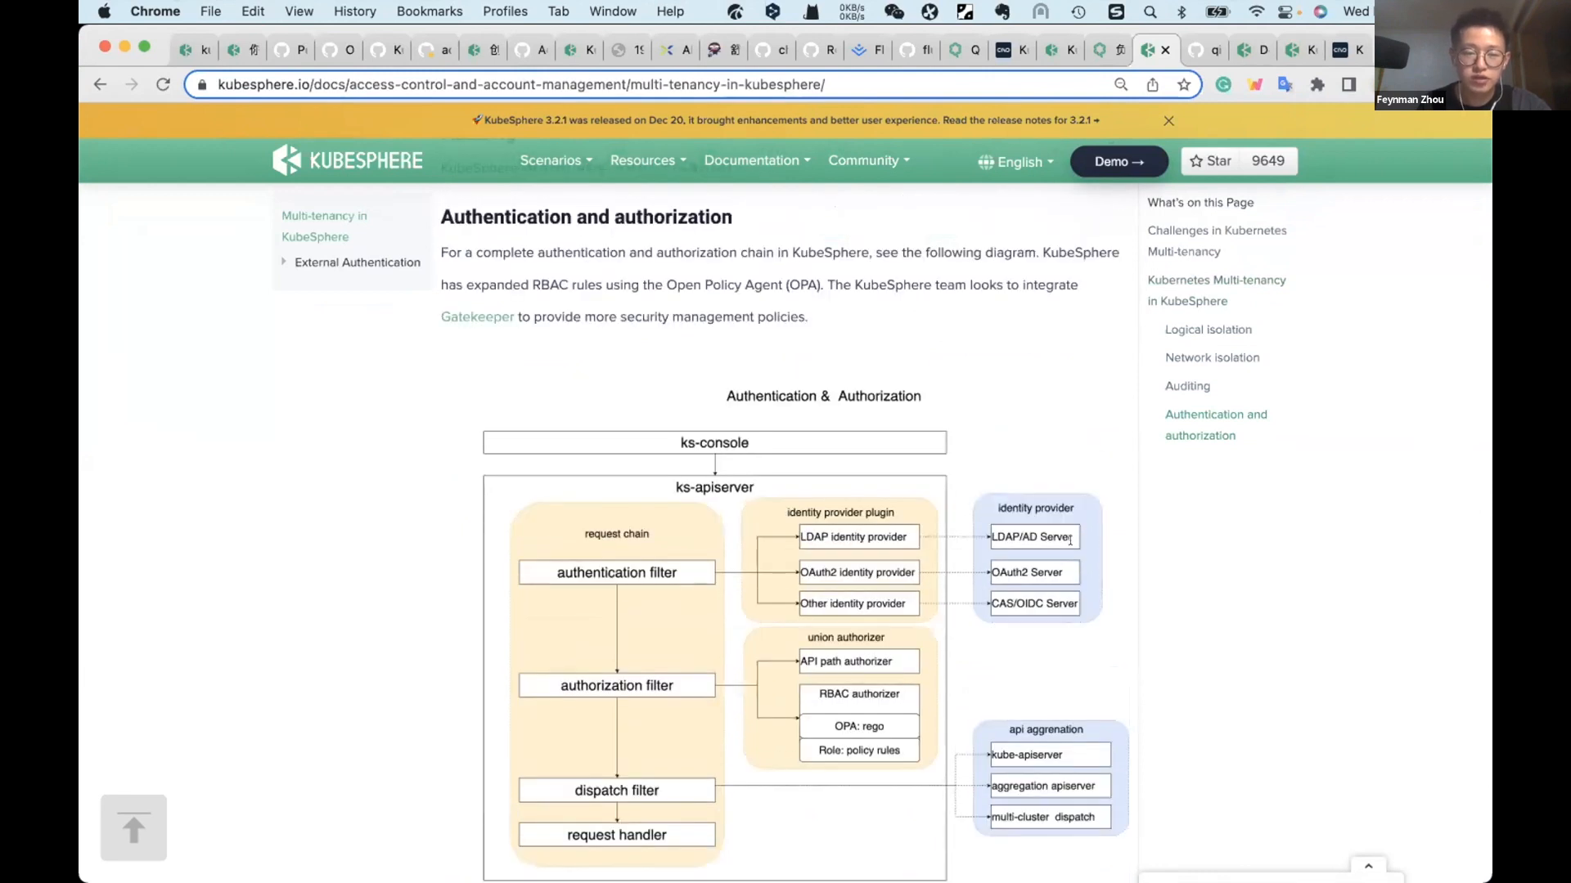
scroll(1070, 541, down, 2)
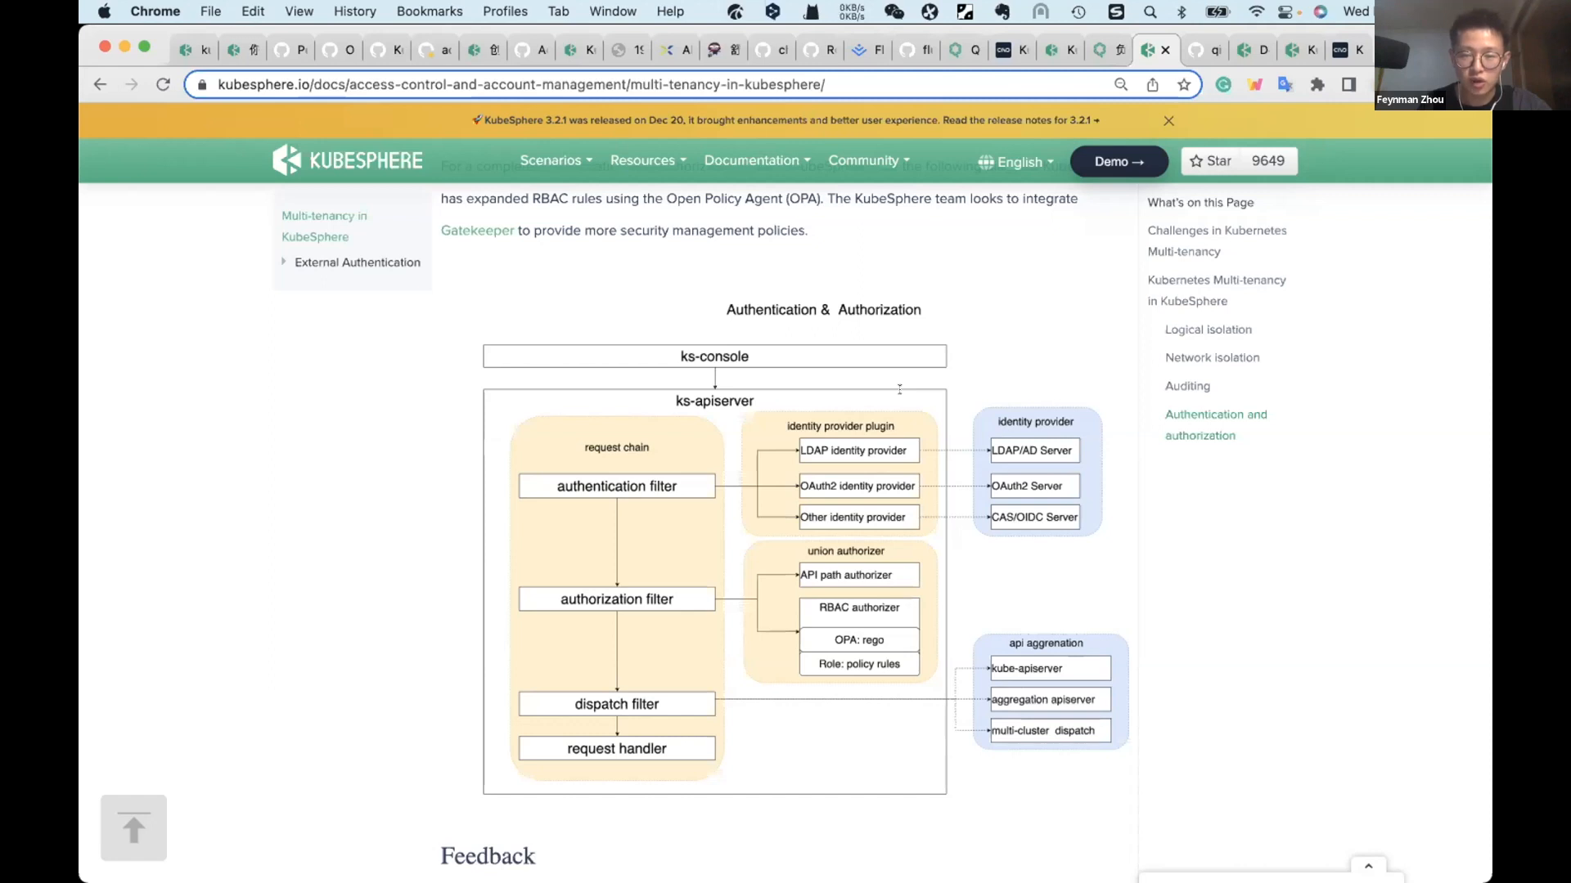
Step: Switch to the slide show and advance to the Kubernetes multi-cluster management demo slide
key(ctrl+Up)
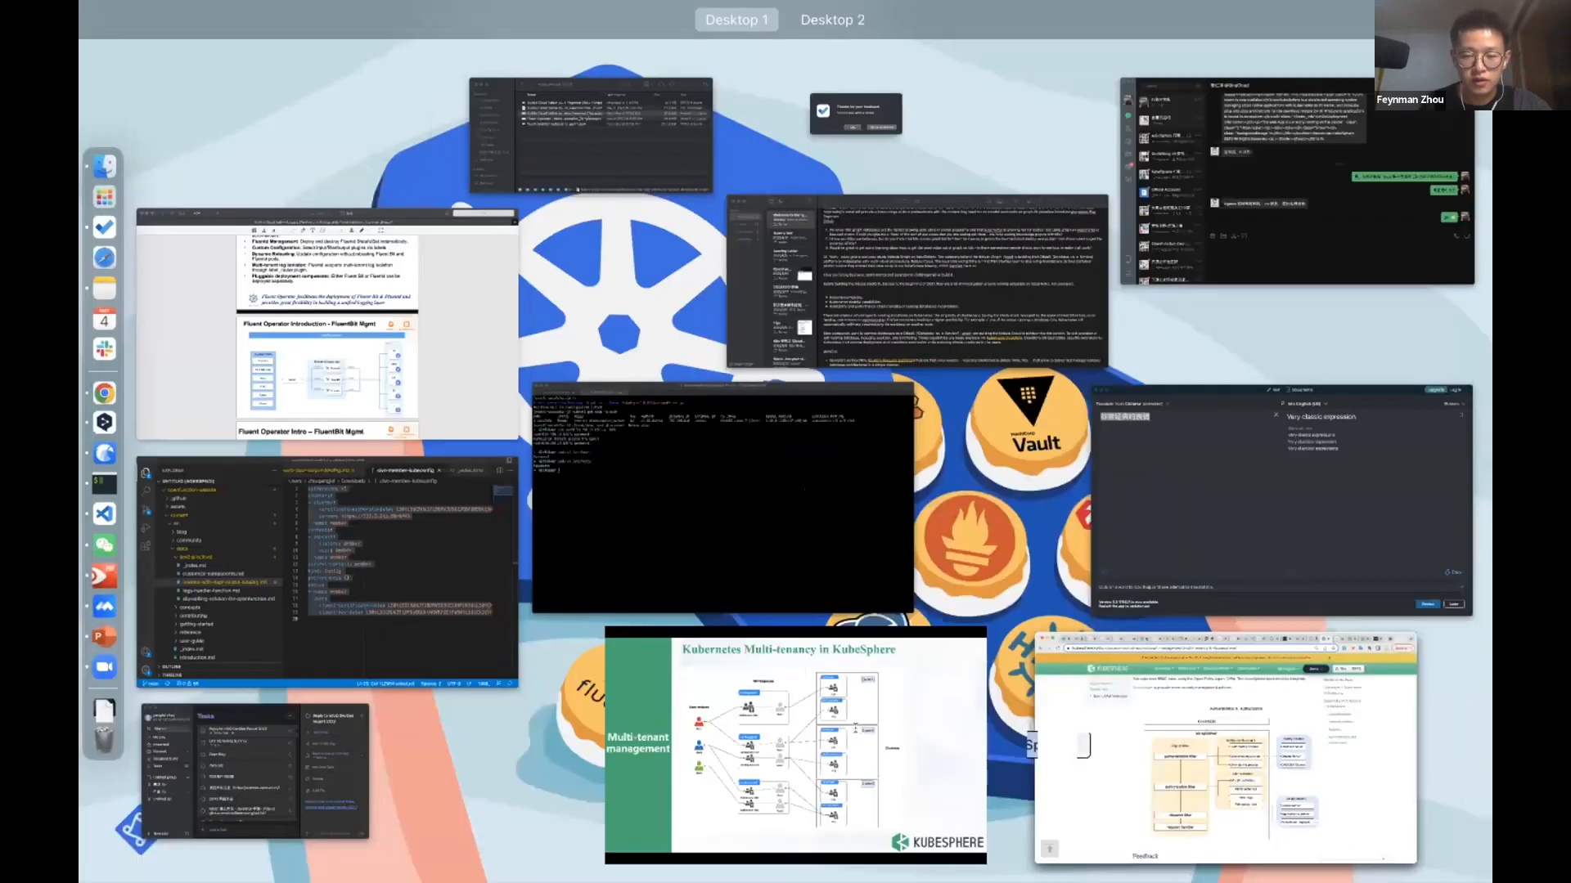
click(851, 726)
key(Right)
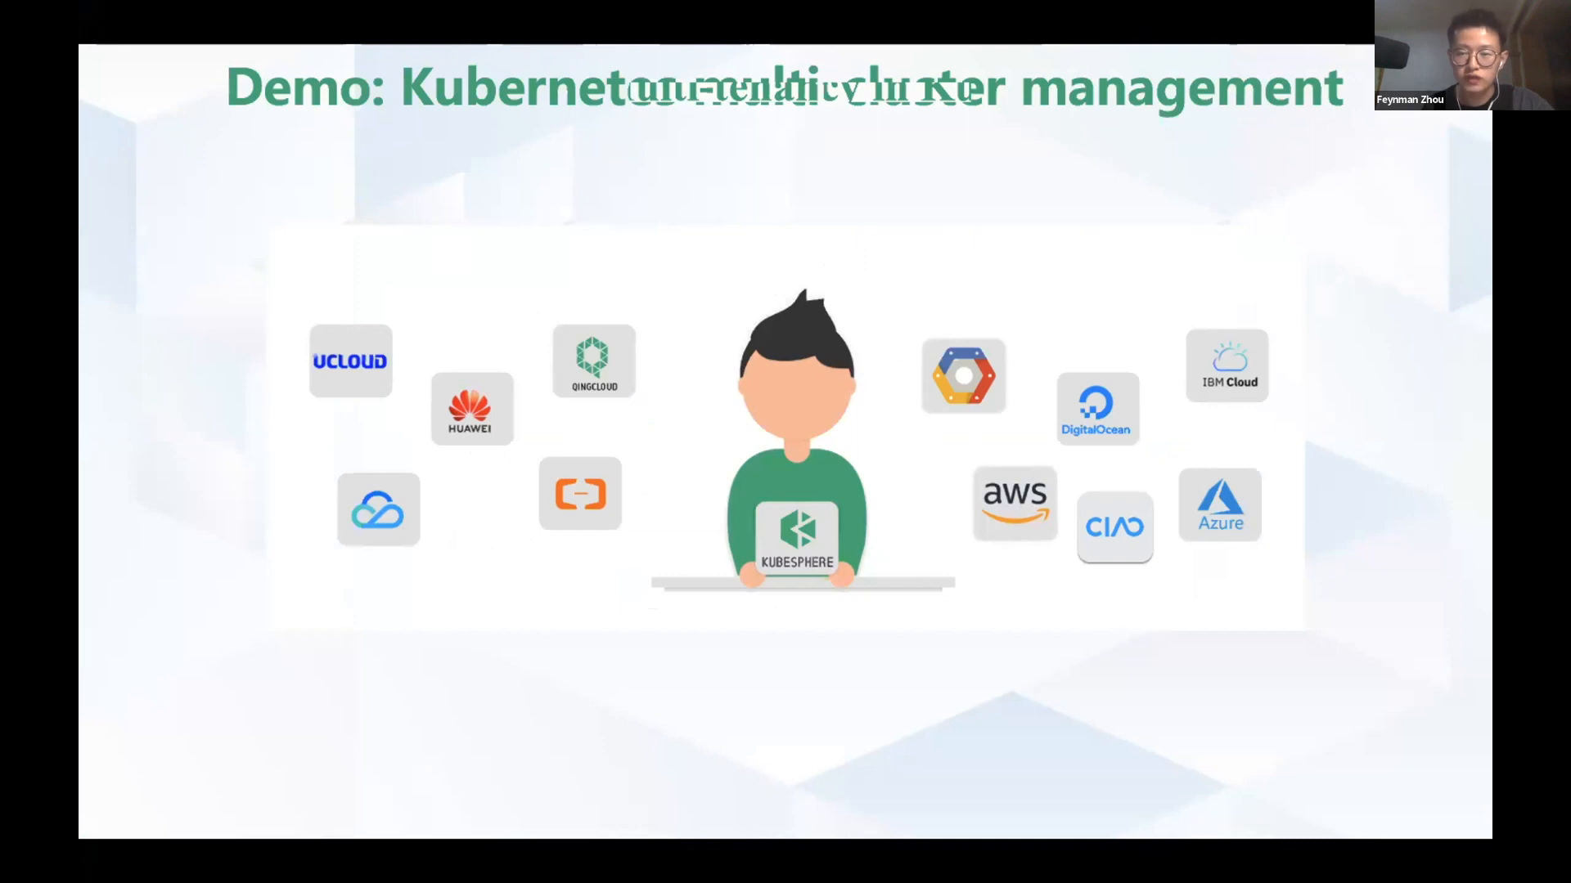
Step: Switch back to Chrome and bring up the Civo Kubernetes clusters page to view the host and member clusters
key(ctrl+Up)
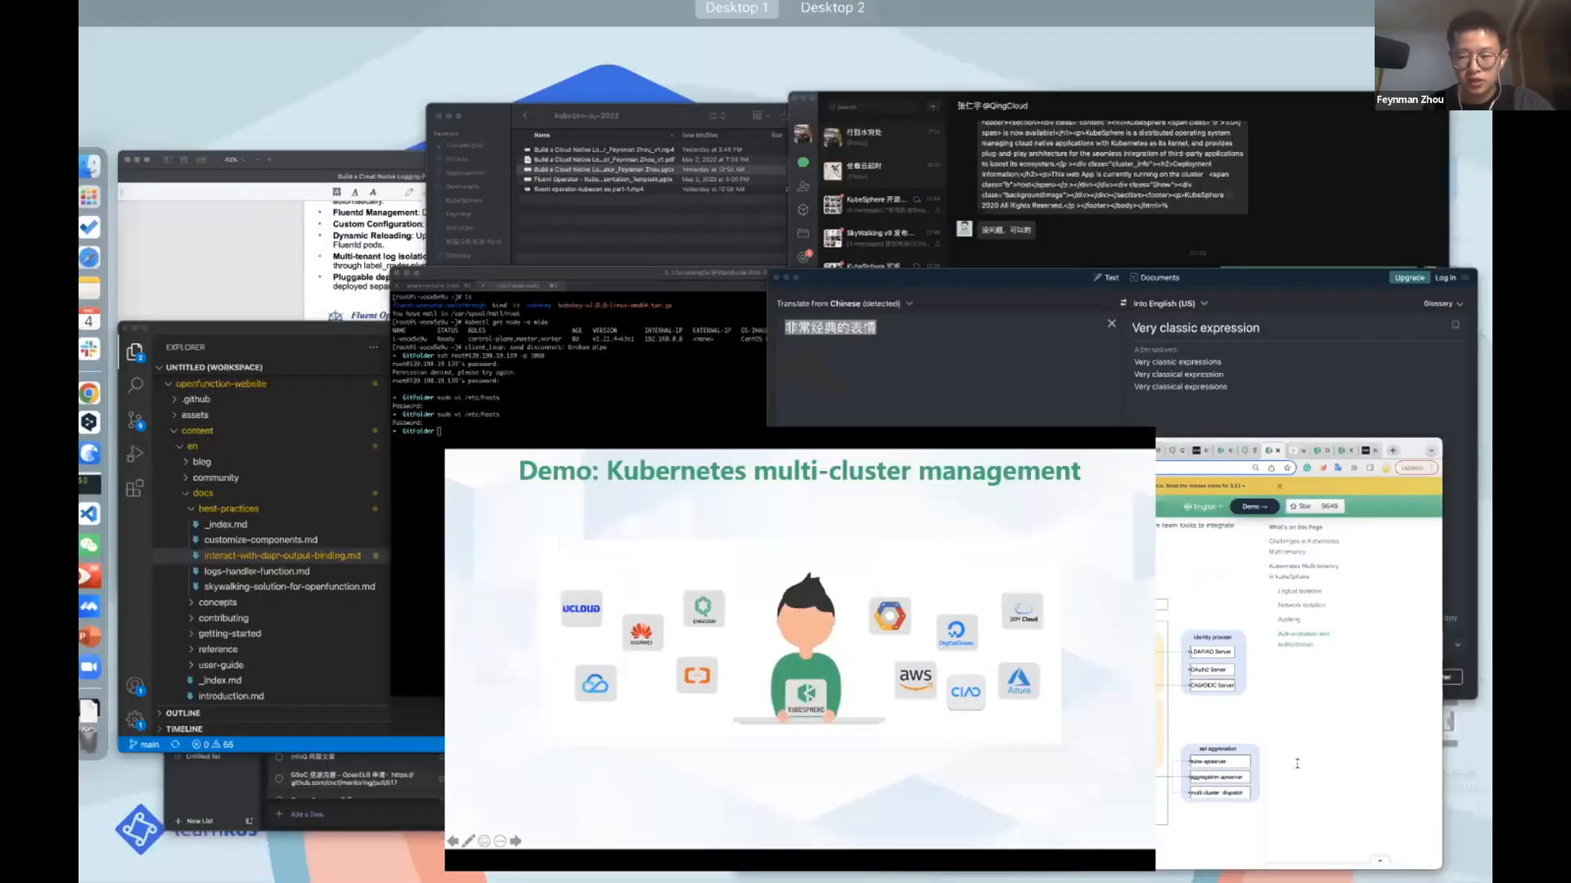
click(1229, 728)
click(1339, 46)
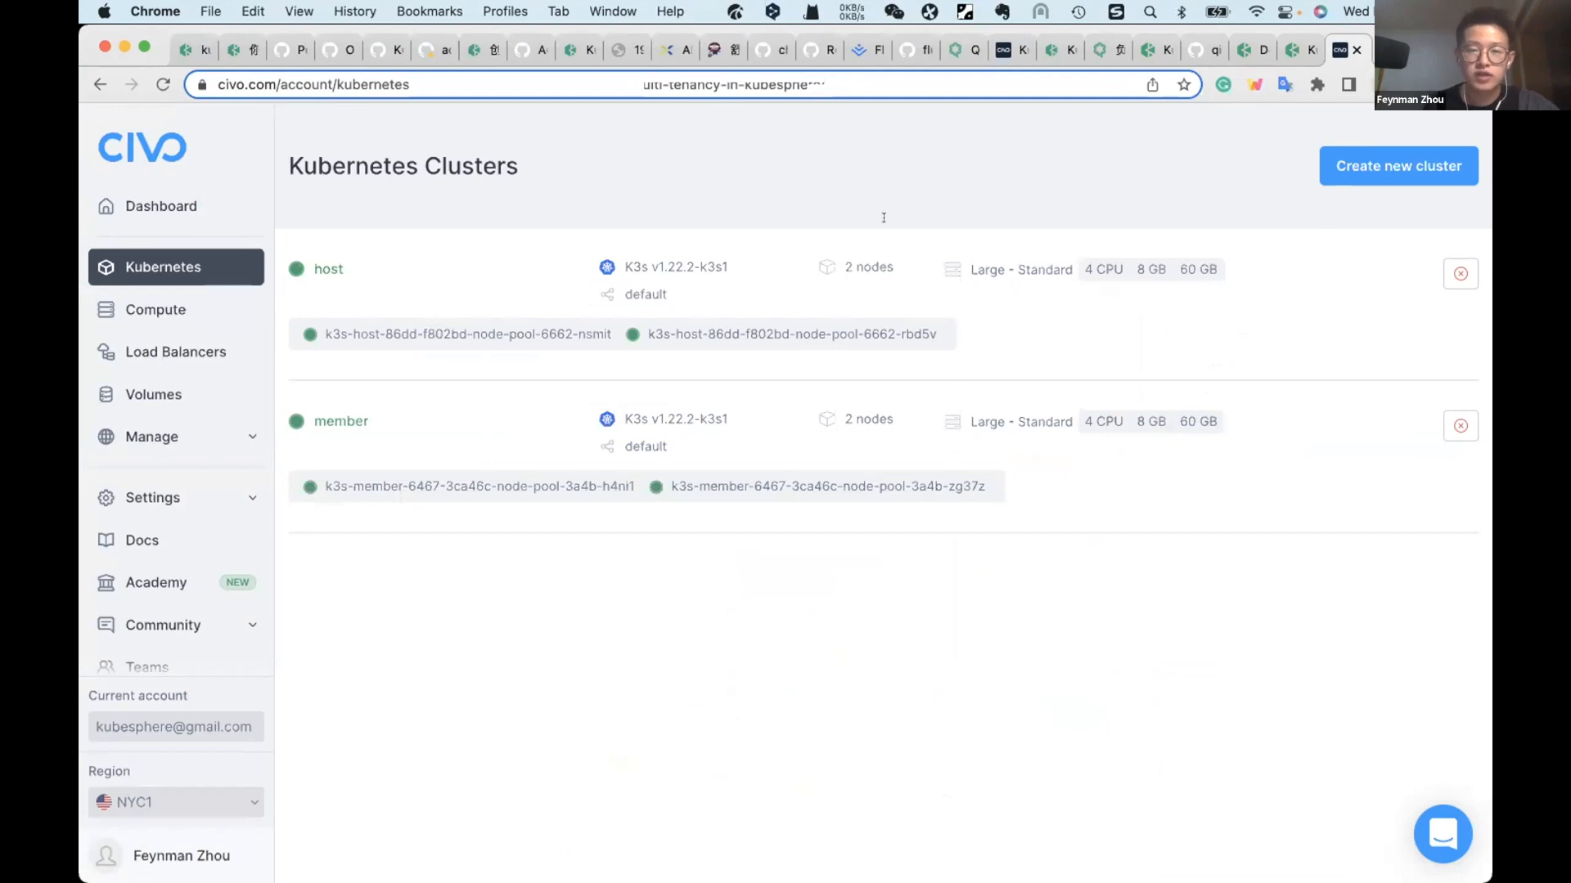
Step: Go to the KubeSphere console, view its dashboard and open Cluster Management to inspect the host and member clusters
click(1244, 41)
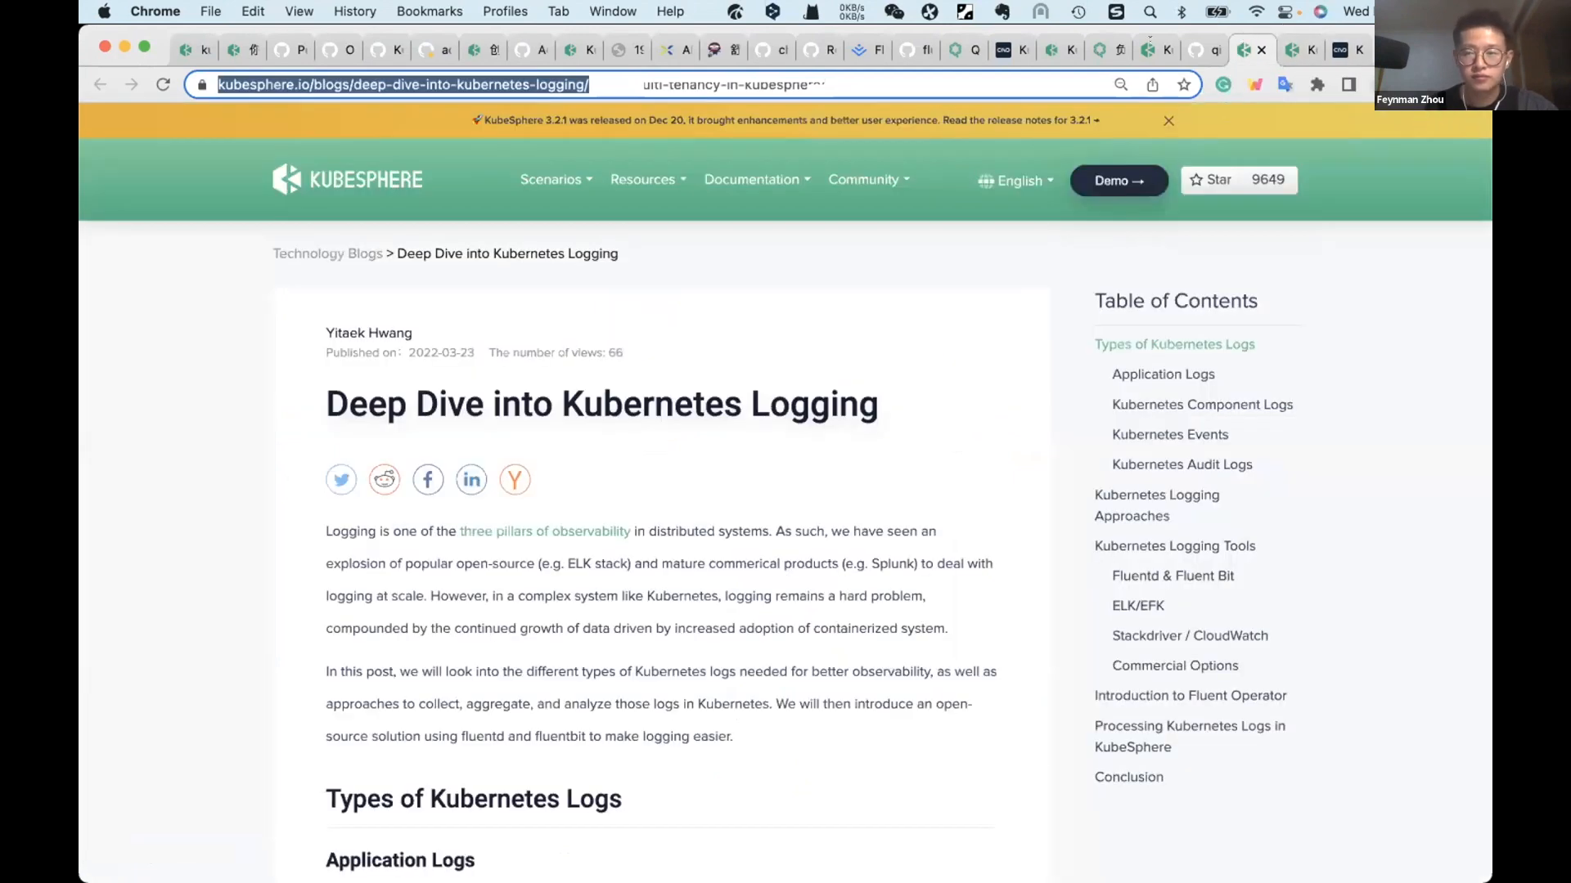
click(1139, 33)
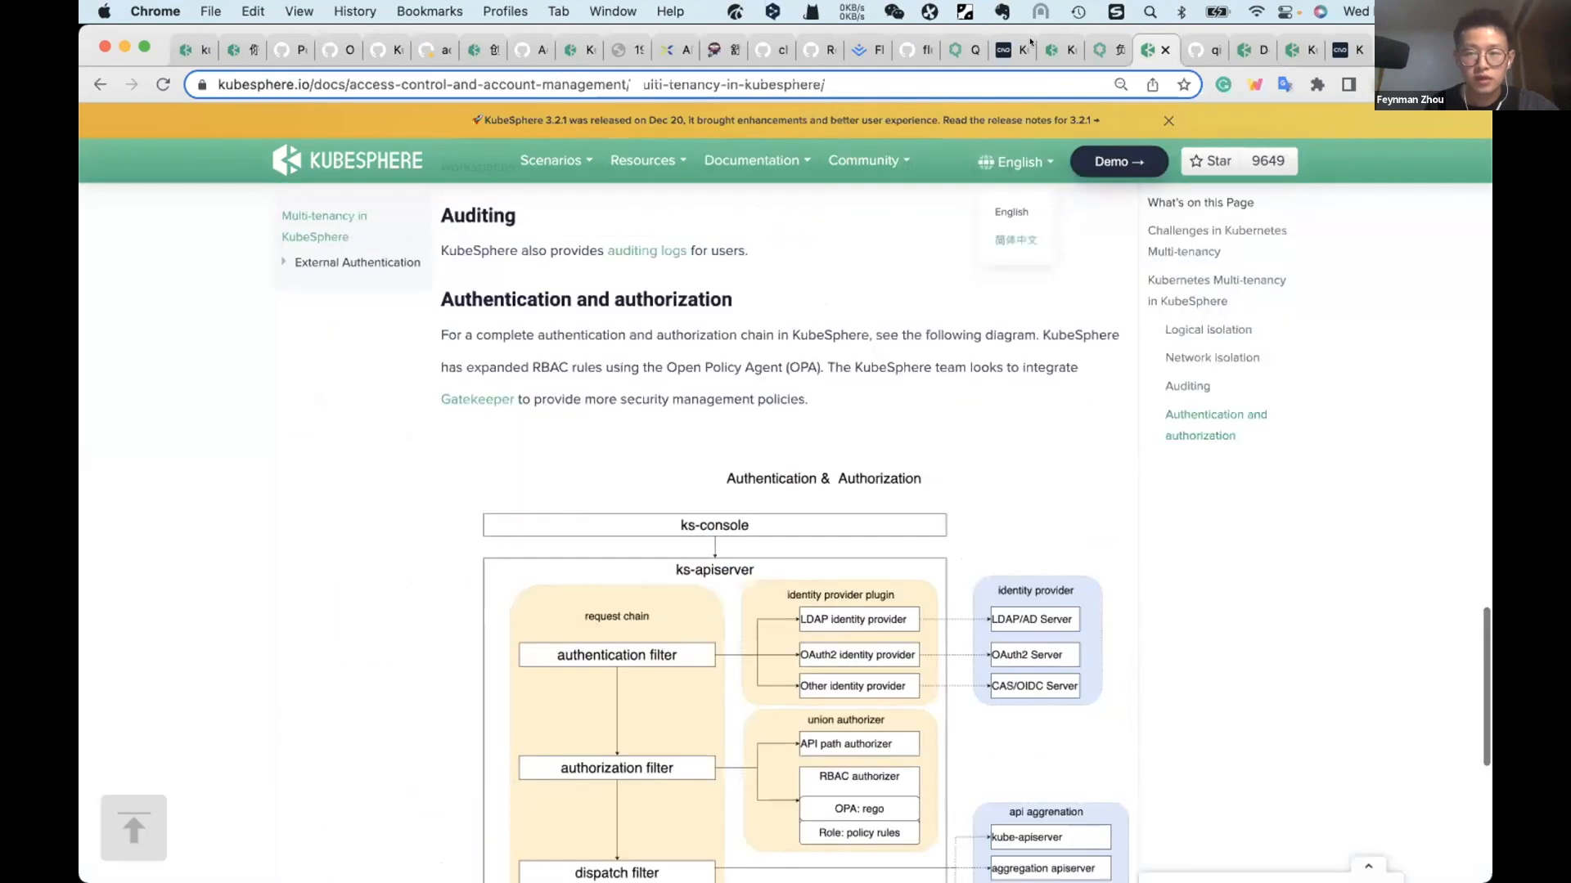
click(1040, 38)
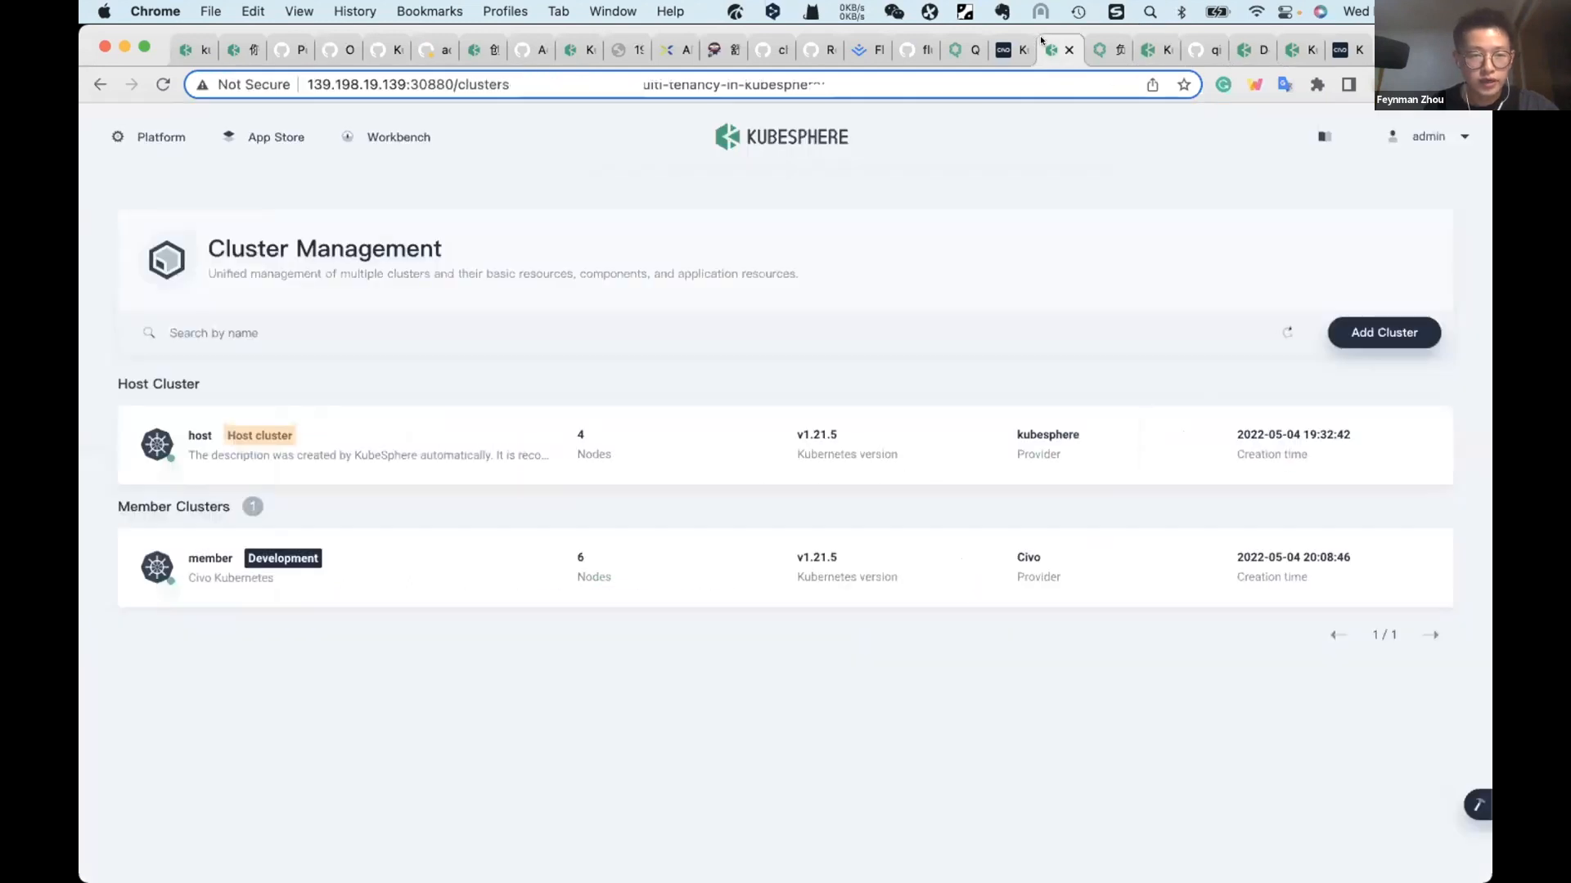
click(799, 138)
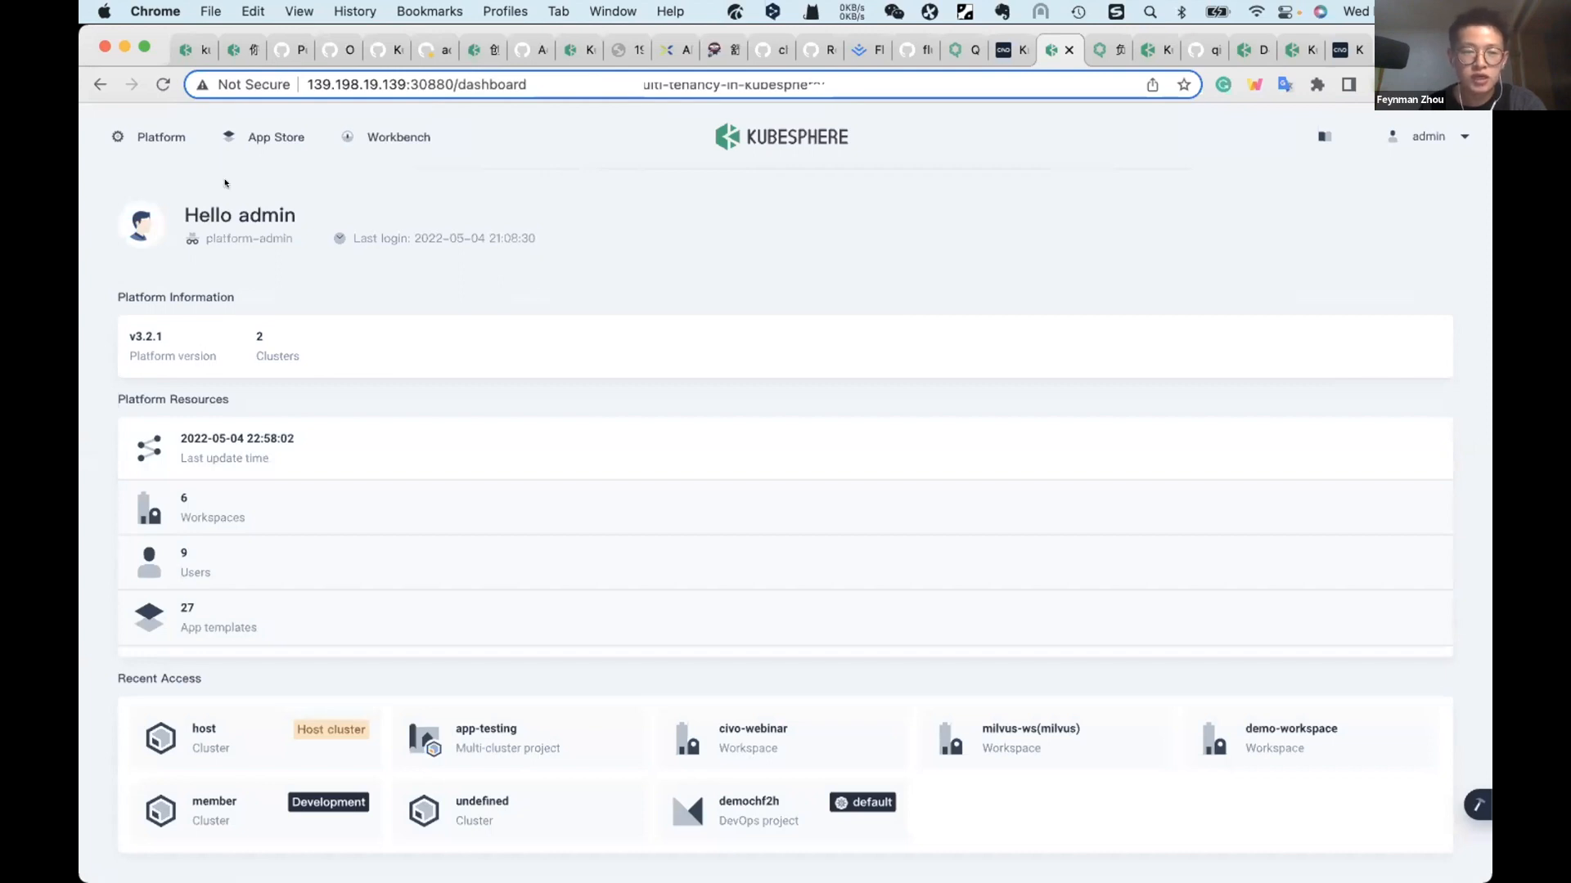
click(172, 139)
click(355, 338)
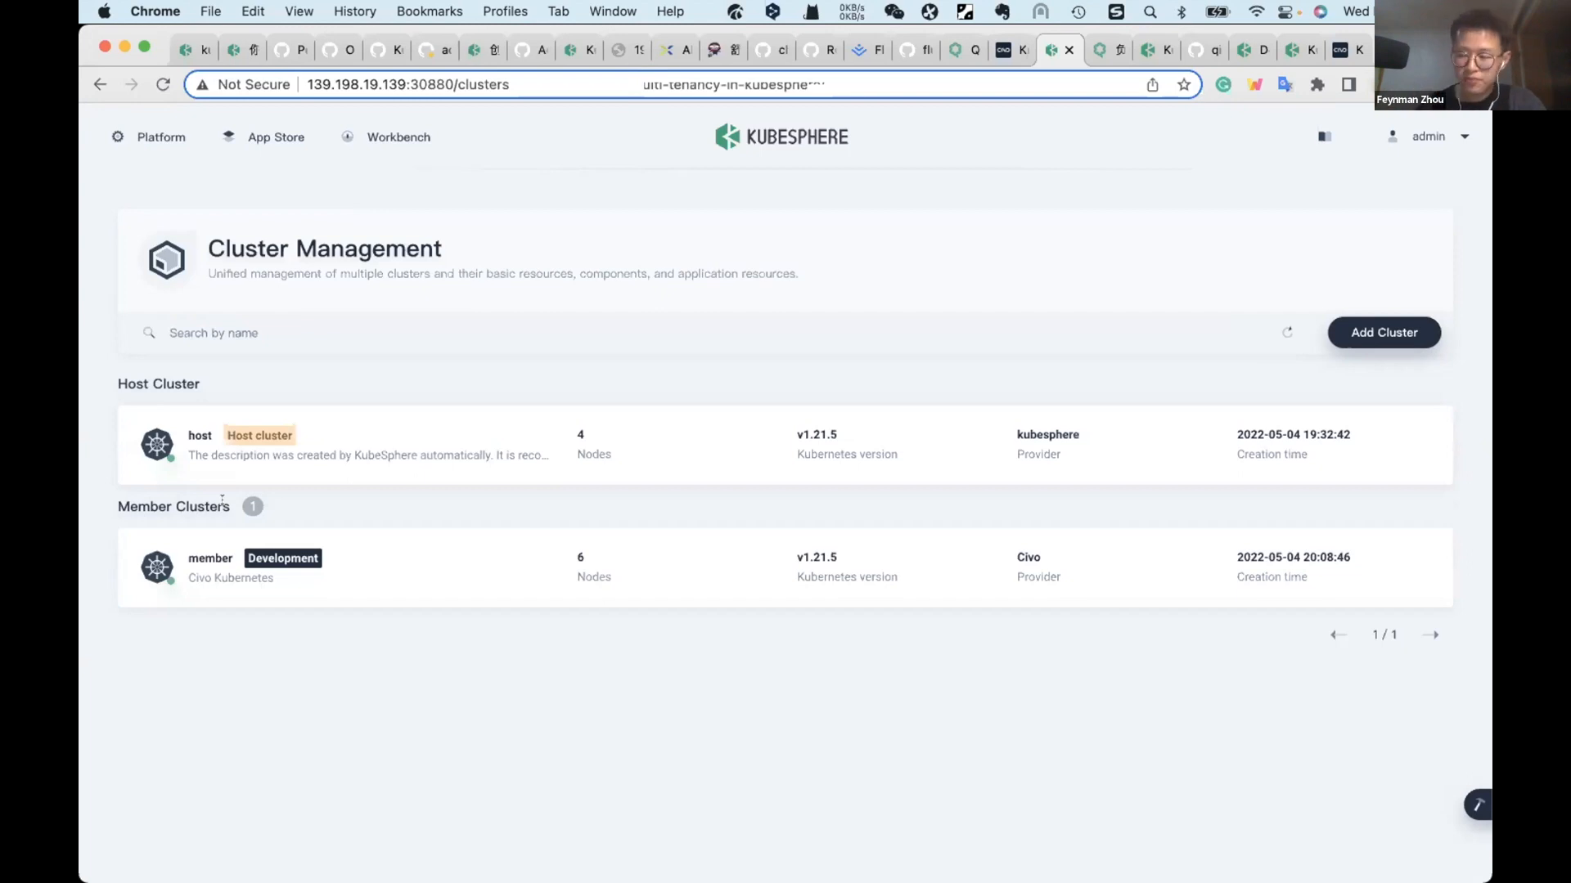
Step: Open the workspace list under the platform's Access Control and start creating a new workspace
click(166, 146)
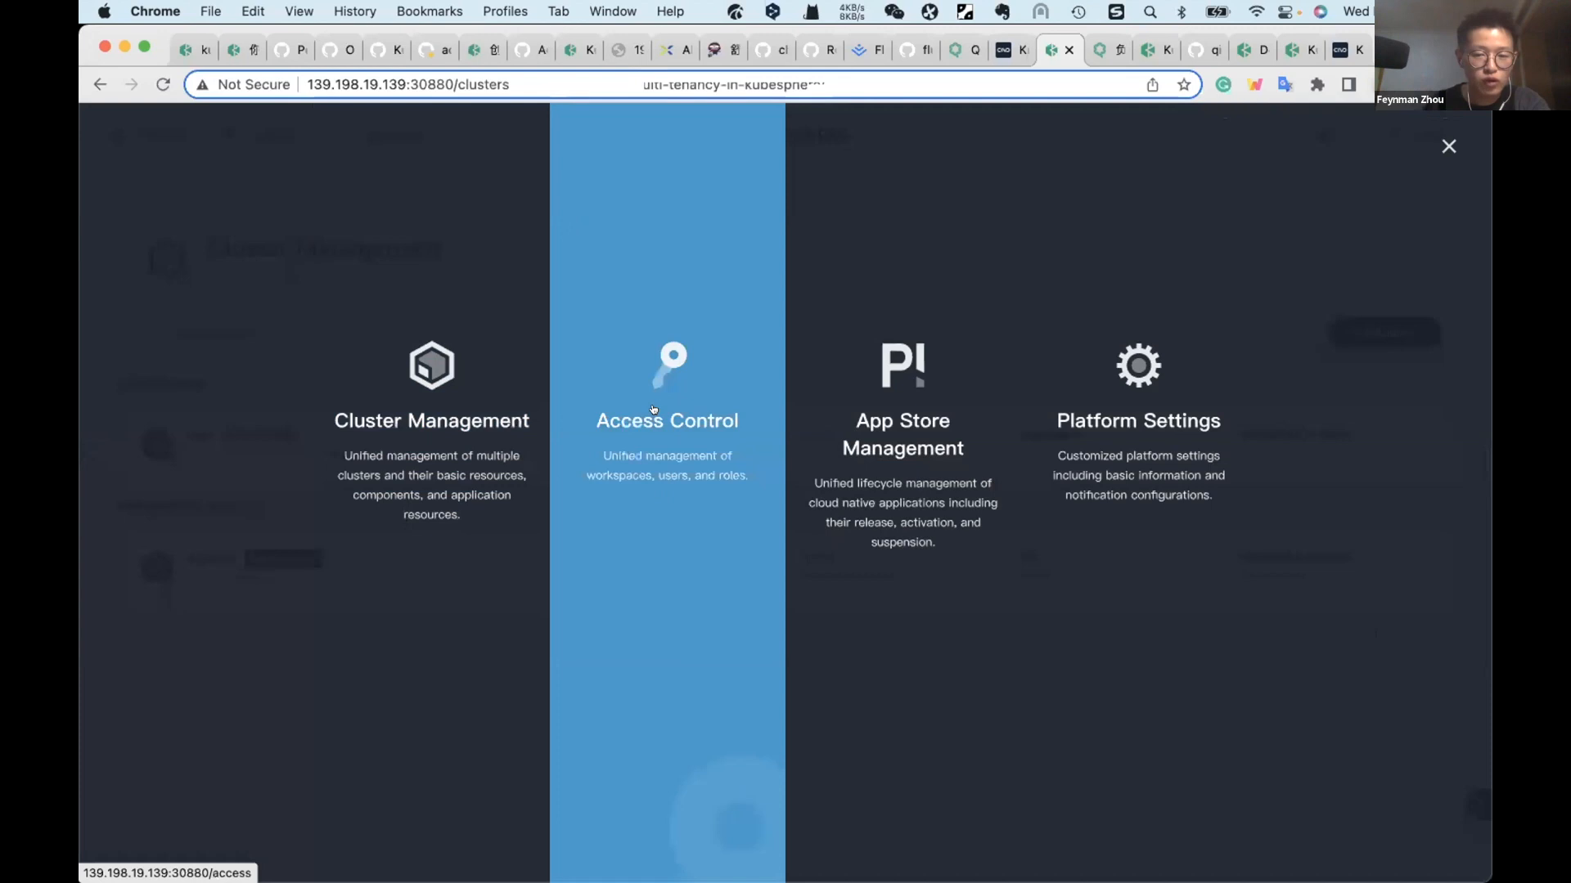
click(654, 409)
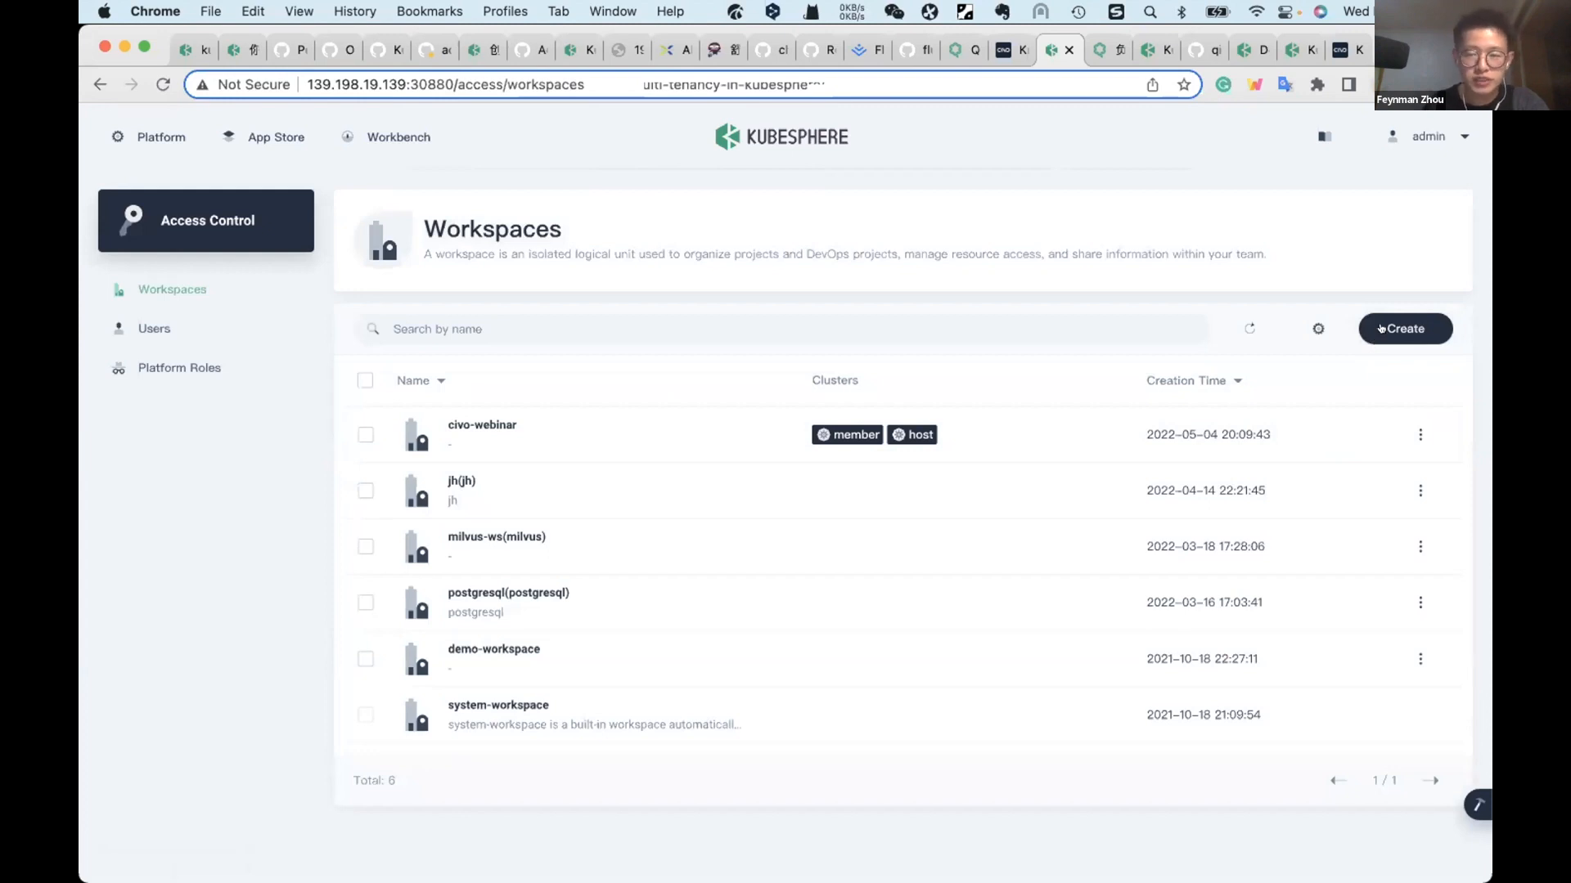
click(1381, 328)
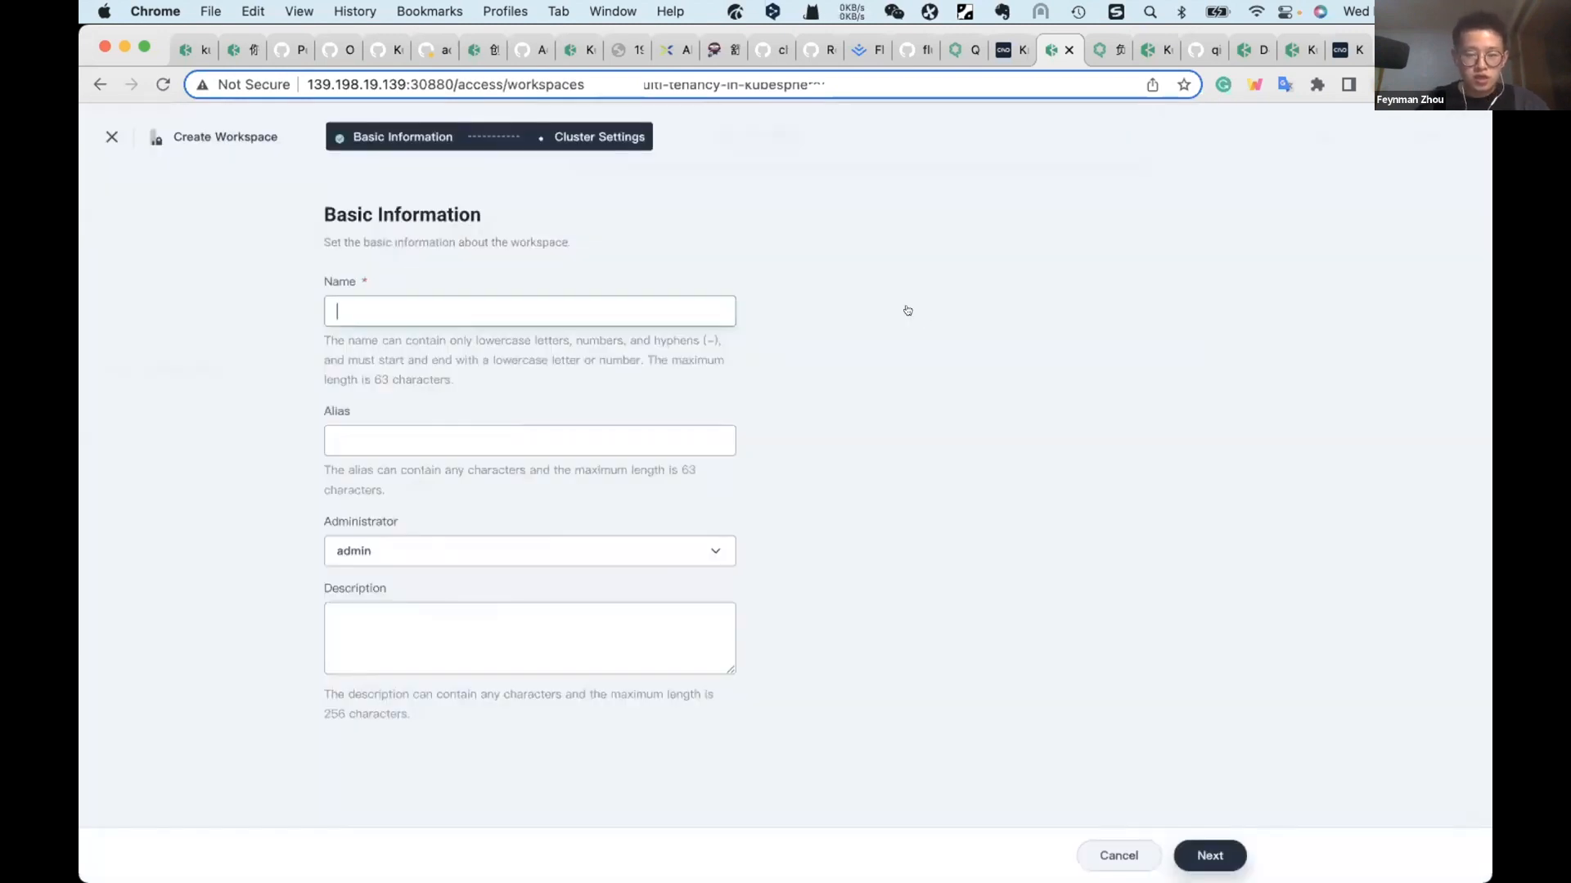
text(ks)
key(BackSpace)
key(BackSpace)
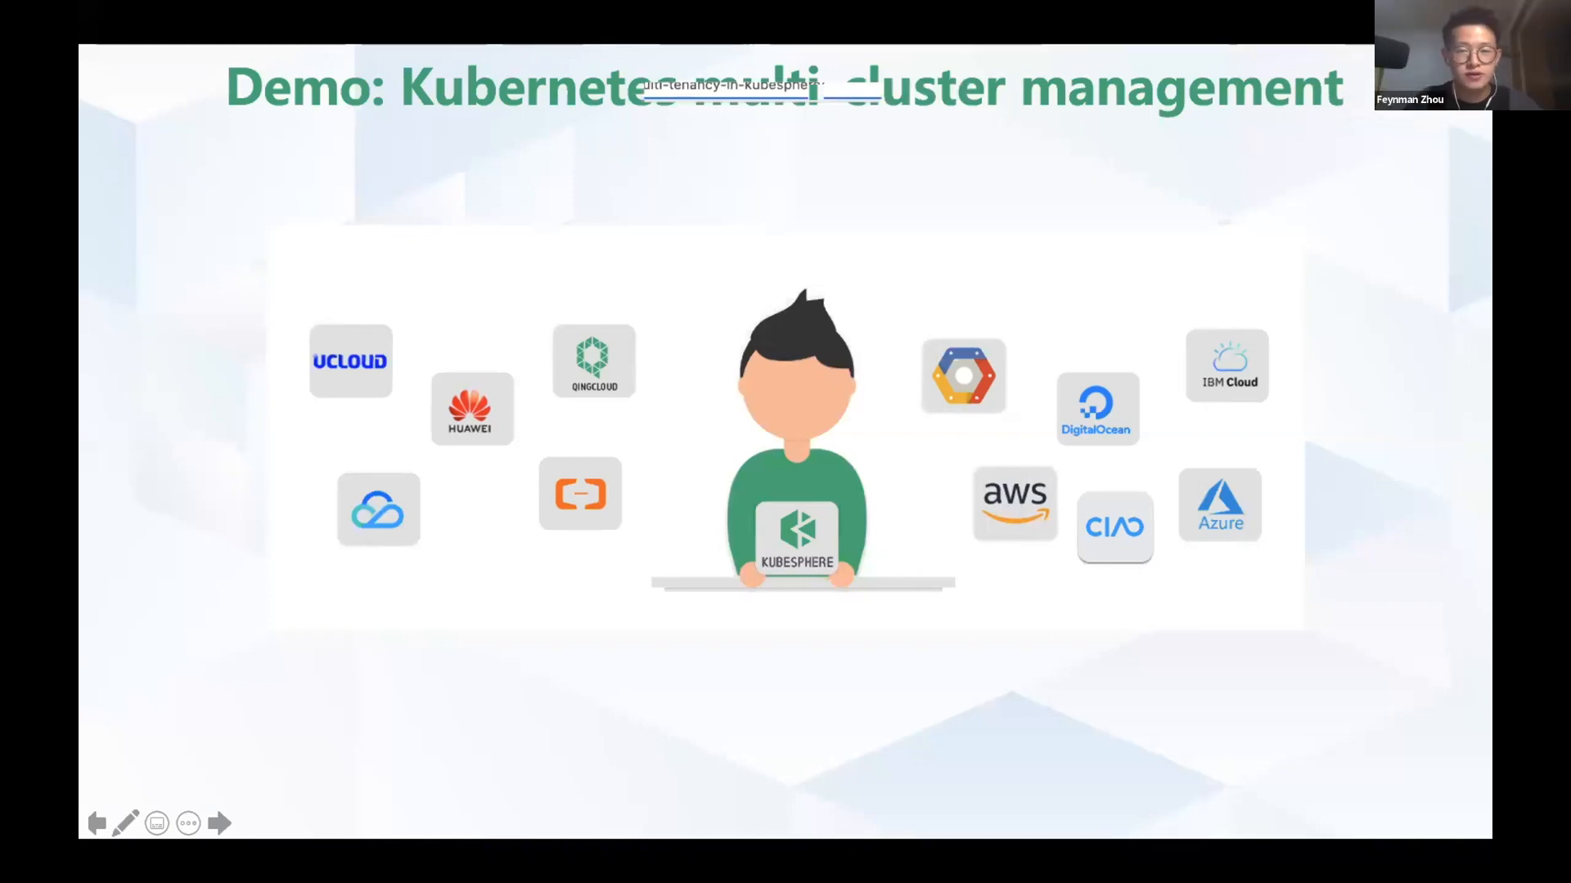
key(super+Tab)
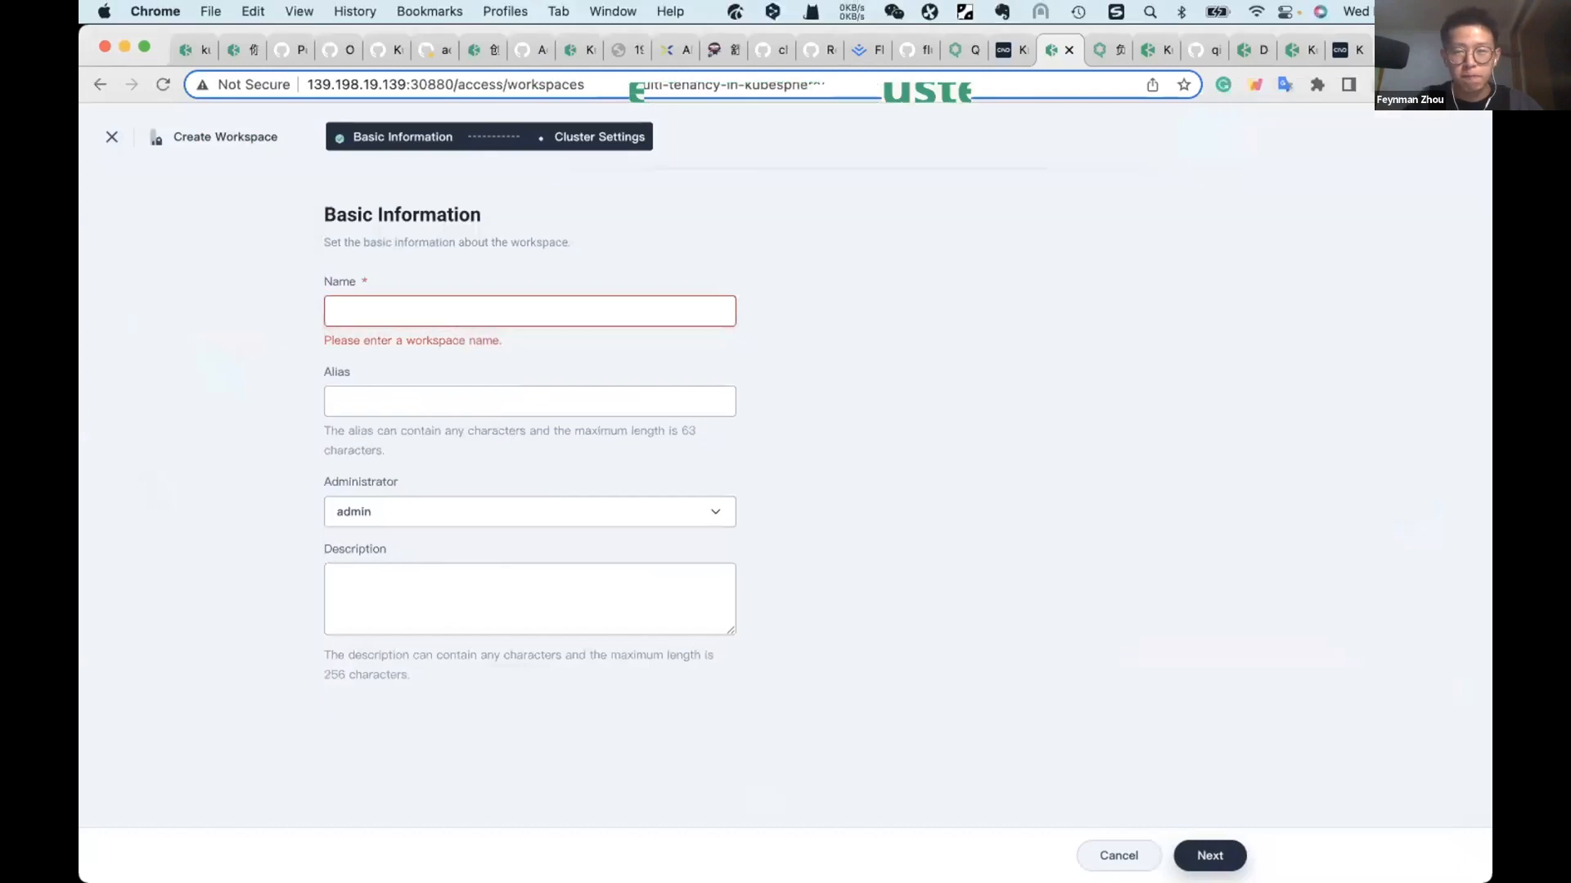
key(super+Tab)
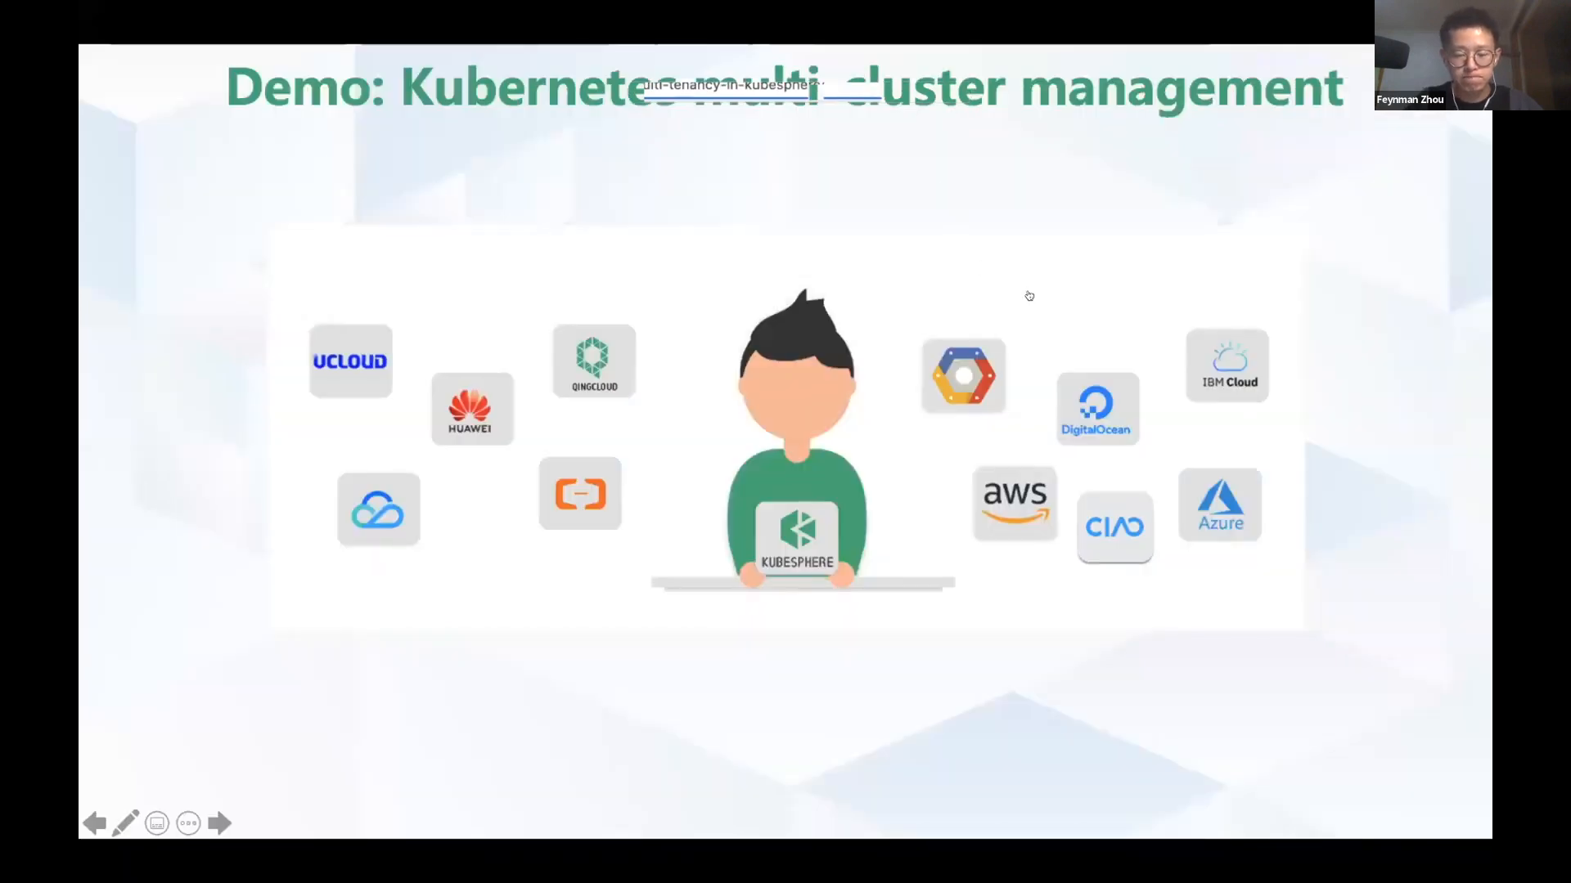
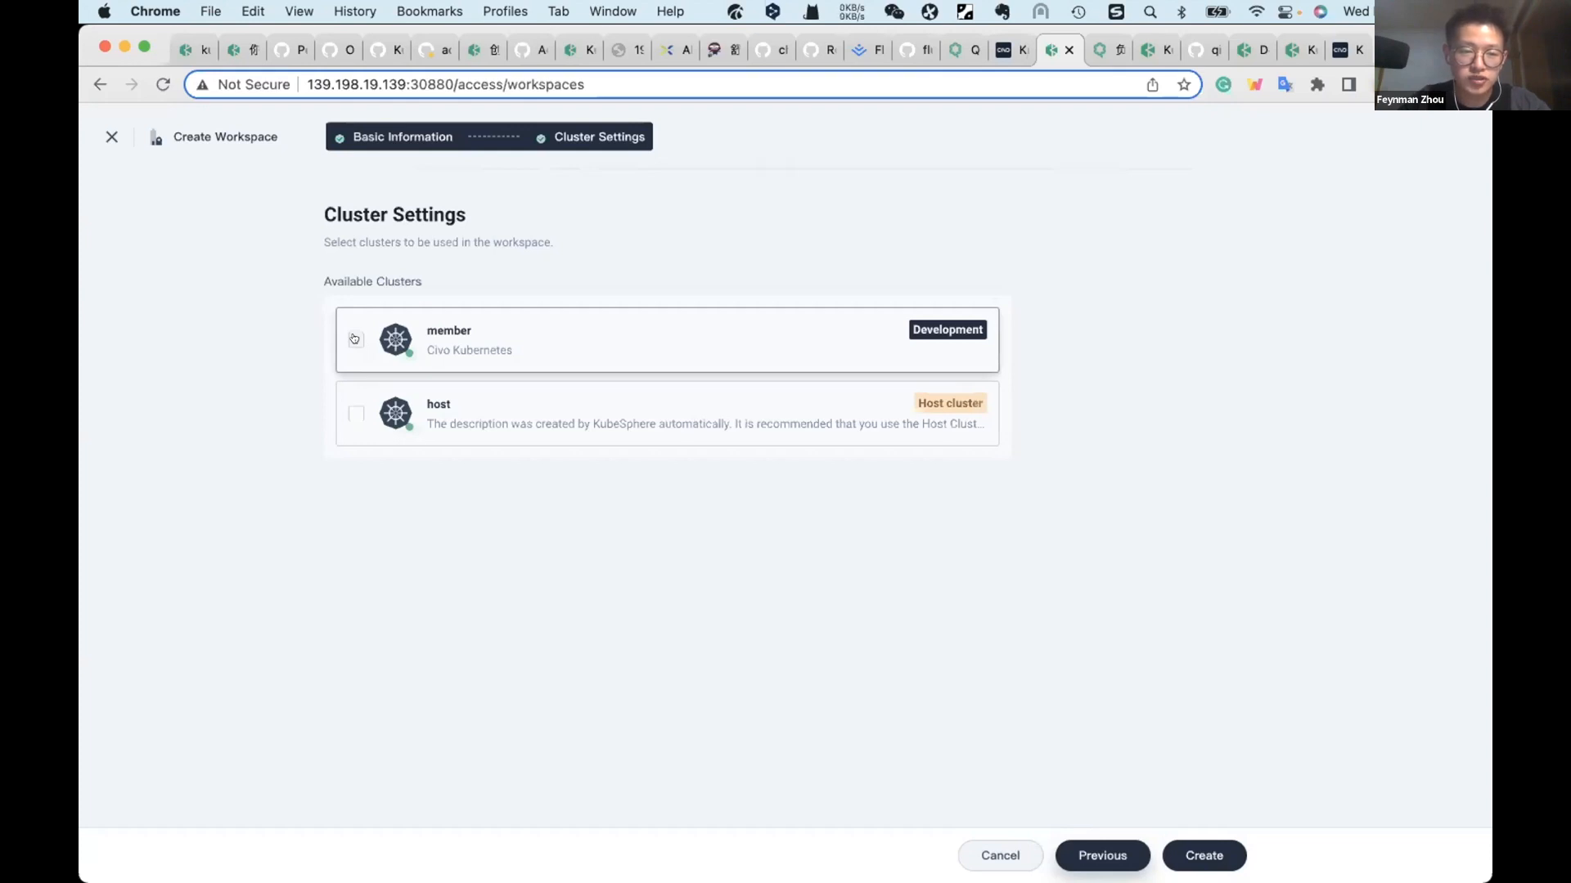
Step: Assign both the member and host clusters to the new workspace and create it
click(354, 338)
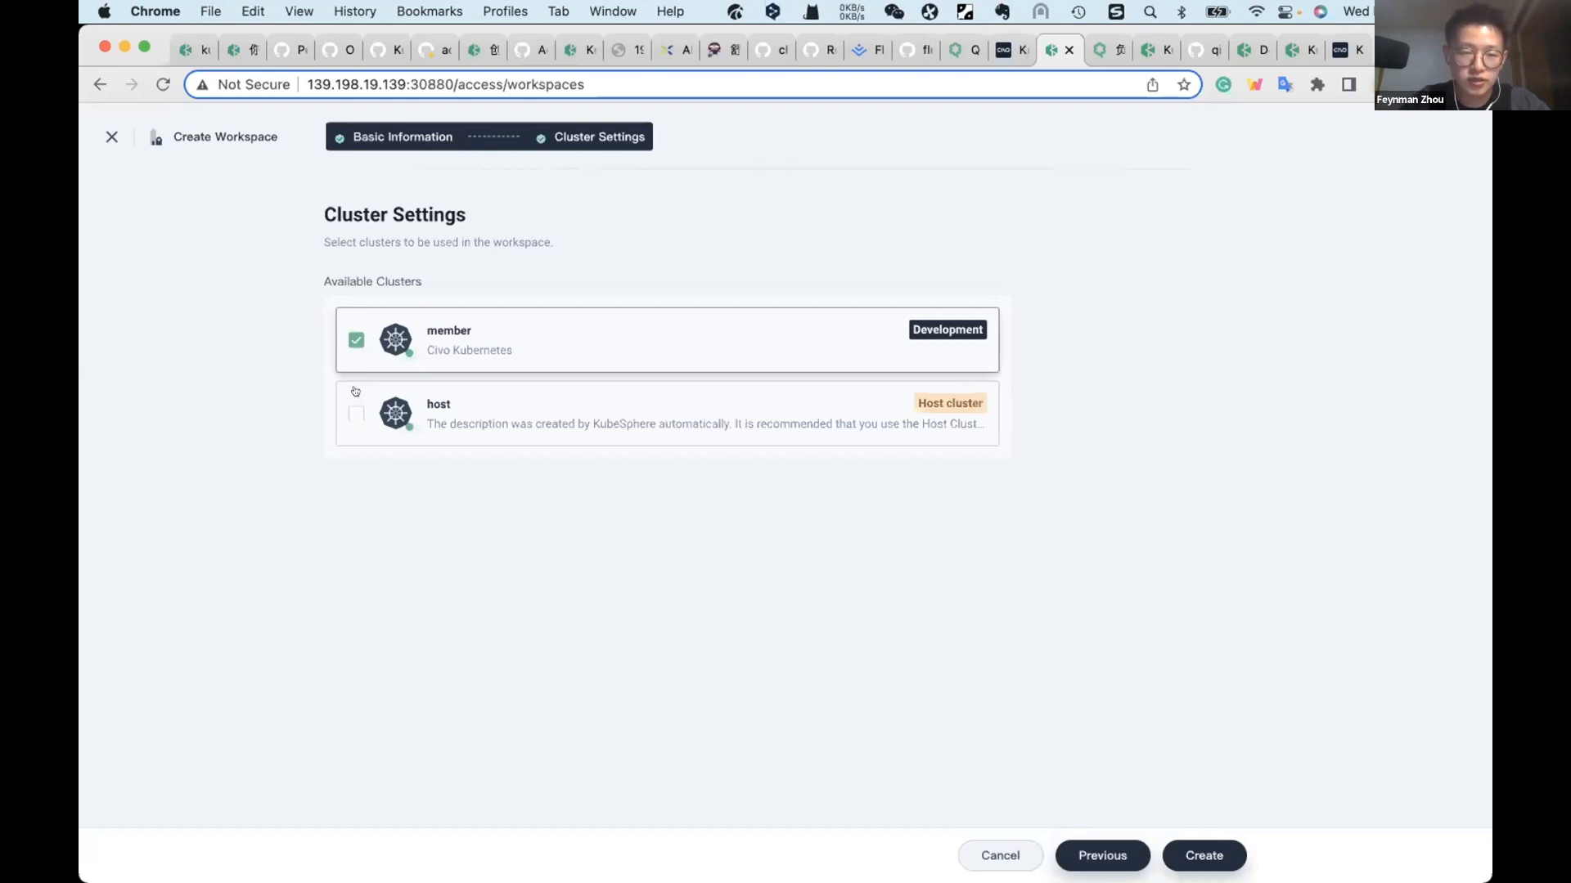
click(356, 413)
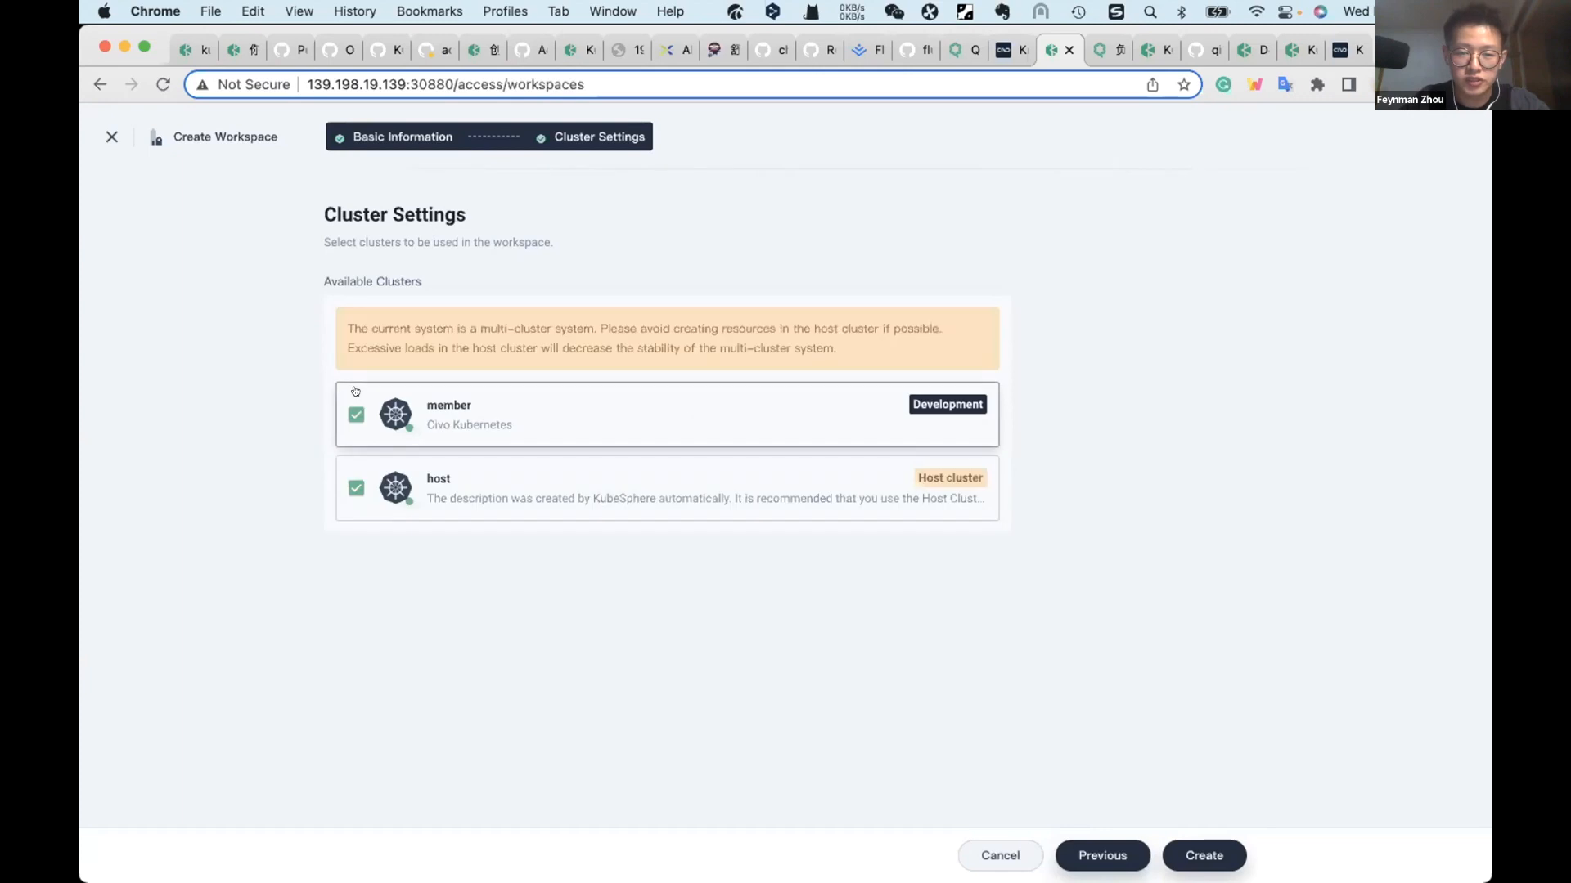
click(1183, 853)
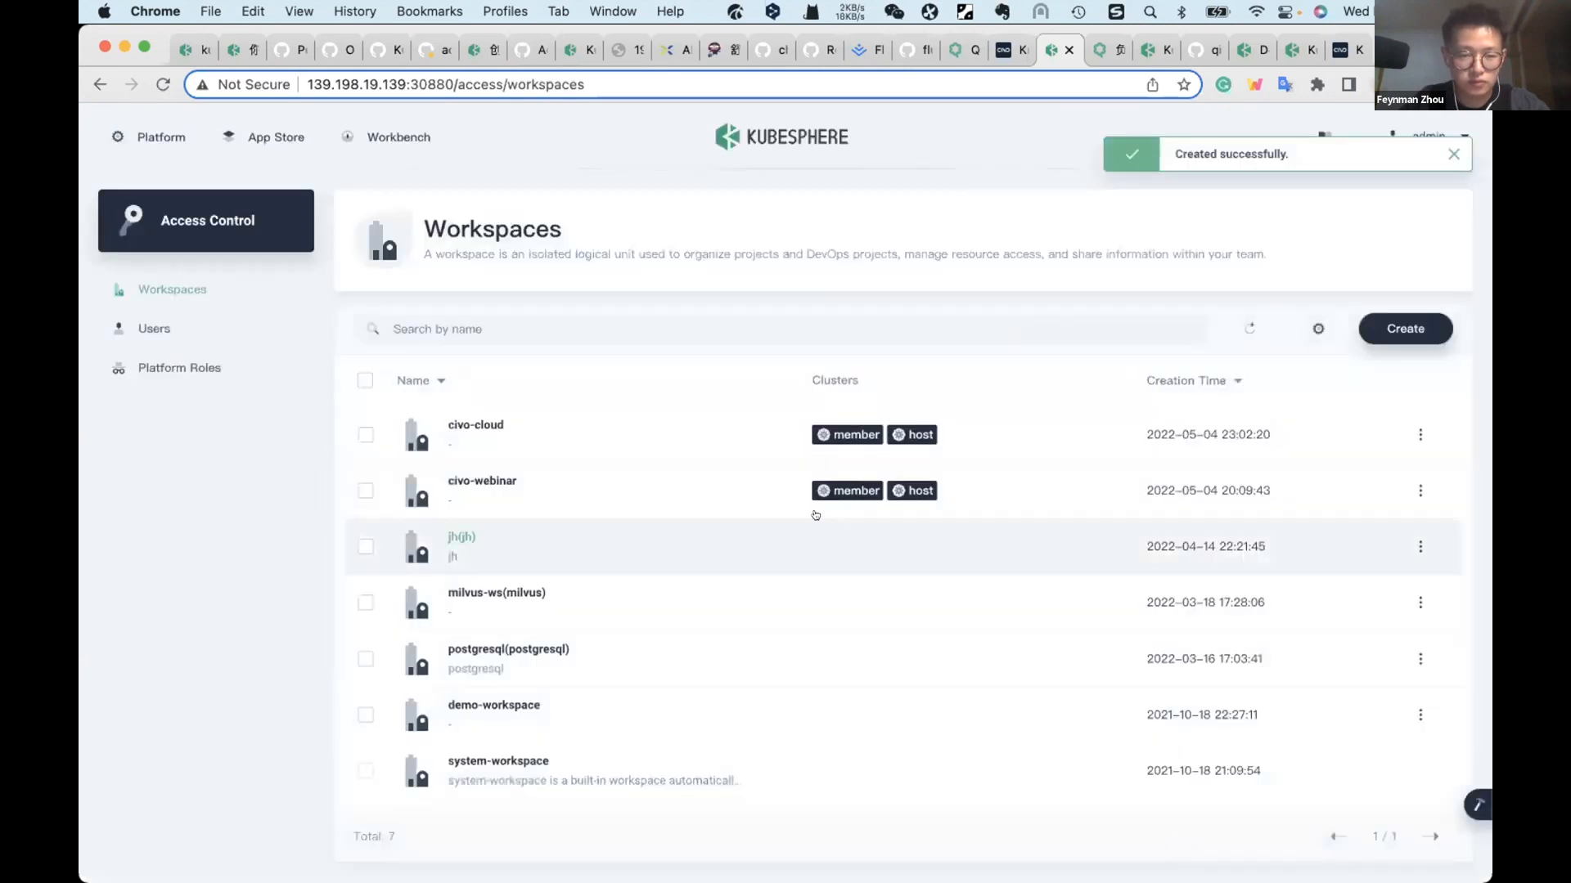
Step: Open the civo-cloud workspace and look through its projects, DevOps projects, app repositories and app templates
click(477, 423)
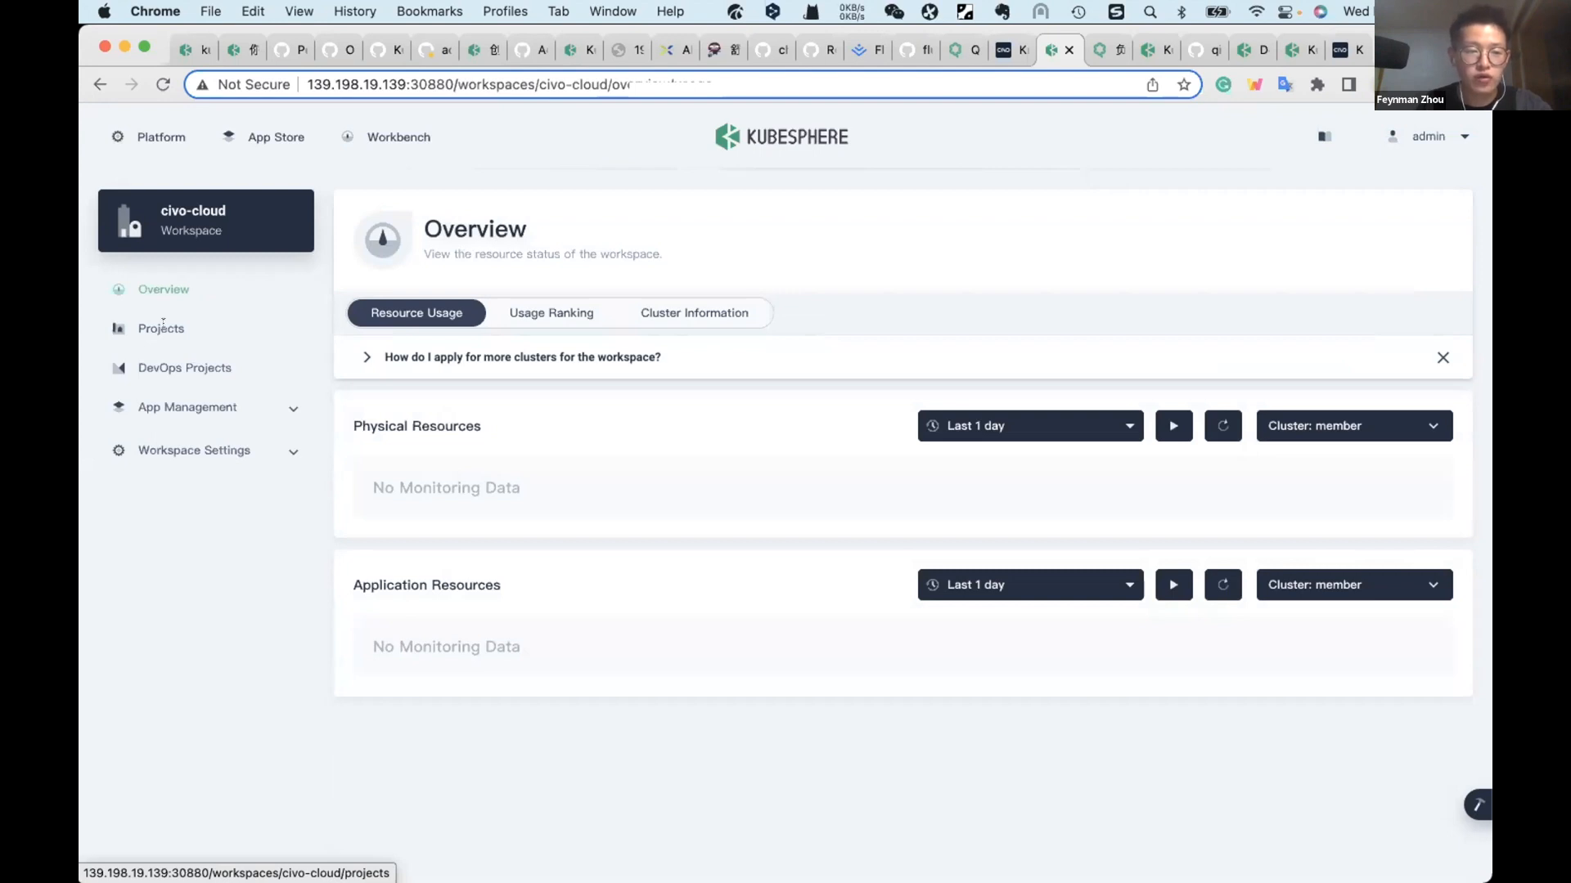
click(162, 325)
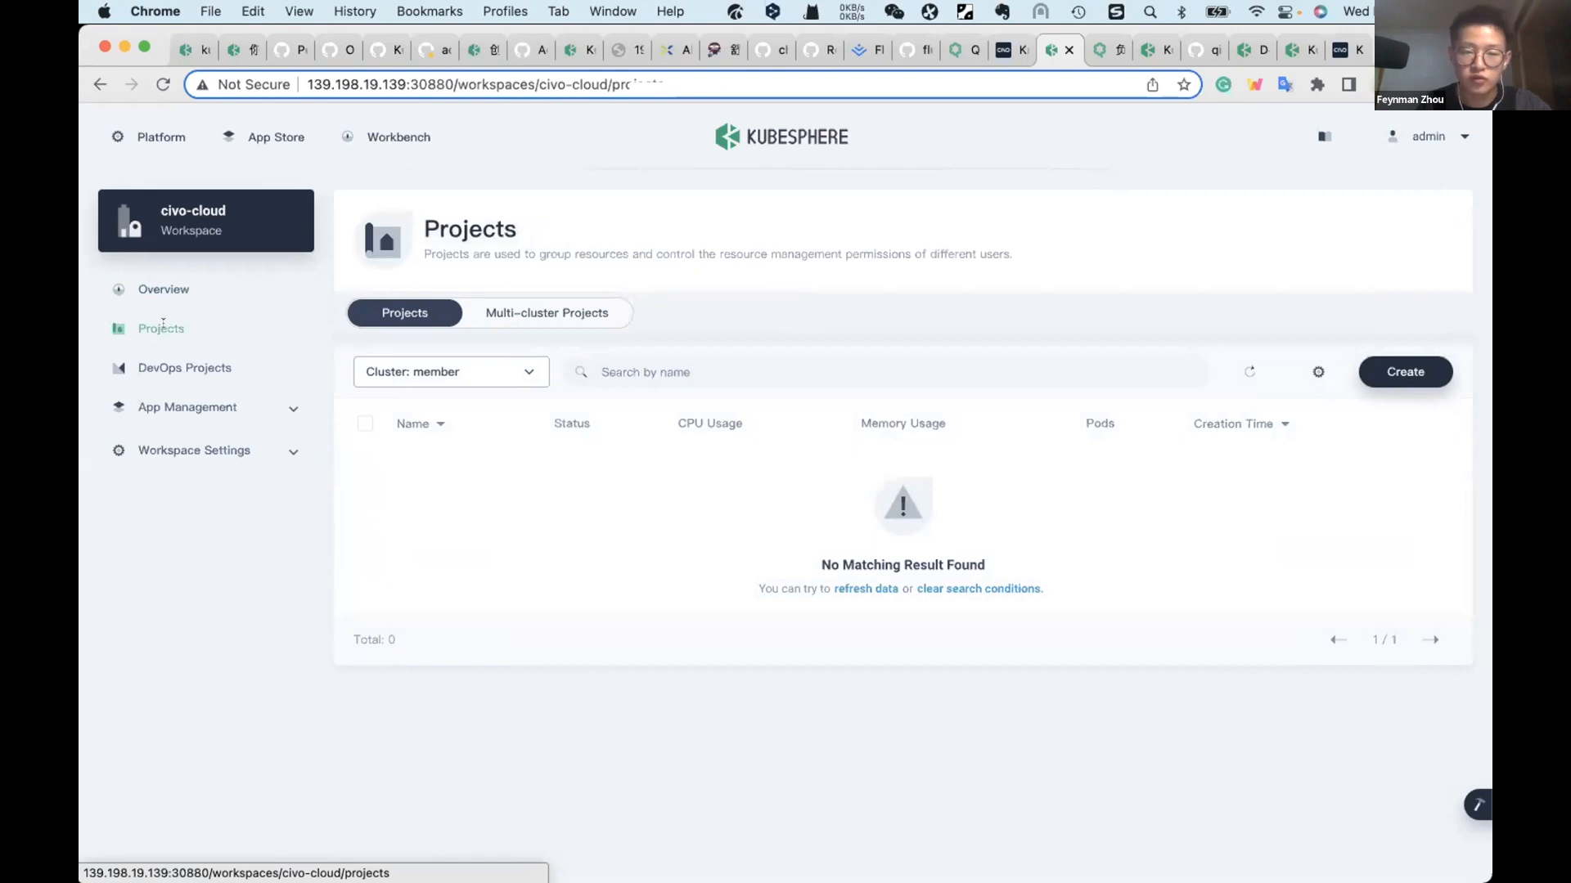
click(193, 368)
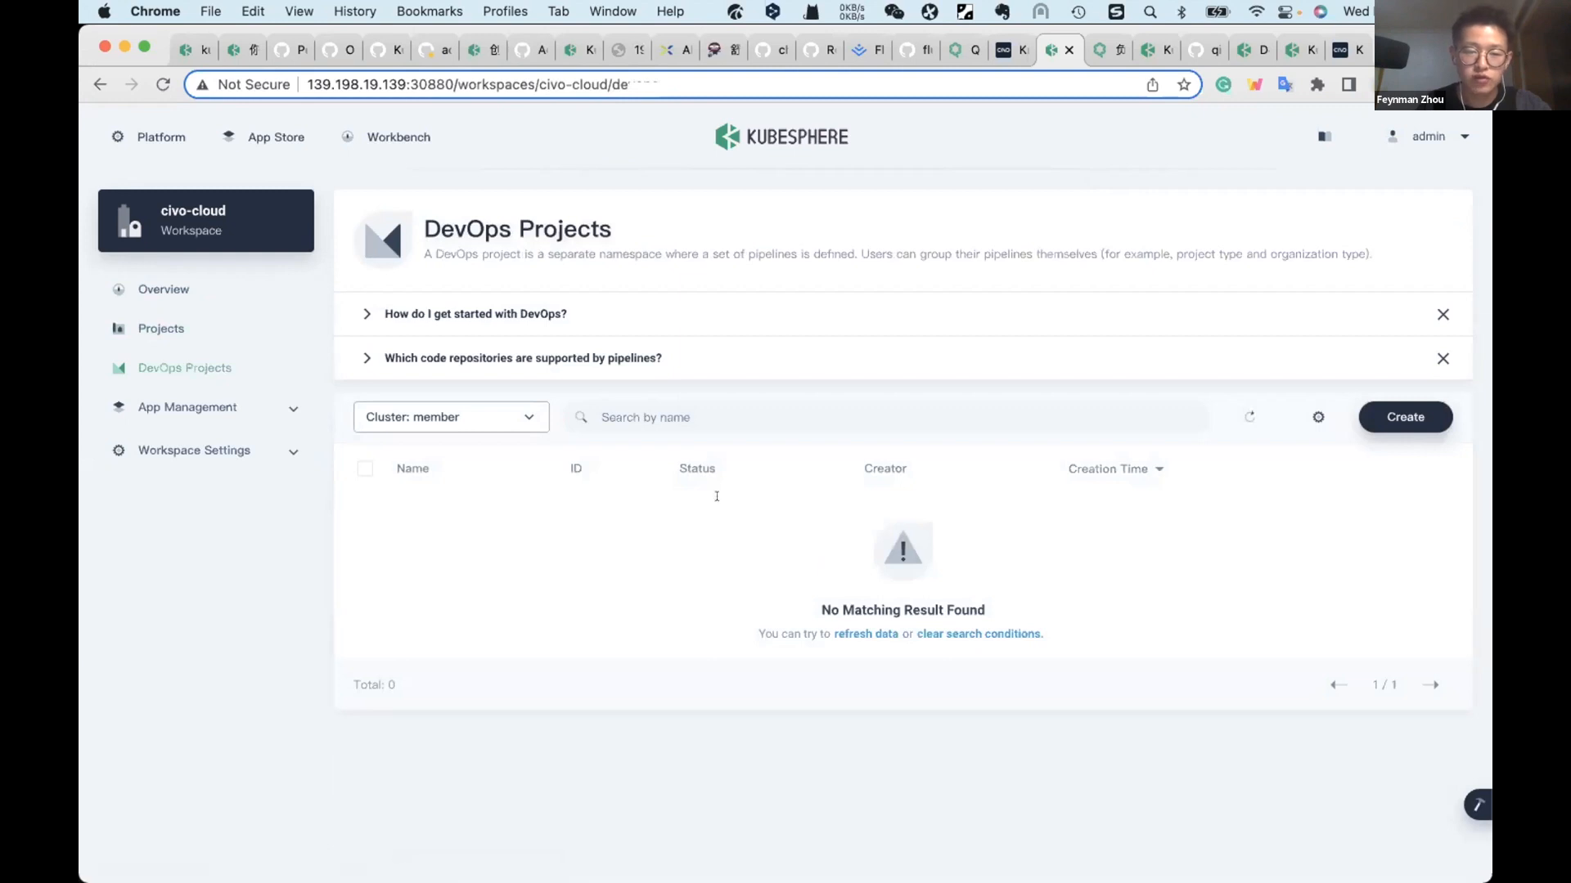
click(250, 404)
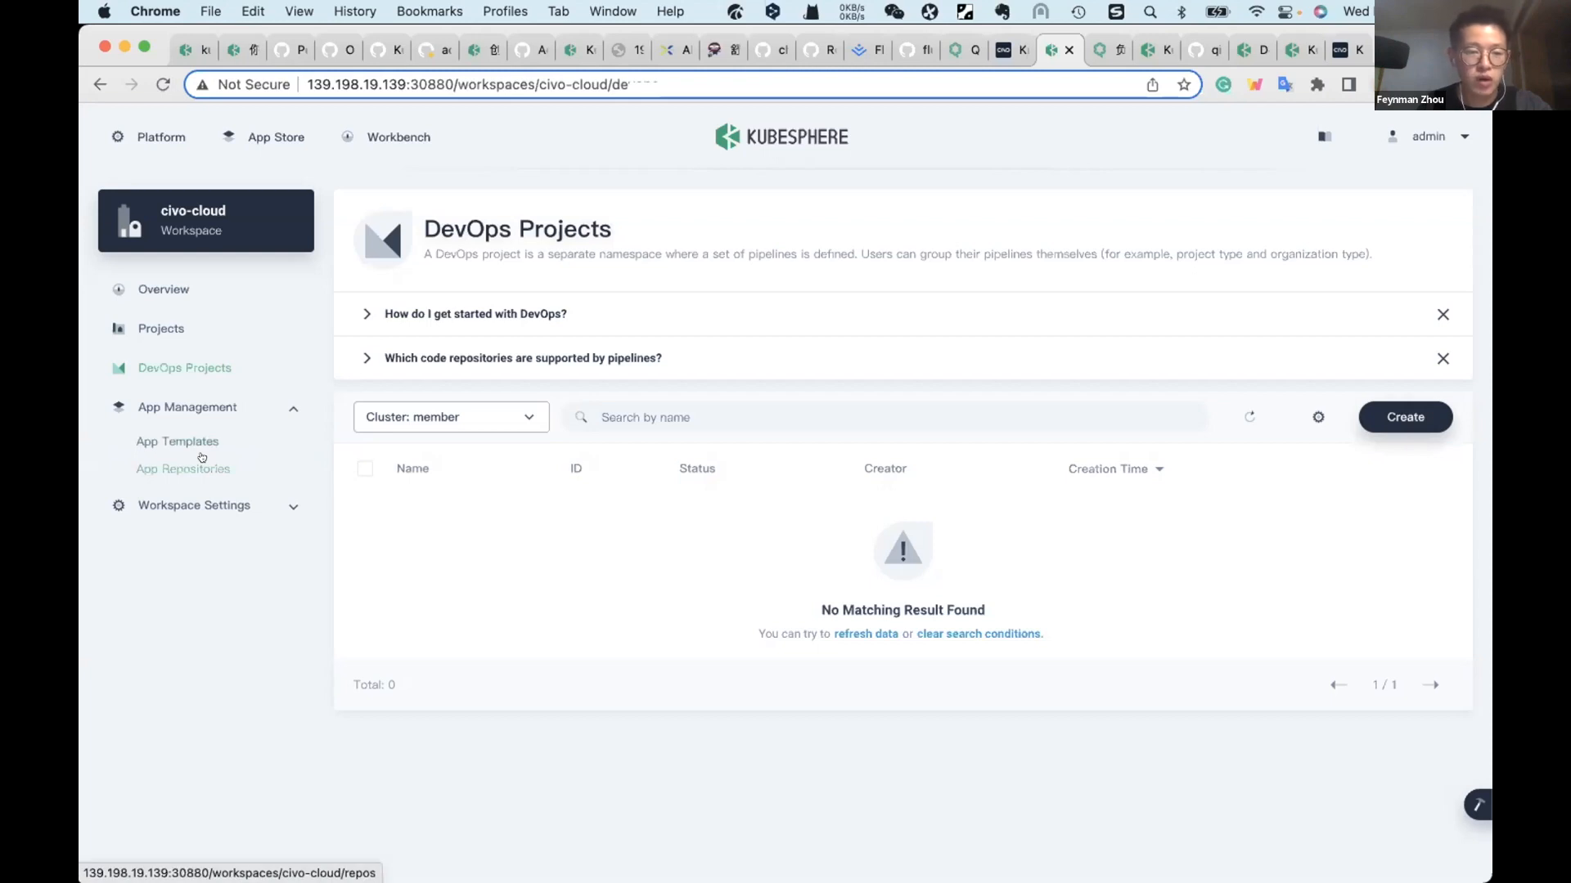
click(201, 460)
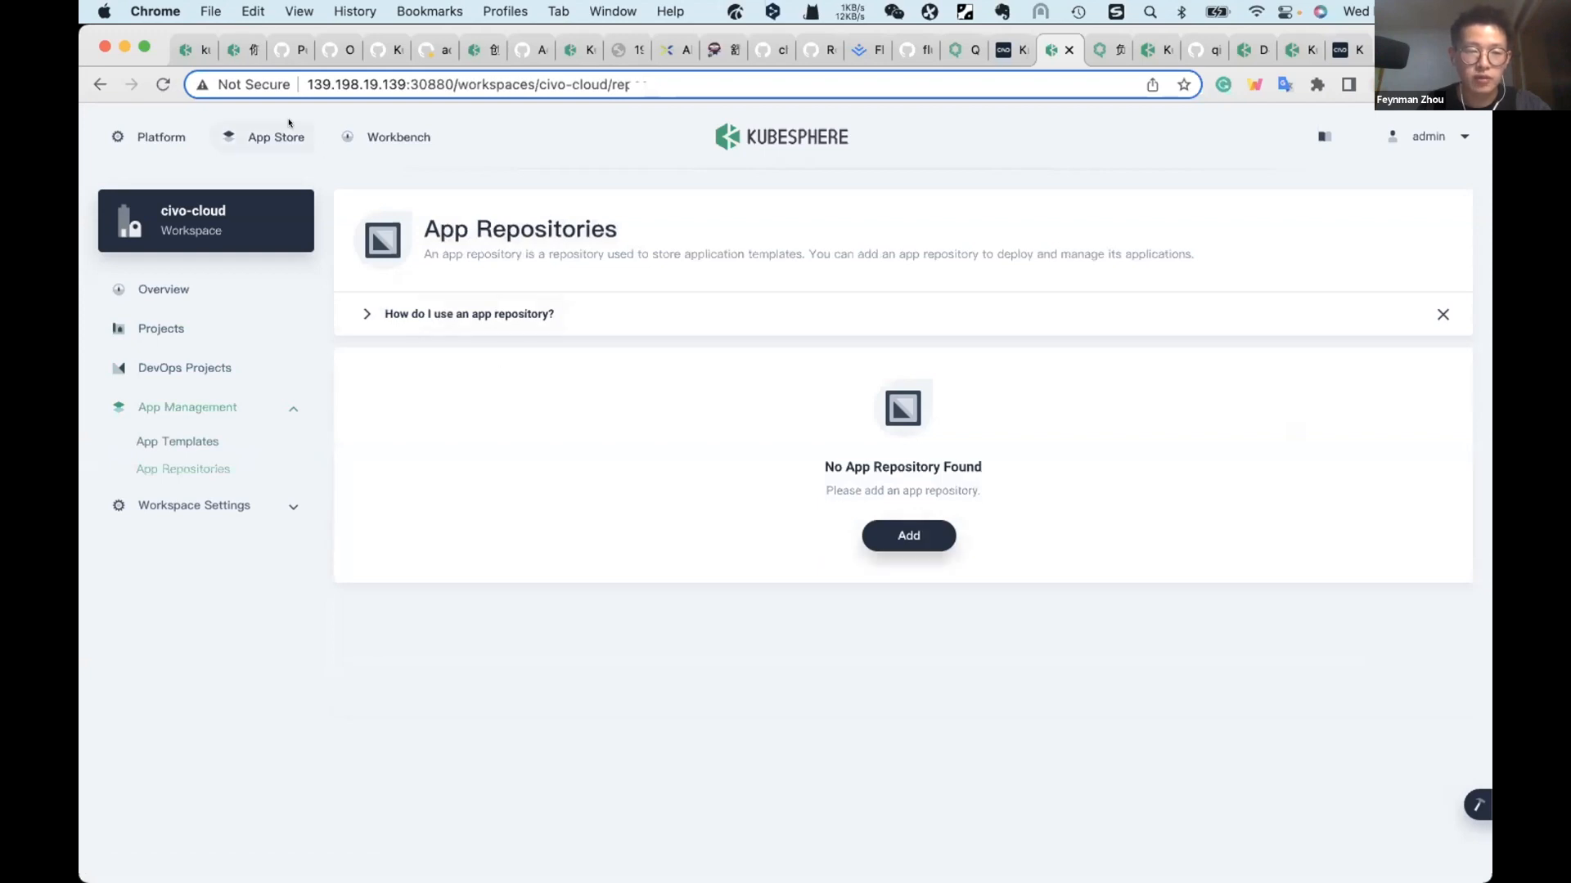
click(197, 442)
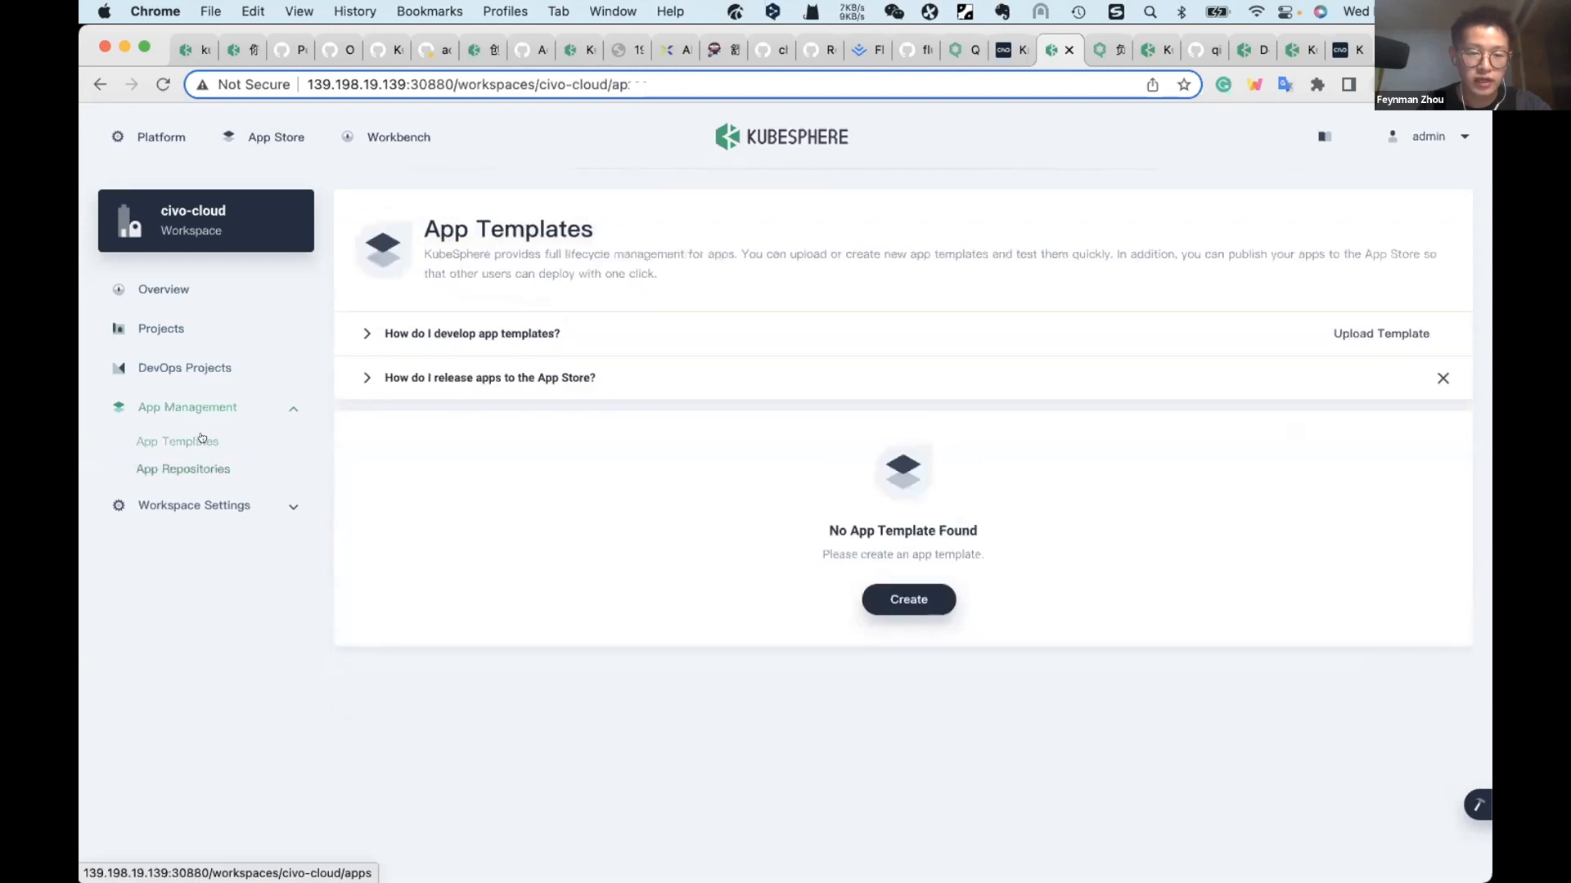
Step: Start a new multi-cluster project in the civo-cloud workspace and name it apps-testing
click(168, 342)
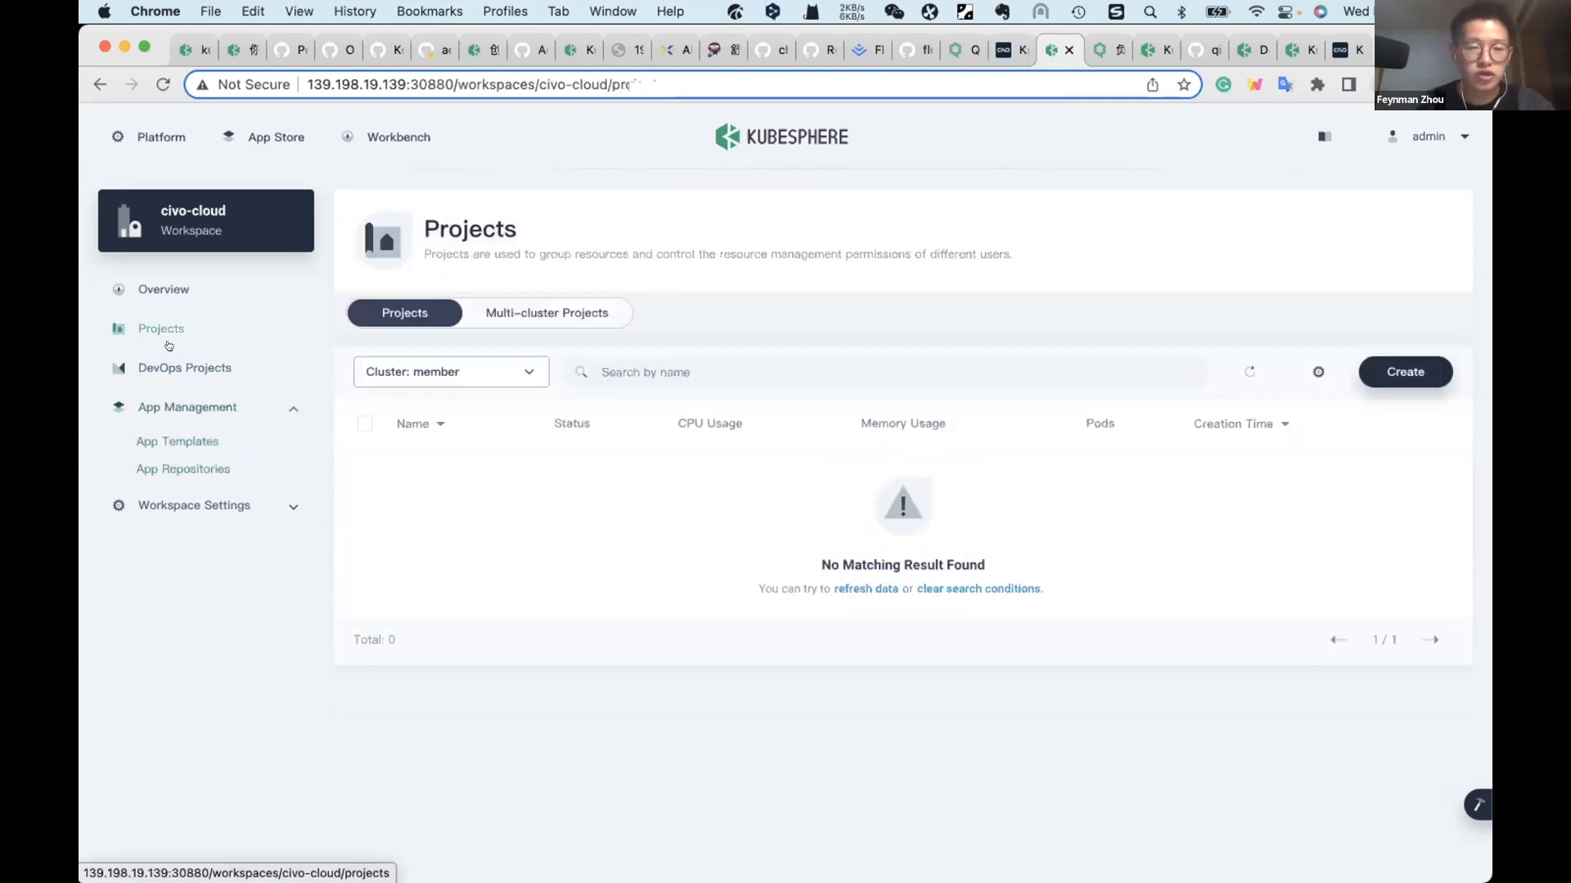
click(580, 317)
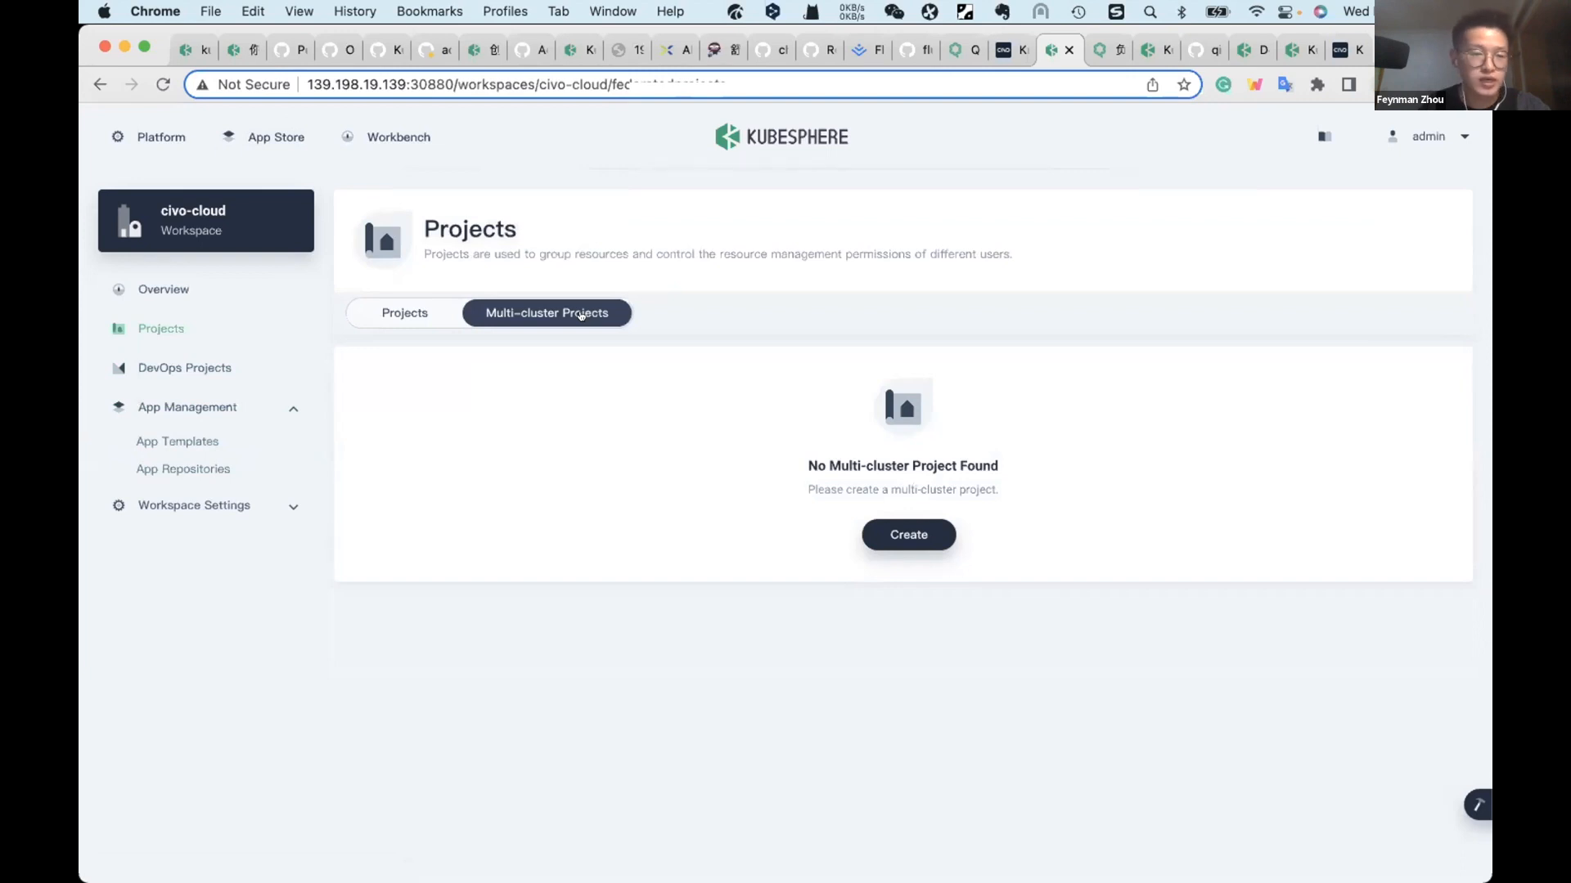
click(922, 536)
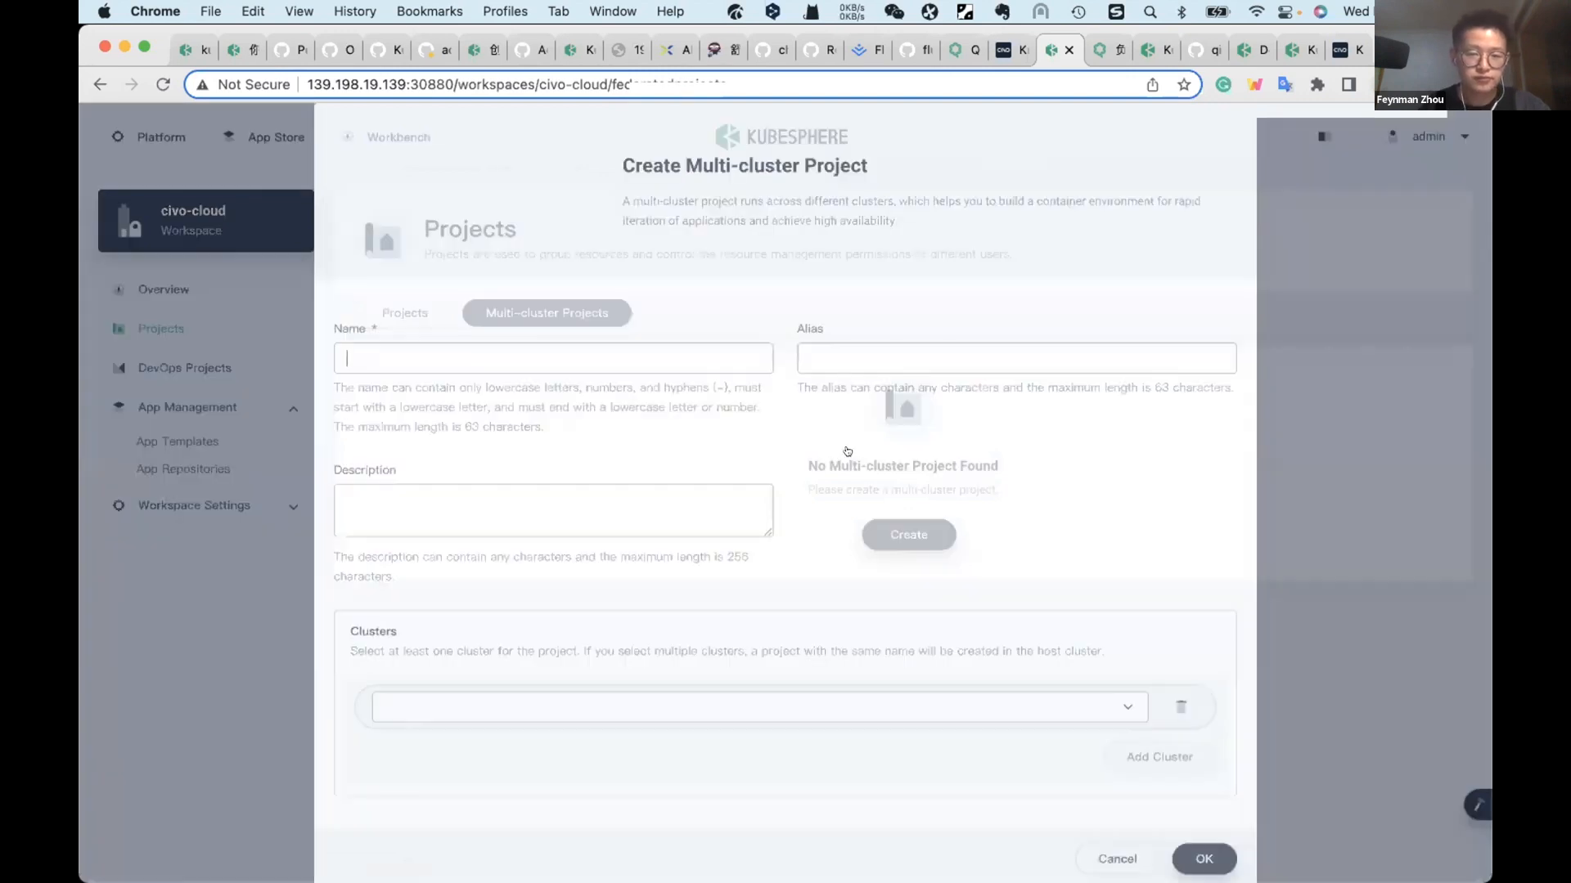
text(app-)
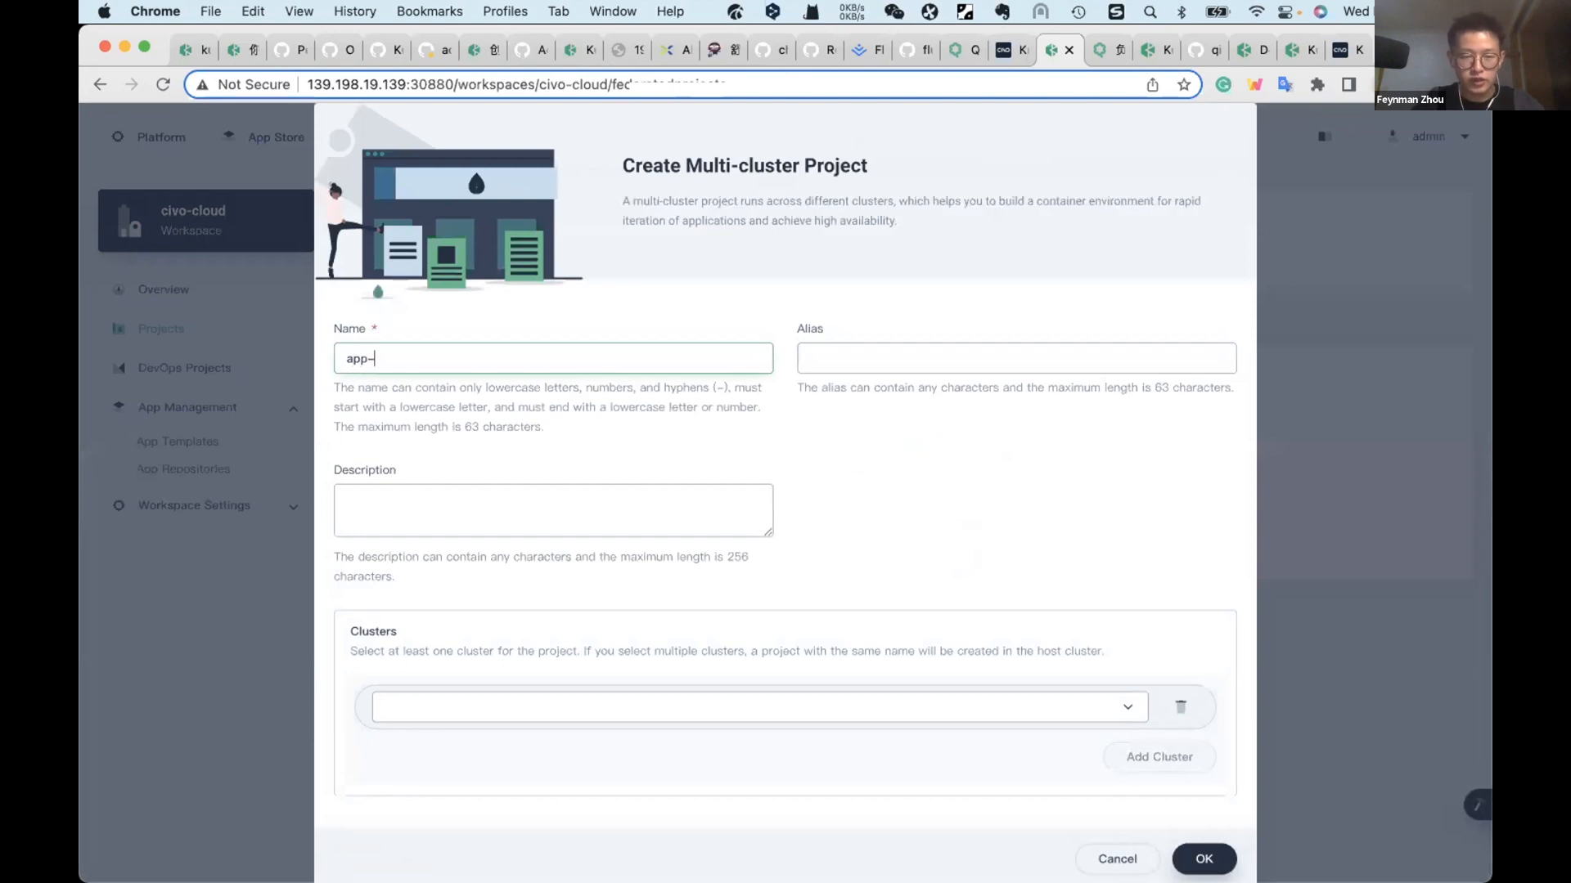
text(tes)
key(BackSpace)
key(BackSpace)
key(BackSpace)
key(BackSpace)
text(s-testing)
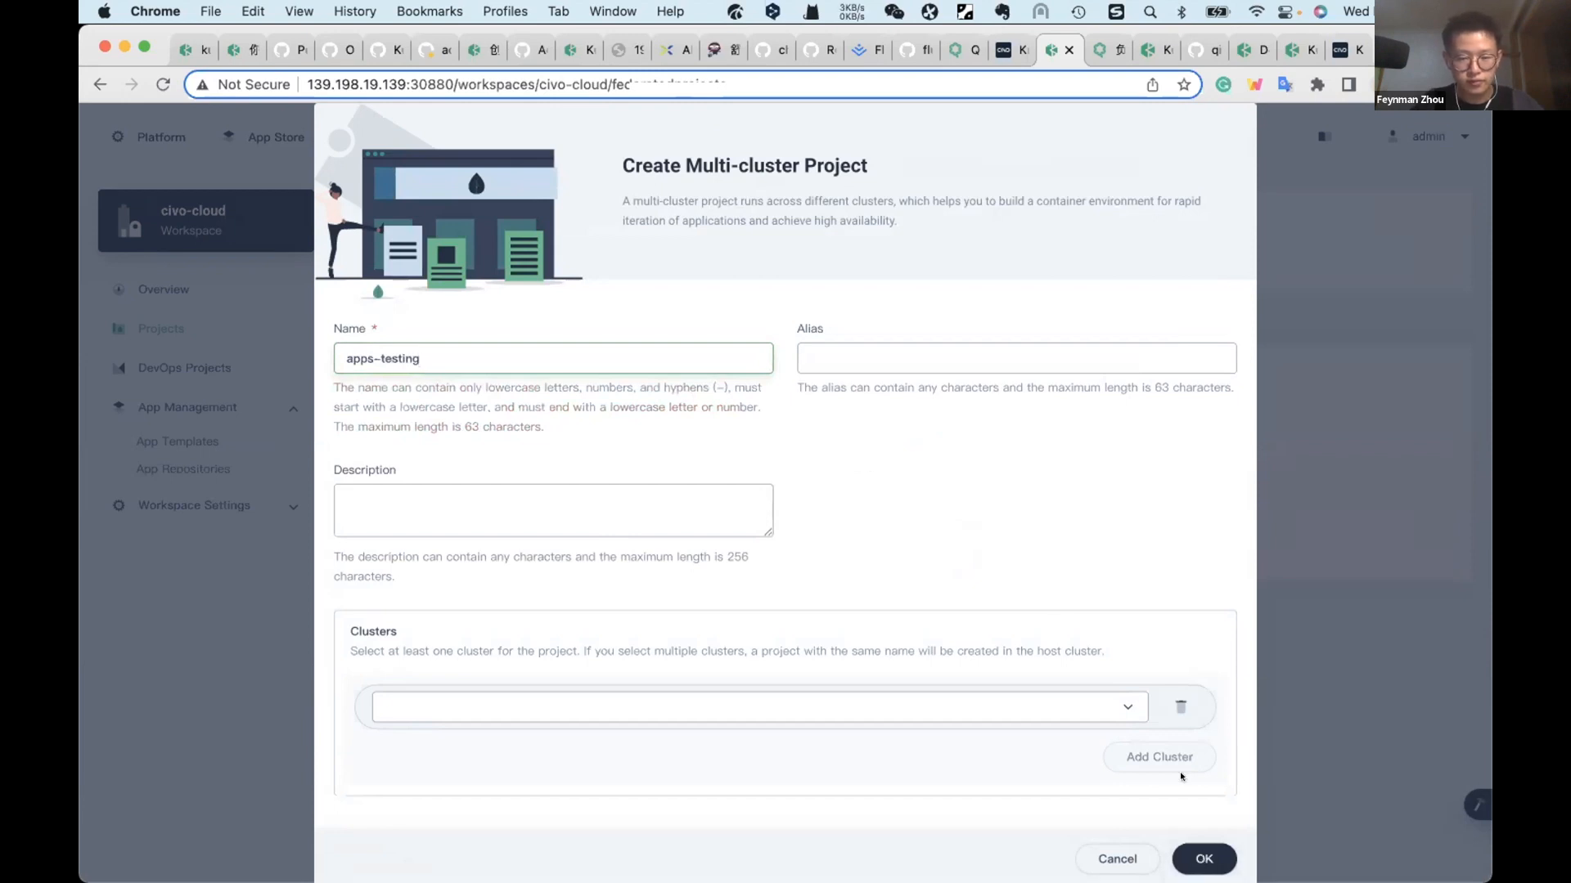
Step: Add the member and host clusters to the multi-cluster project and create it
click(1128, 713)
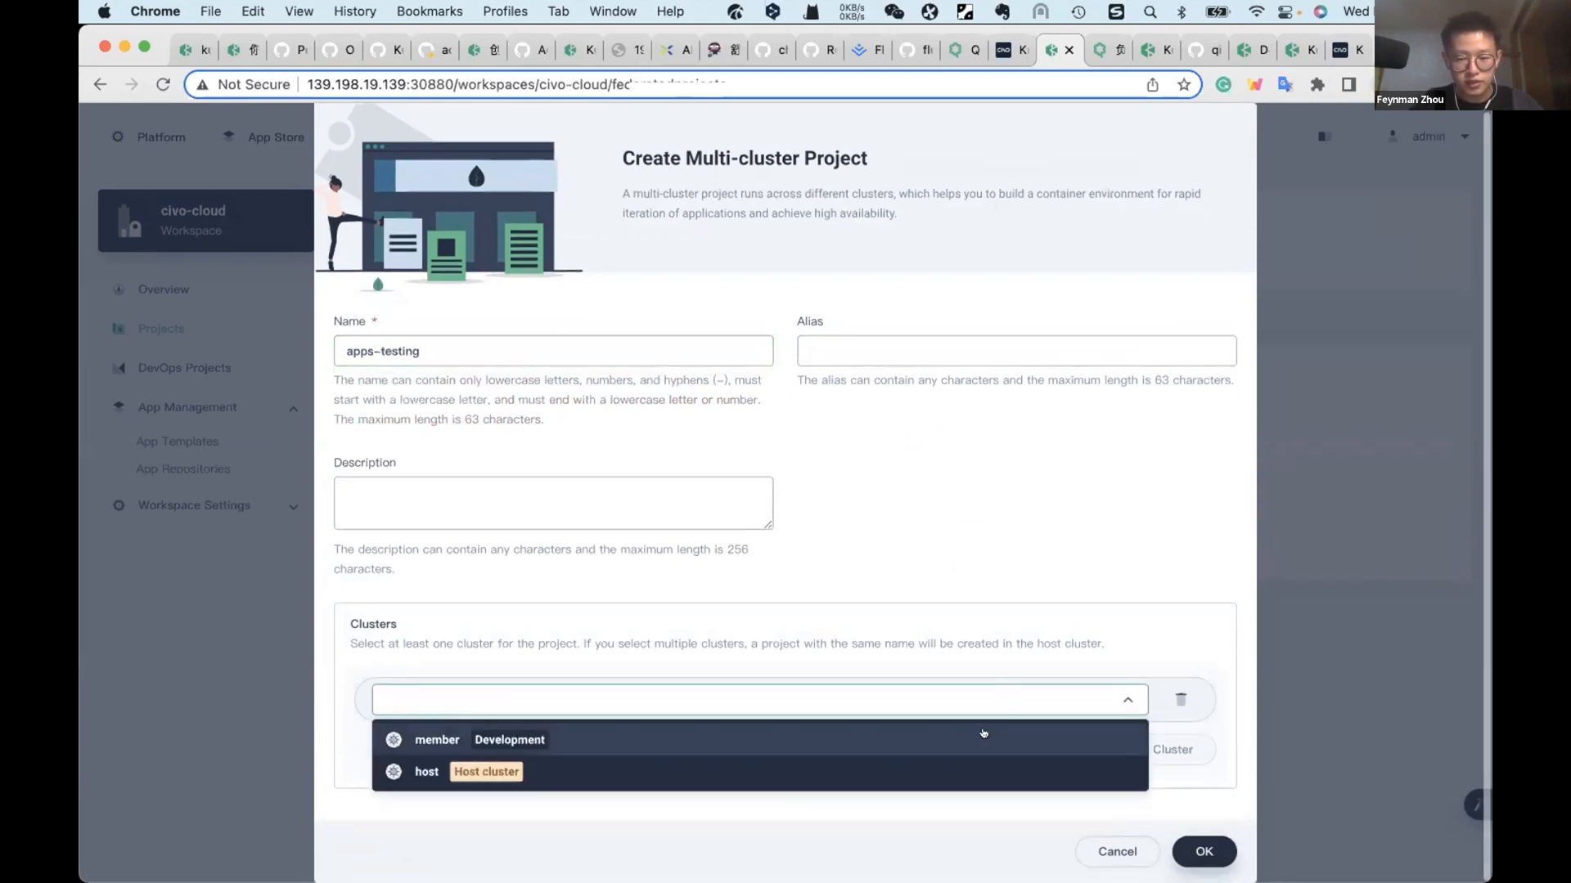
click(983, 737)
click(1129, 751)
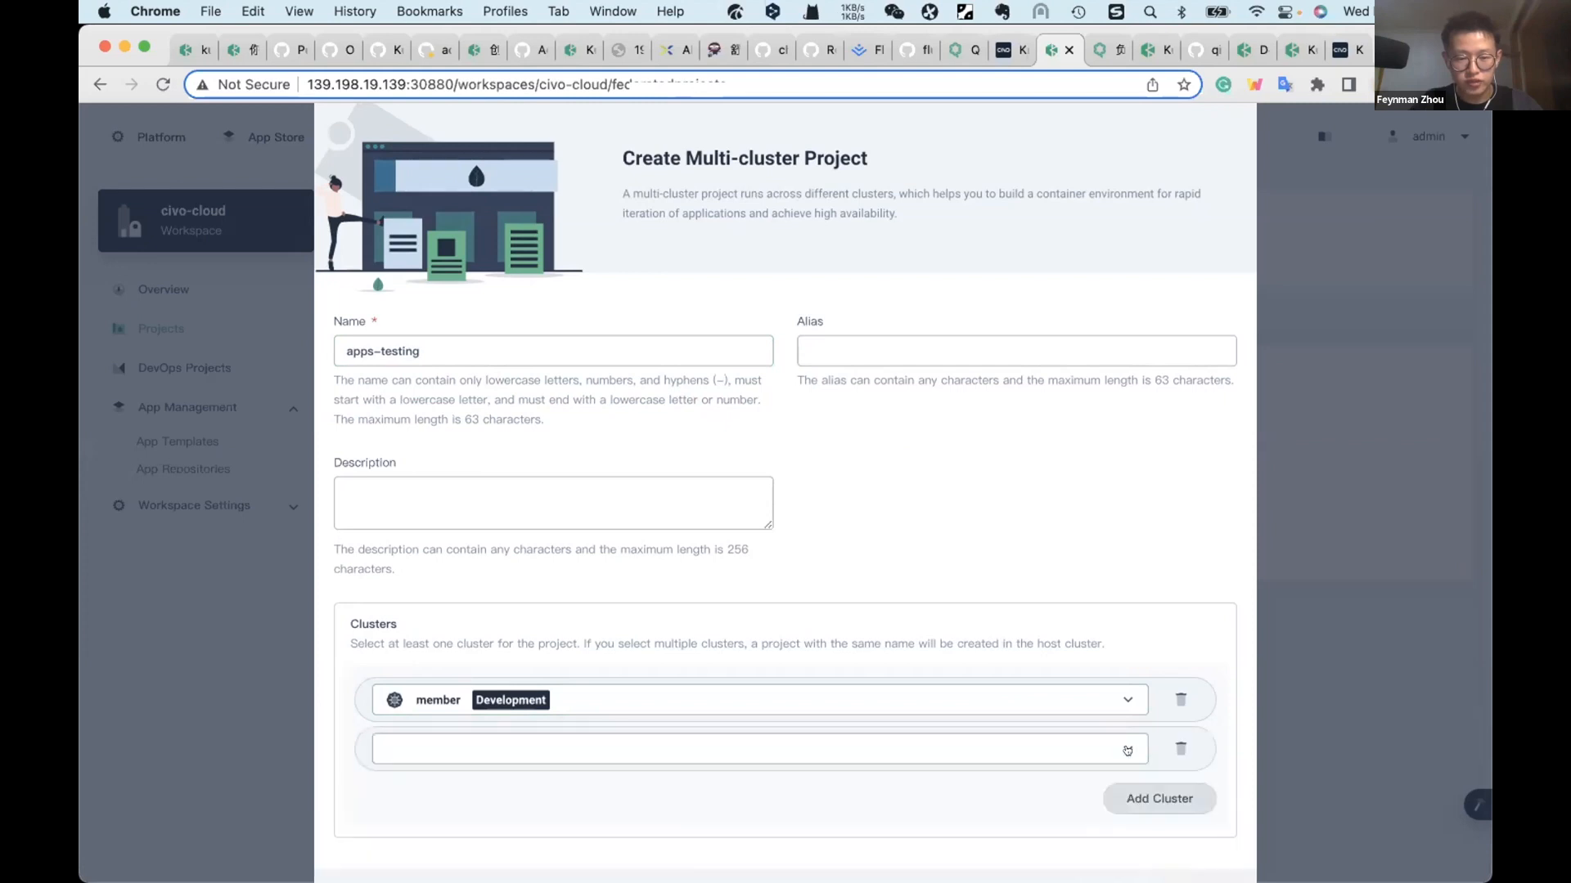
click(1068, 748)
click(978, 820)
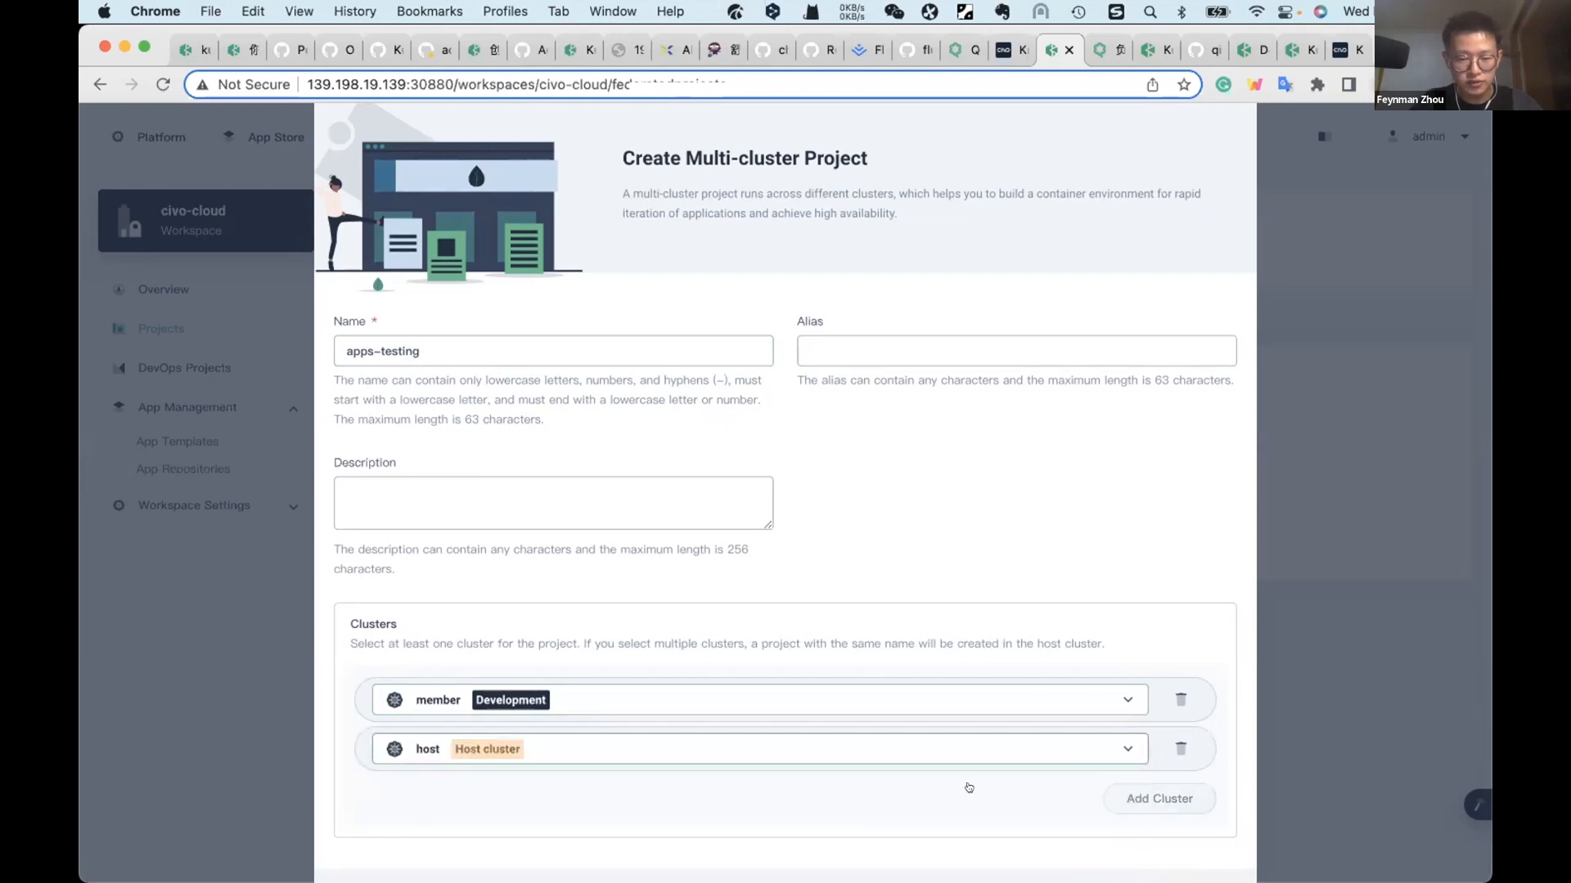
scroll(1179, 845, down, 2)
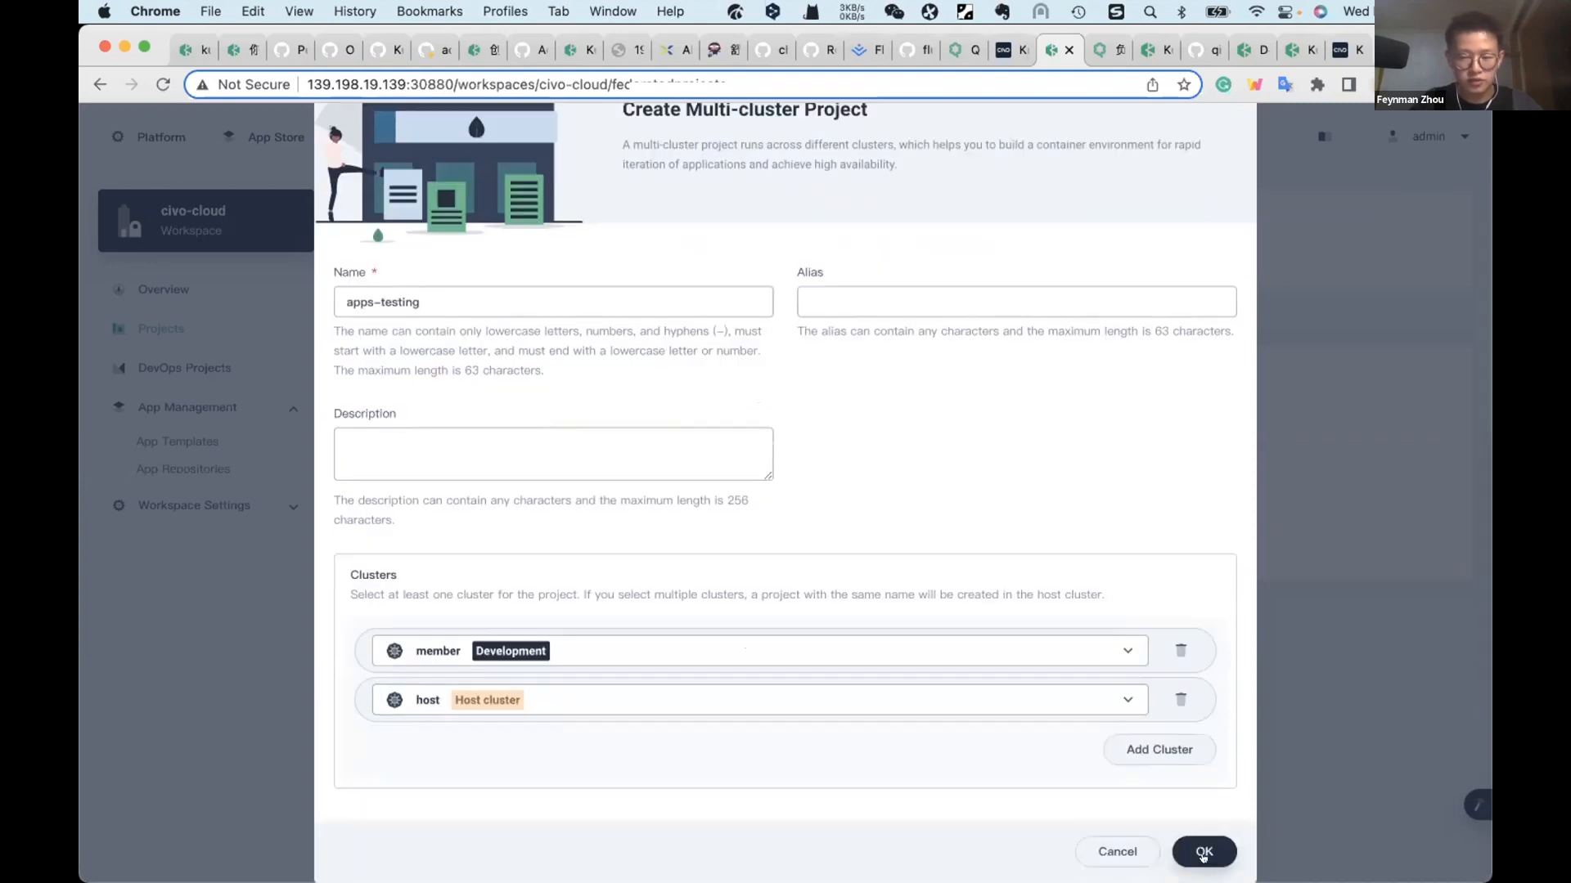
click(1200, 851)
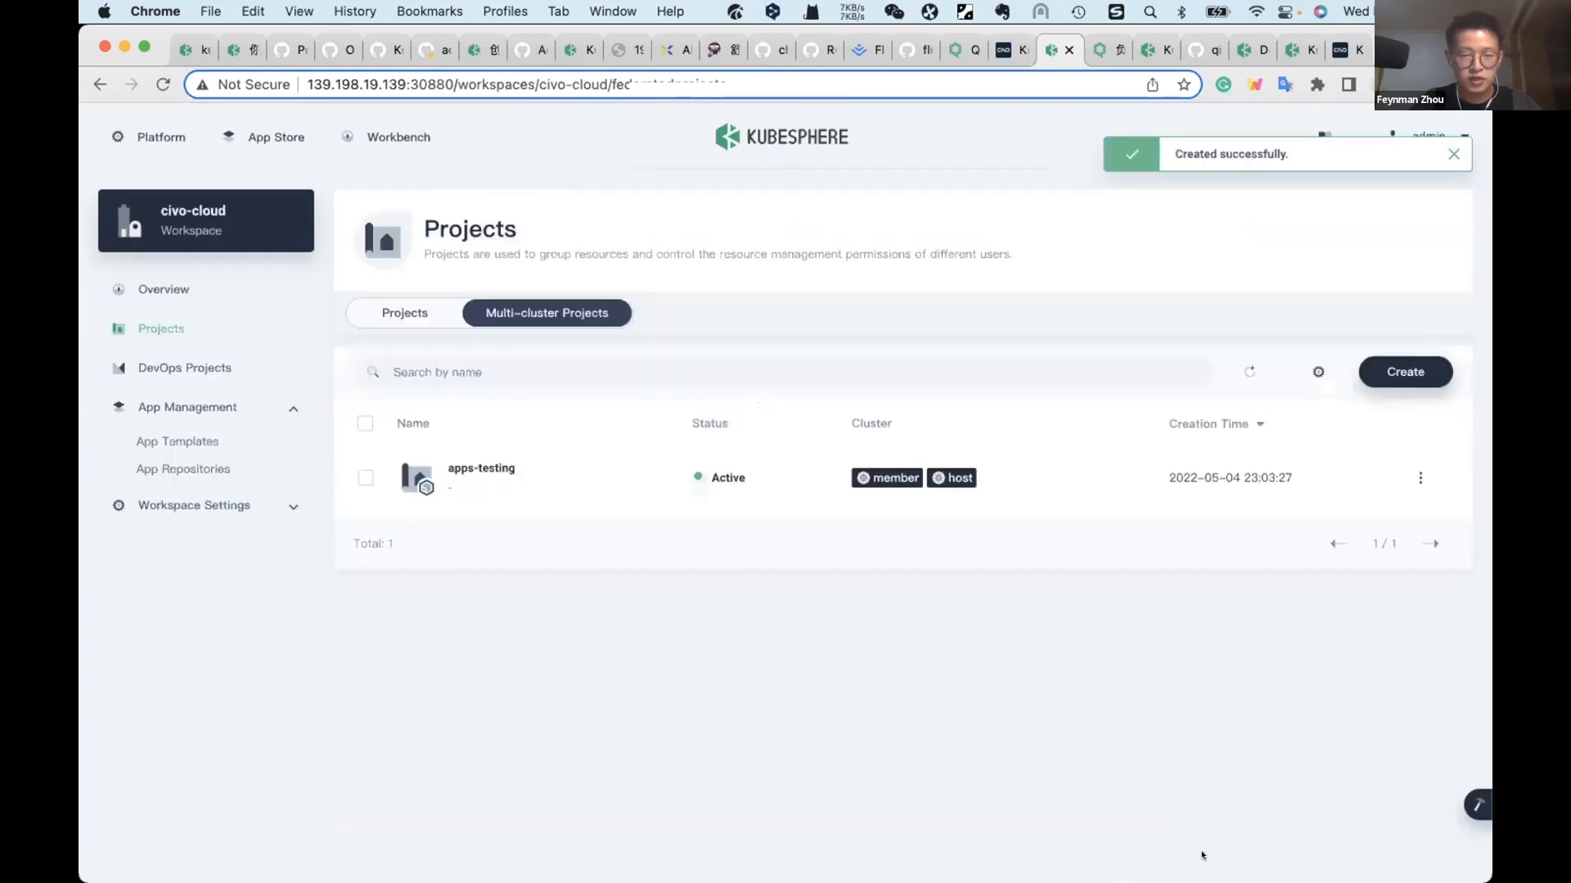
Step: Open the apps-testing project and start a composed app named apps-testing, continuing to its service settings
click(507, 467)
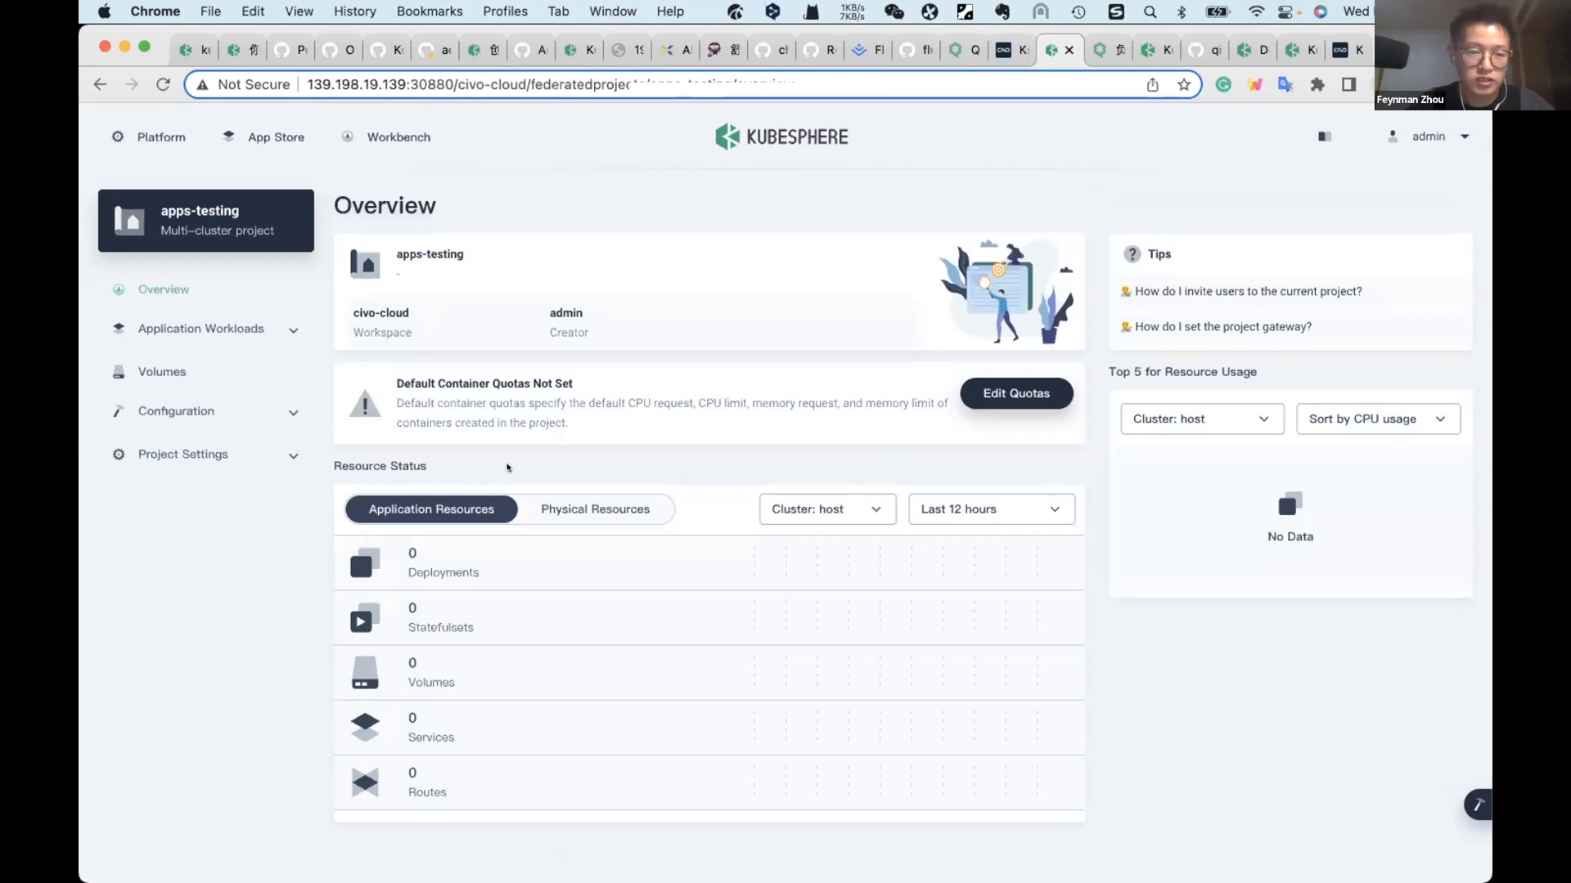
click(214, 327)
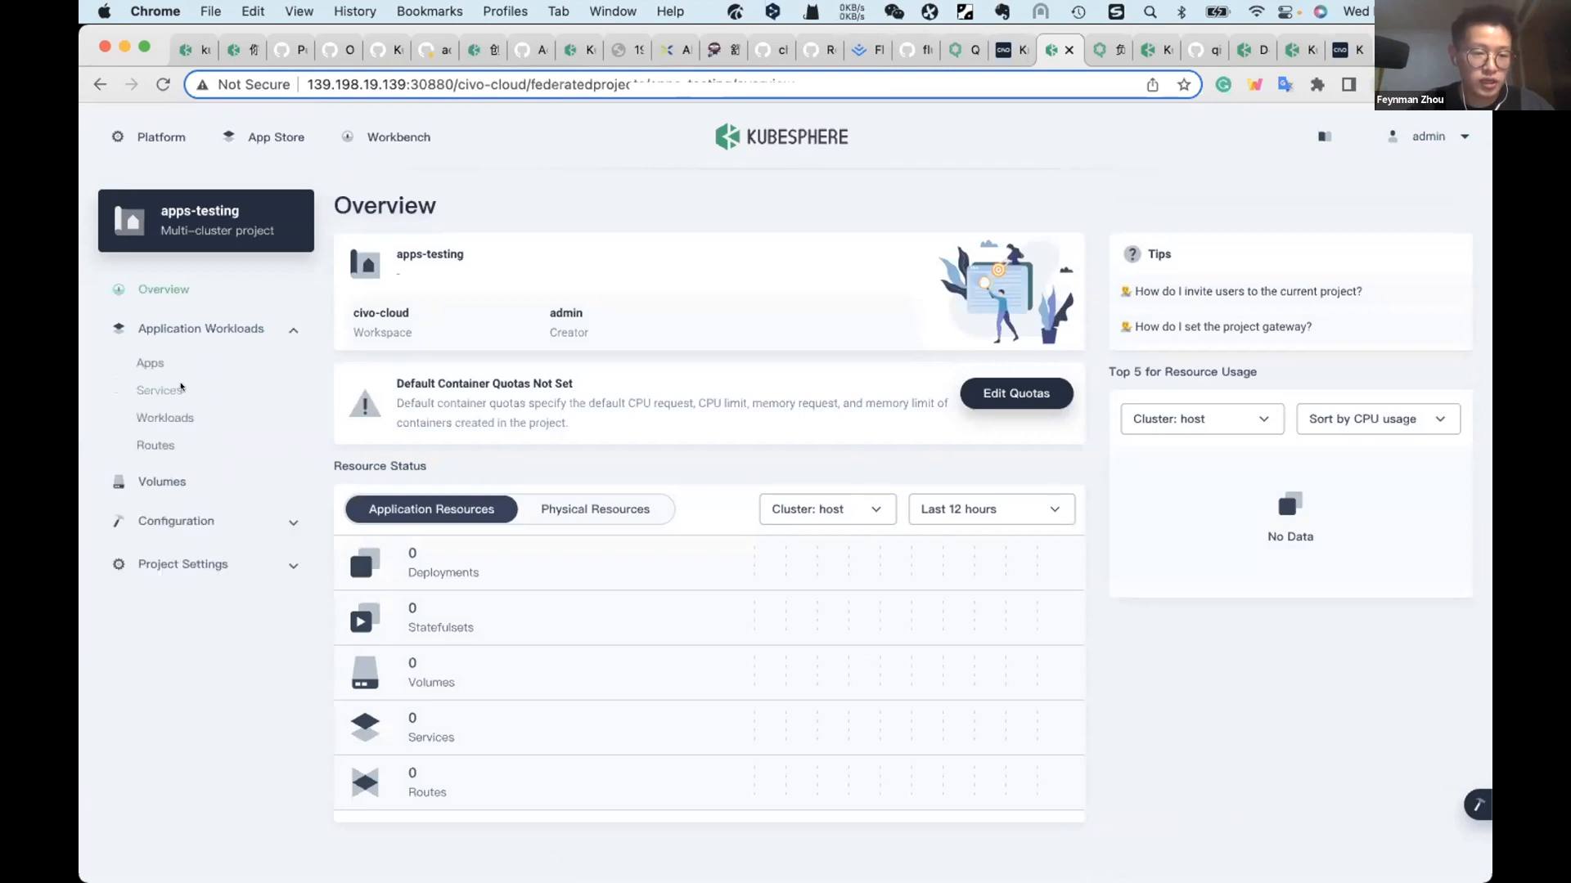
click(150, 362)
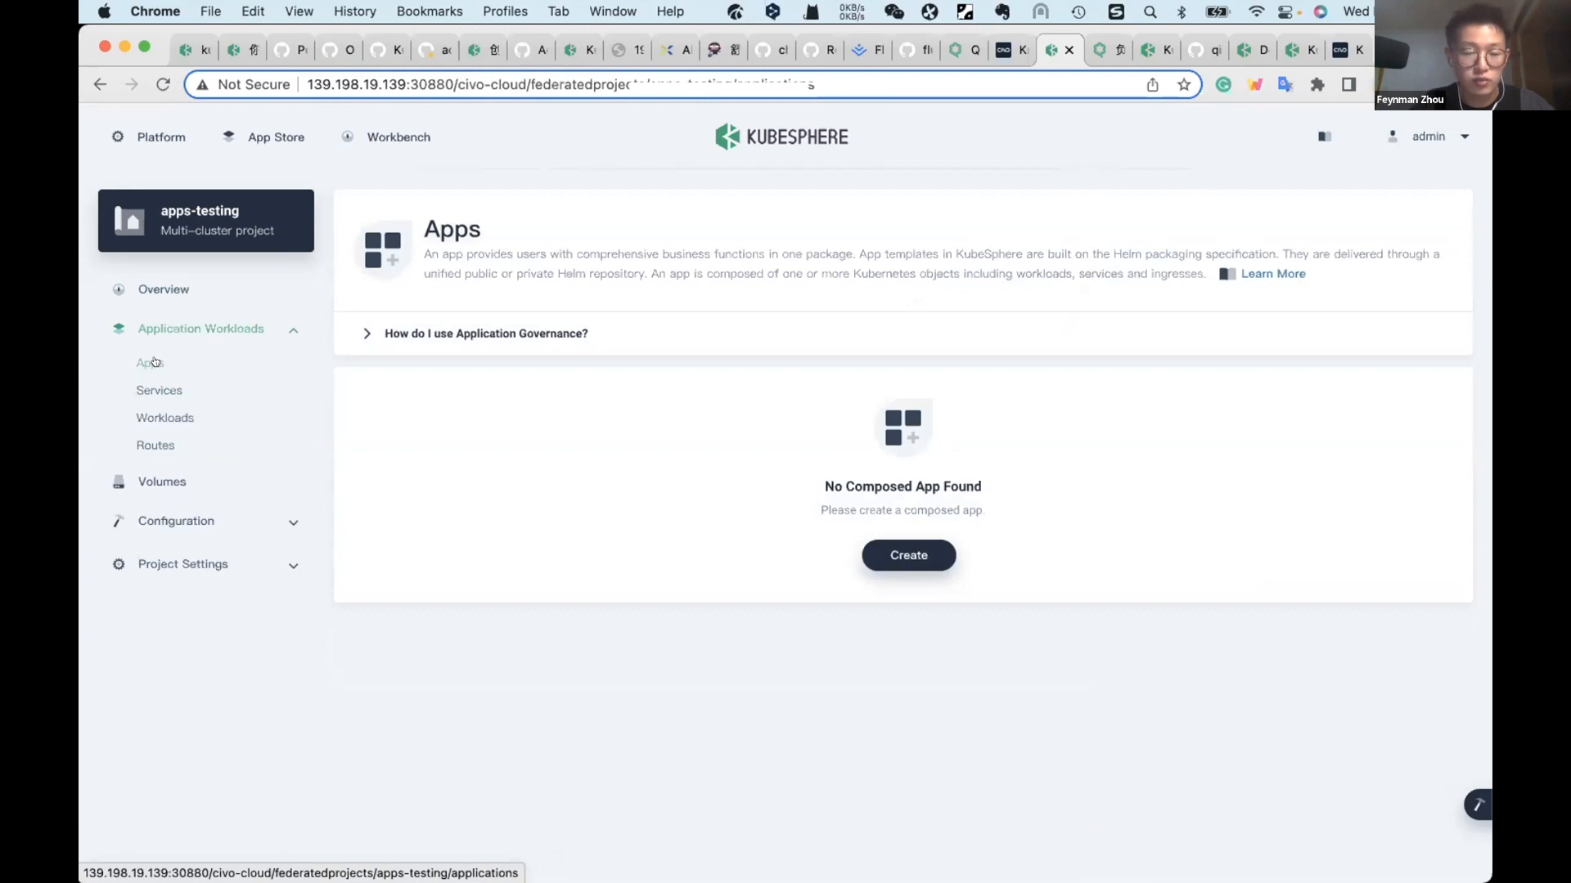
click(915, 557)
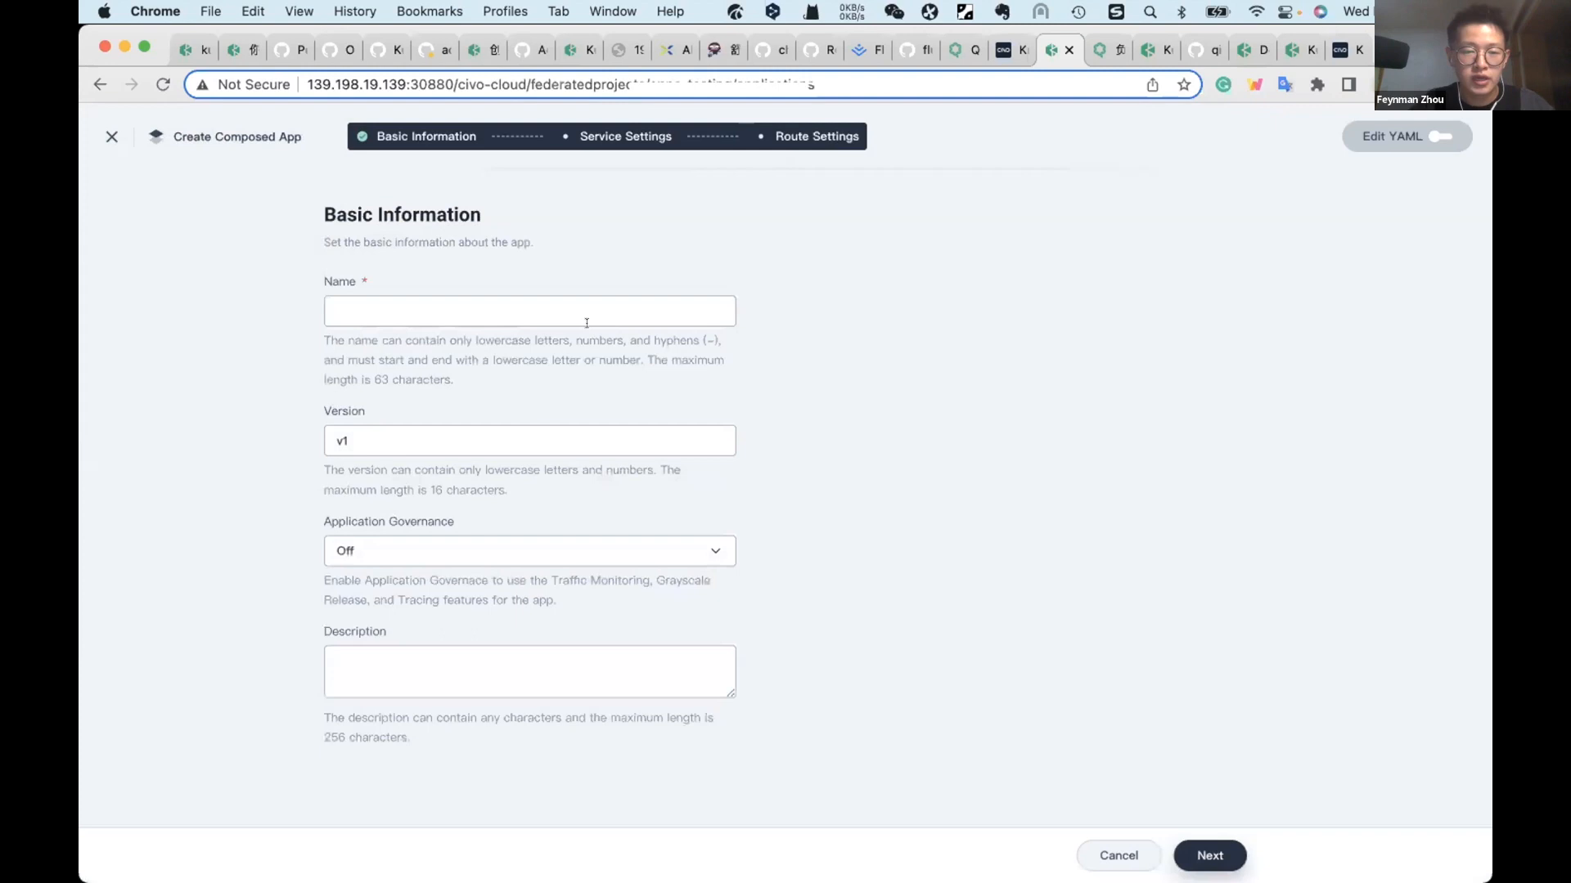
text(apps-testing)
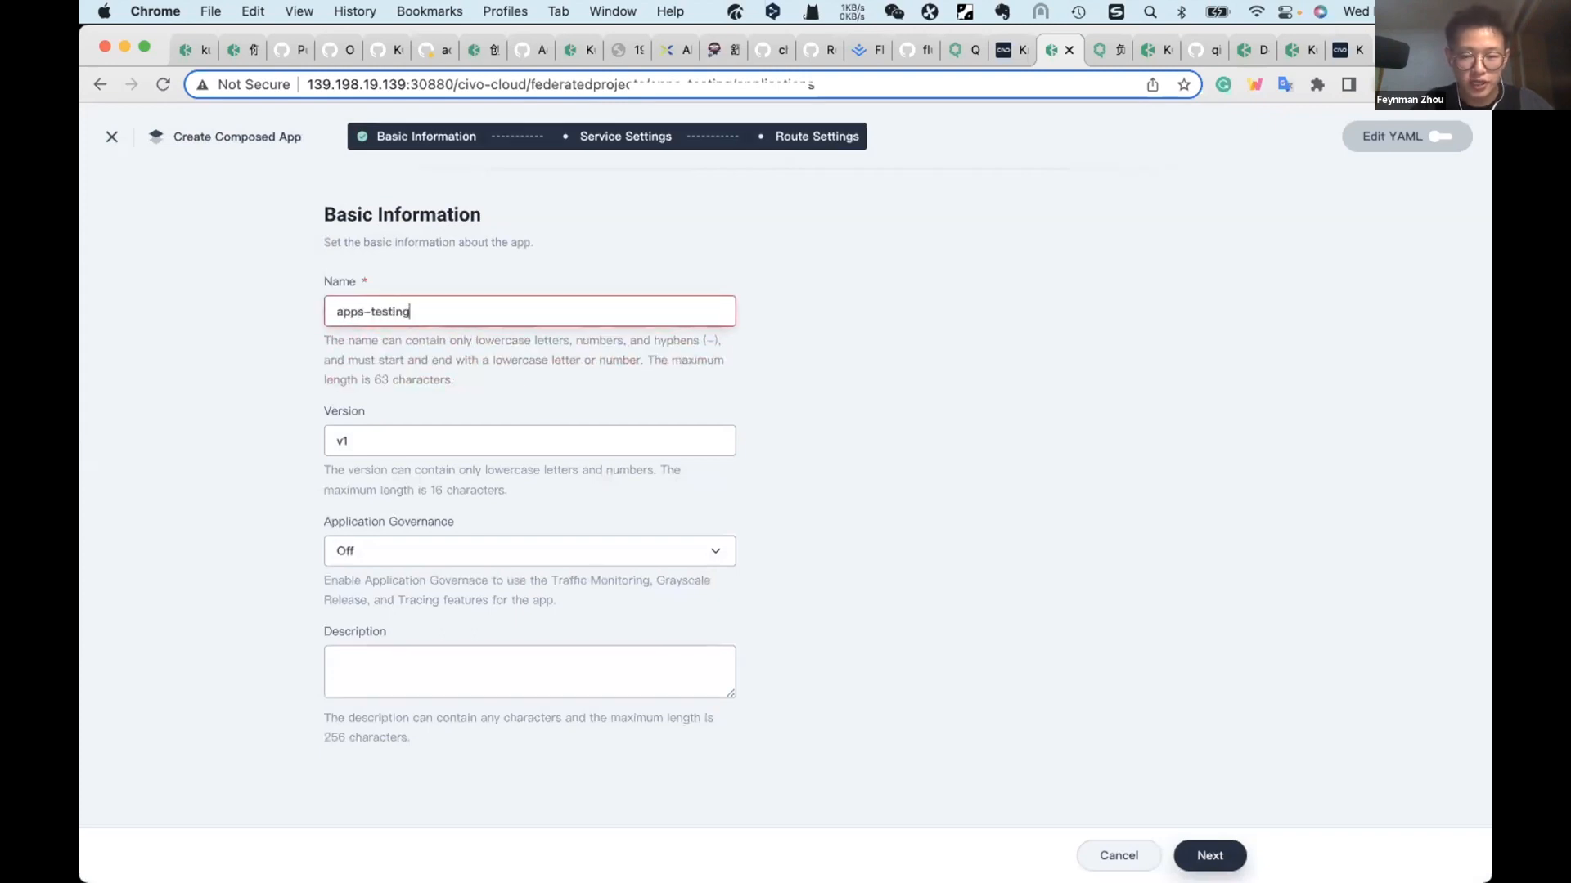
click(1210, 855)
Step: Add a stateless service named apps-testing to the composed app and proceed to its pod settings
click(638, 337)
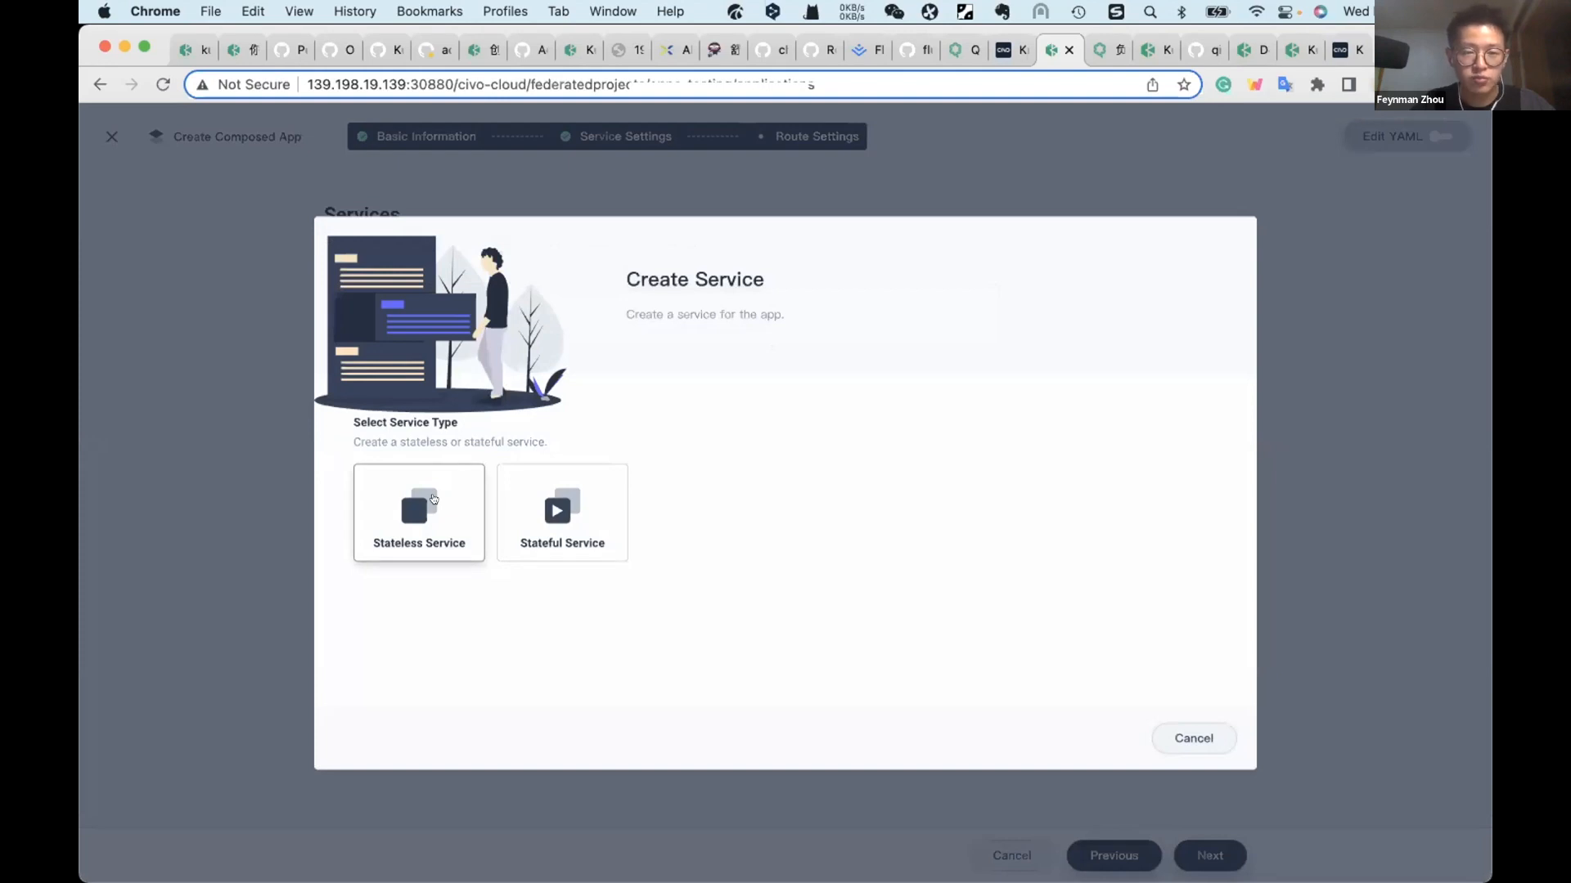
click(434, 499)
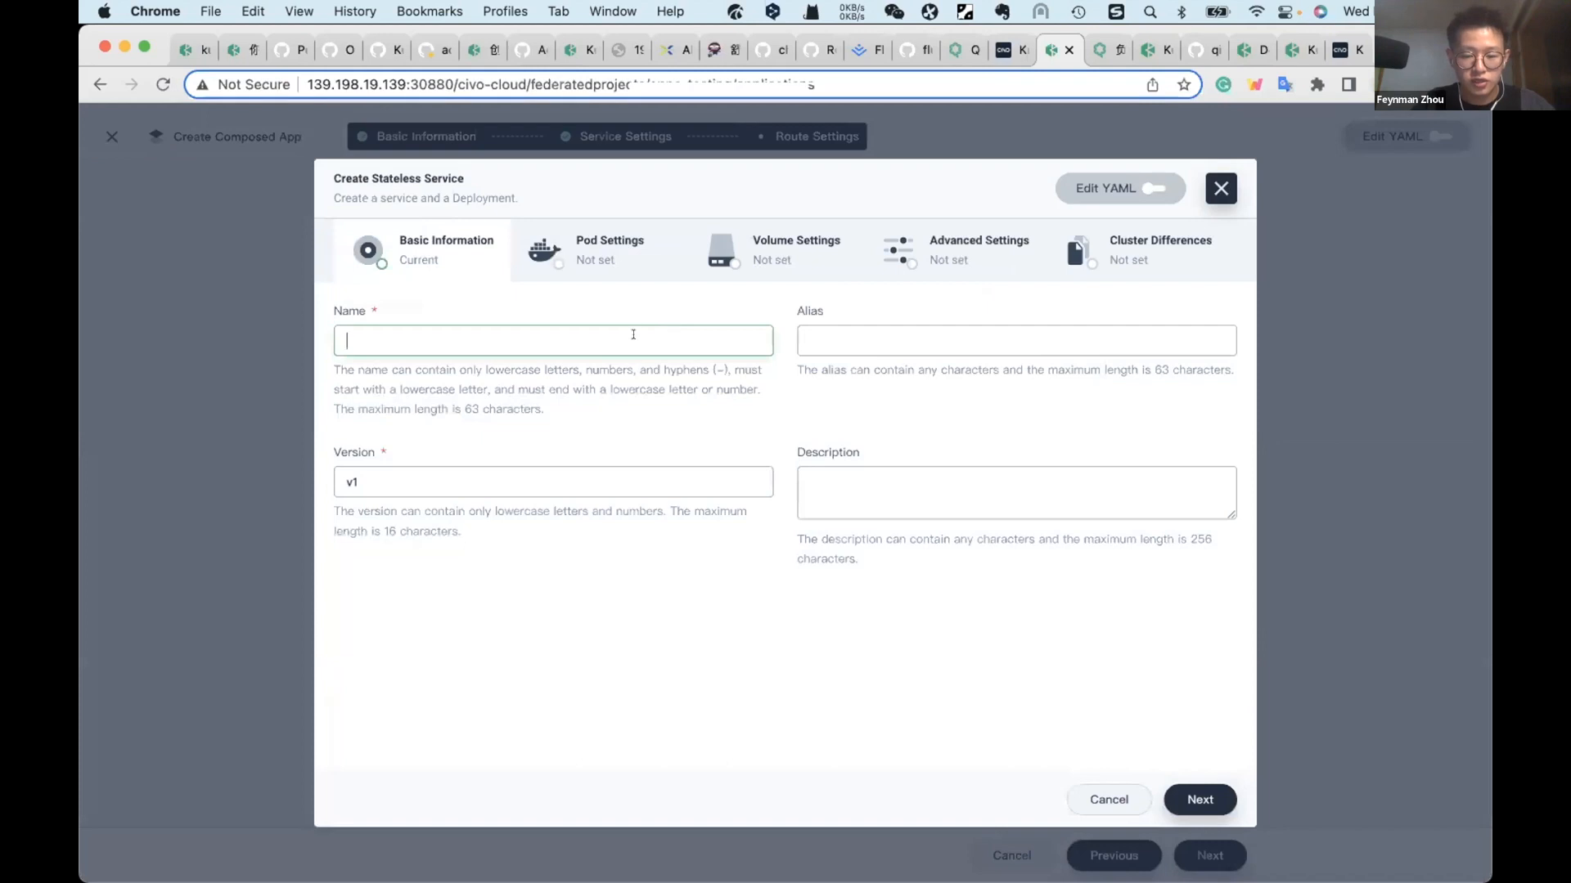
text(apps-testing)
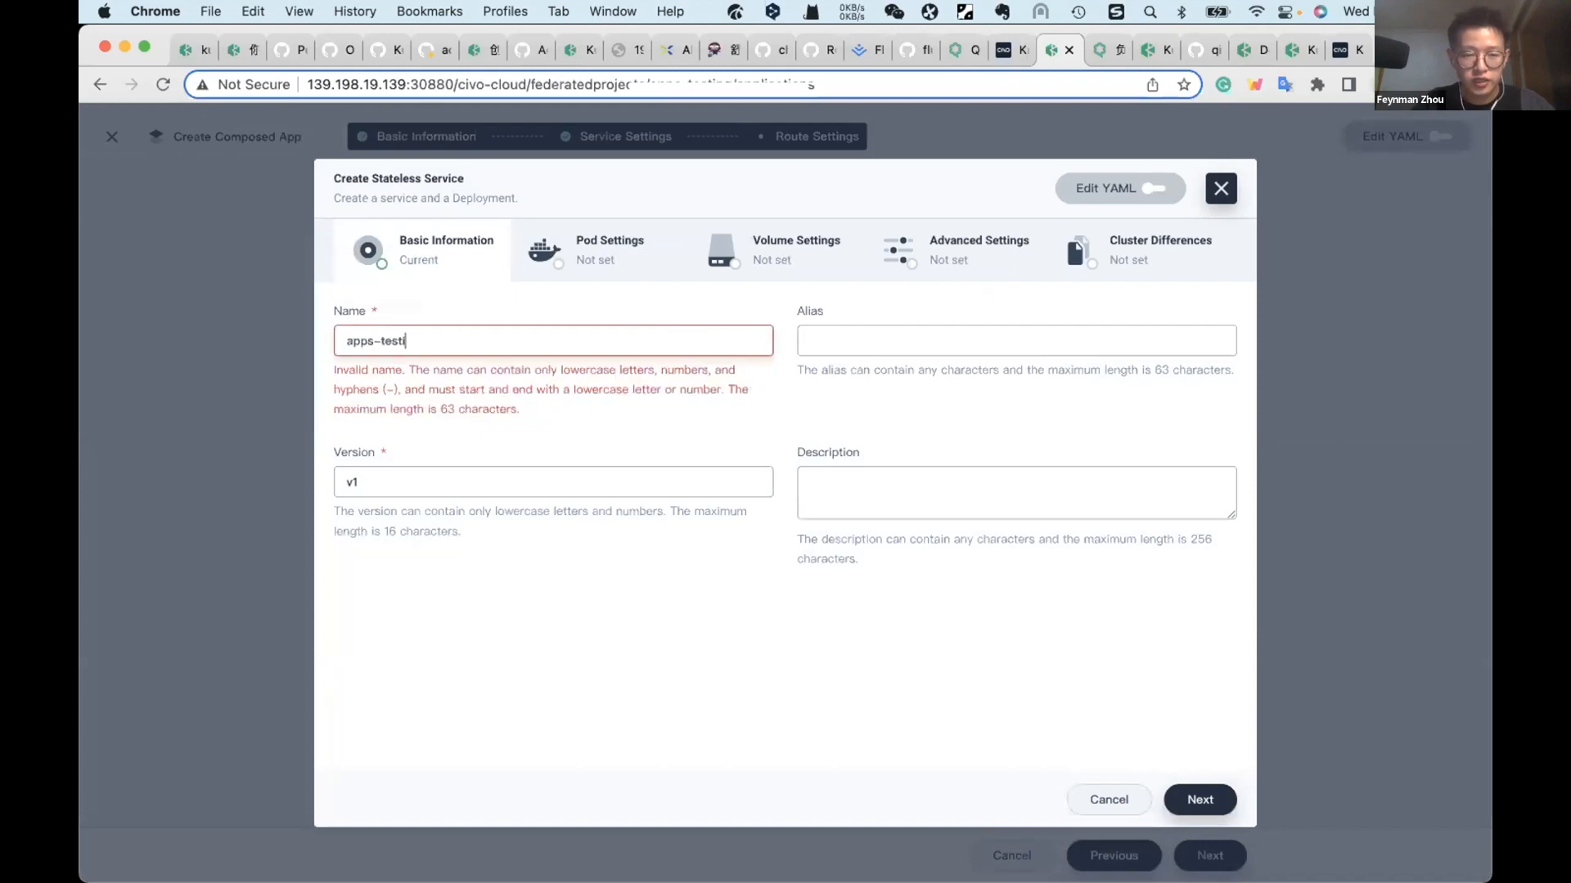
click(1201, 802)
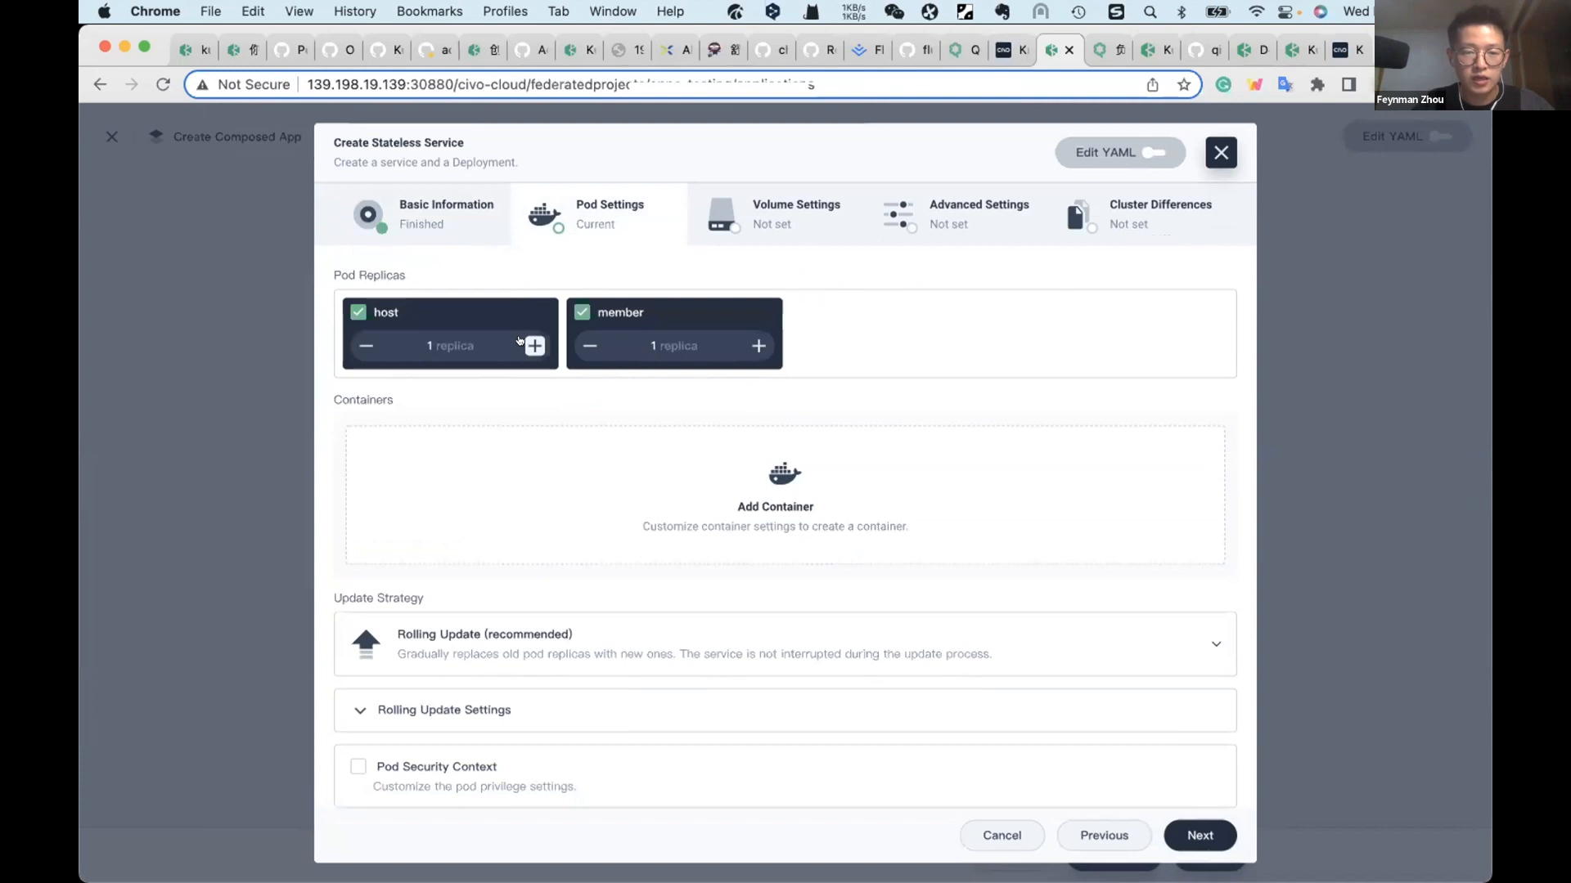
Step: Set the service's pod replicas to 3 on the host cluster and 2 on the member cluster
click(518, 341)
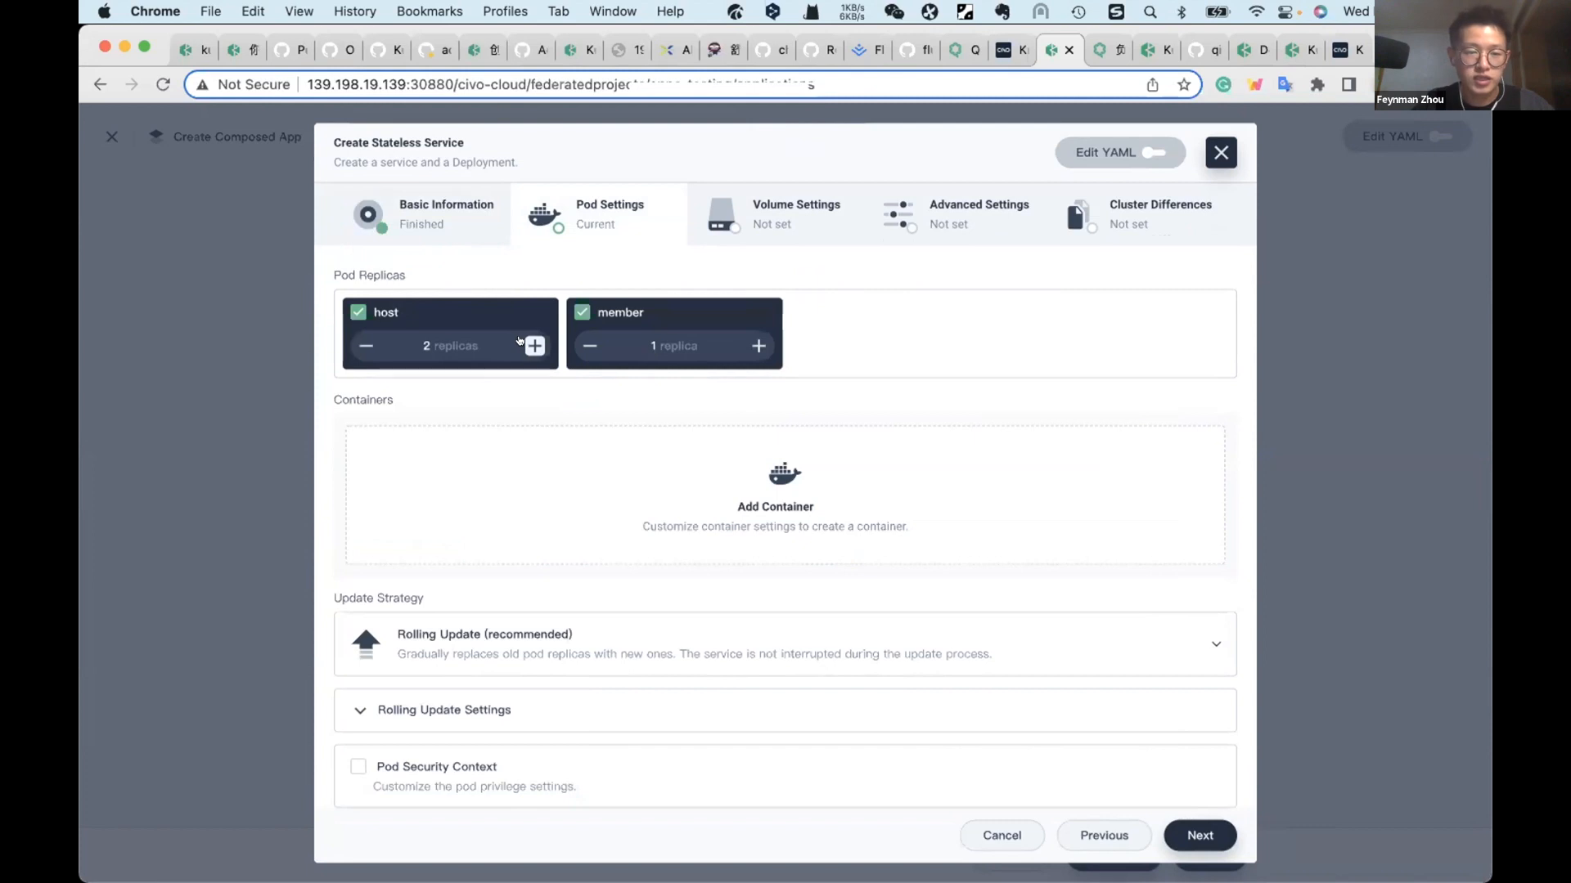
click(521, 342)
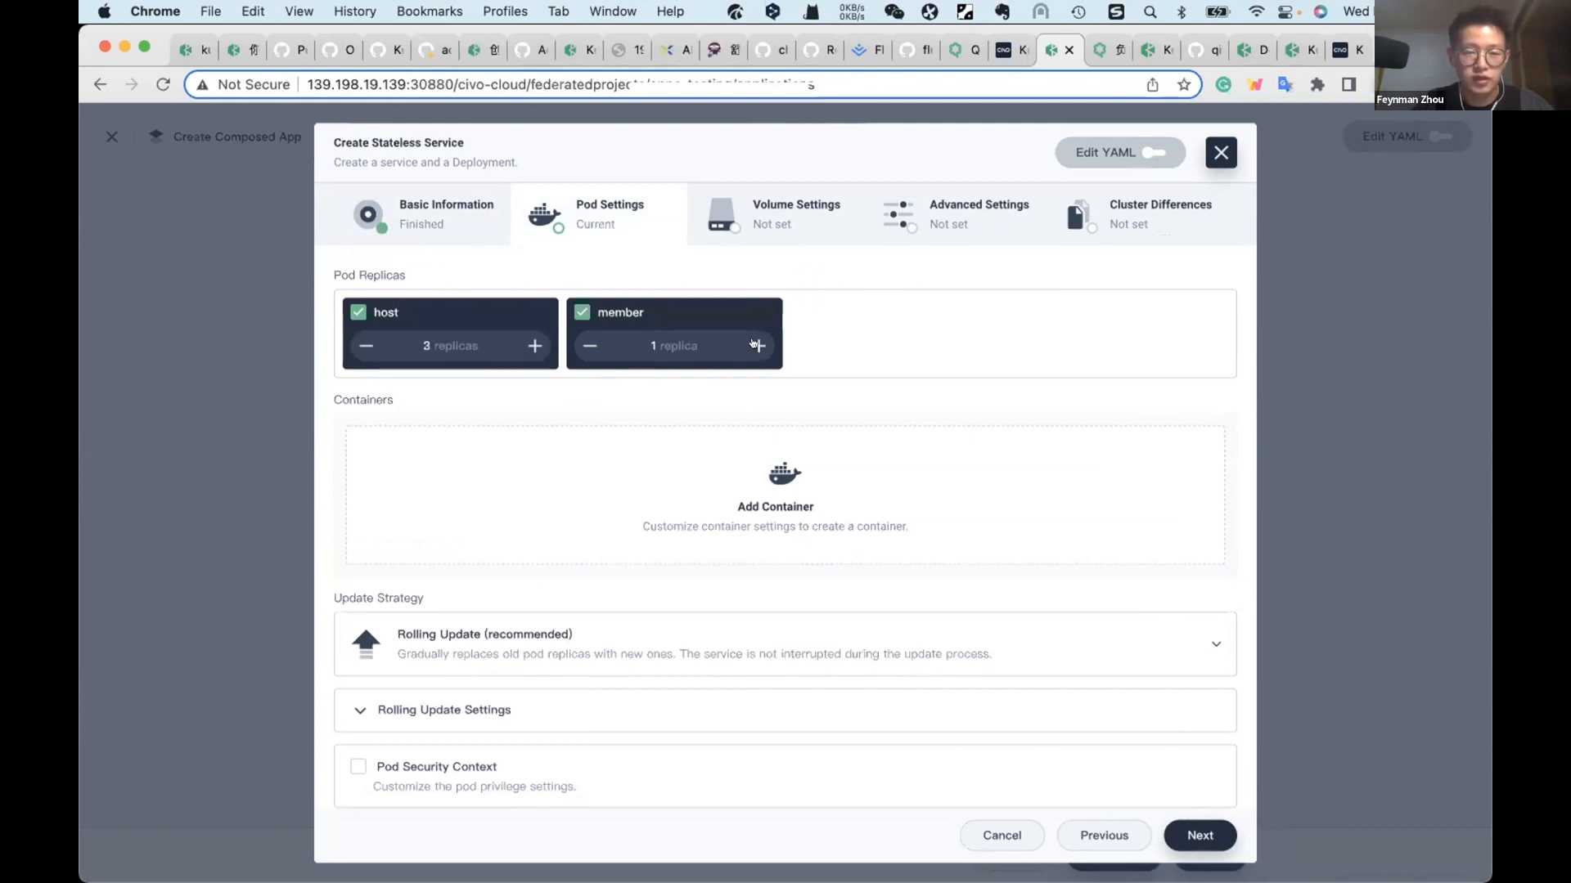
click(753, 343)
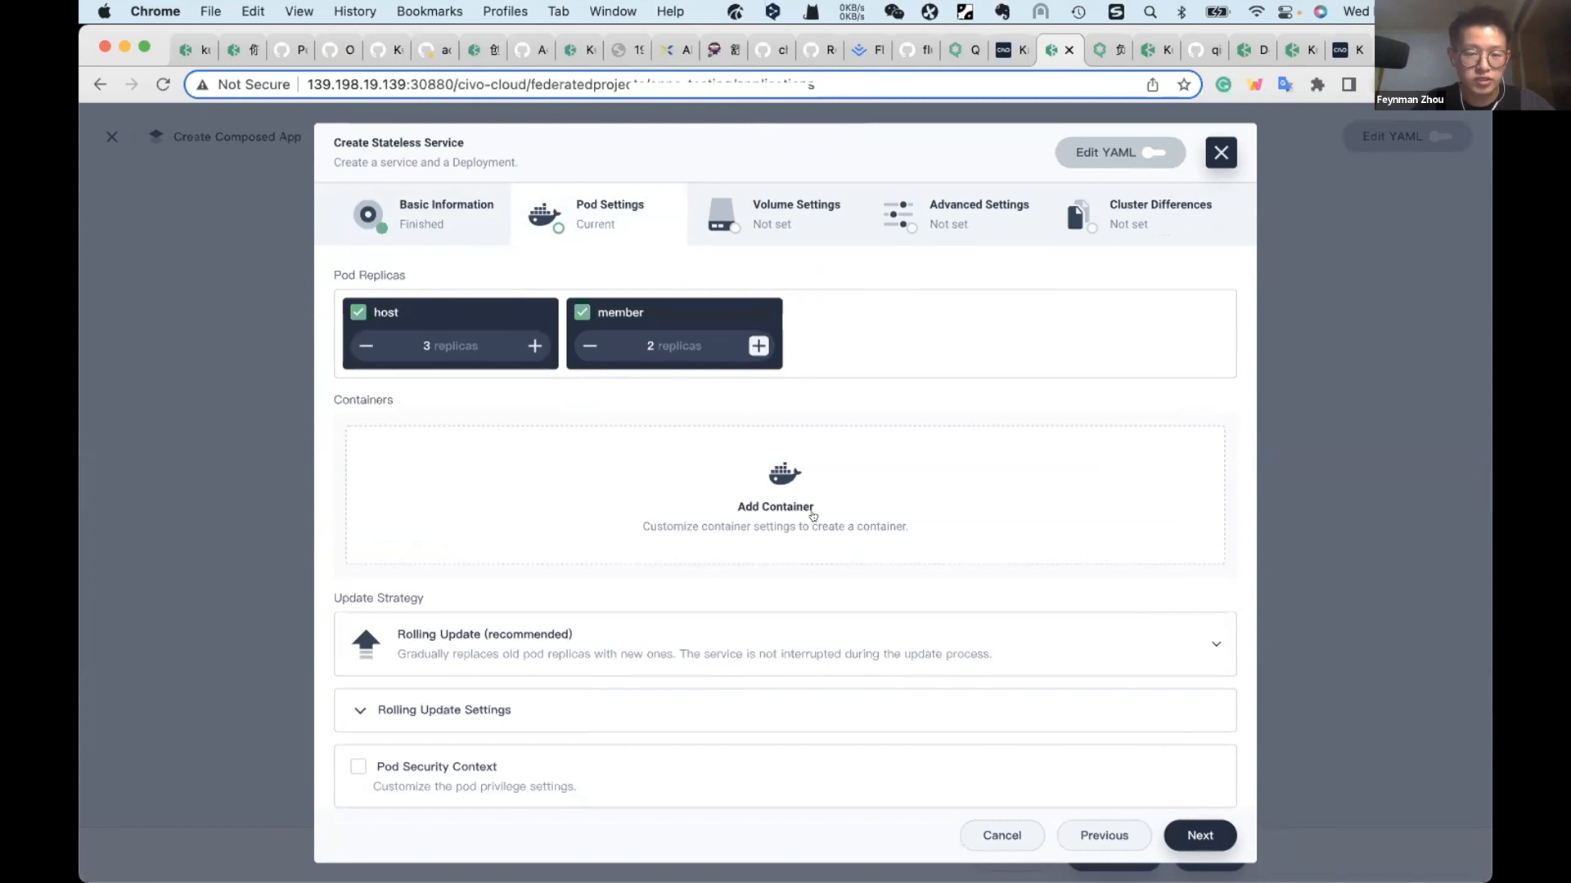
Step: Start adding a container and choose the clusterdemo image from a Docker Hub search for clusterdemo
click(794, 501)
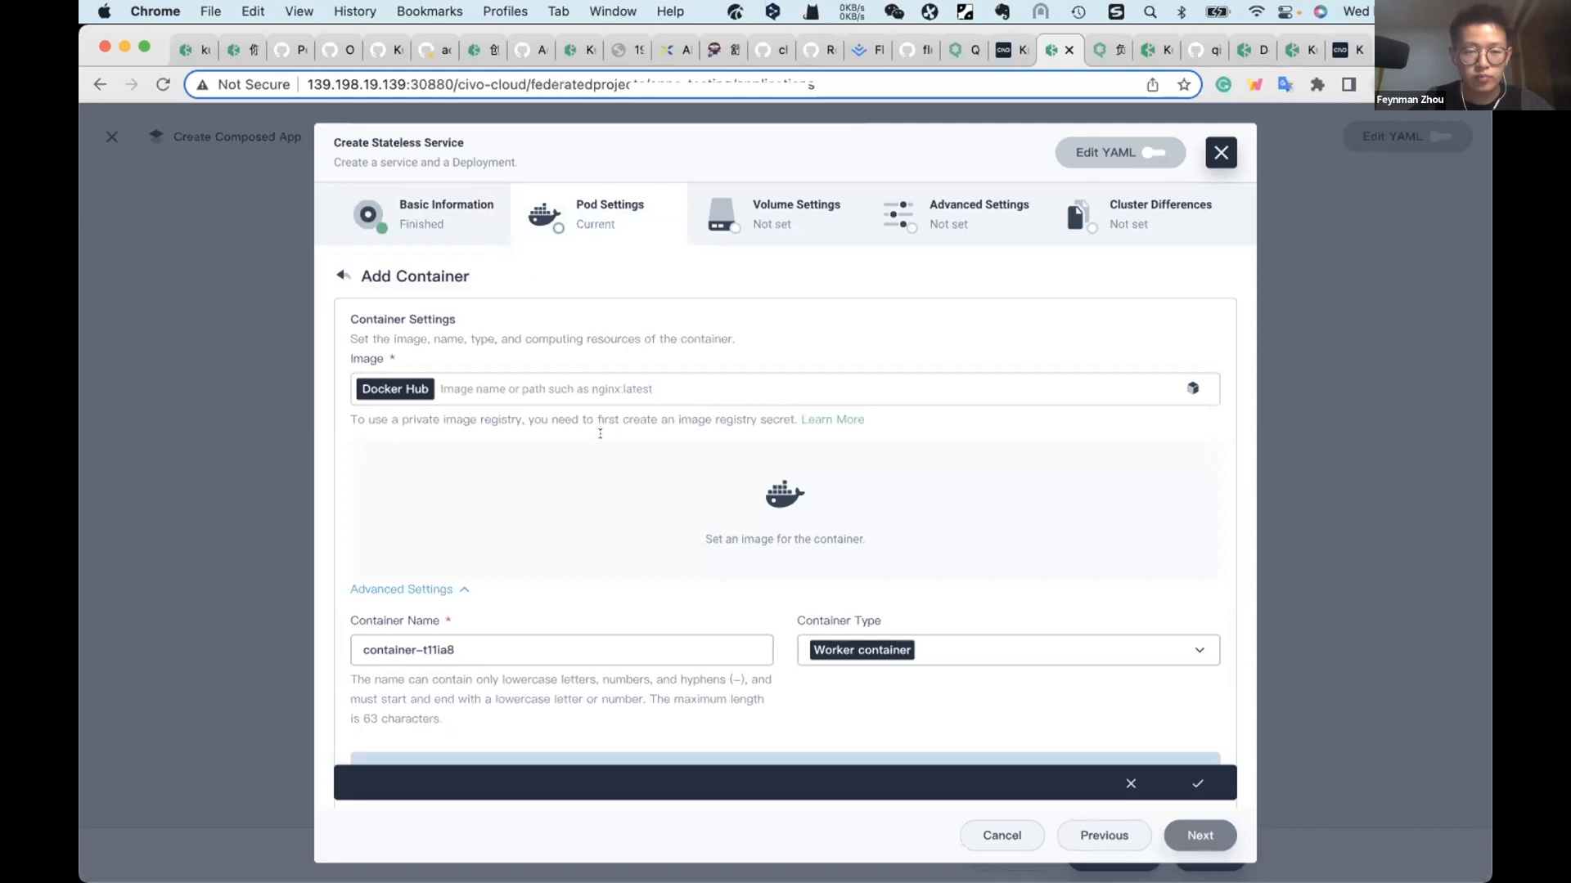
click(585, 370)
text(c)
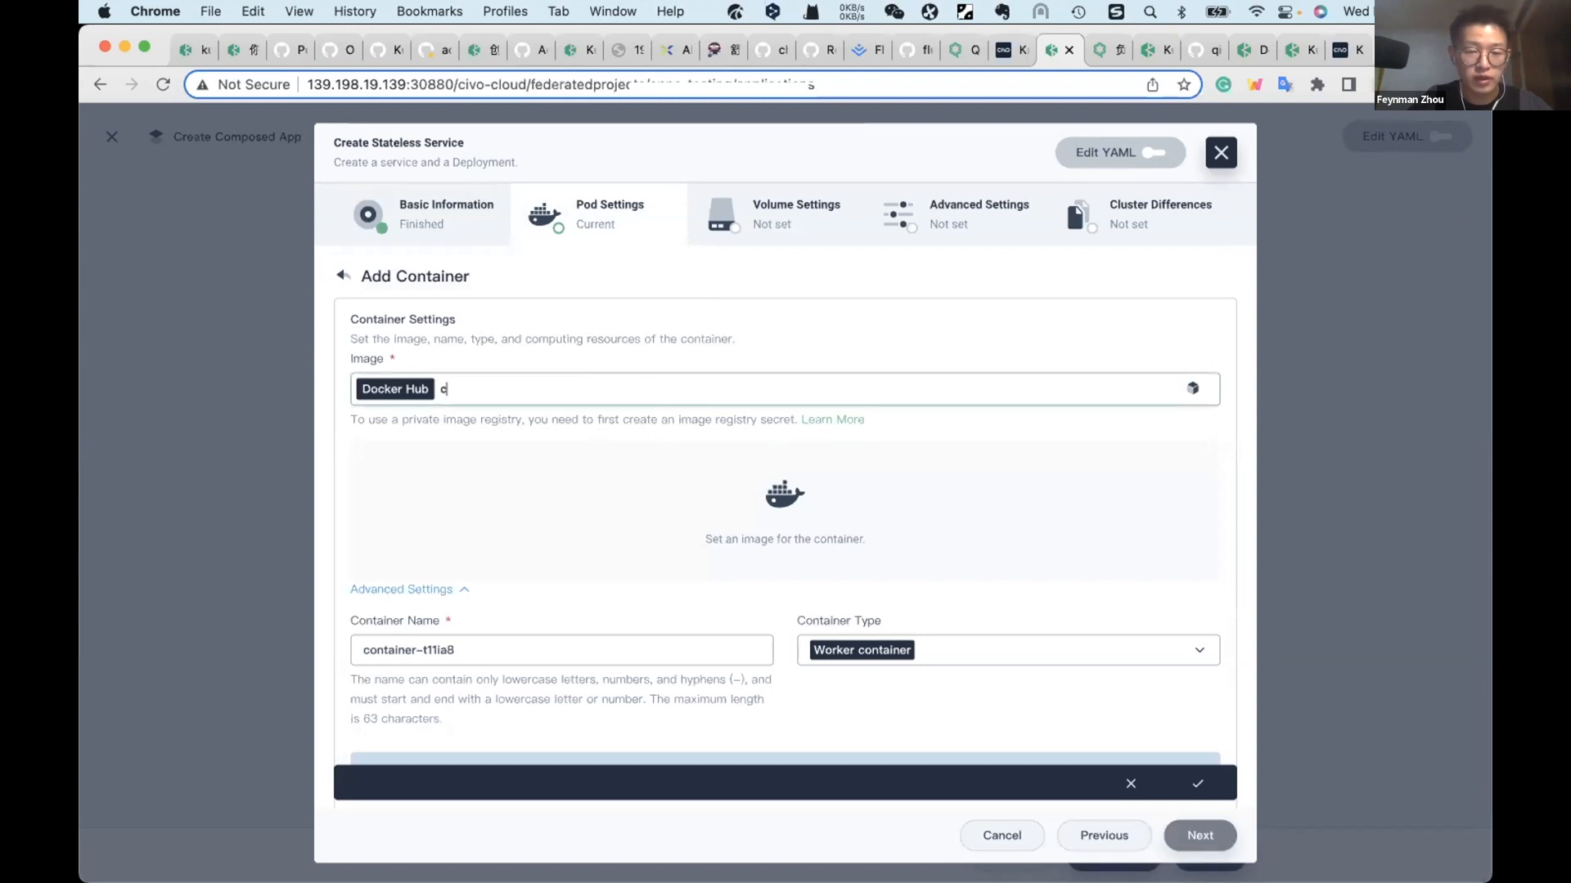
text(luster)
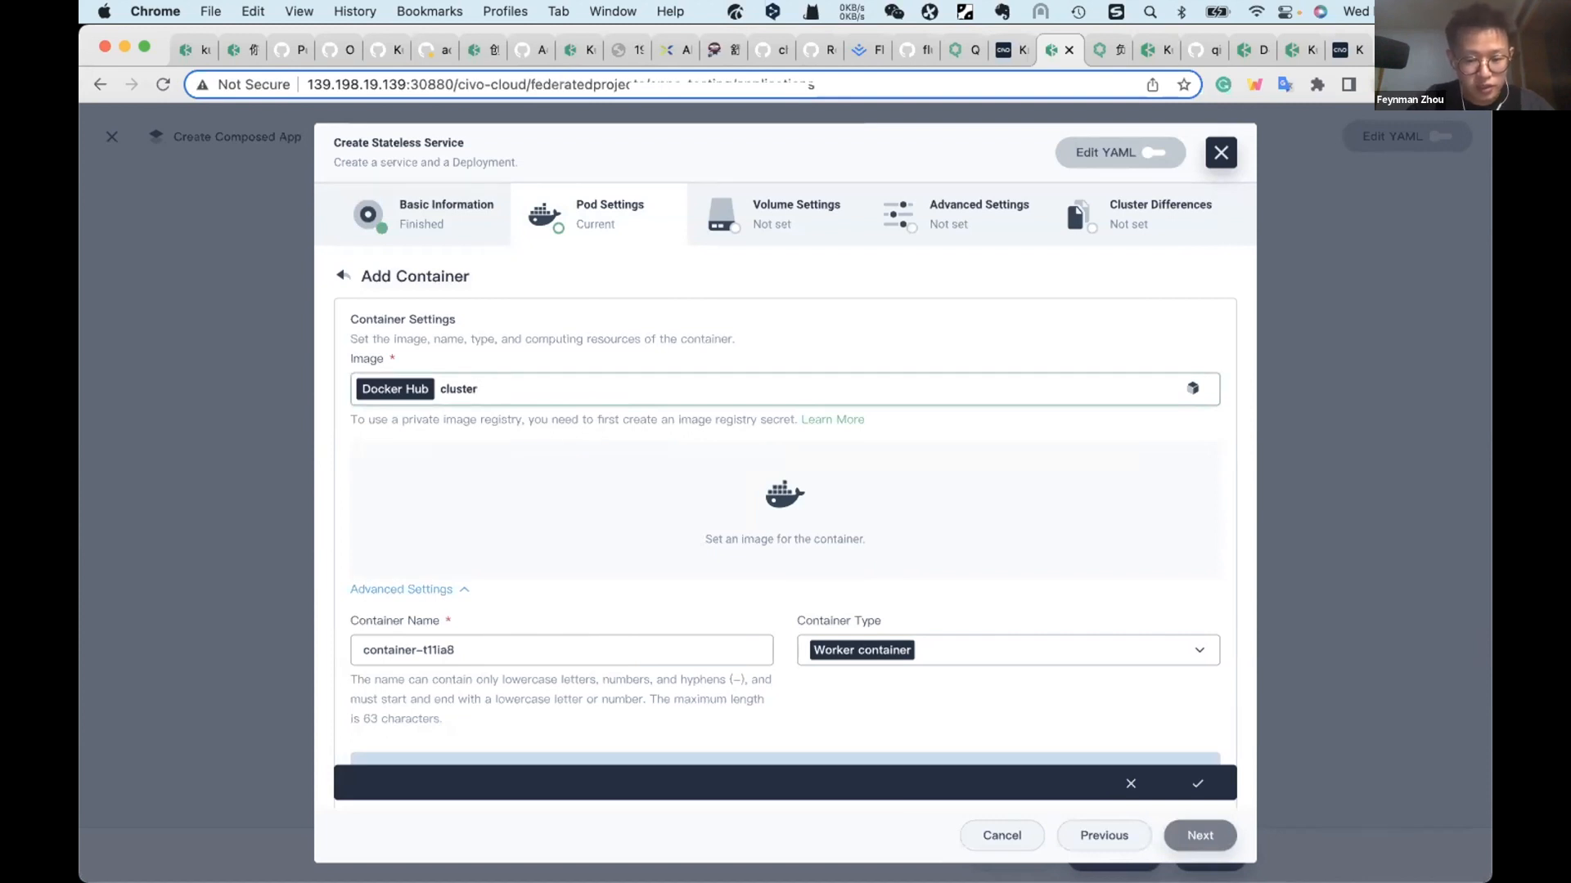
text(demo)
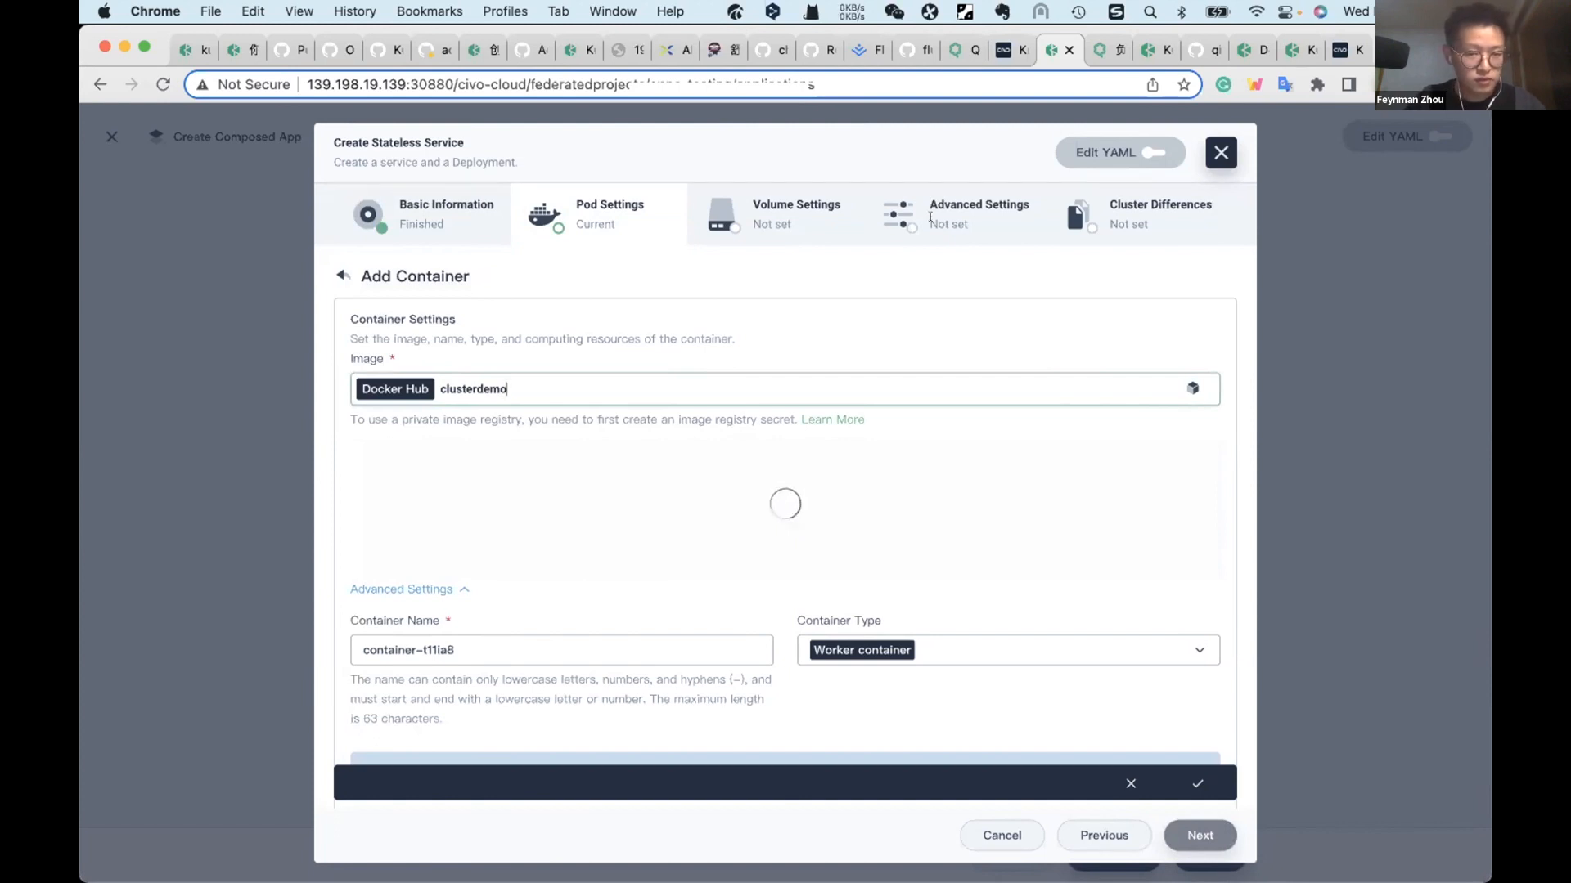
click(1193, 388)
click(652, 385)
text(clusterdemo)
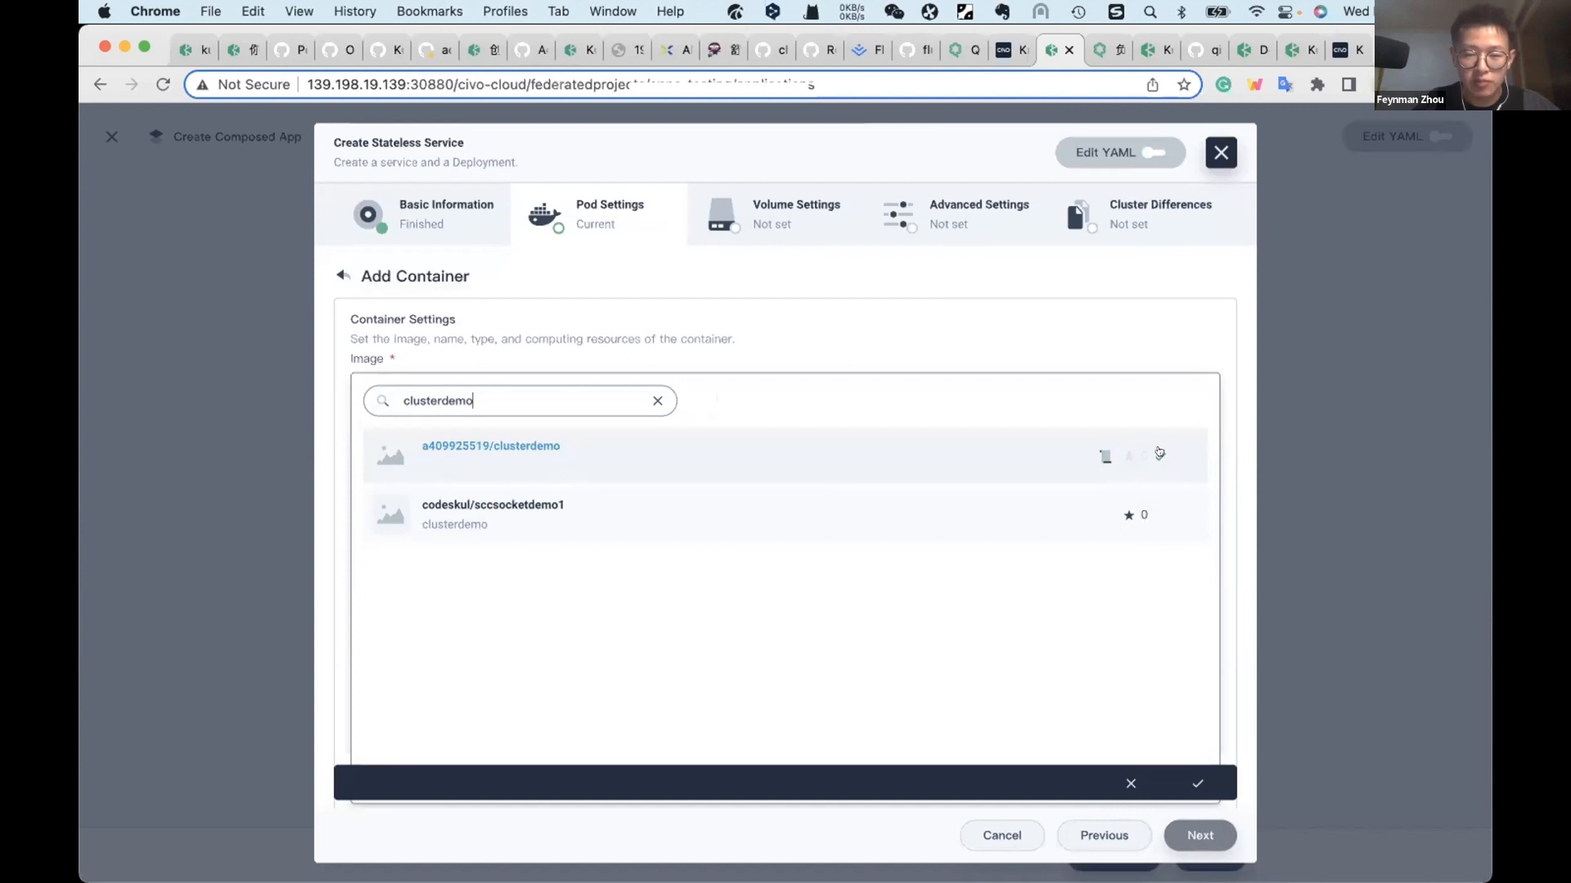
click(1126, 455)
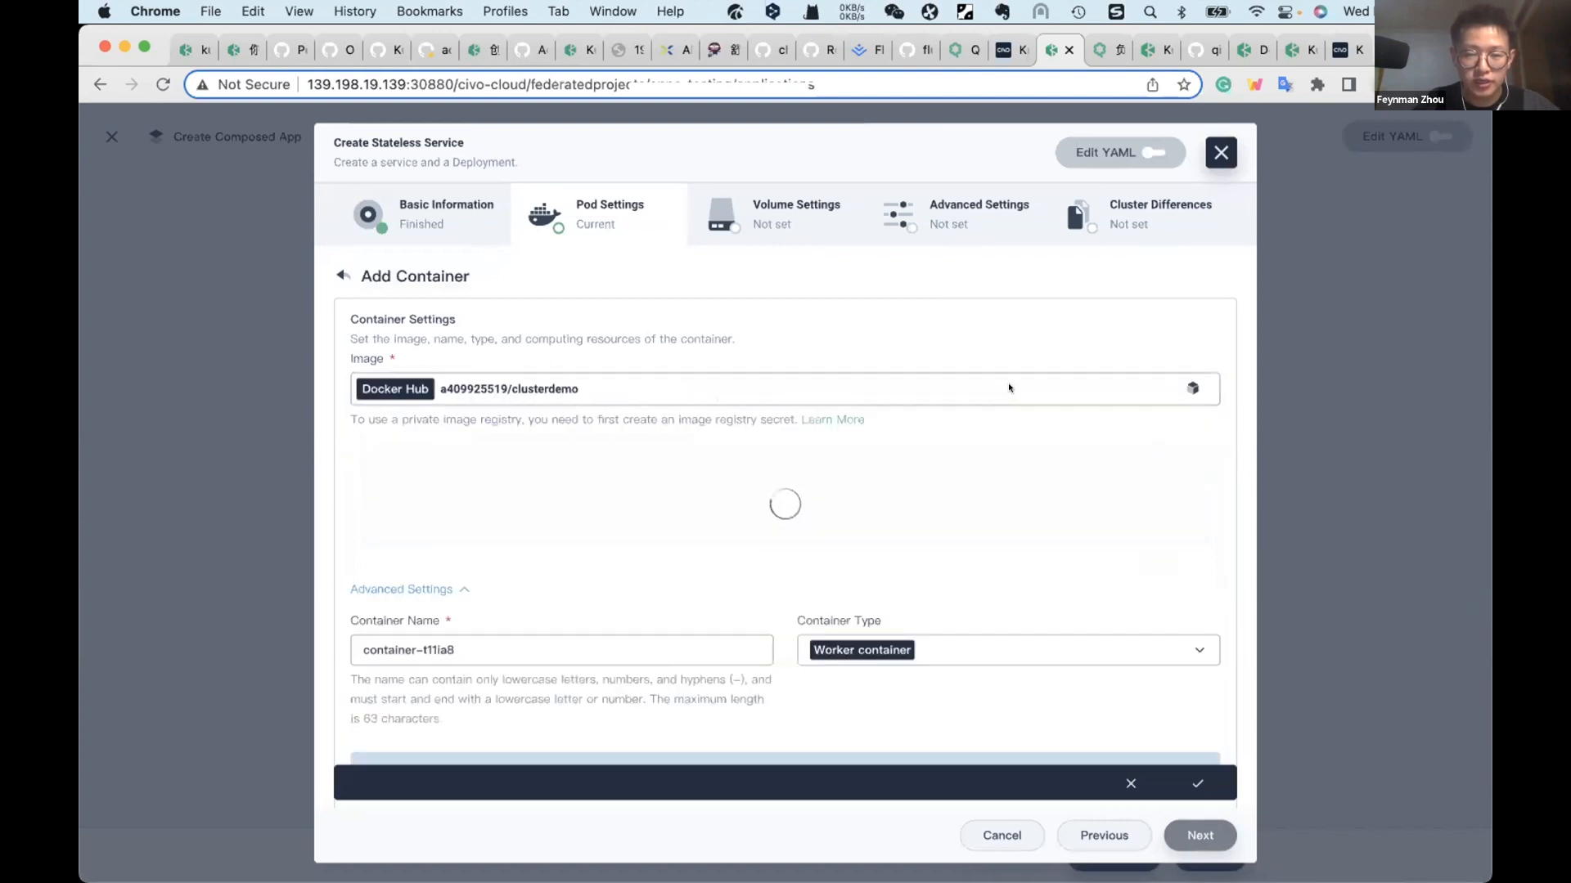
text(:)
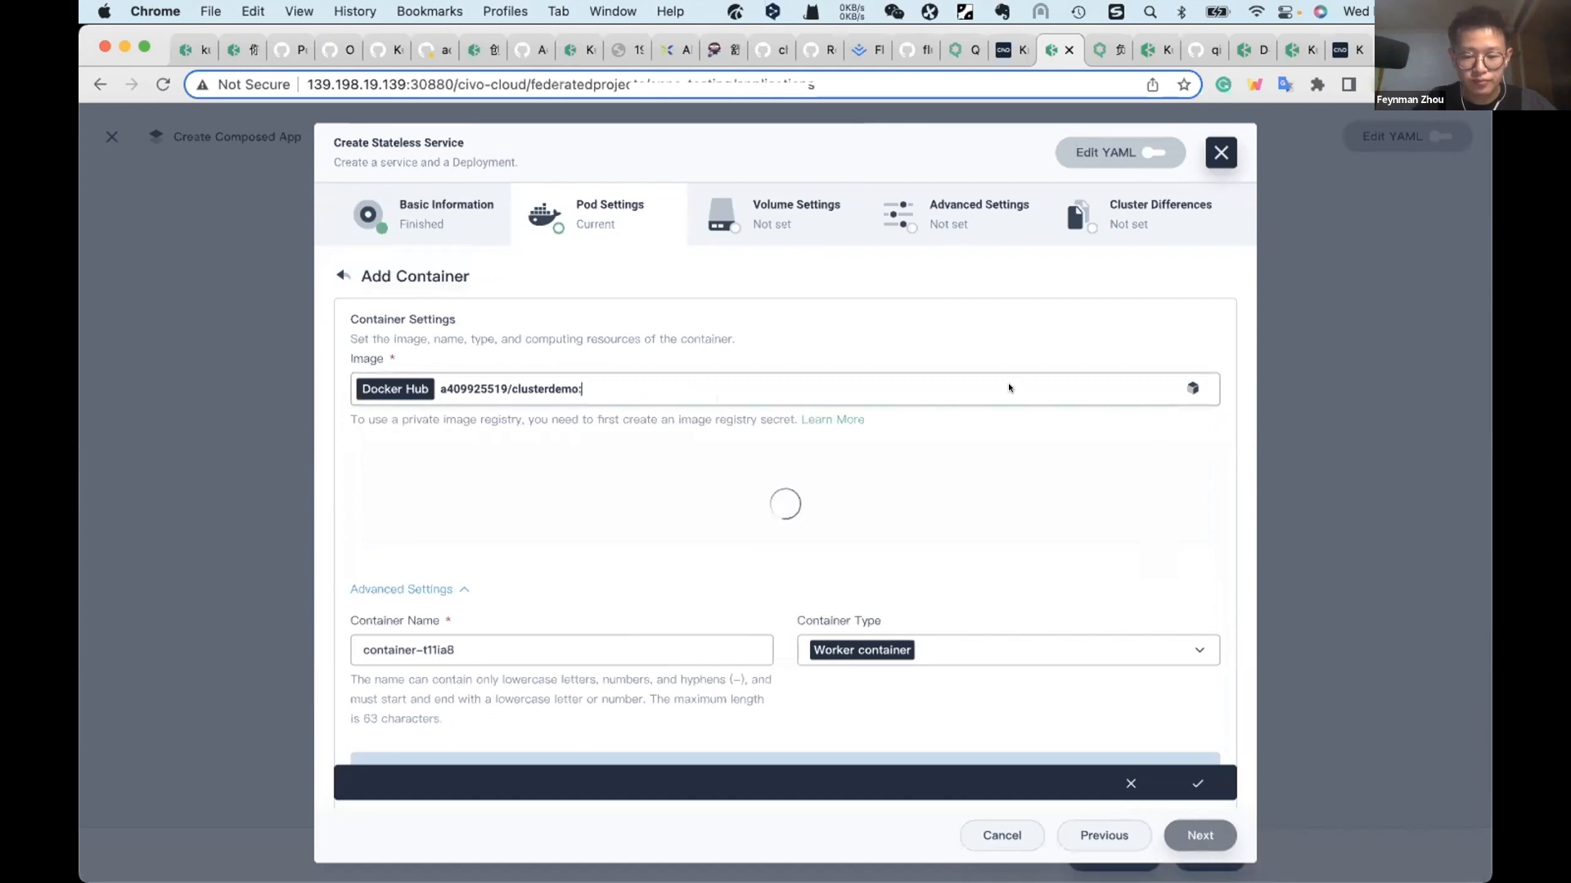
text(v1)
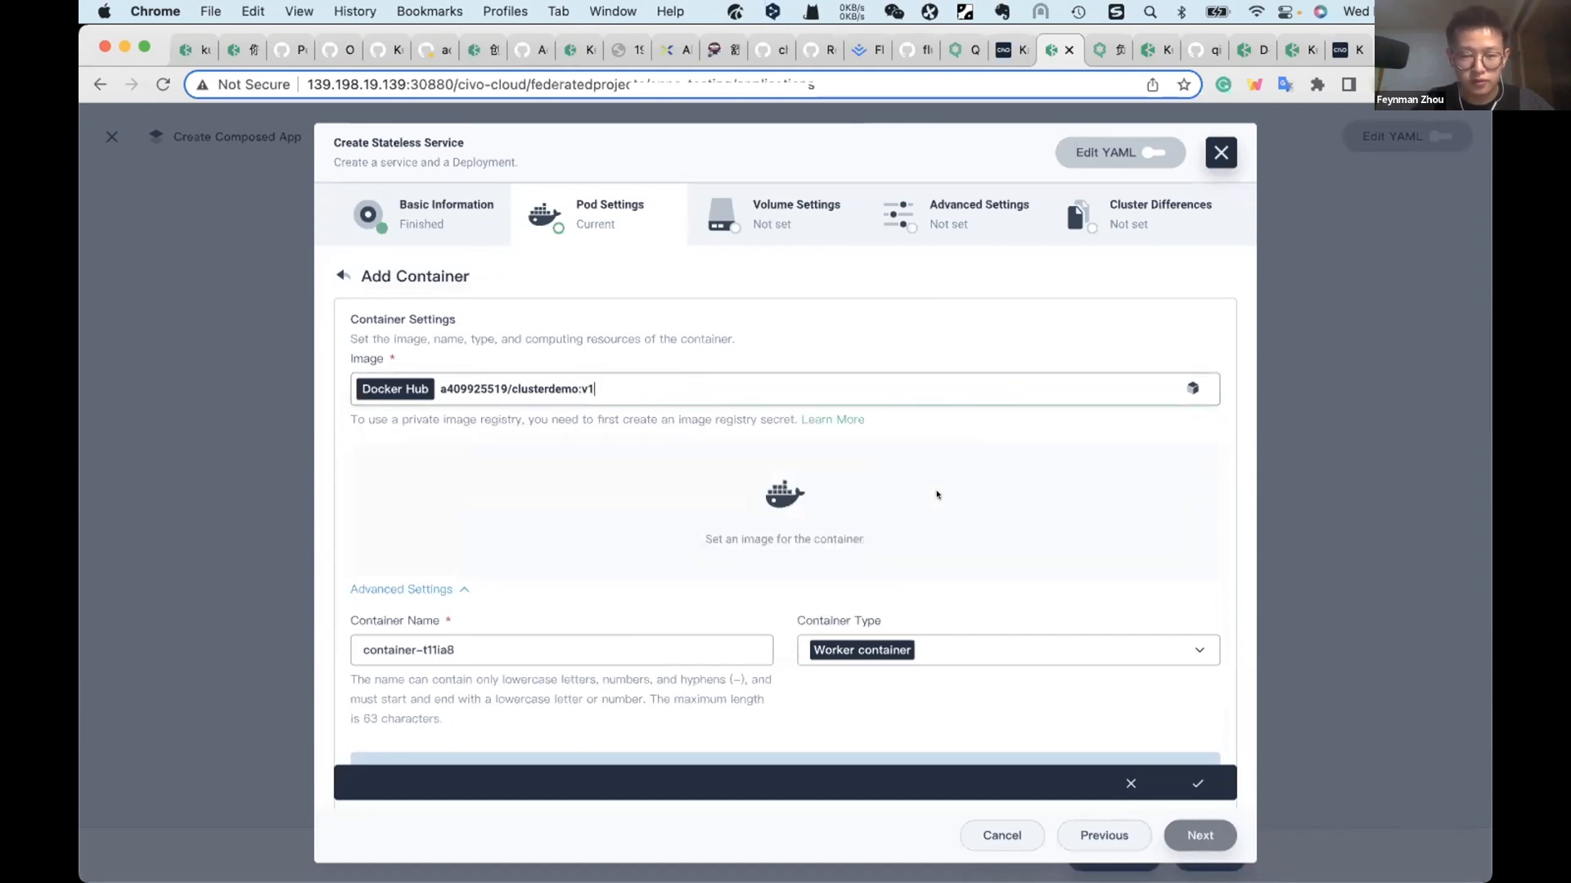
click(1193, 388)
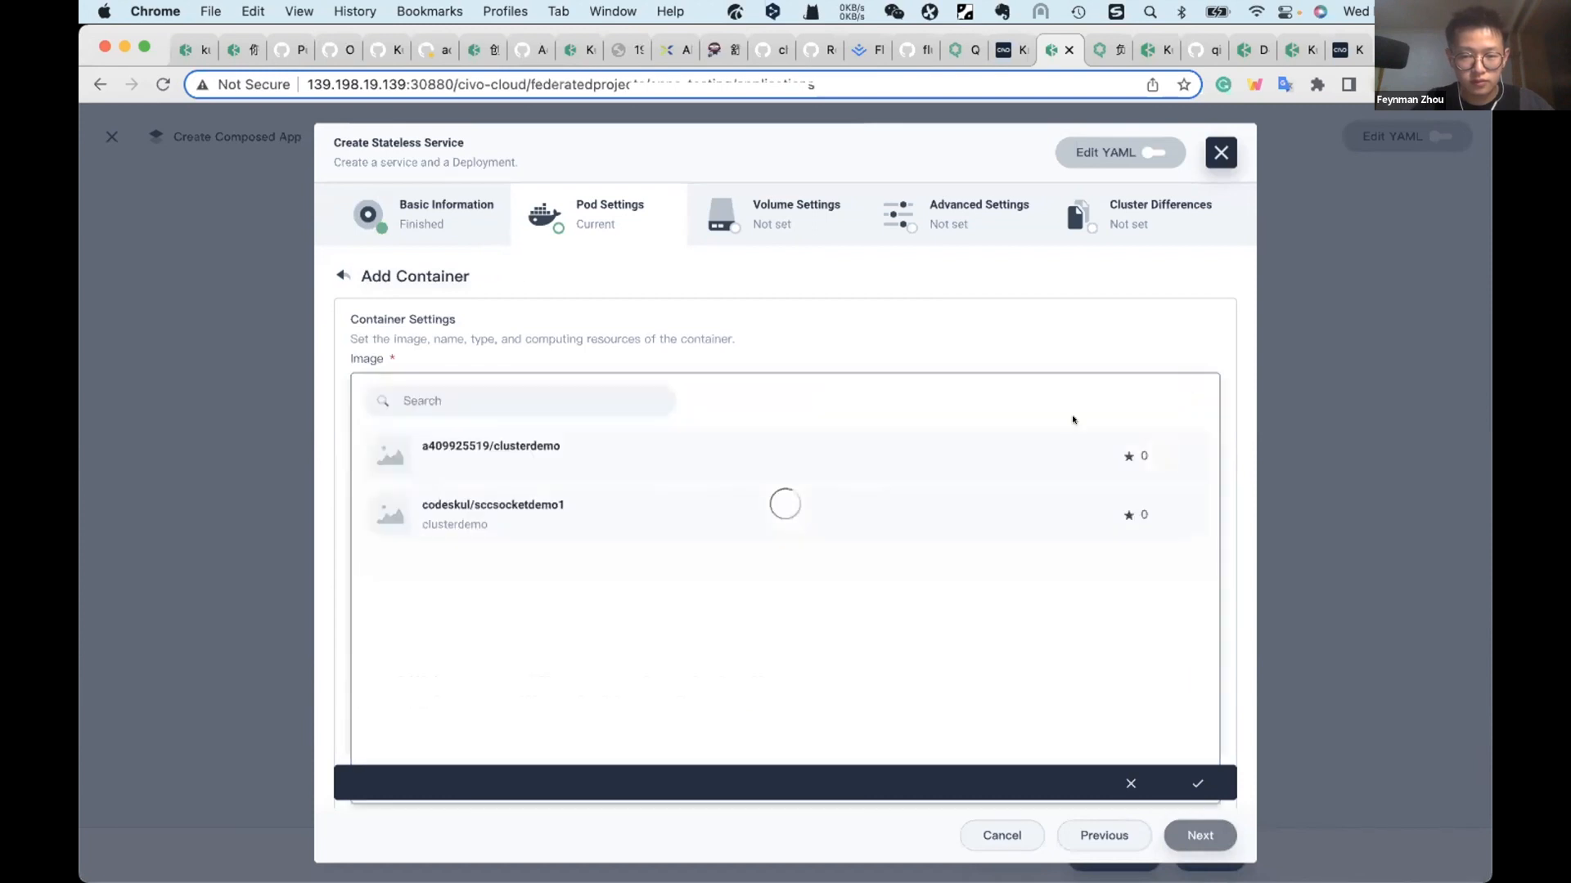
click(1105, 454)
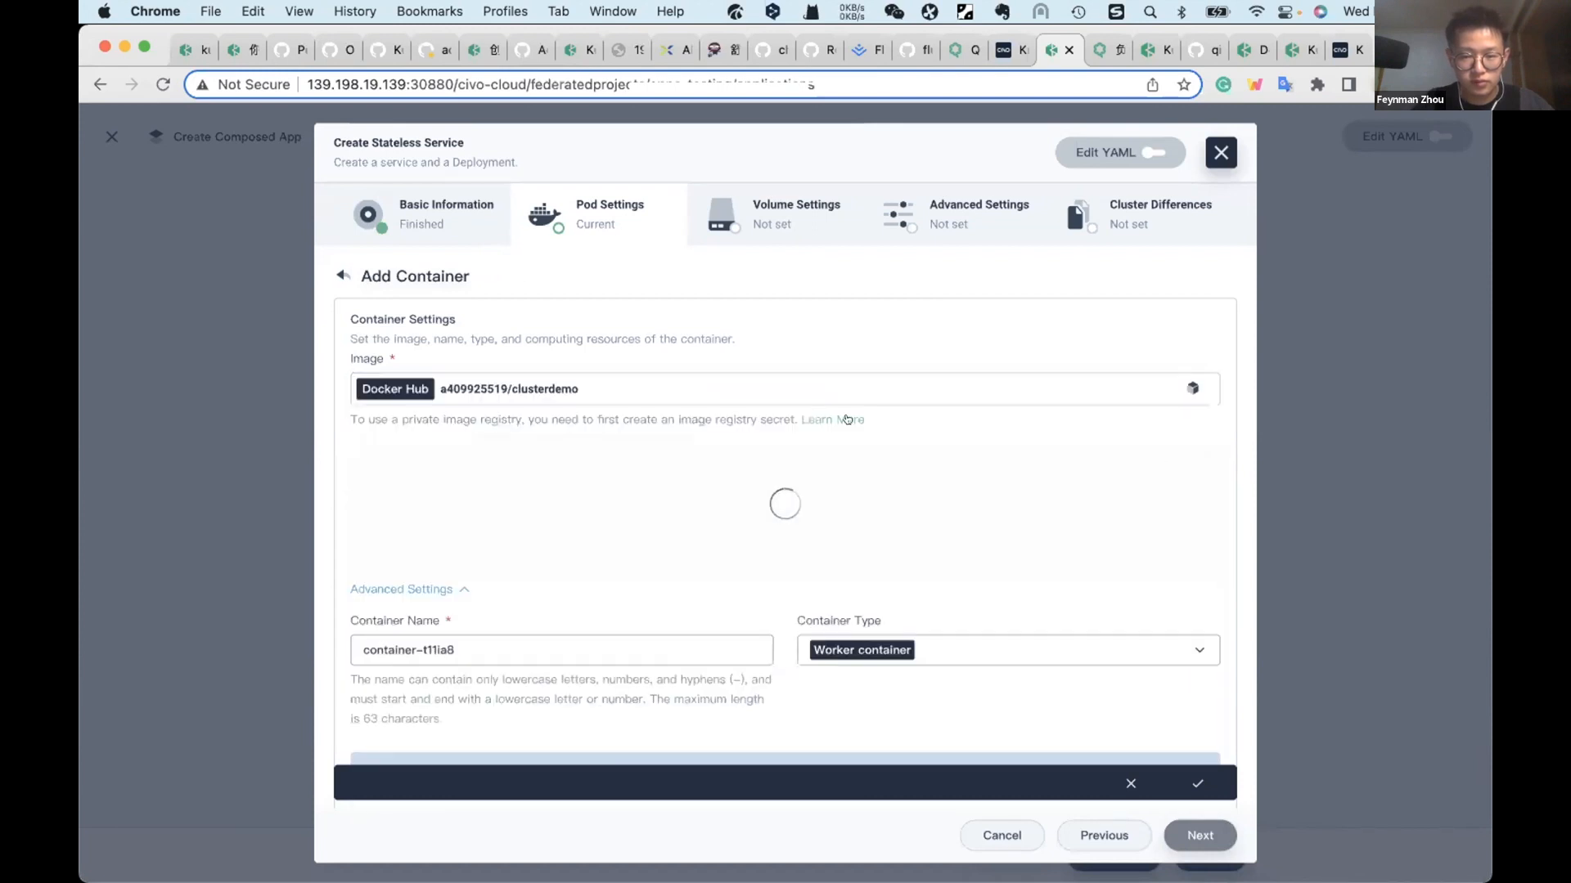
Step: Append the tag v1 to the clusterdemo image and save the container with its default TCP port 3000
click(778, 384)
key(shift)
text(：v)
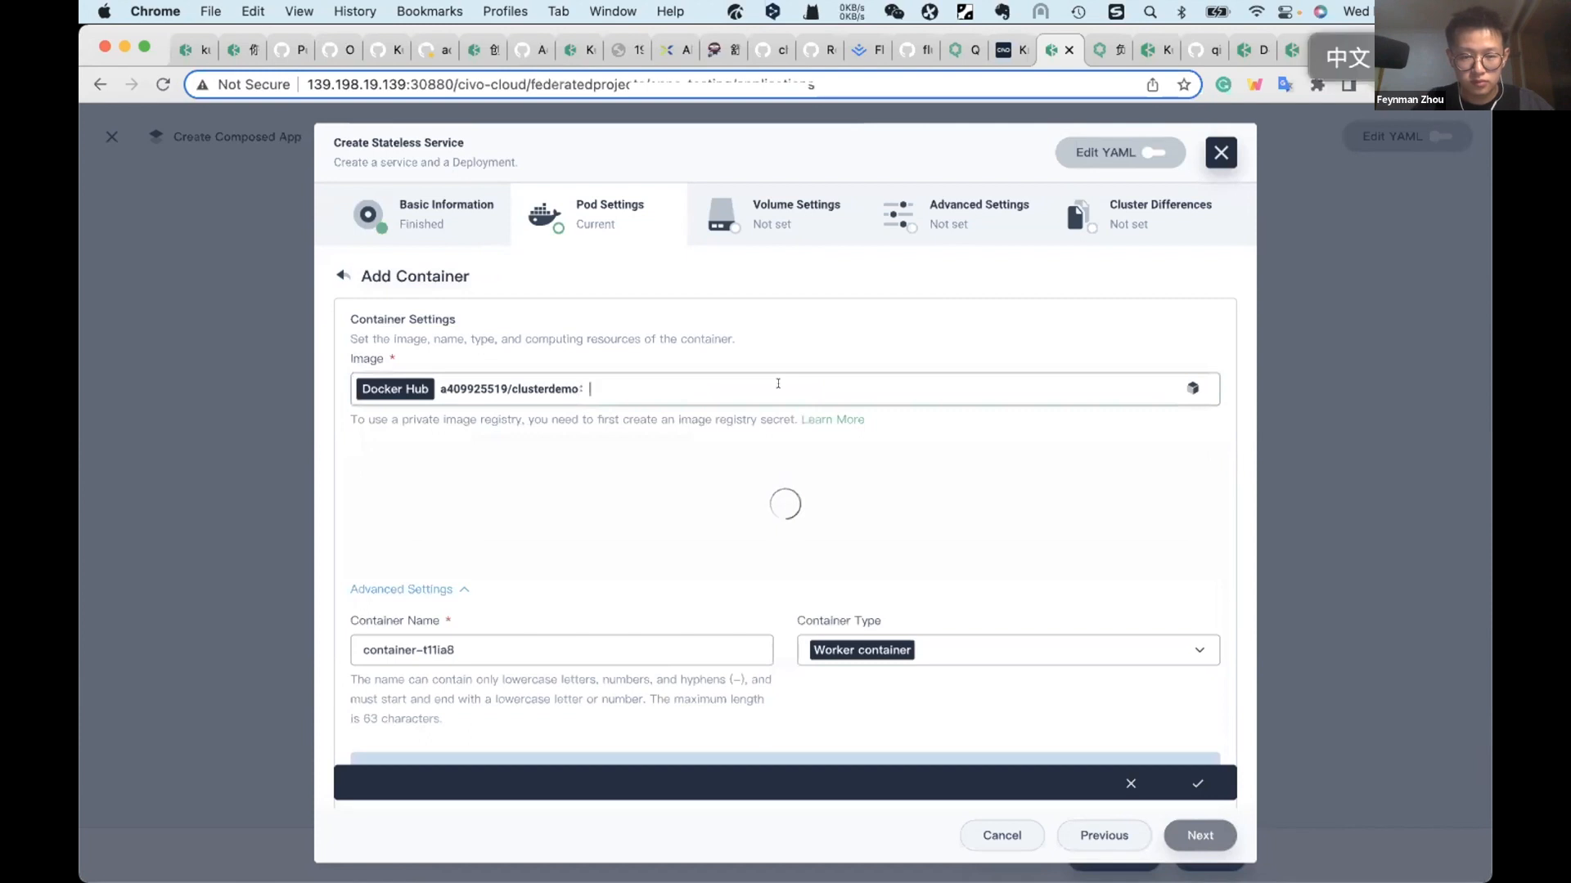
key(BackSpace)
key(BackSpace)
key(shift)
text(:v1)
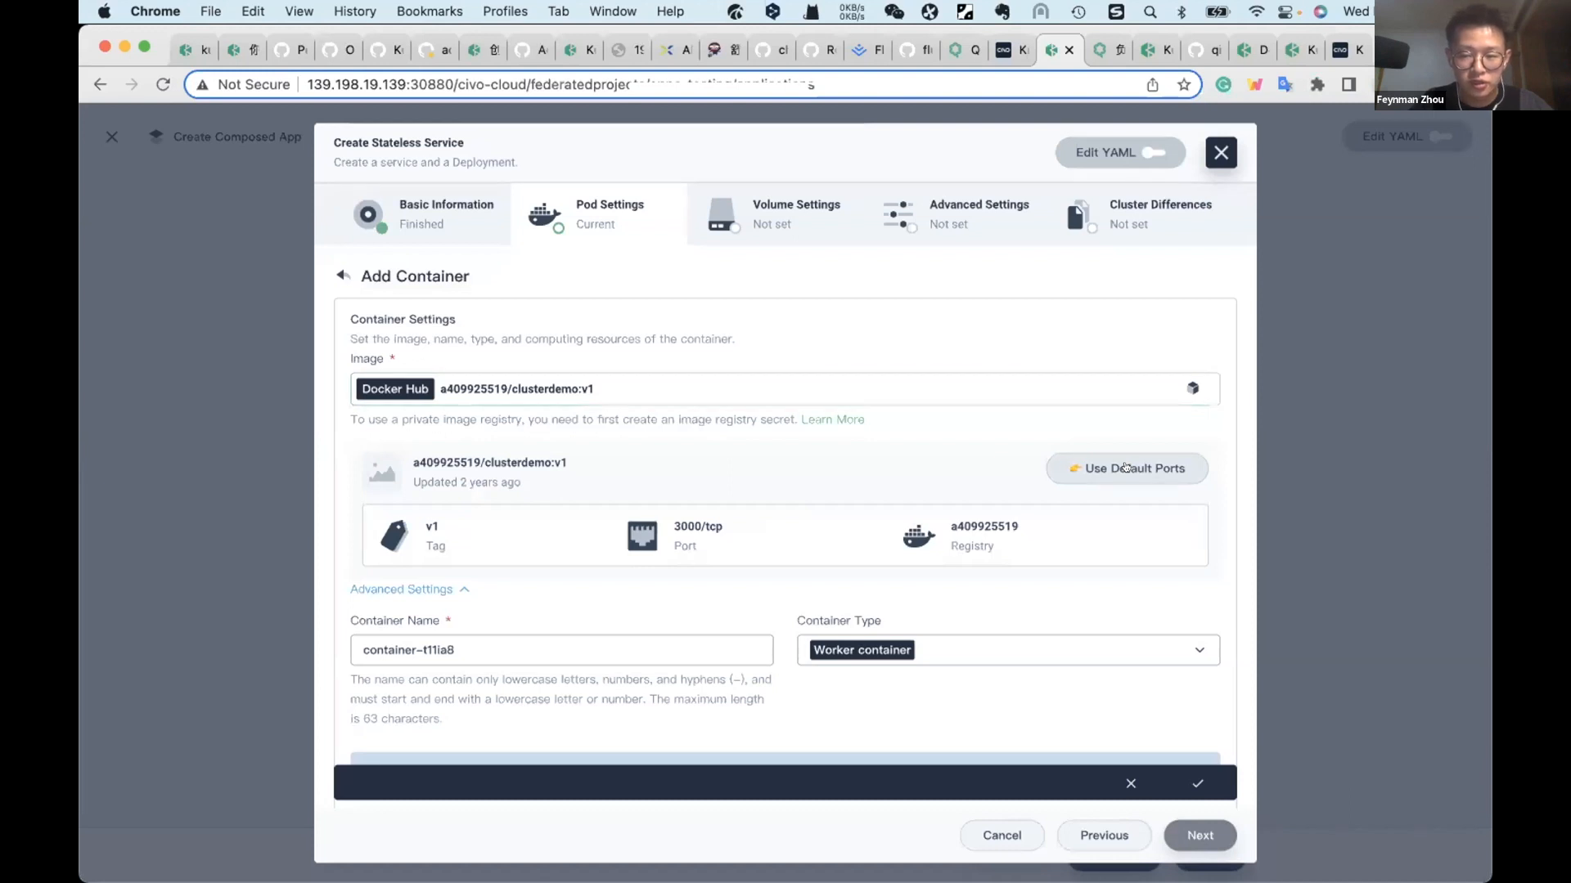
scroll(1125, 467, down, 15)
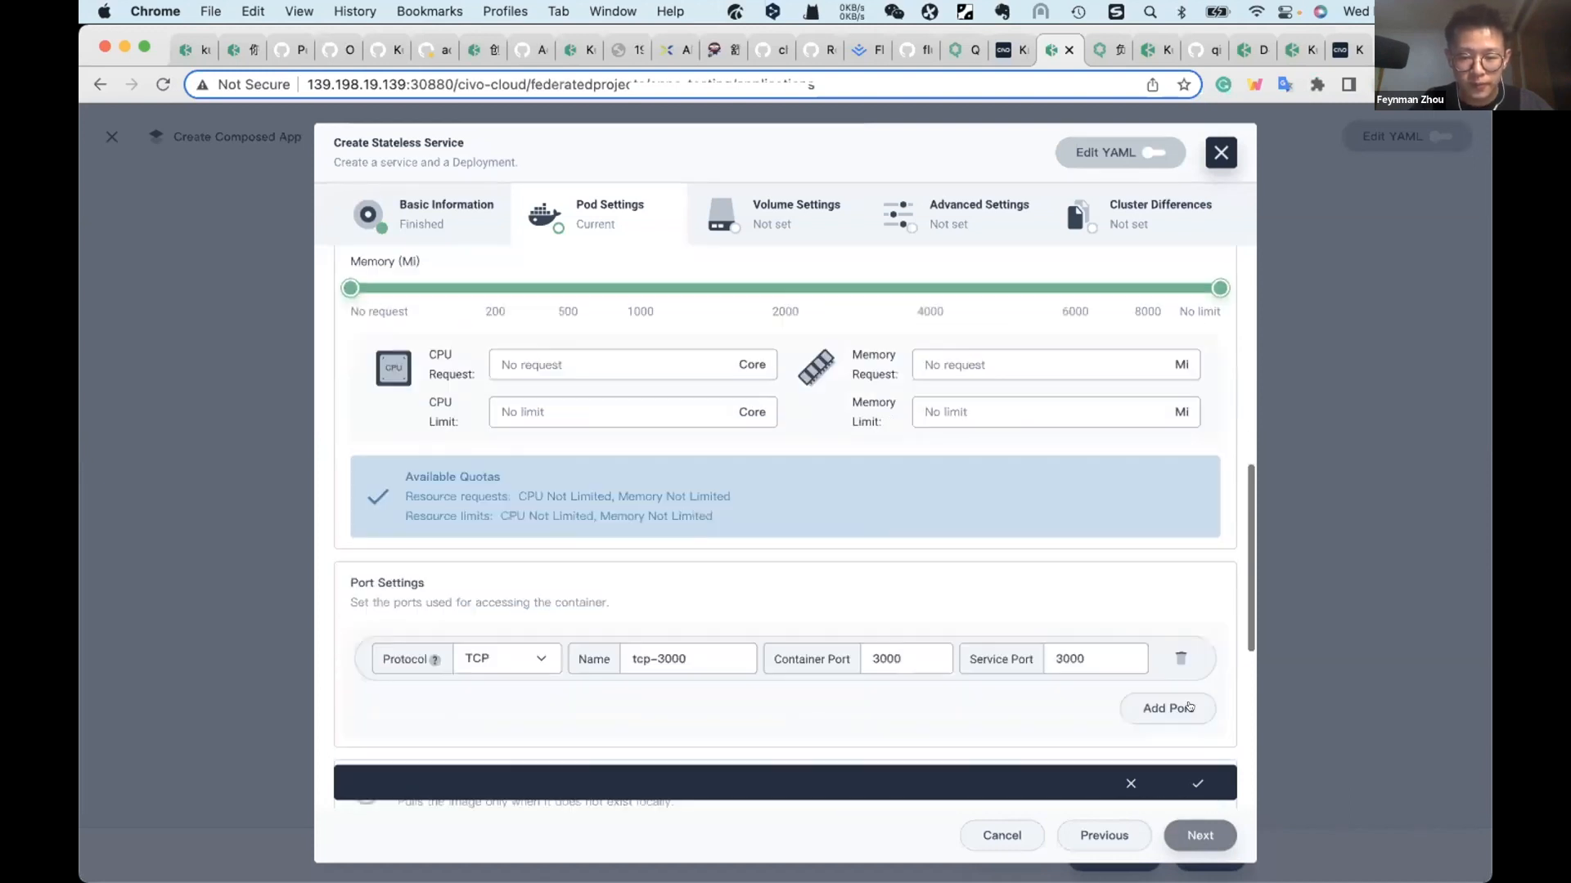
click(1191, 779)
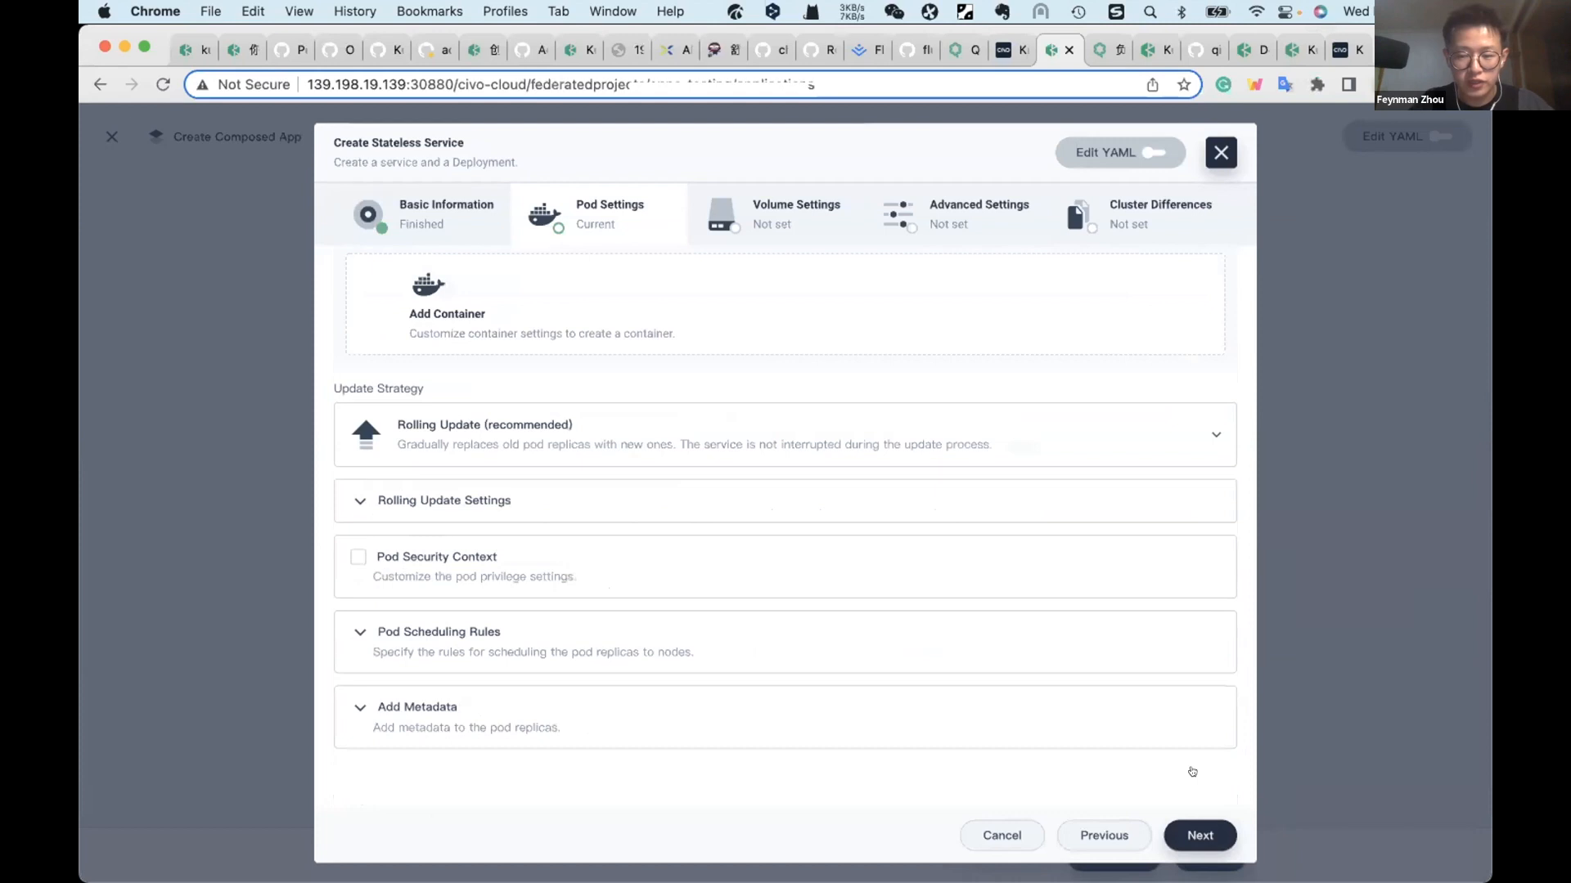
Step: Leave the volume and advanced settings at their defaults and proceed to the service's cluster differences
click(1192, 828)
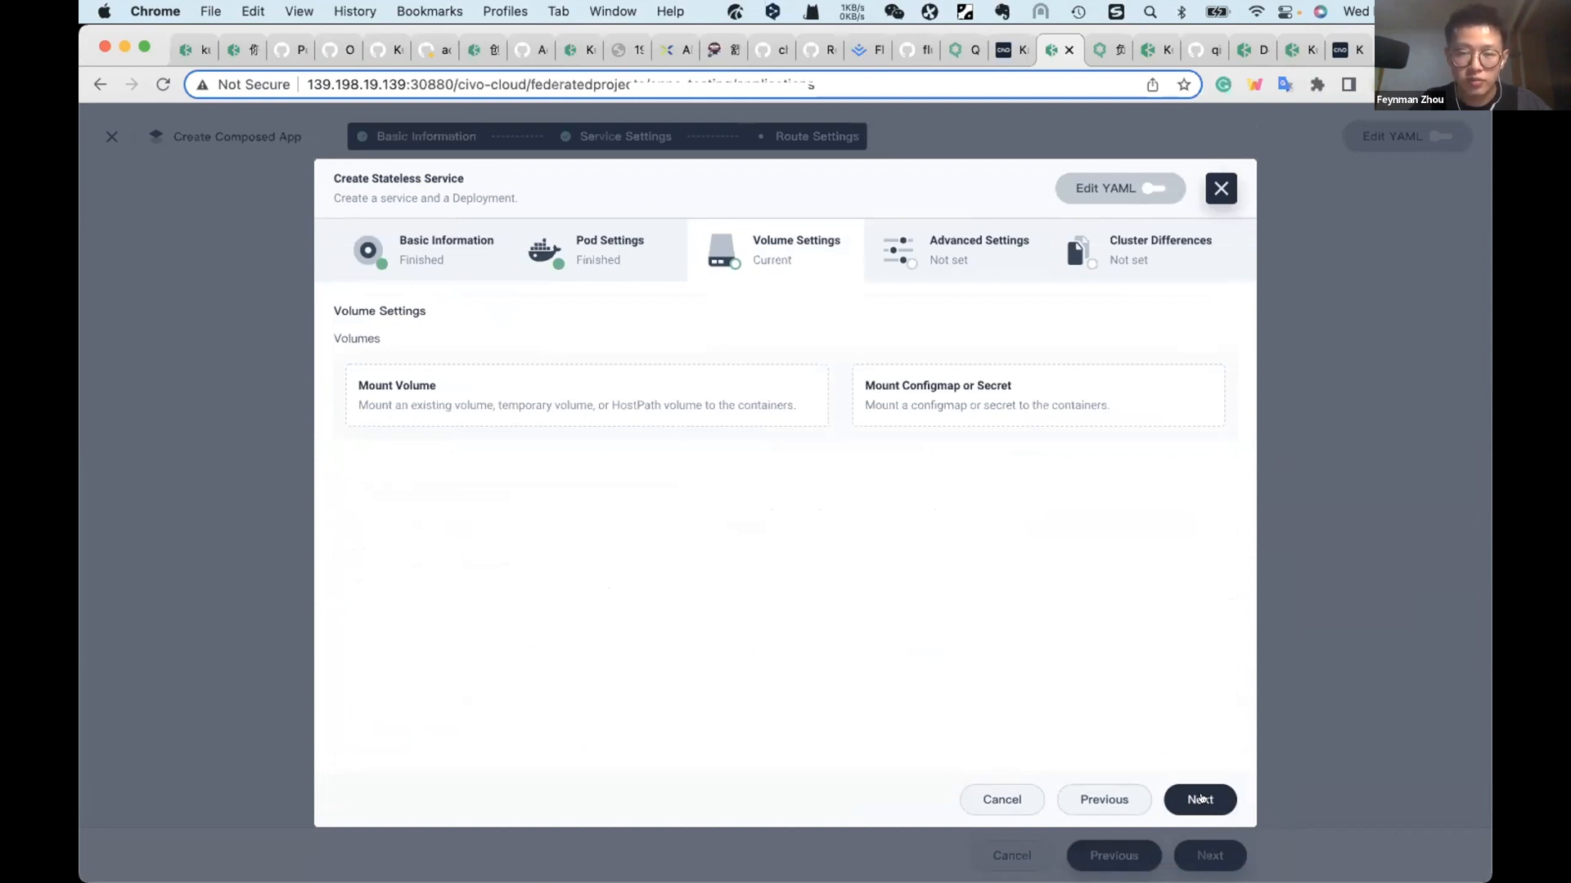
click(1200, 799)
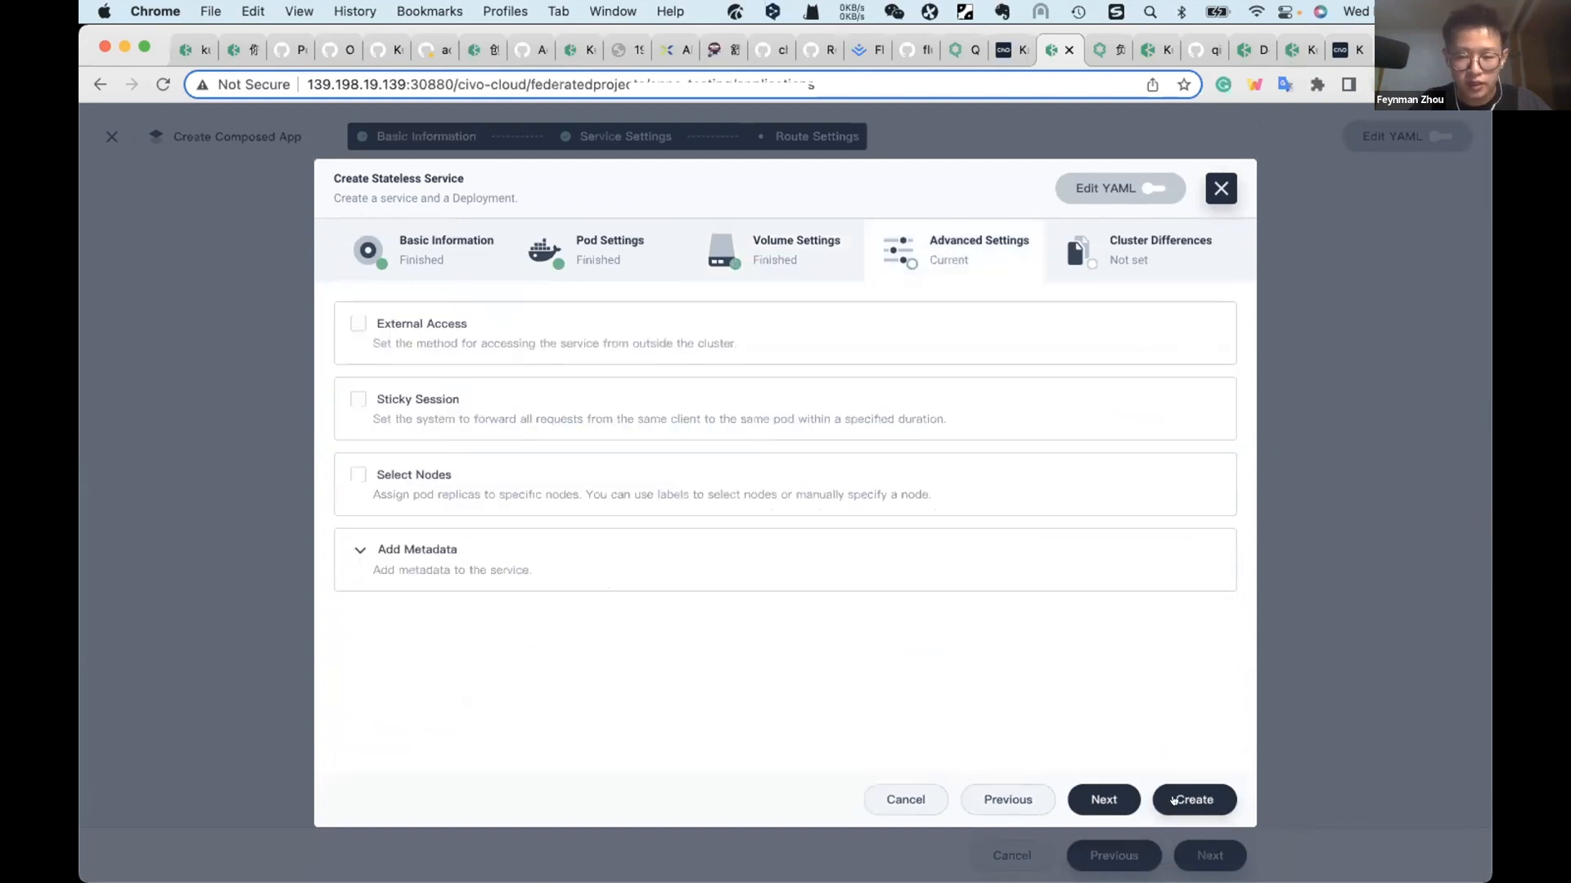
click(1173, 800)
Step: Enable cluster-specific environment variables and set DB_Cluster to host for the host cluster
click(408, 473)
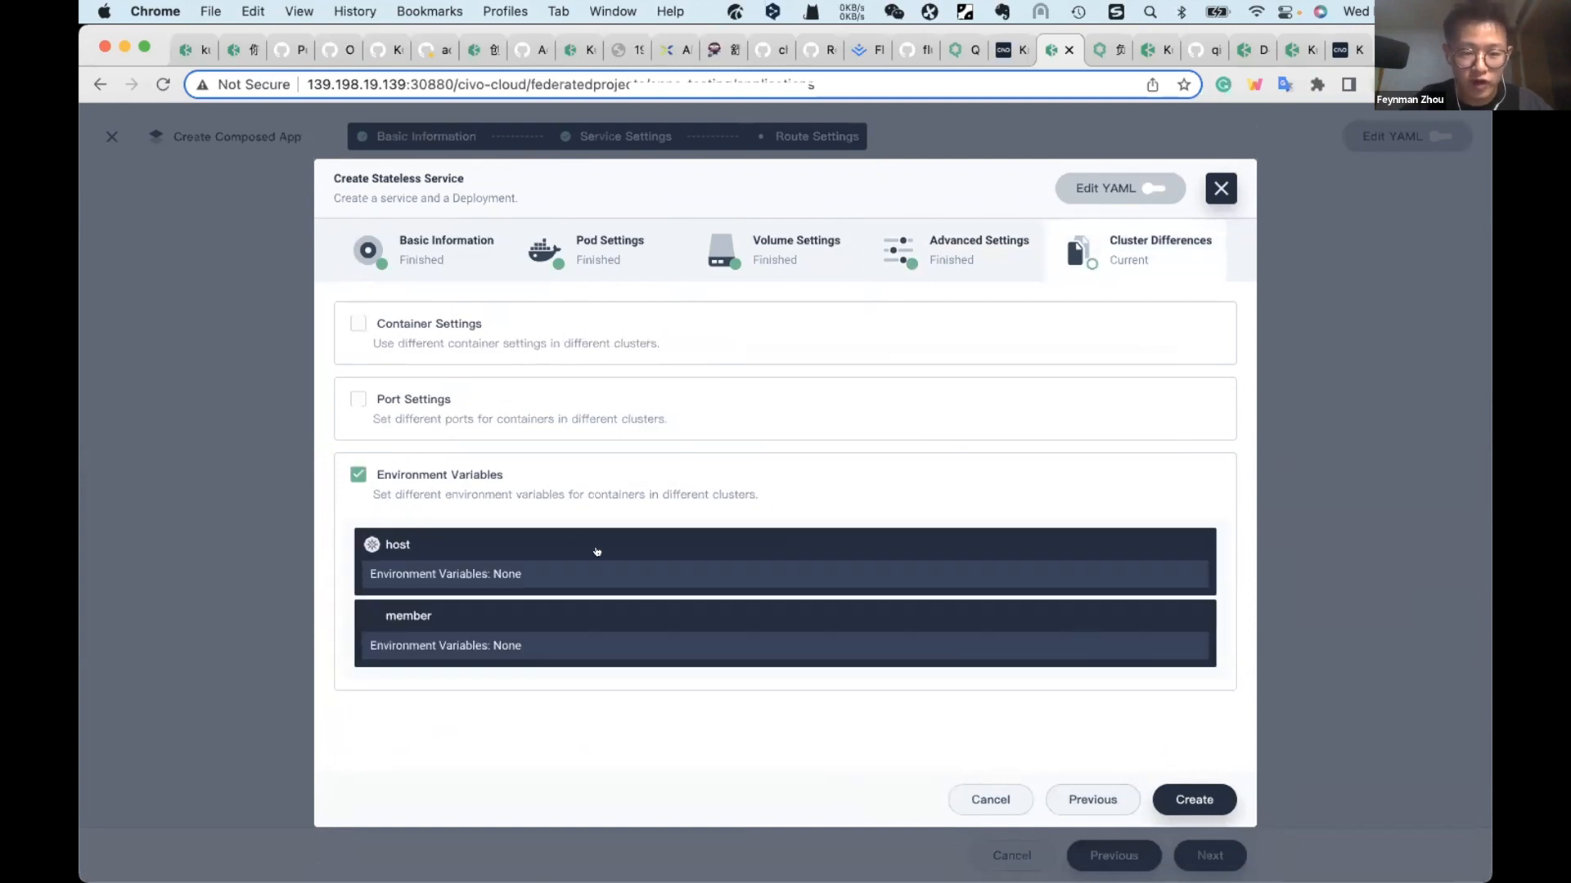
click(597, 551)
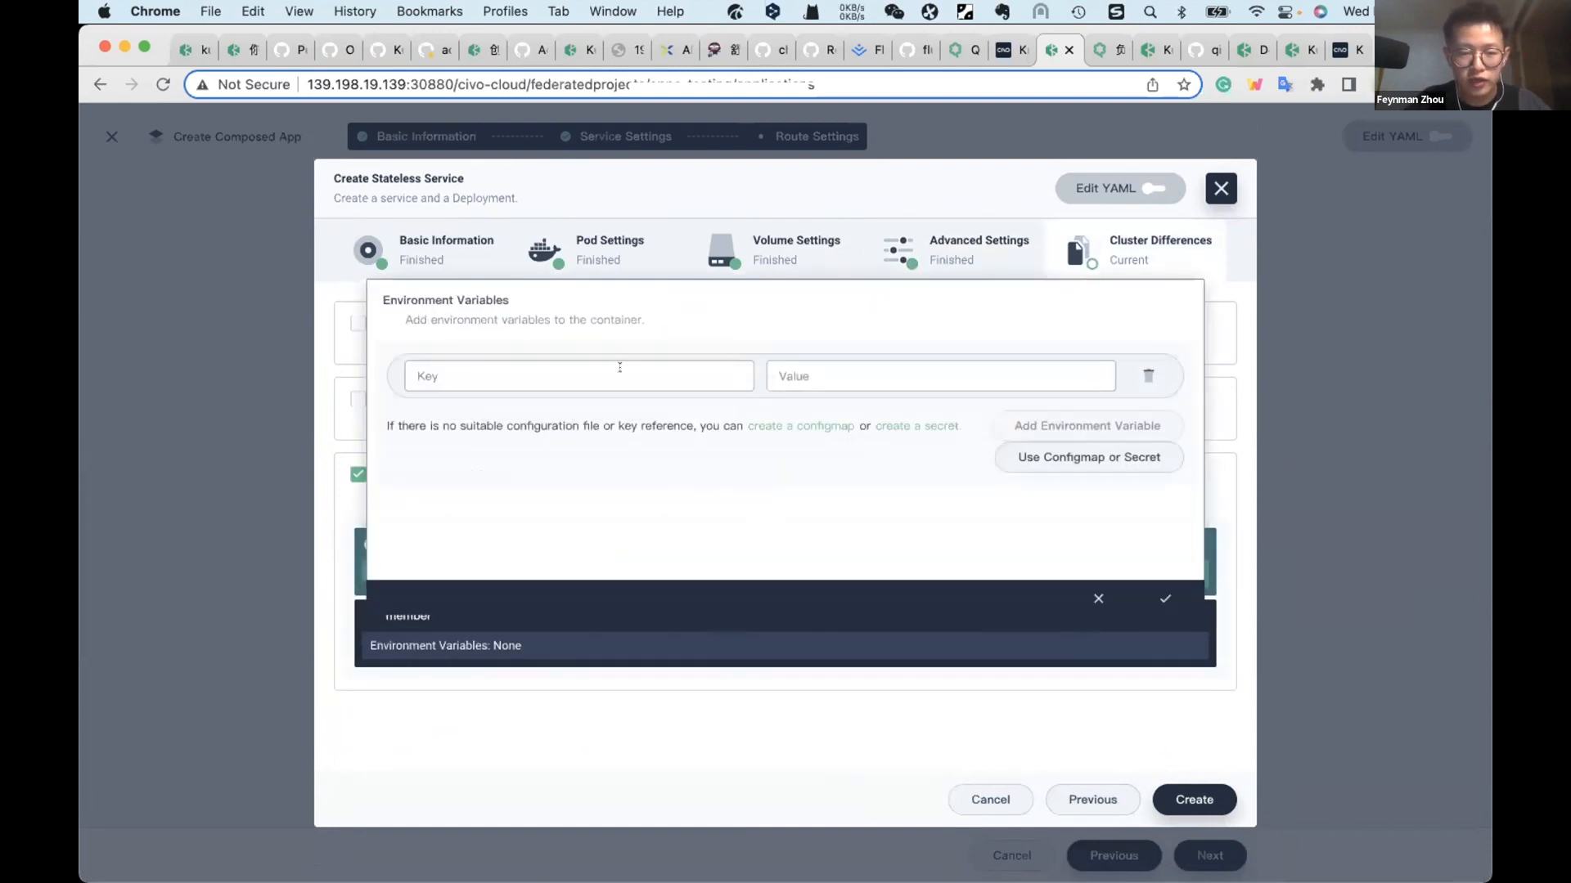
click(619, 370)
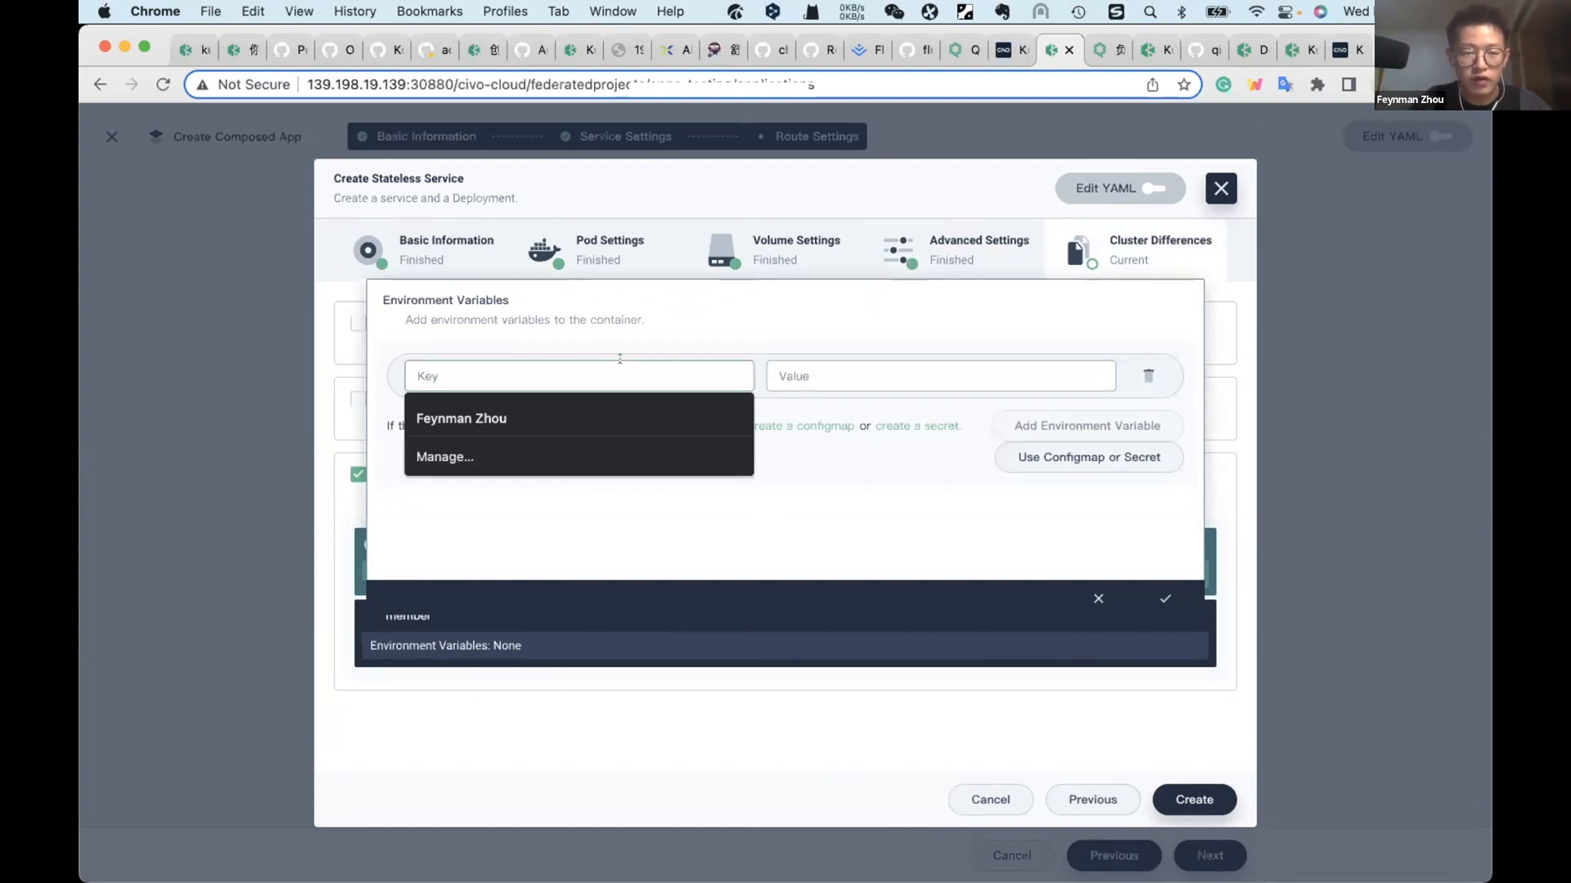
text(Clu)
key(BackSpace)
key(BackSpace)
key(BackSpace)
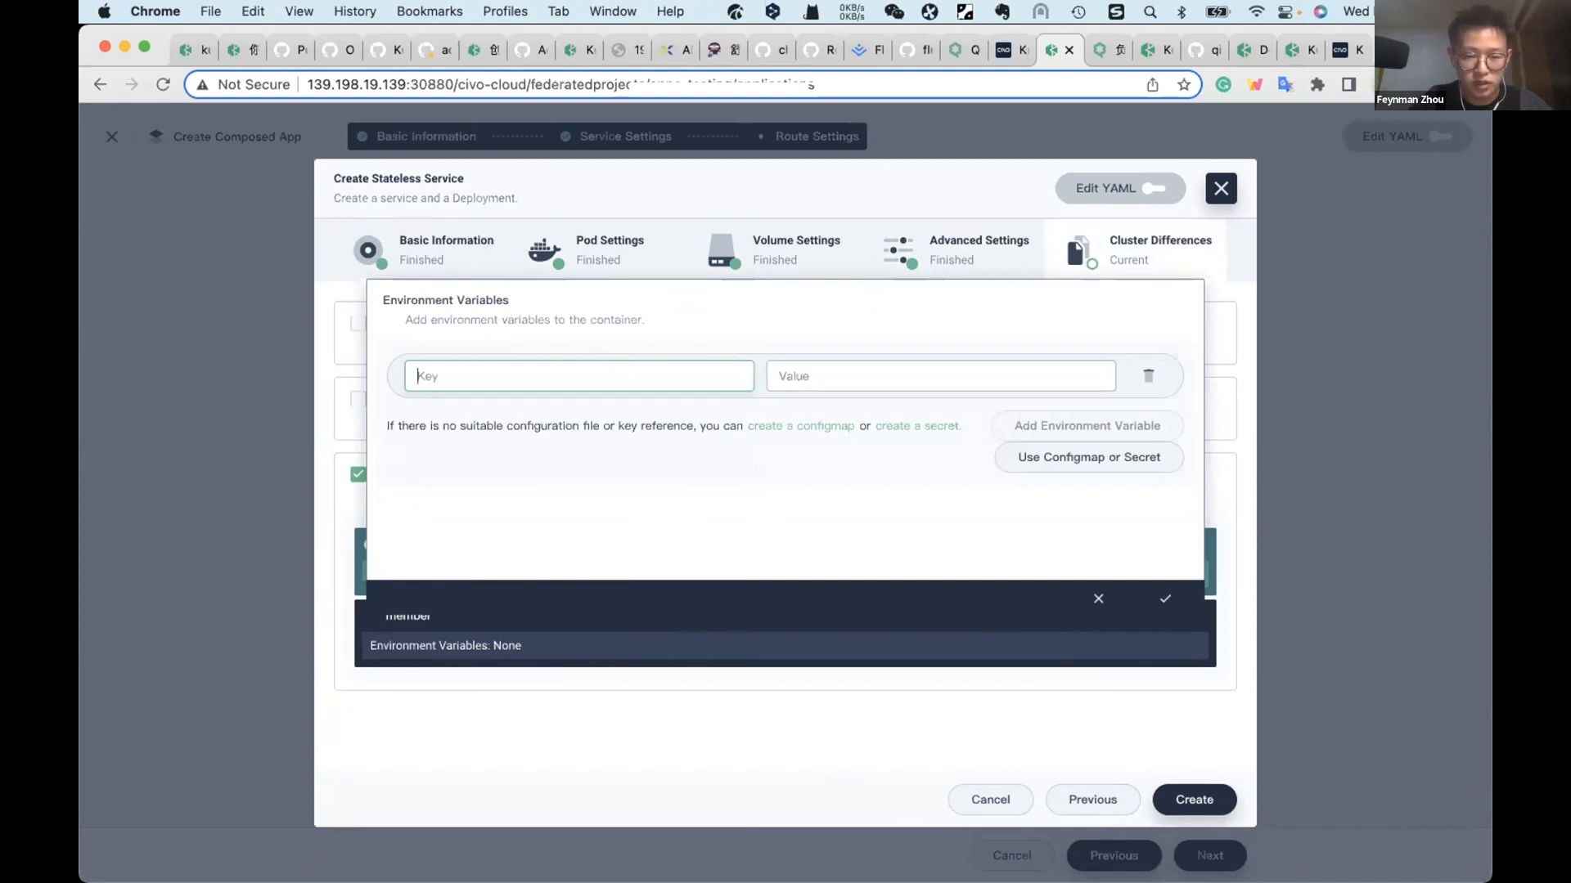
text(DB_Cluster)
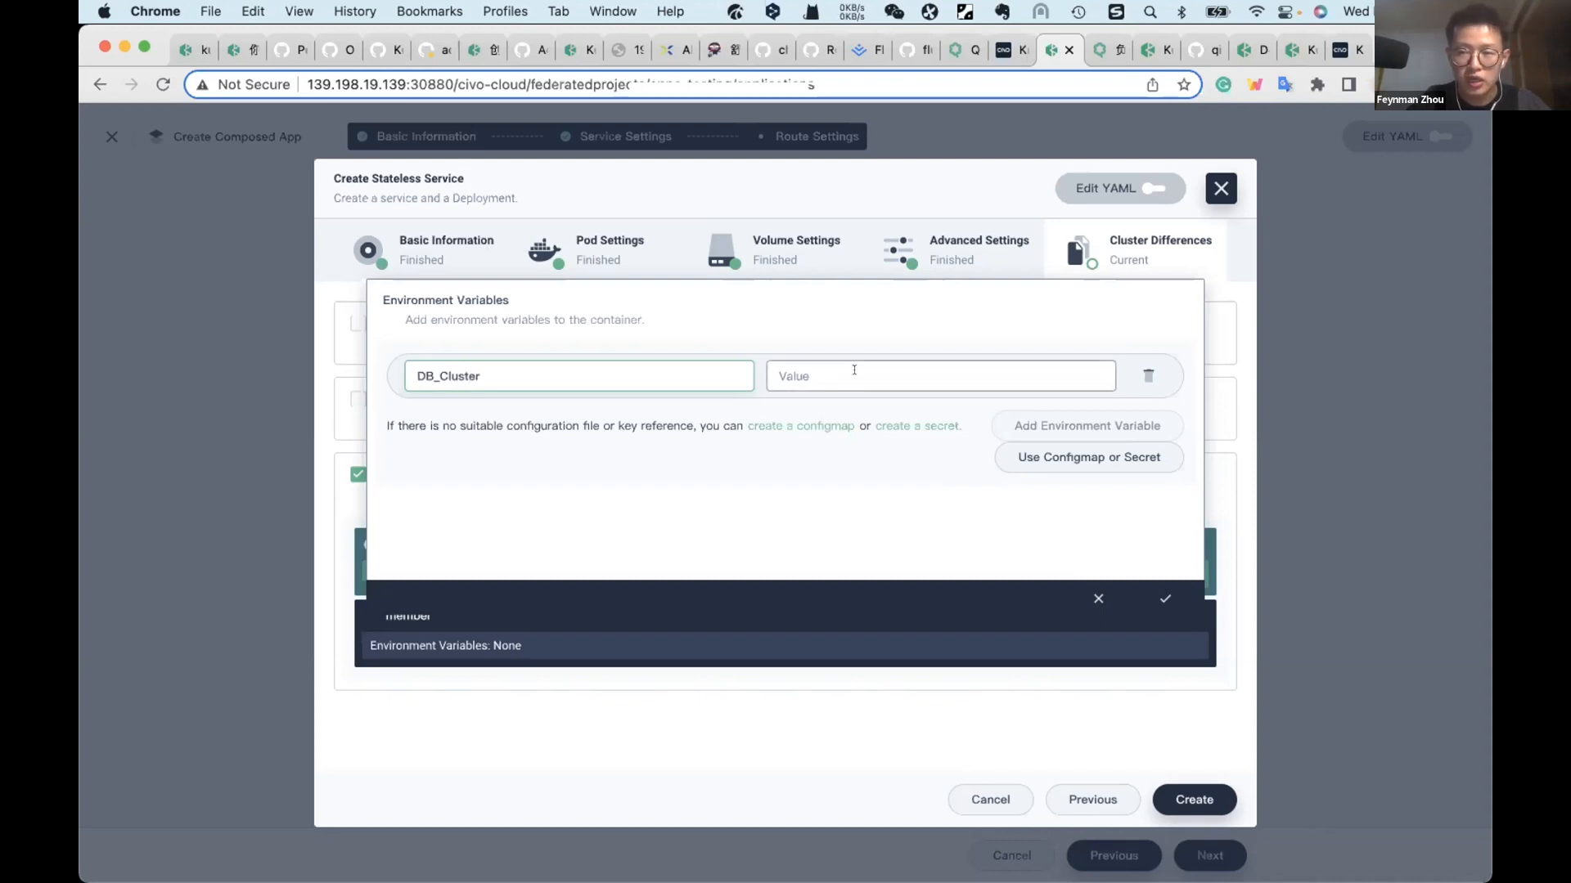
click(854, 370)
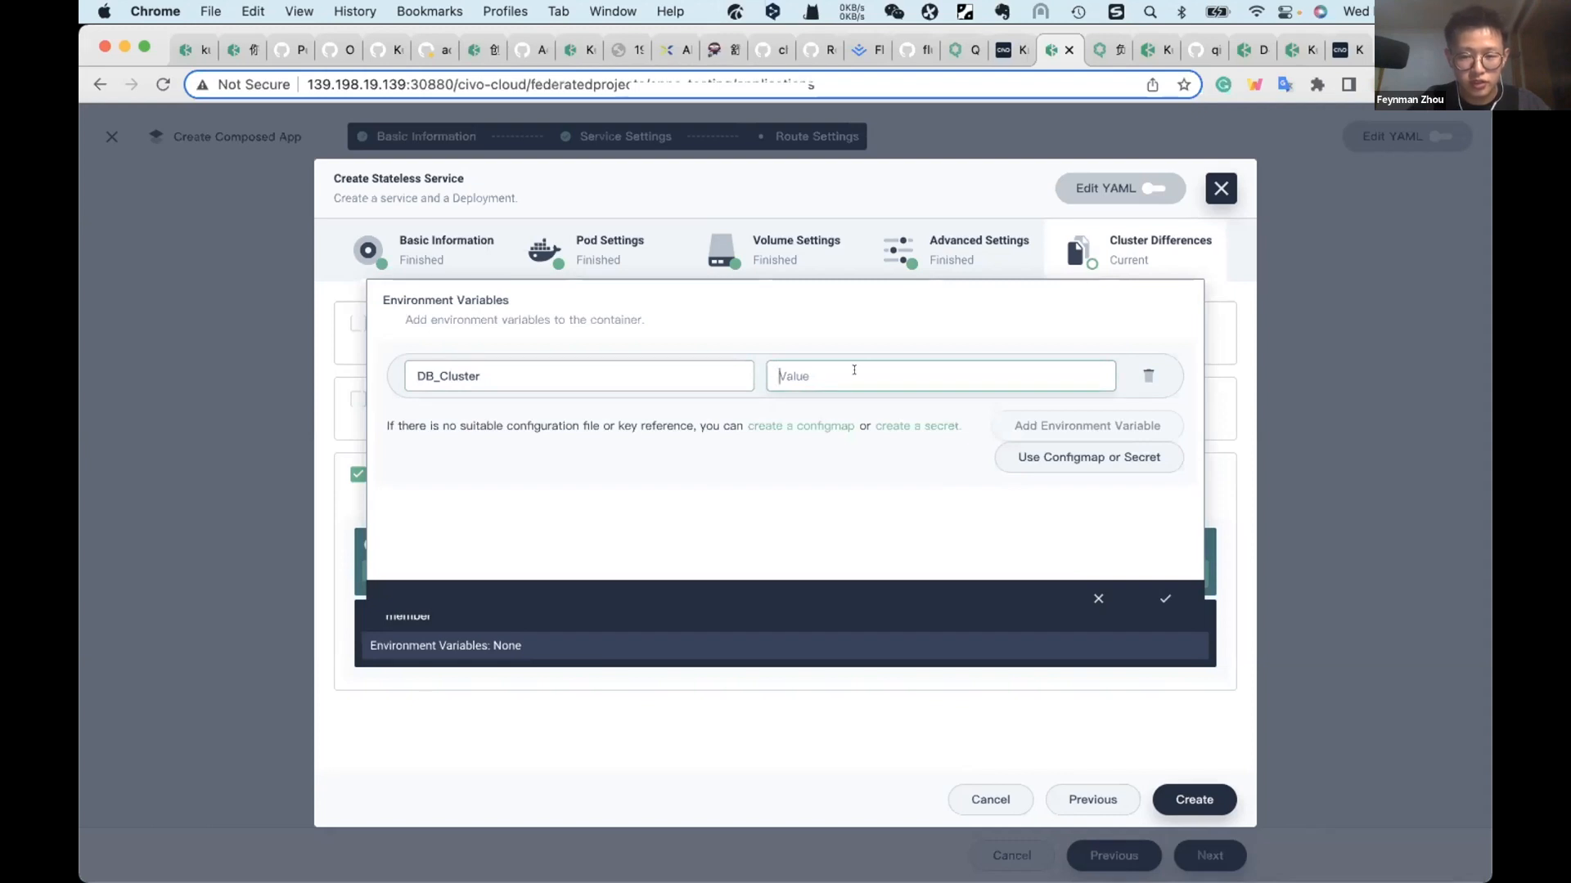
text(host)
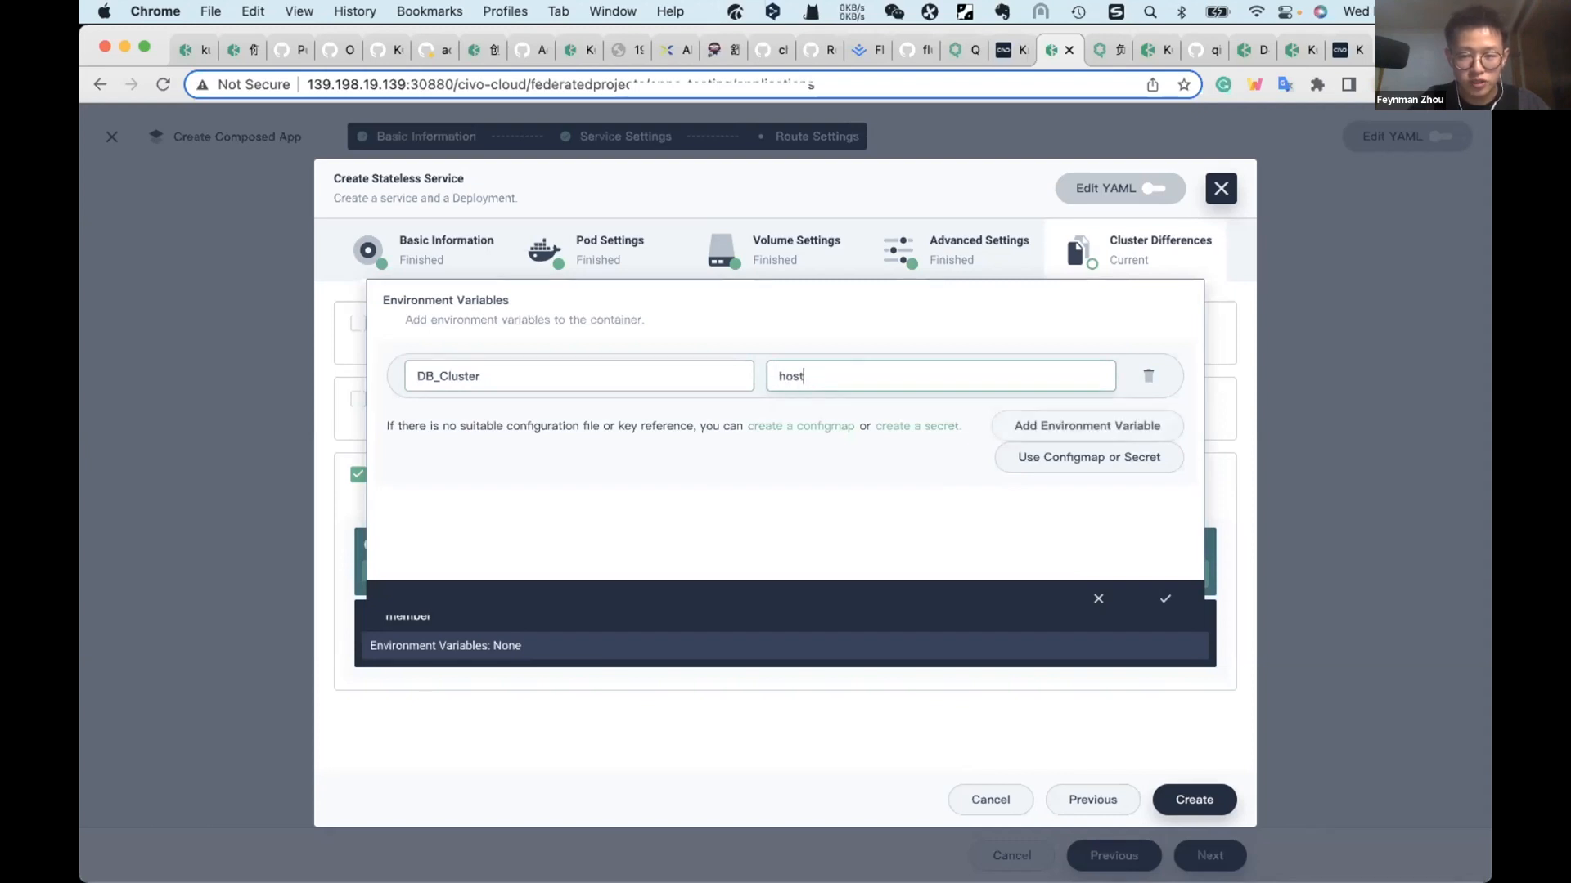
click(1165, 598)
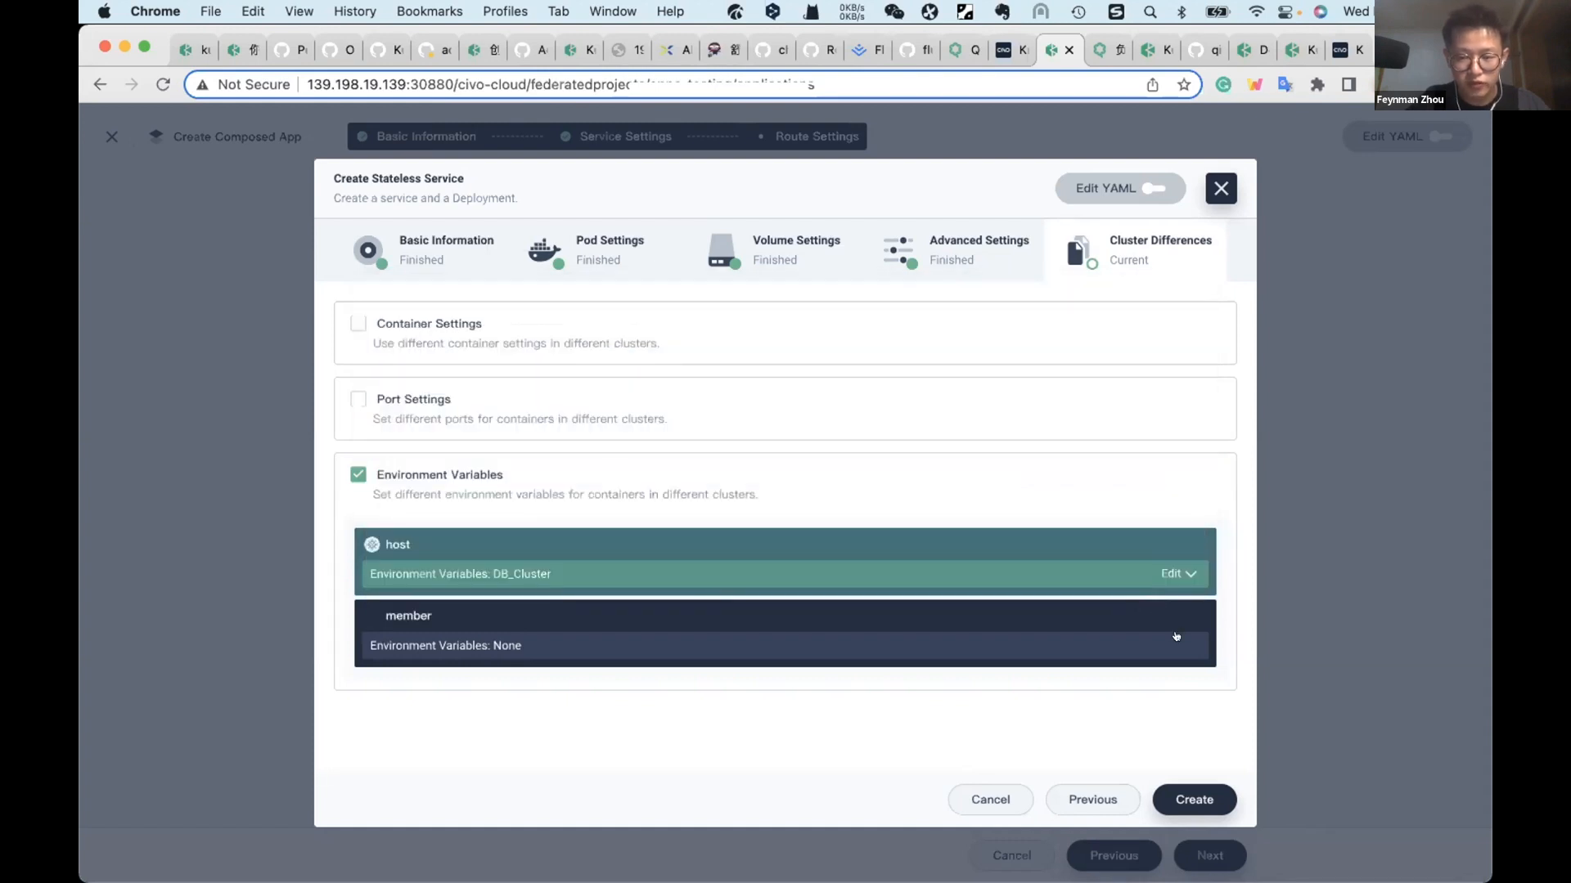
Step: Set the environment variable DB_Cluster to member for the member cluster
click(1176, 641)
click(631, 402)
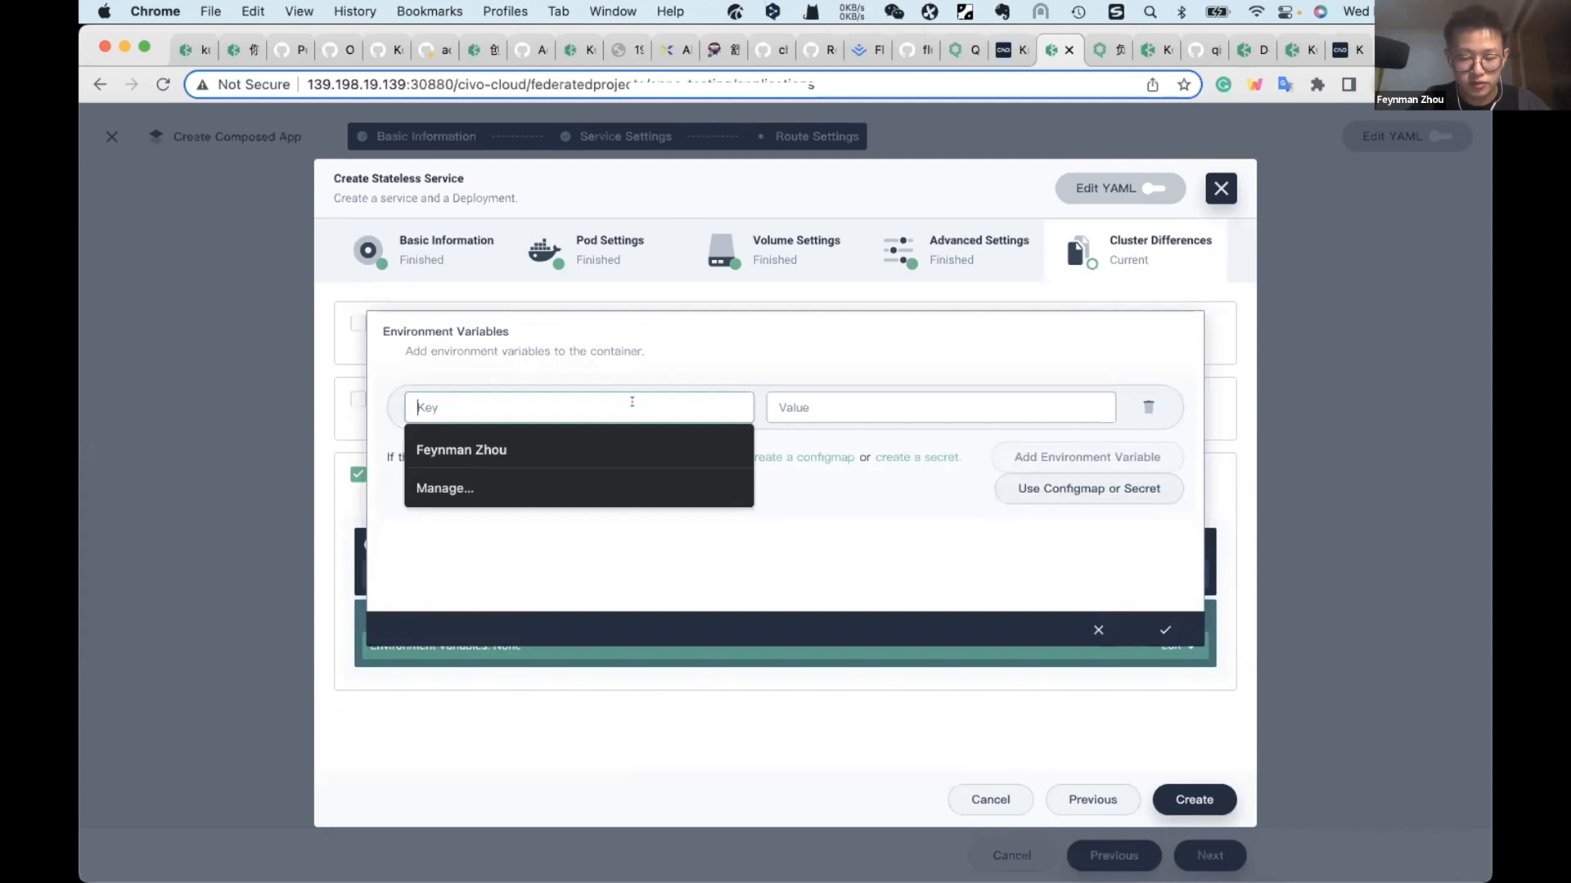
text(D)
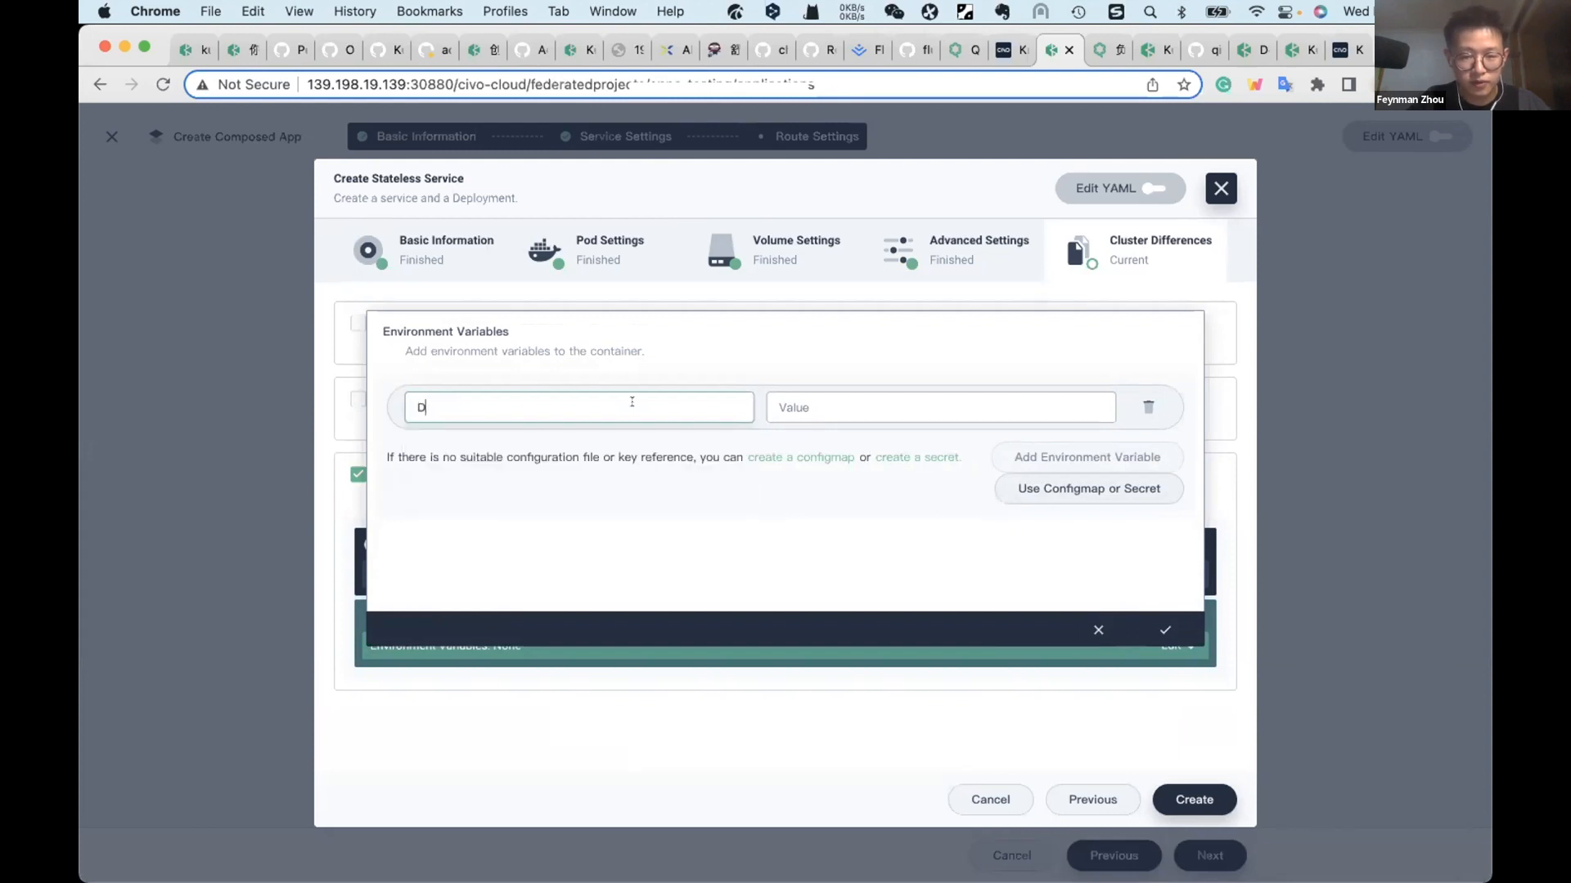
text(B_Cluster)
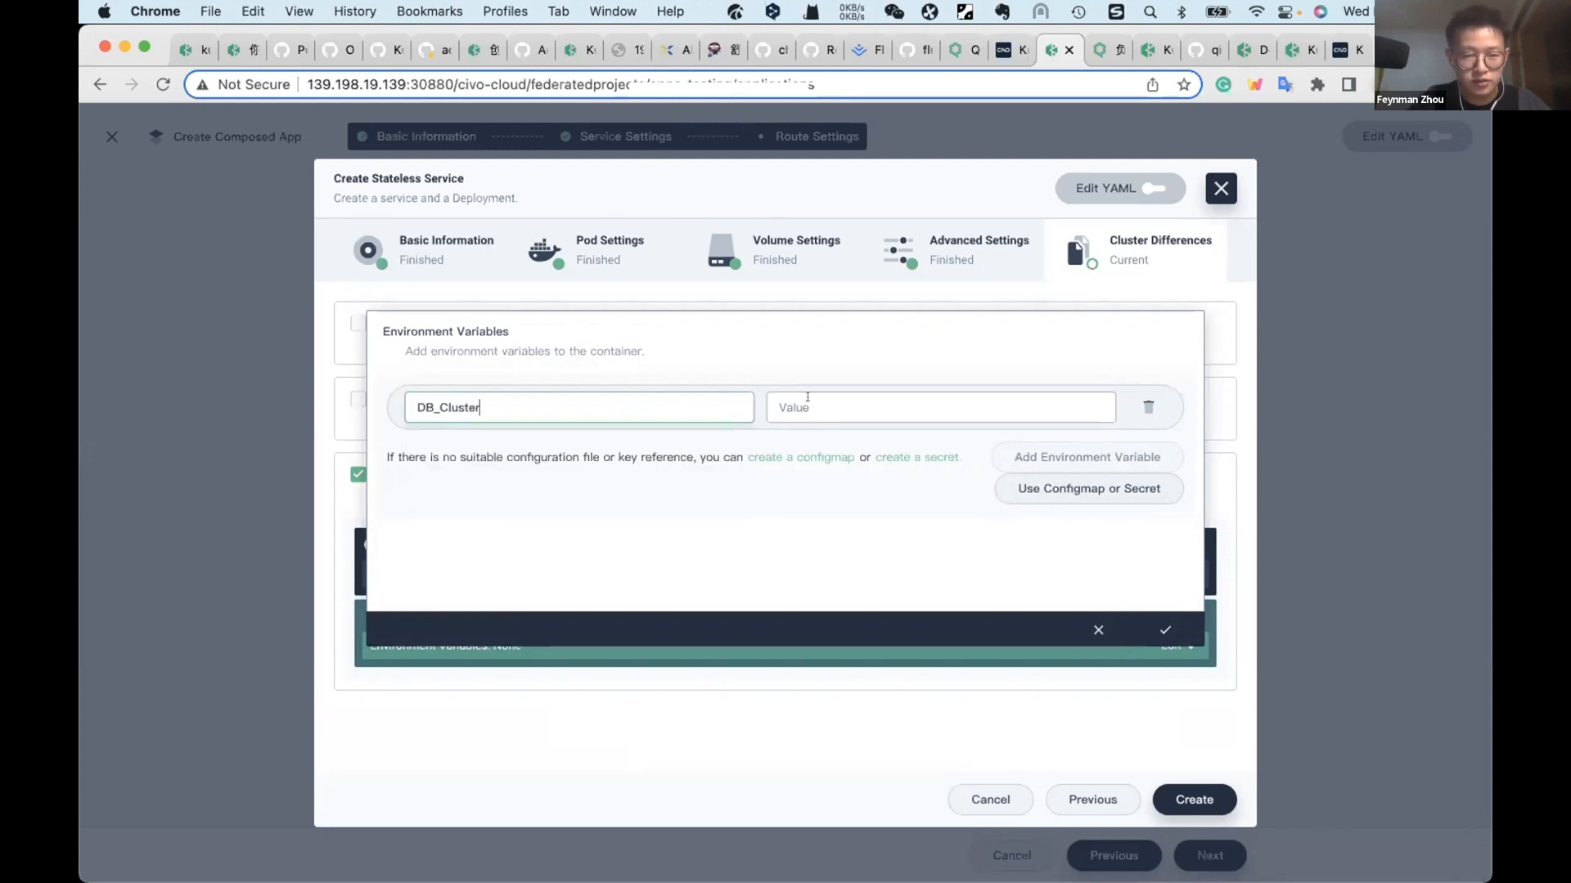
click(824, 397)
text(member)
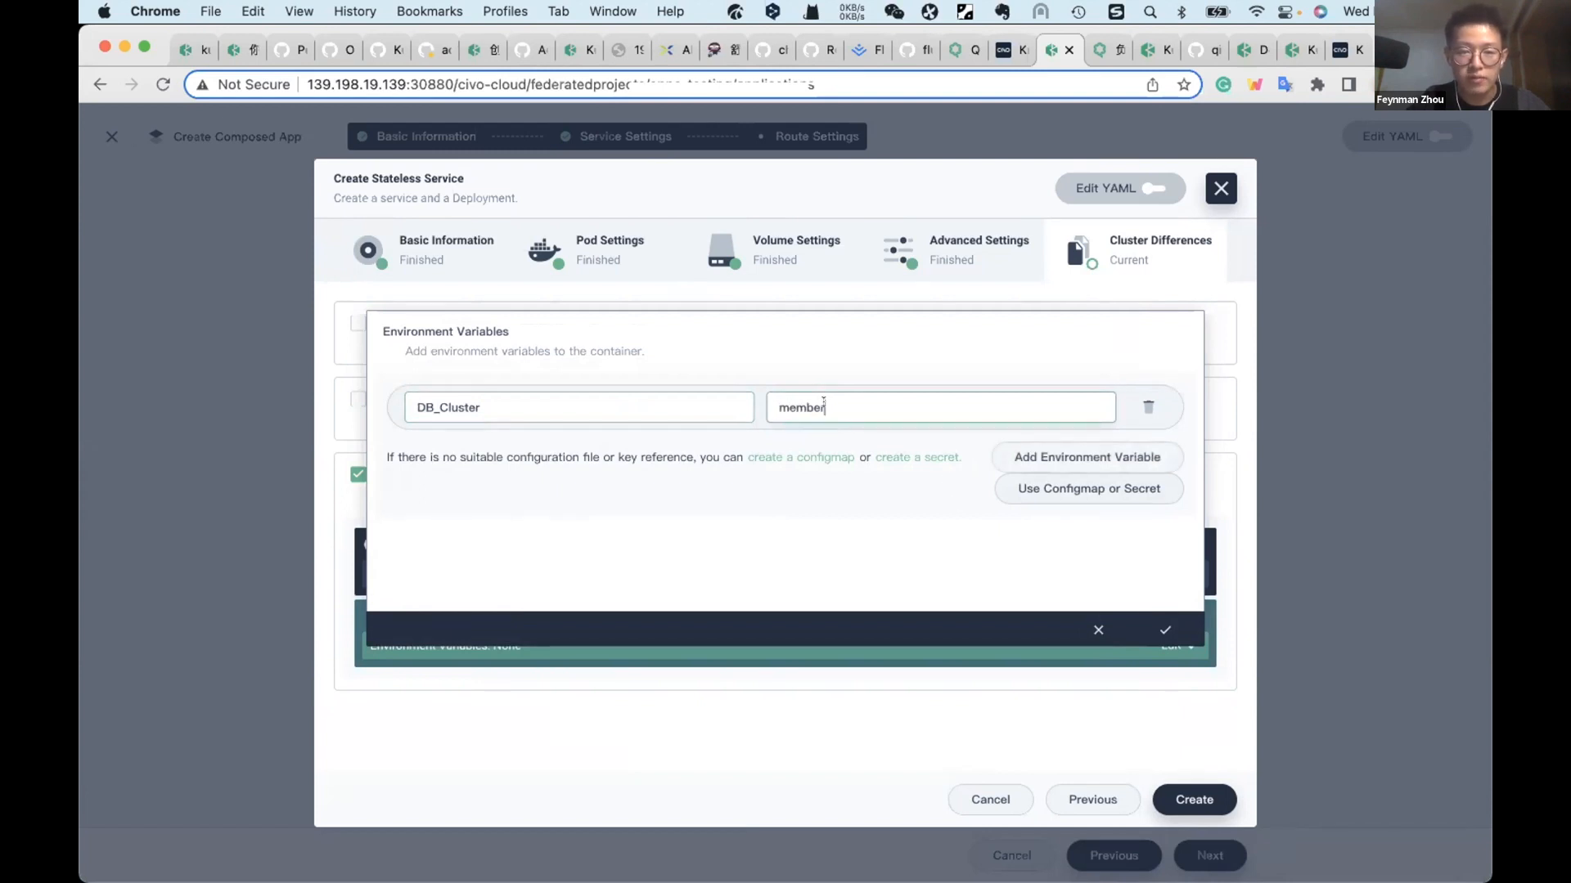
click(1164, 629)
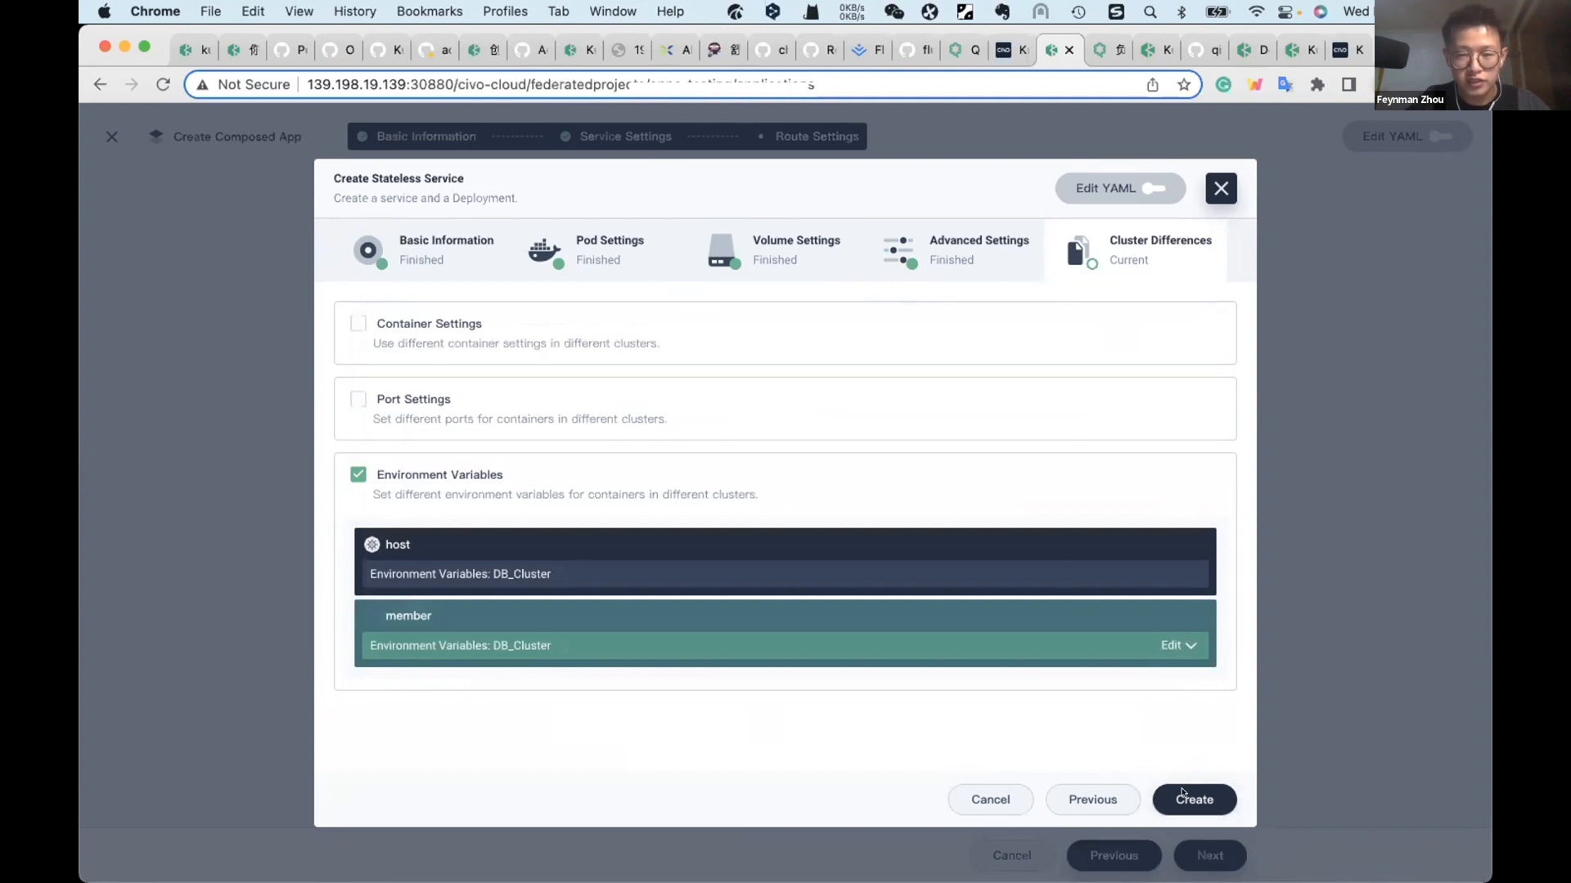
Step: Create the stateless service and continue to the composed app's route settings
click(1181, 794)
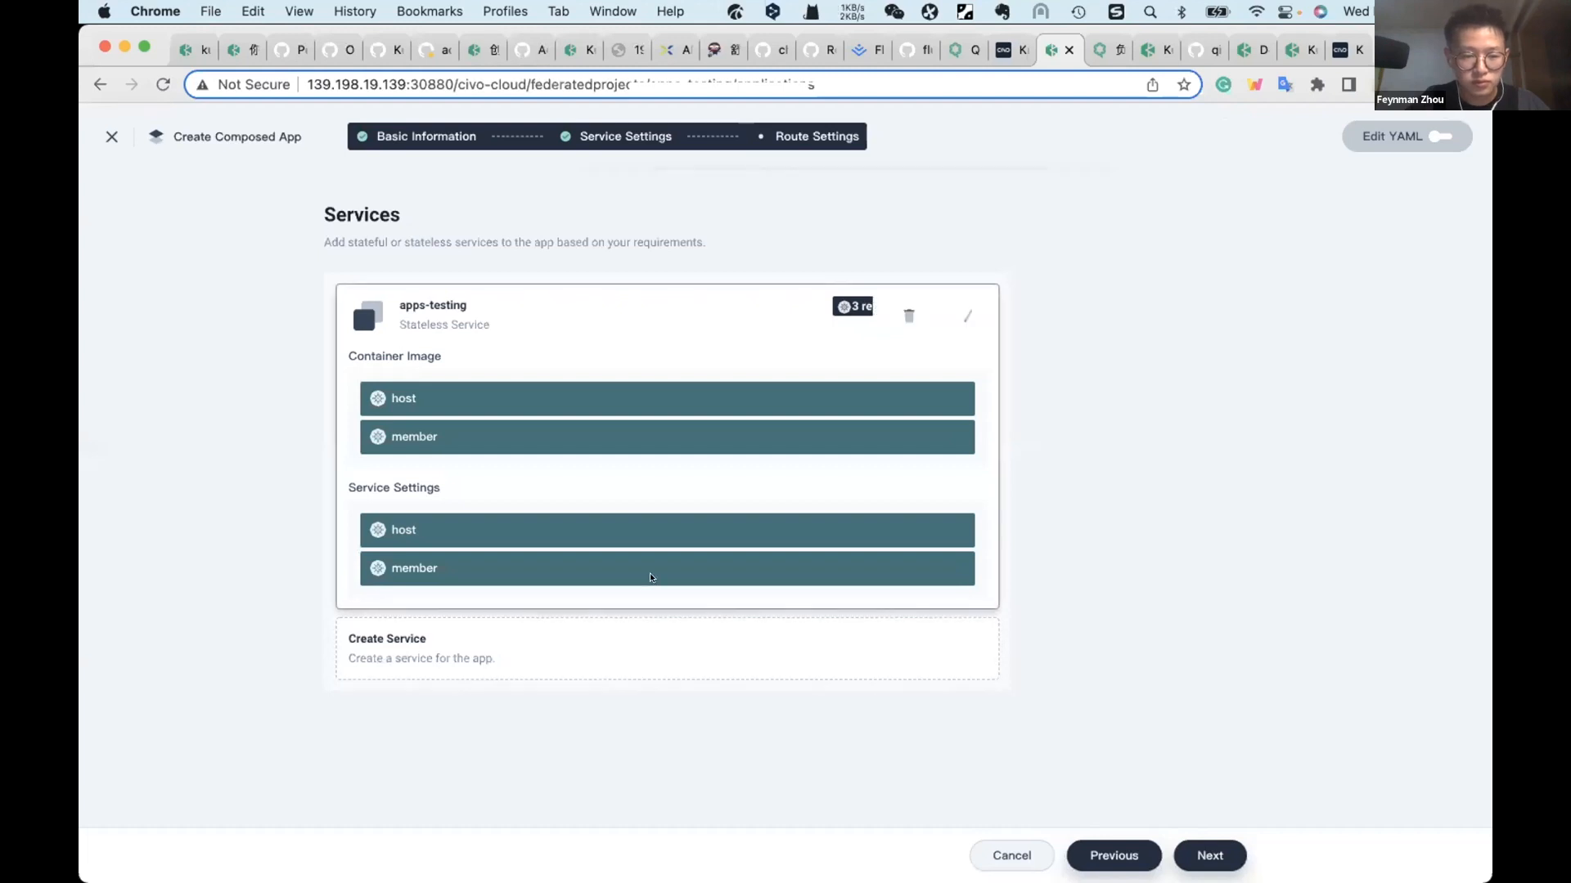
click(1209, 855)
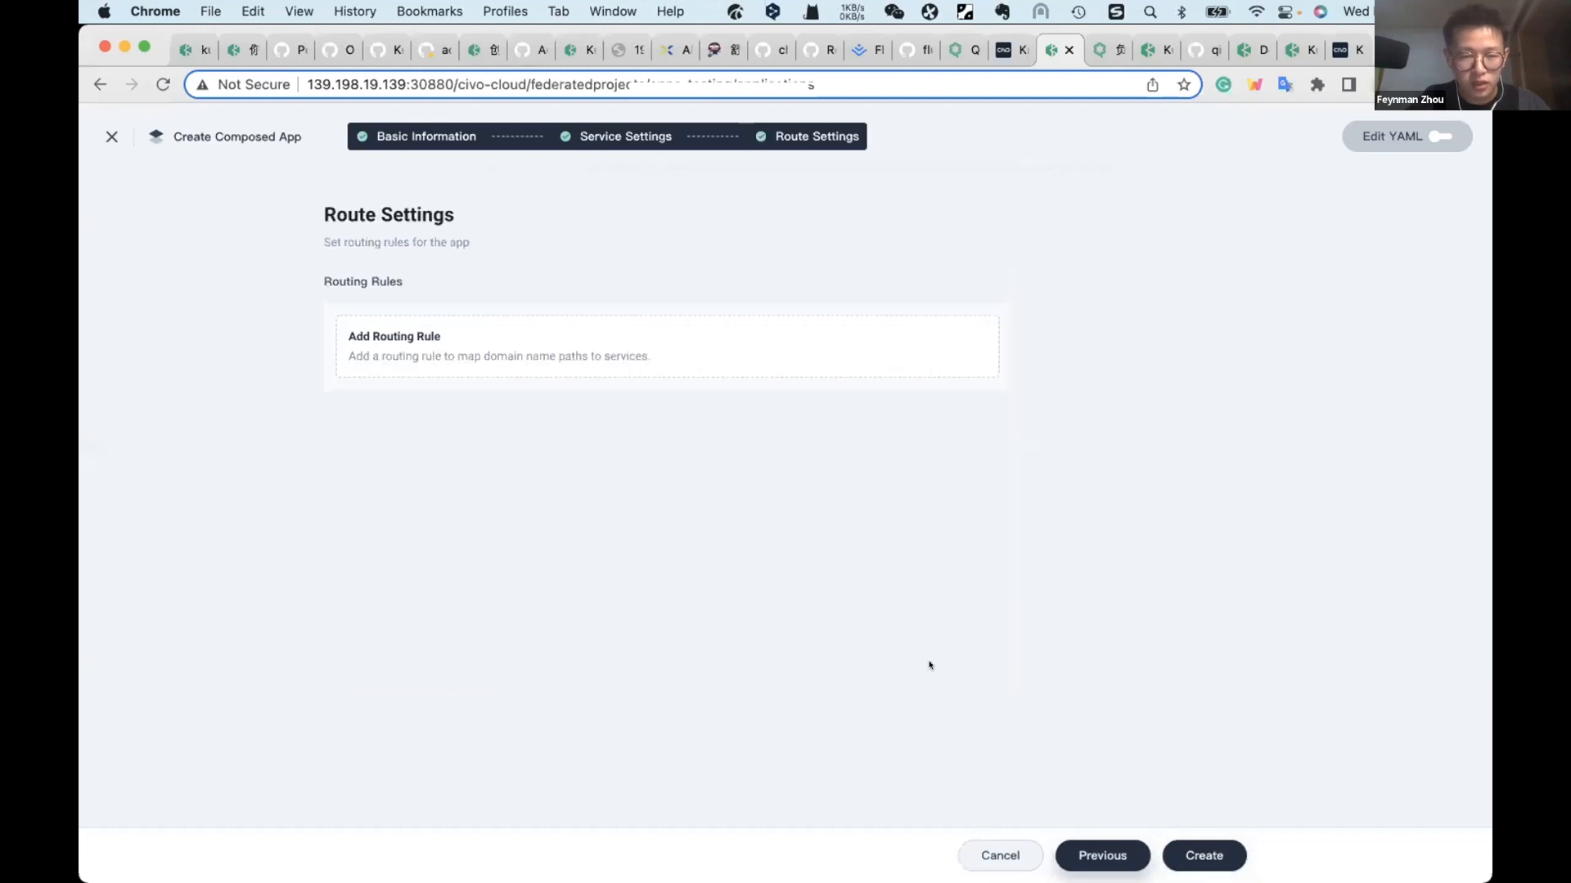
Step: Add a routing rule for the host cluster with the domain name host.appstesting.io
click(636, 341)
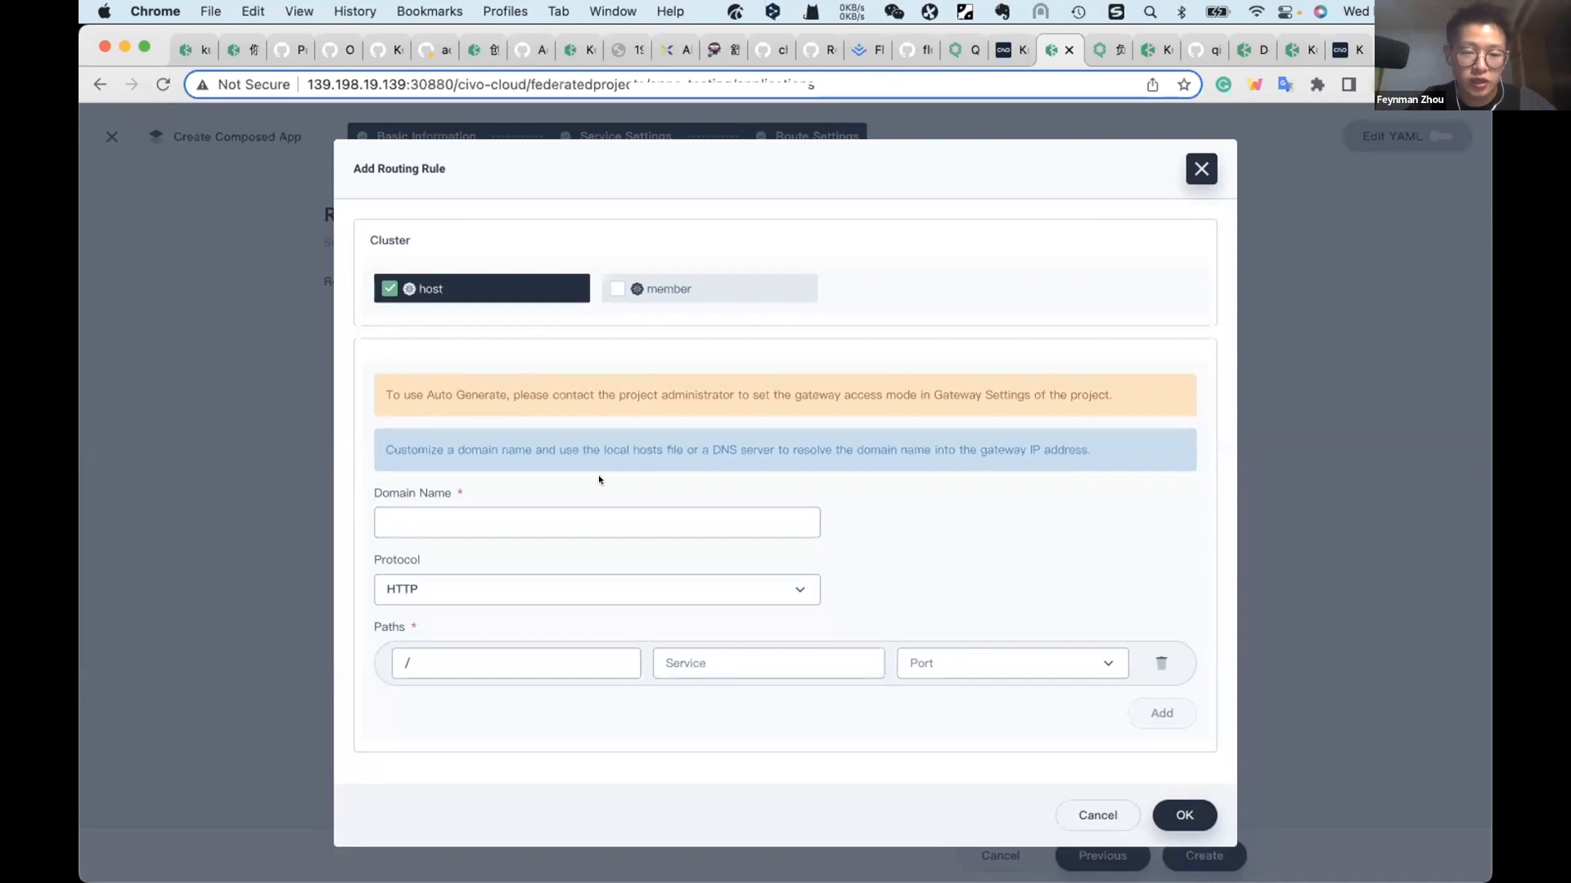
click(601, 509)
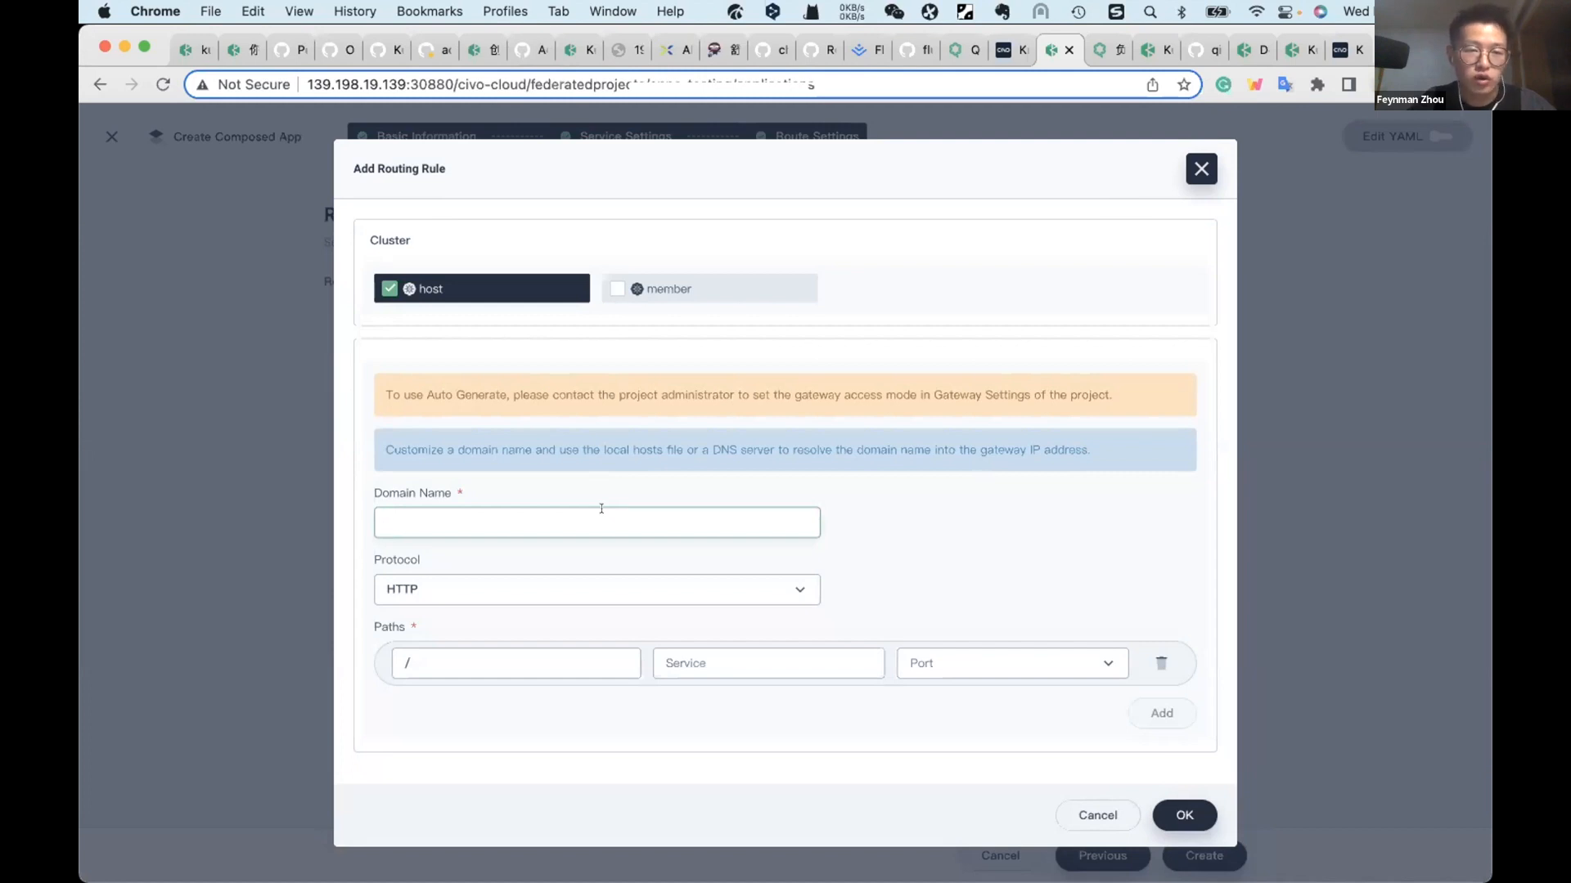
text(apps.)
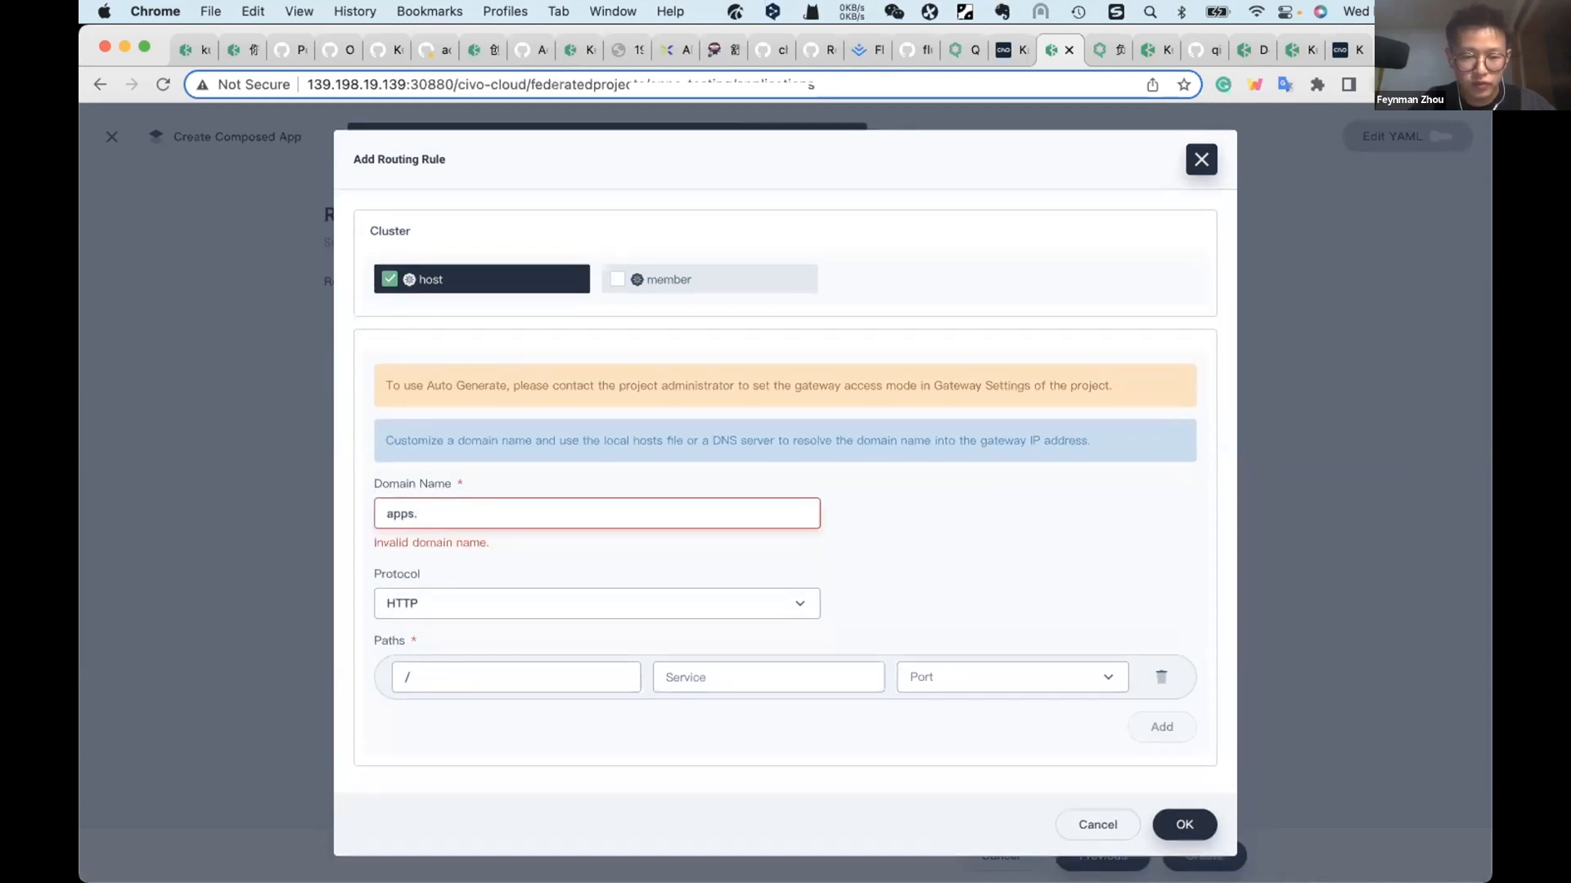
key(BackSpace)
key(BackSpace)
key(BackSpace)
key(BackSpace)
key(BackSpace)
text(host.apps)
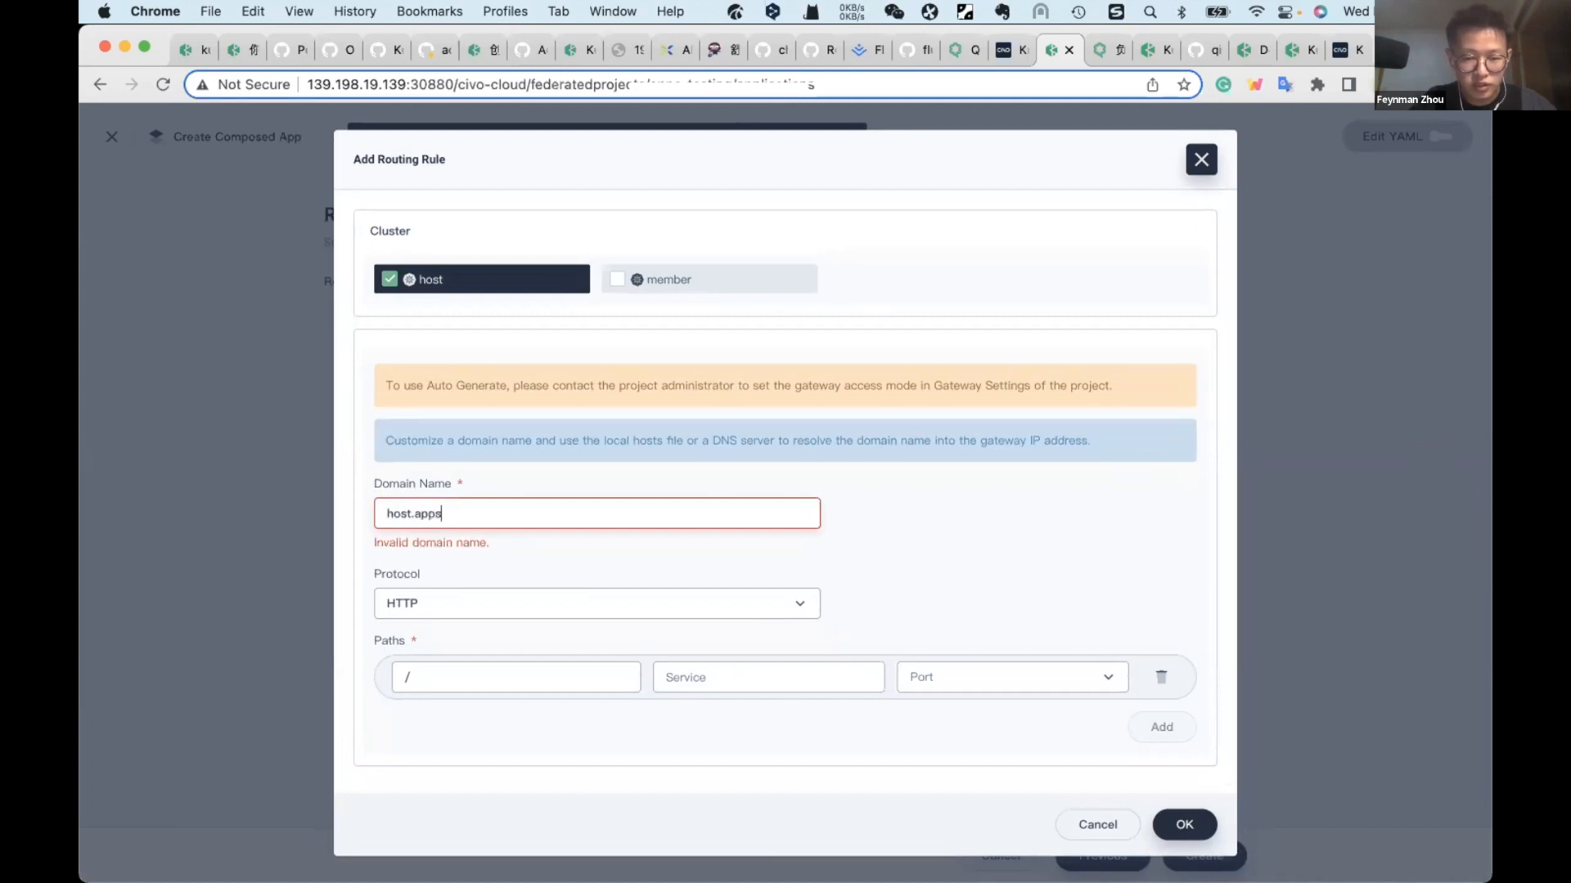
text(testing.io)
Step: Map the host rule's root path to the apps-testing service on port 3000 and save the rule
click(798, 666)
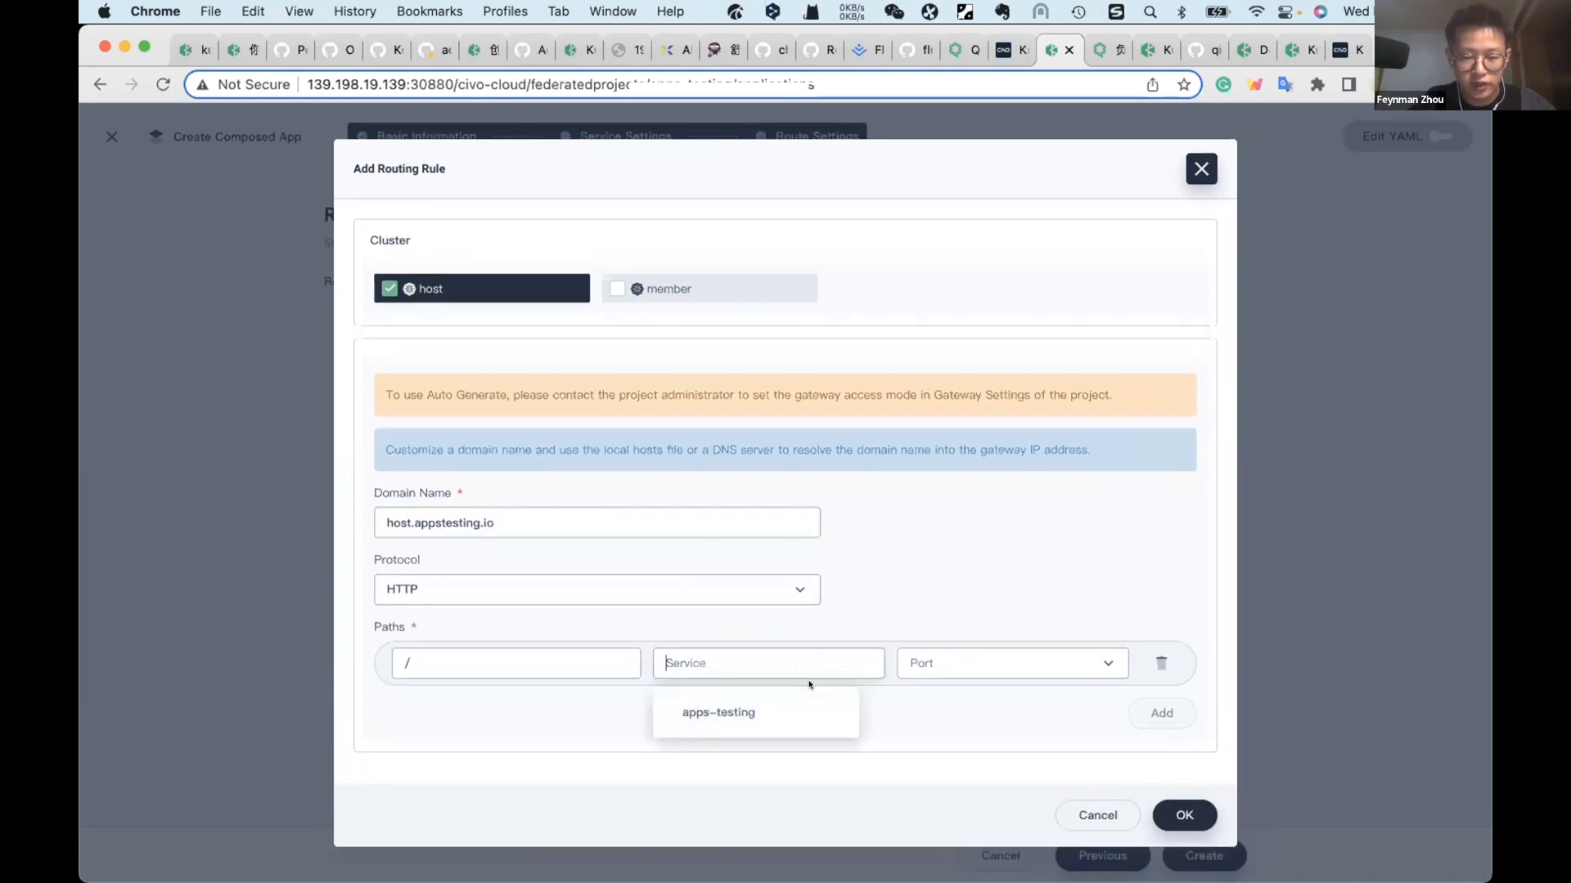
click(778, 712)
click(1014, 660)
click(1017, 703)
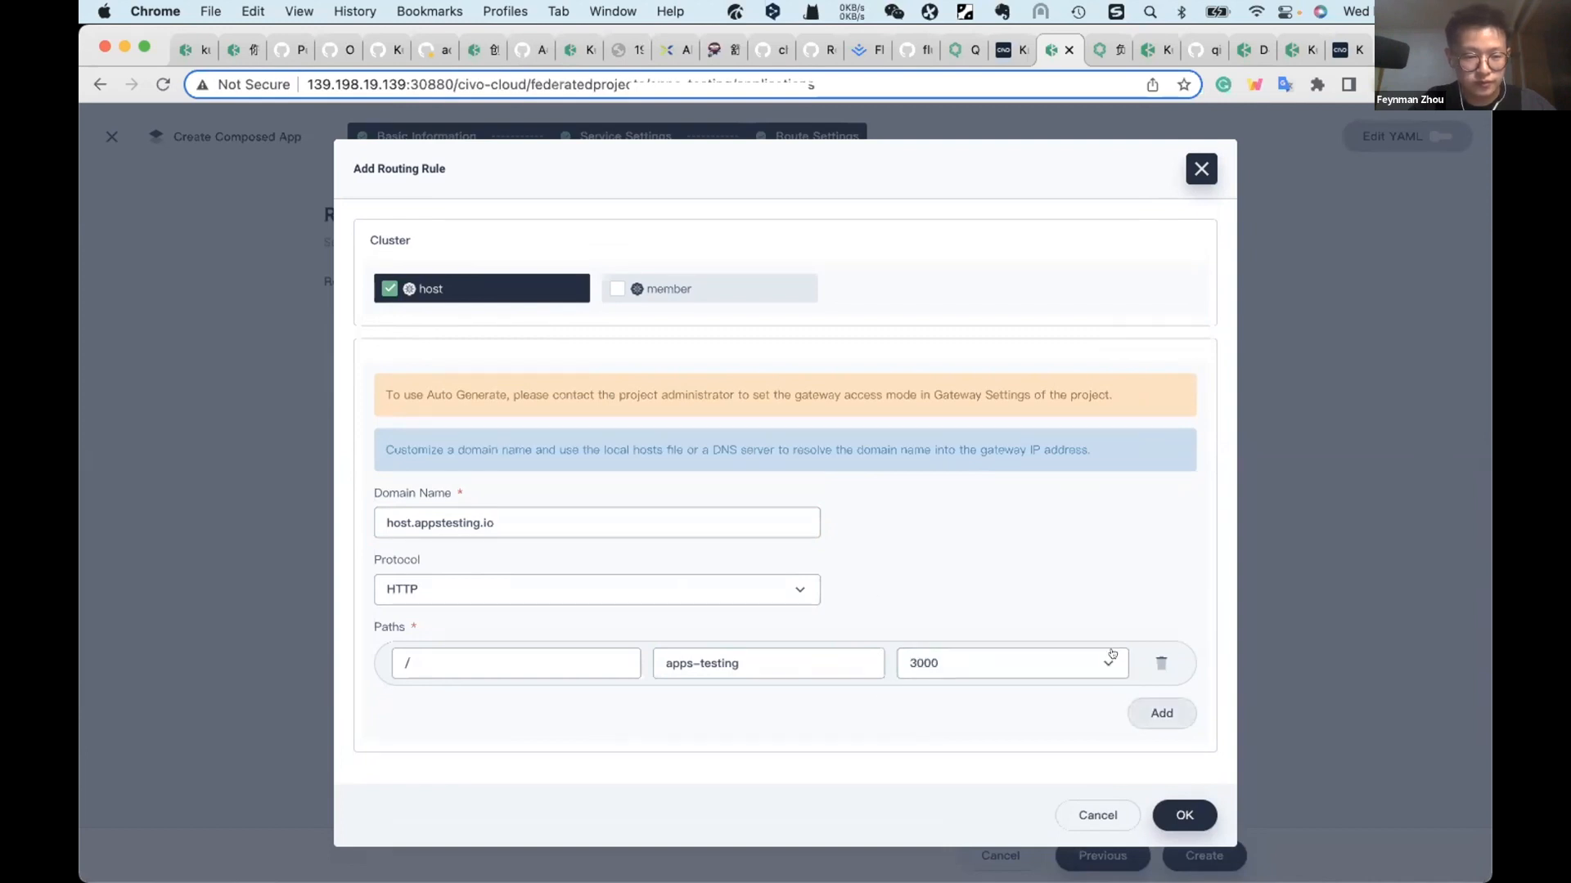
click(1180, 810)
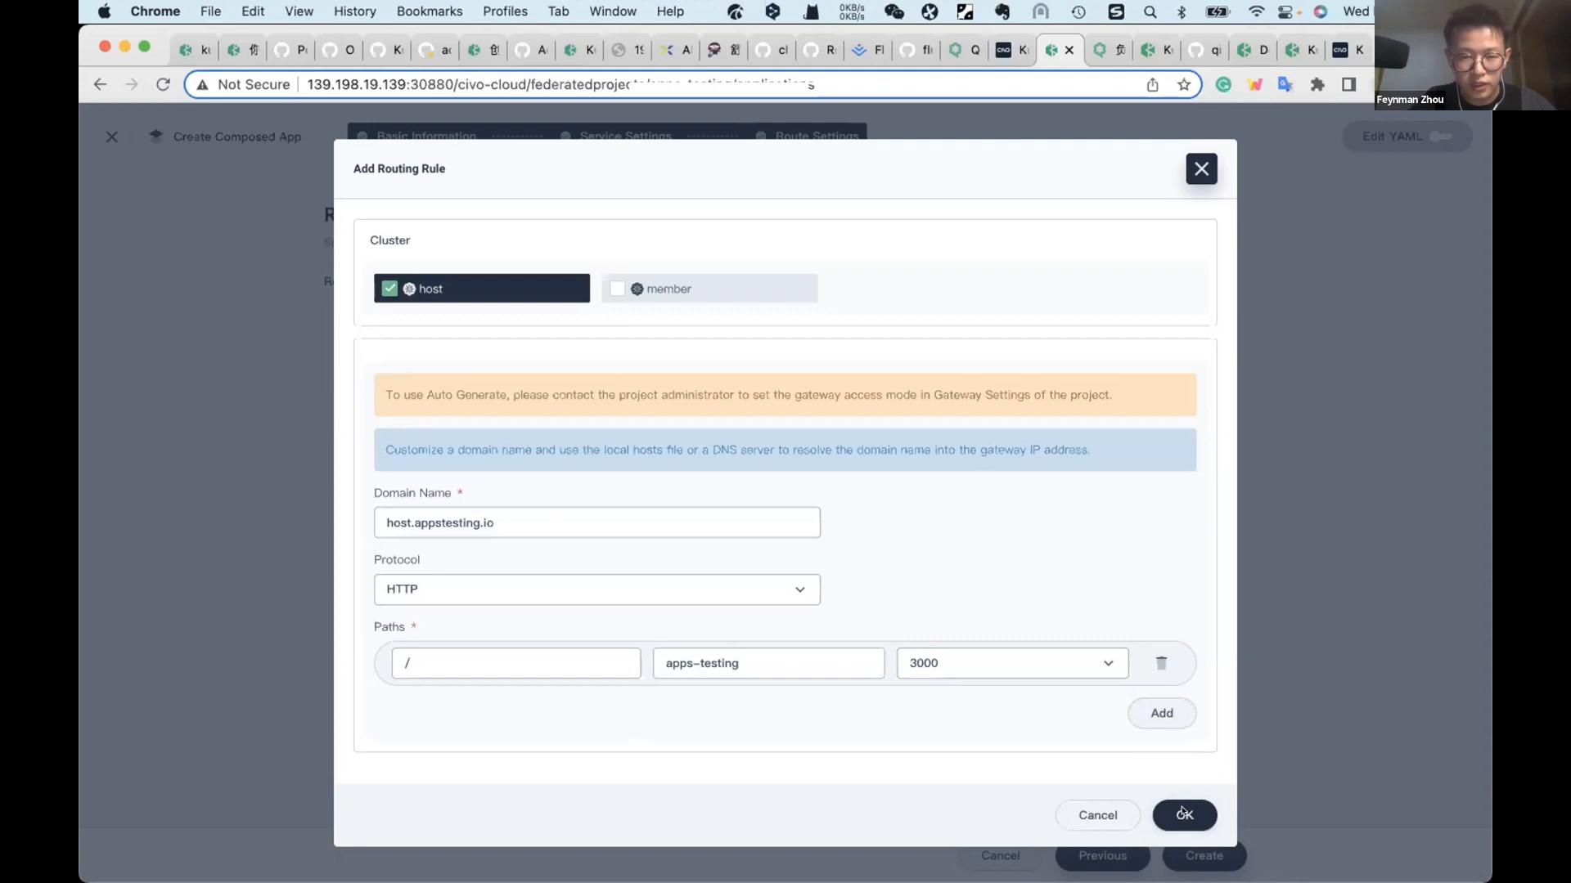
Step: Add a second routing rule for the member cluster with the domain name member.appstesting.io
click(944, 462)
click(605, 294)
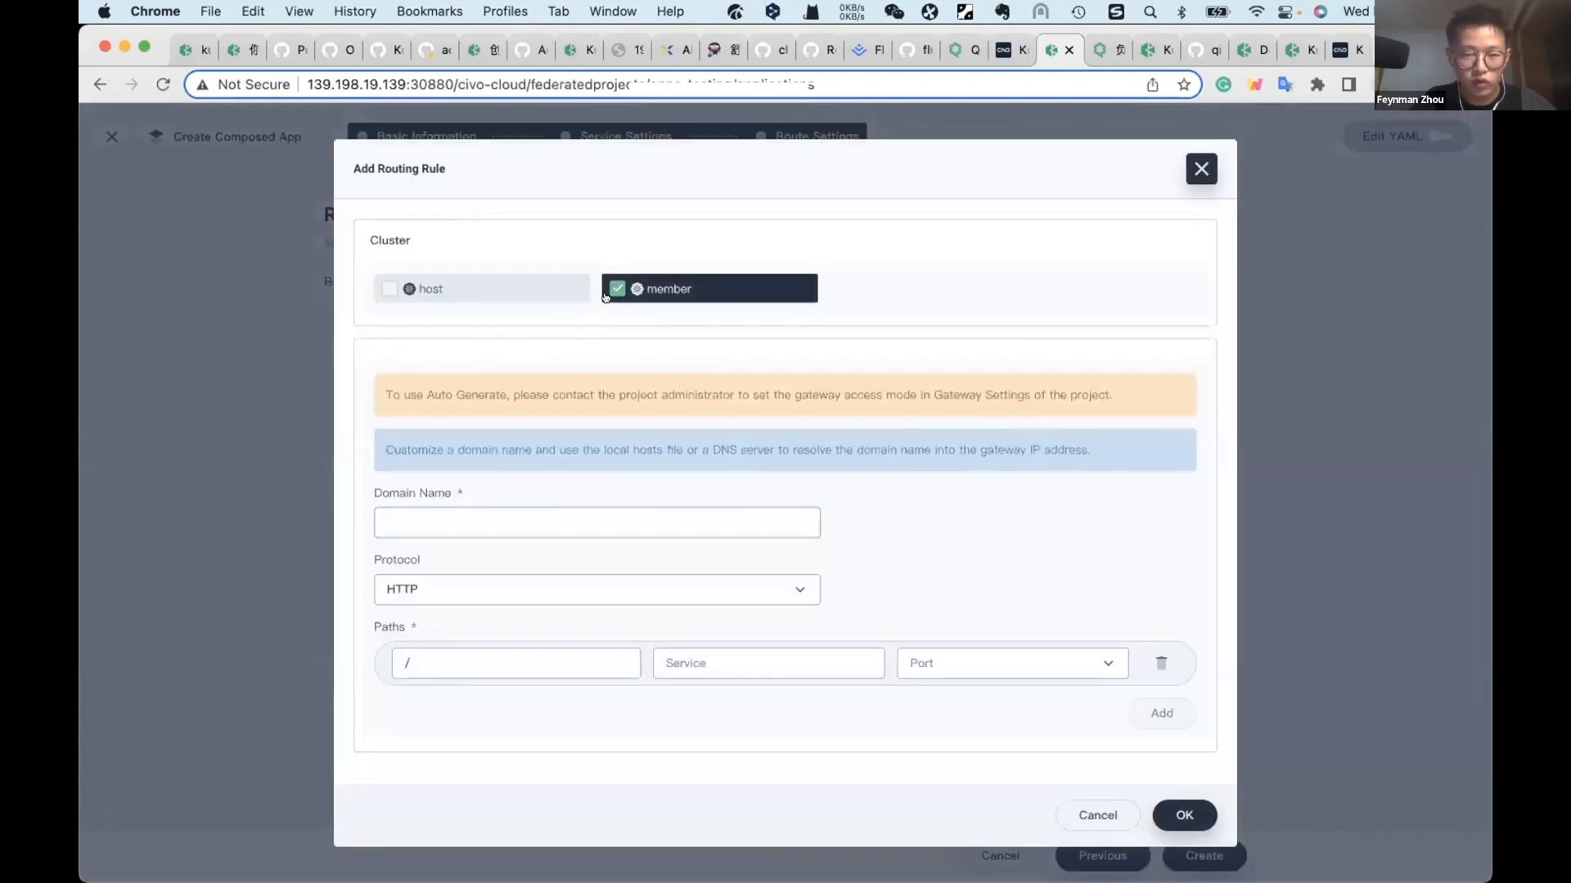
click(621, 516)
text(a)
key(BackSpace)
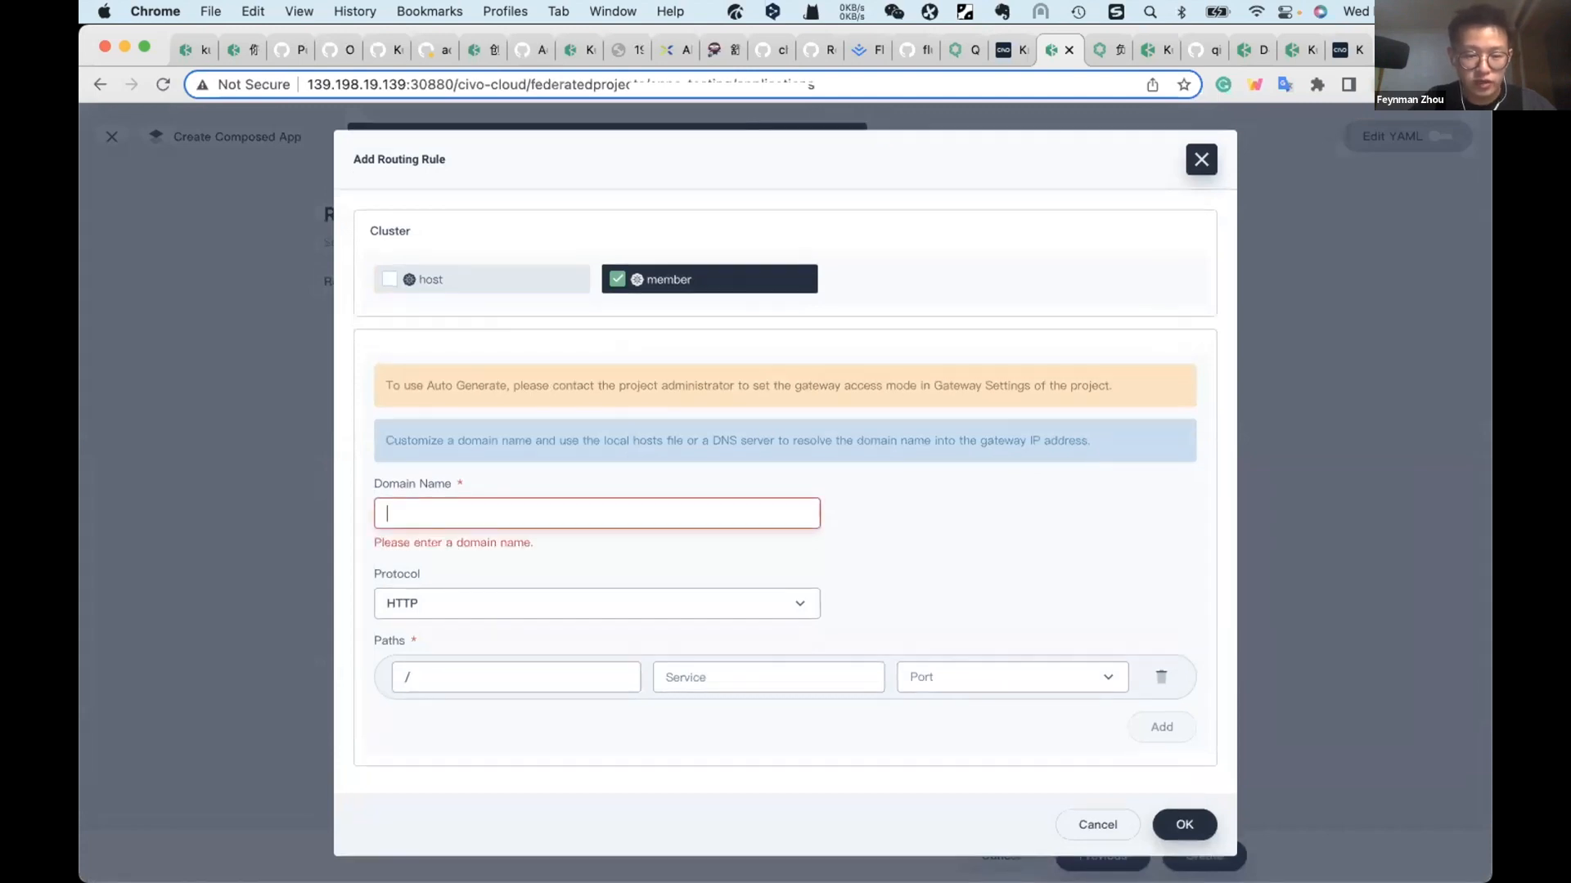
text(me)
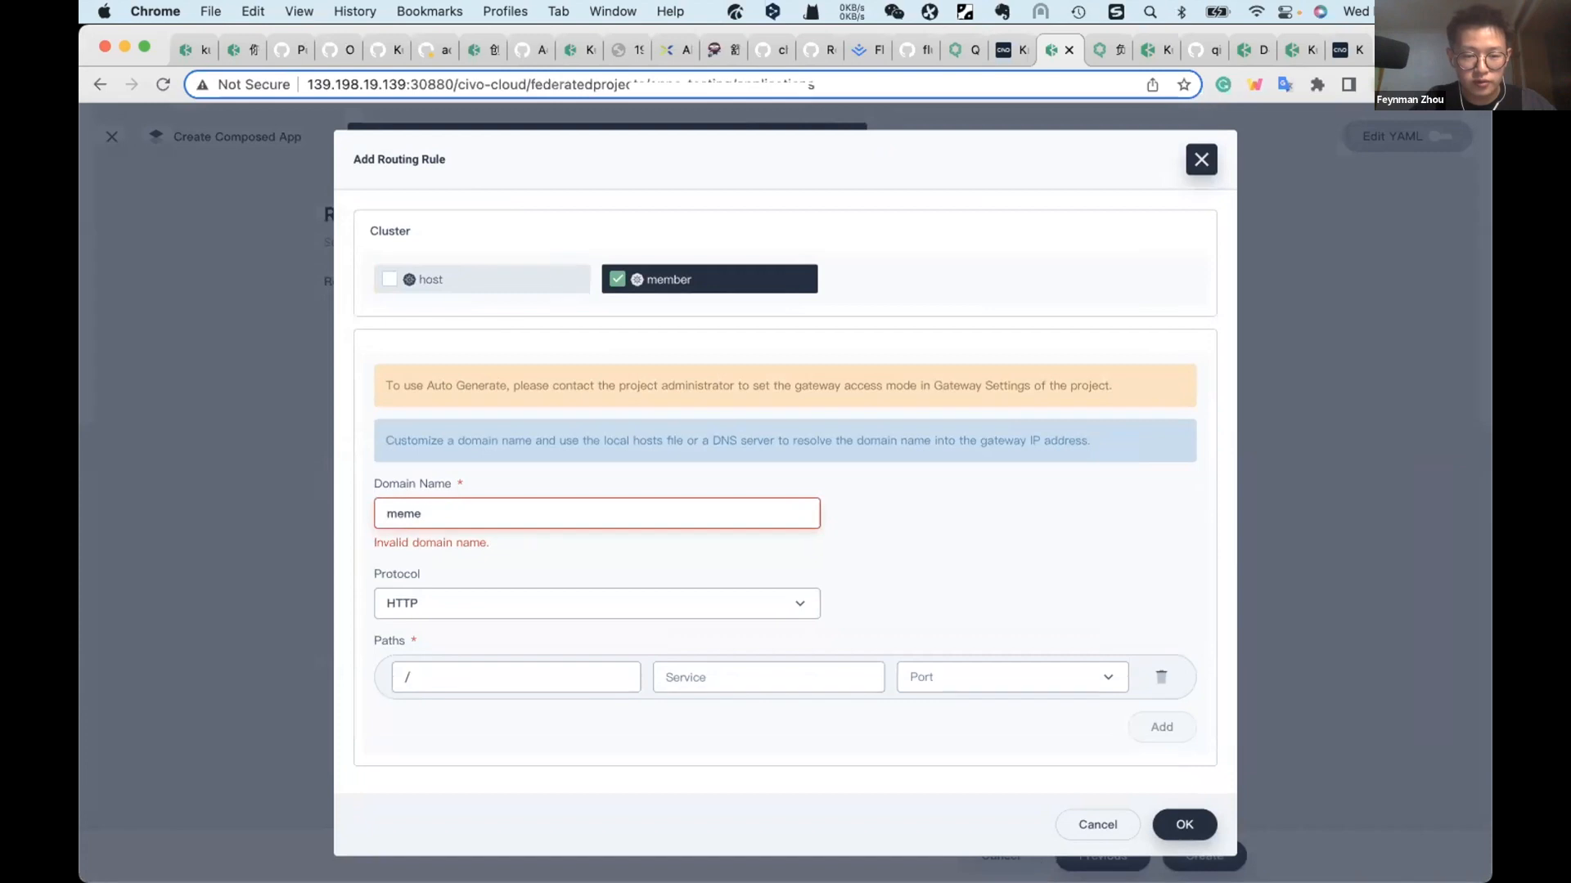
text(mber.appstesting.io)
Step: Map the member rule's root path to the apps-testing service on port 3000, save it and create the composed app
click(773, 661)
click(788, 708)
click(978, 669)
click(1039, 703)
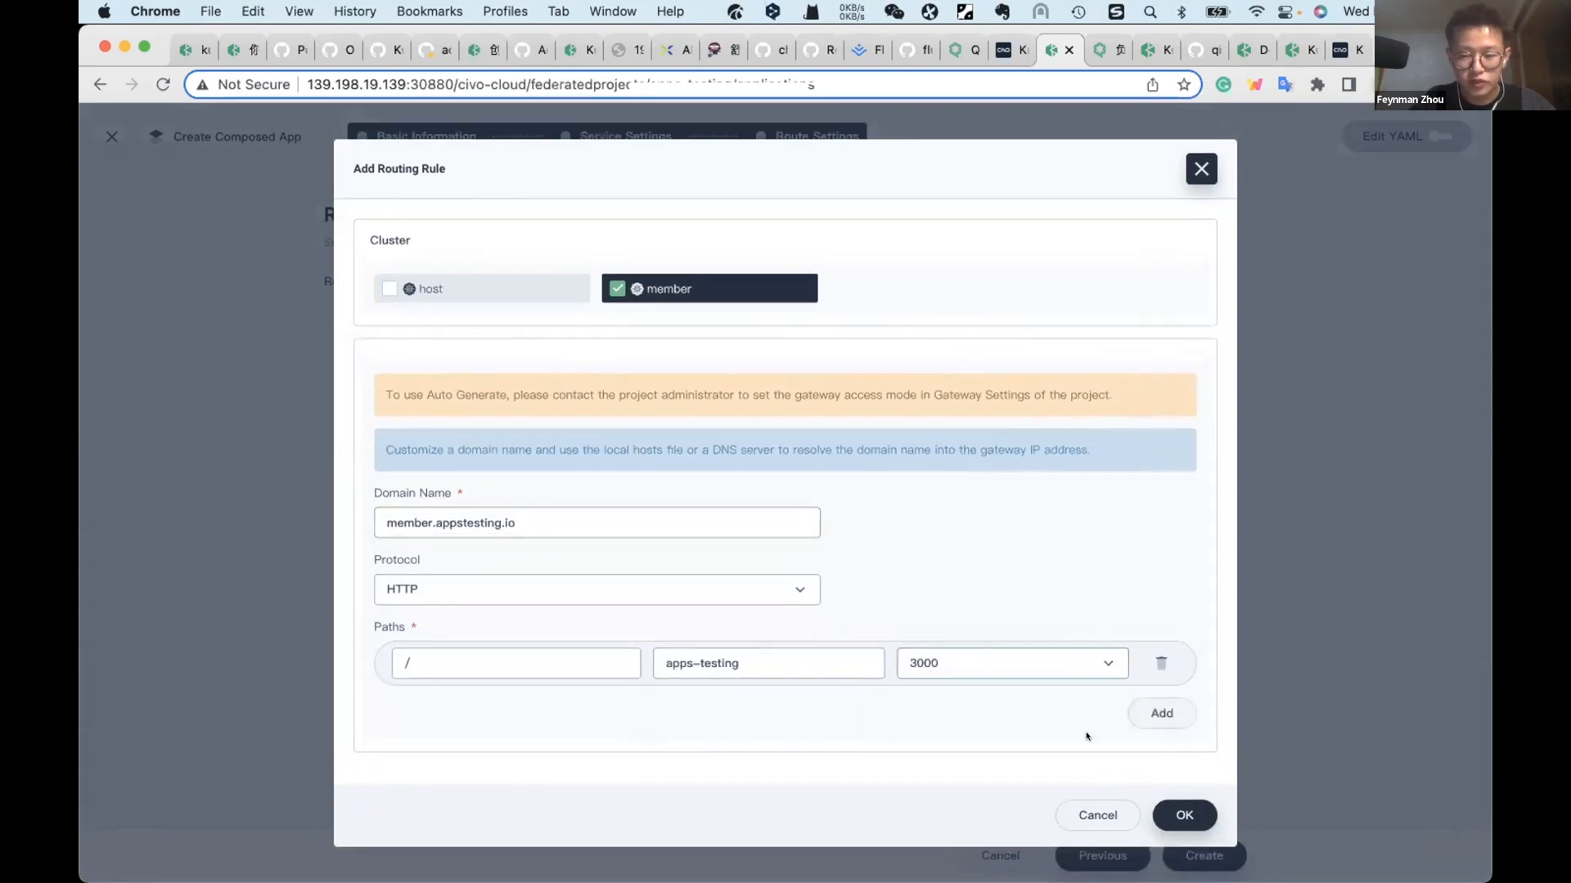
click(1170, 809)
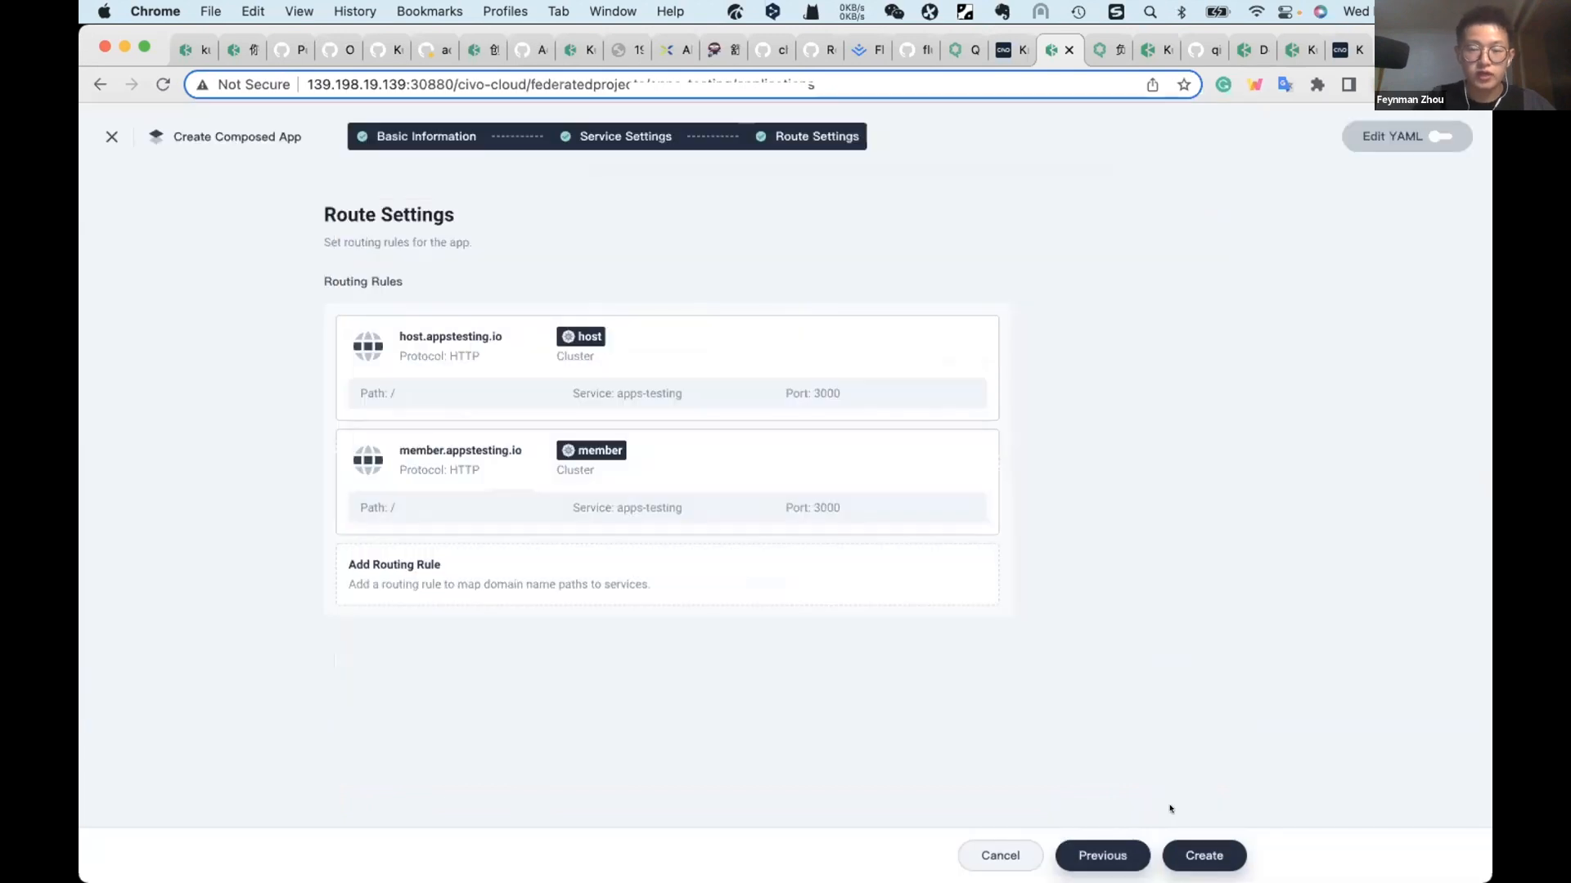
click(1204, 856)
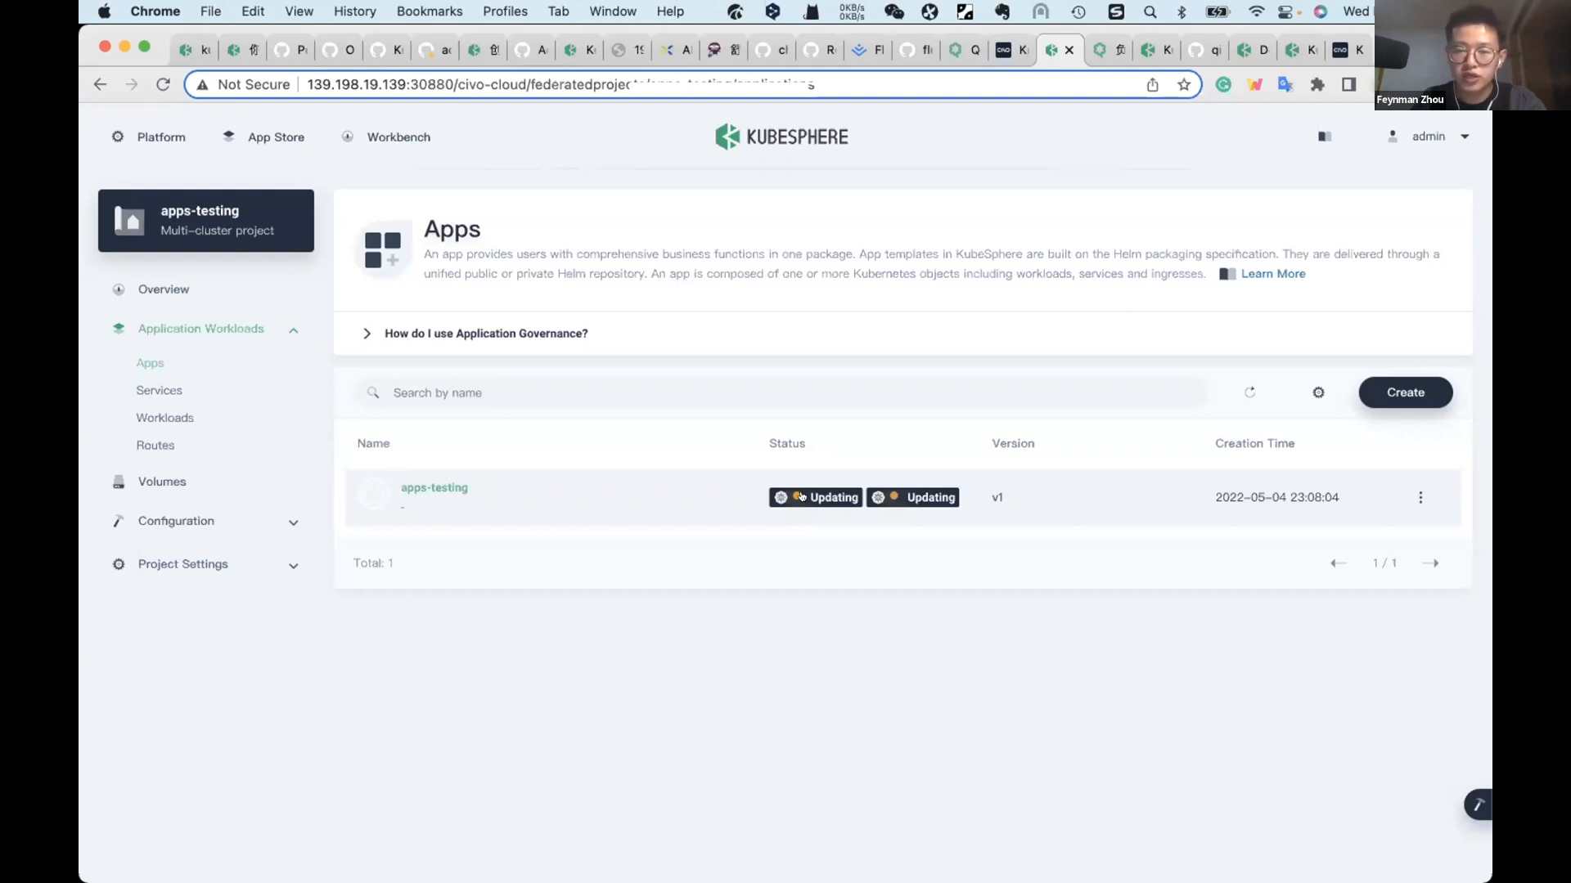
Step: Examine the apps-testing app's resource status, and its service's pod replicas and access information in both clusters
click(418, 487)
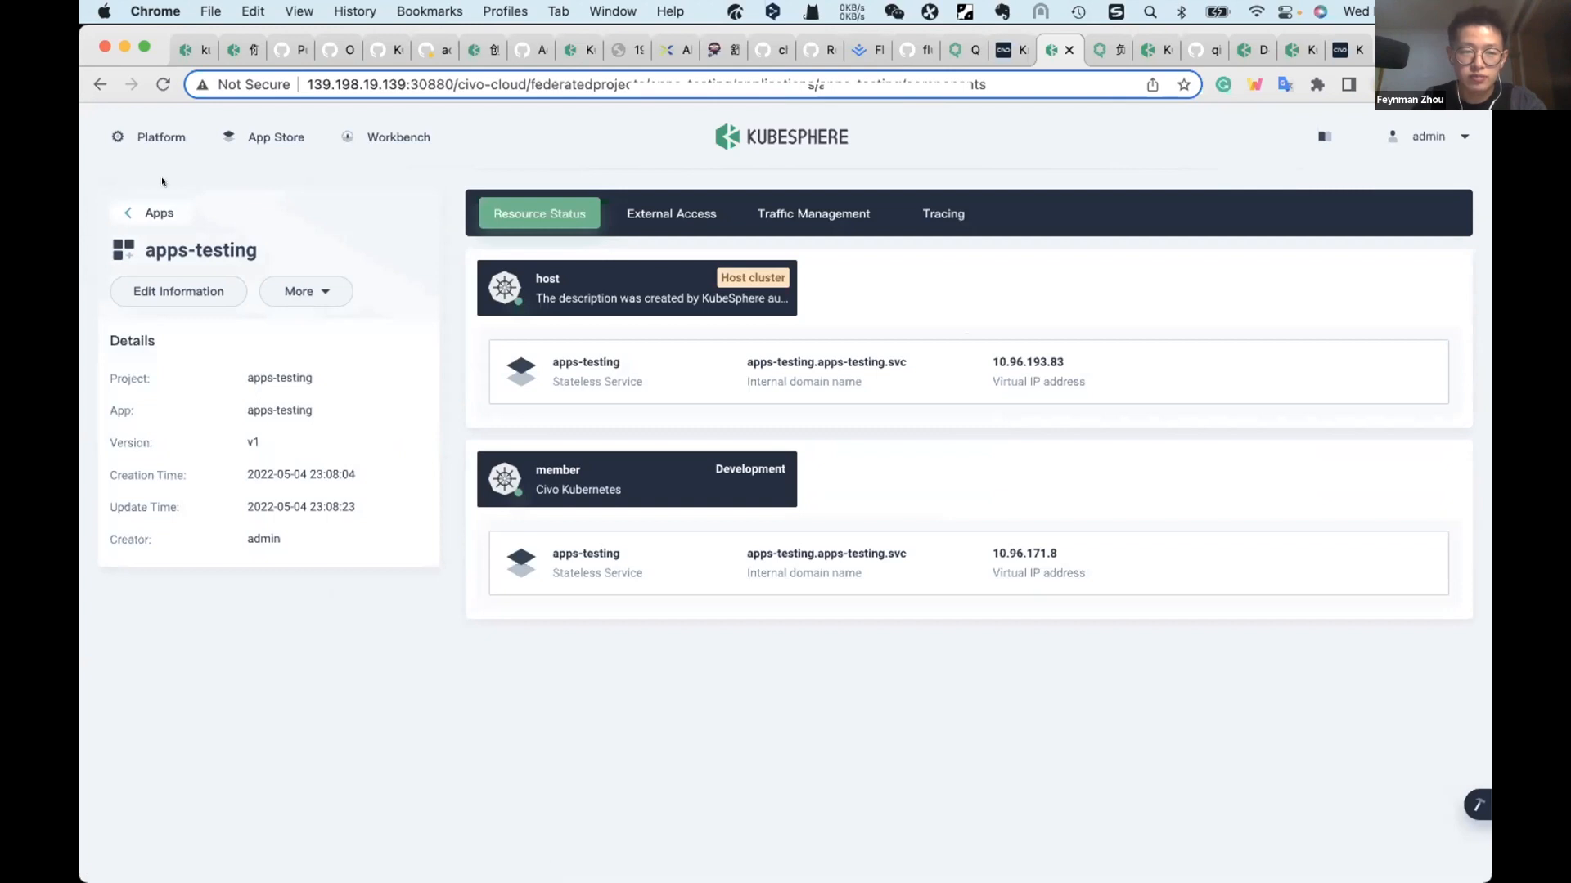
click(154, 213)
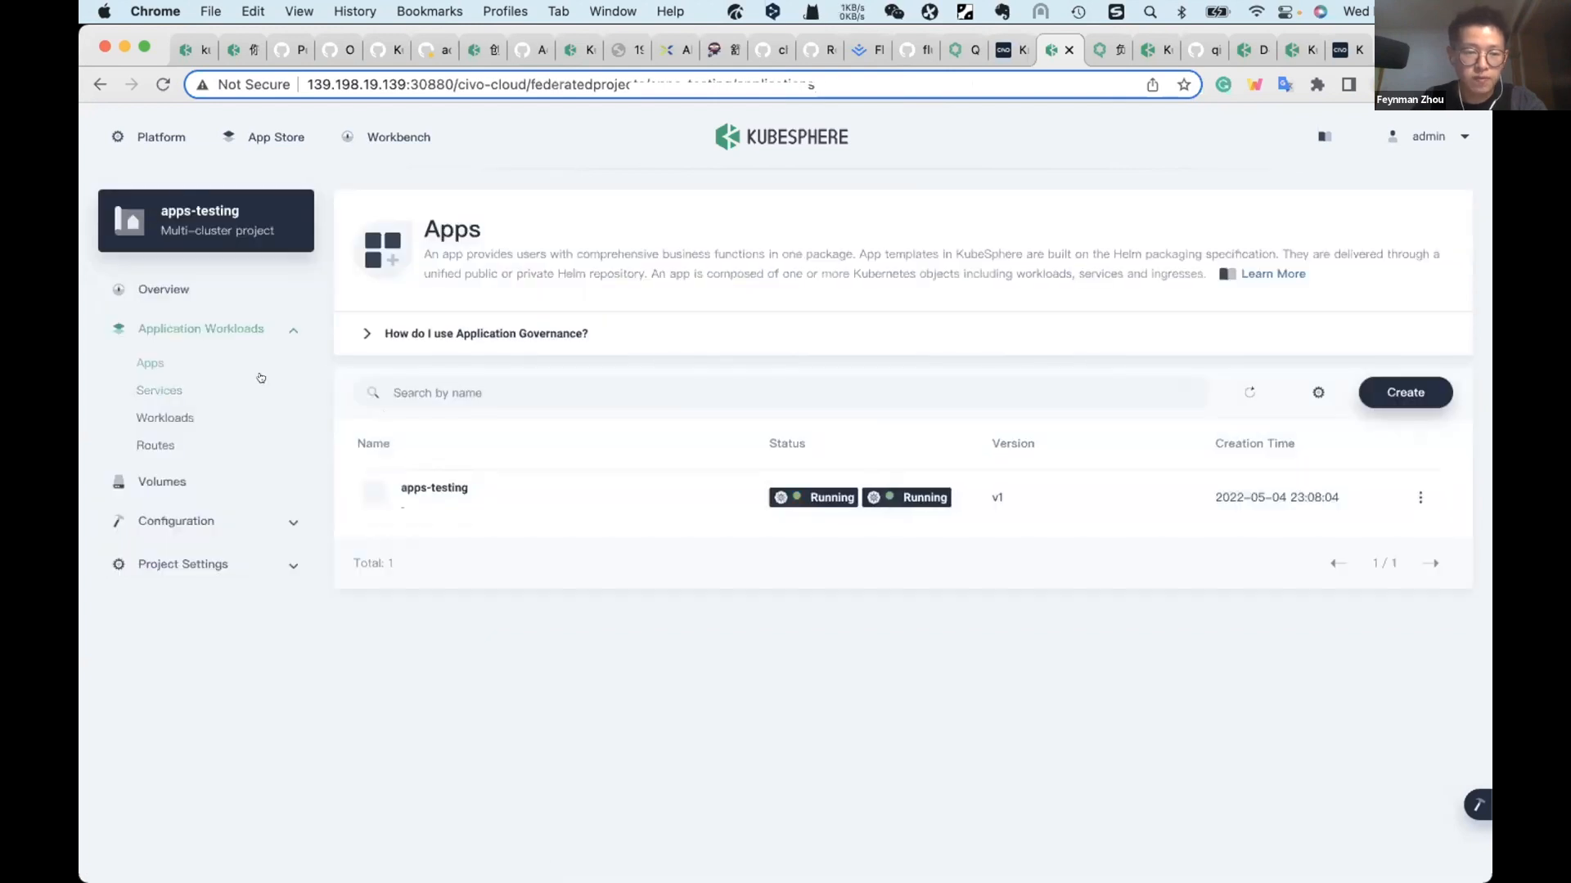
click(171, 379)
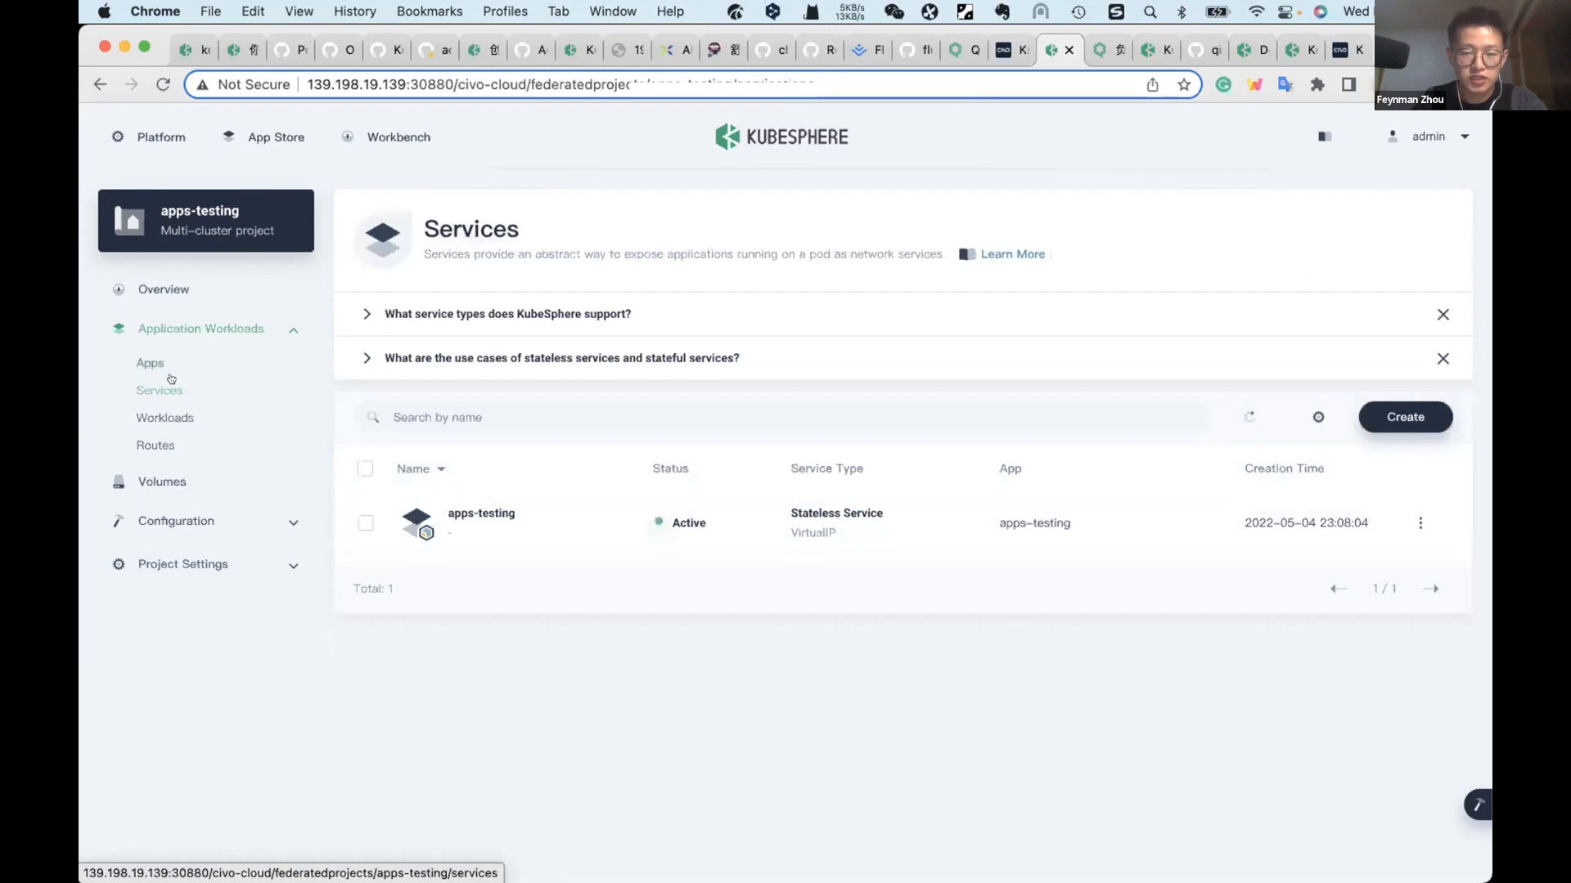
click(508, 515)
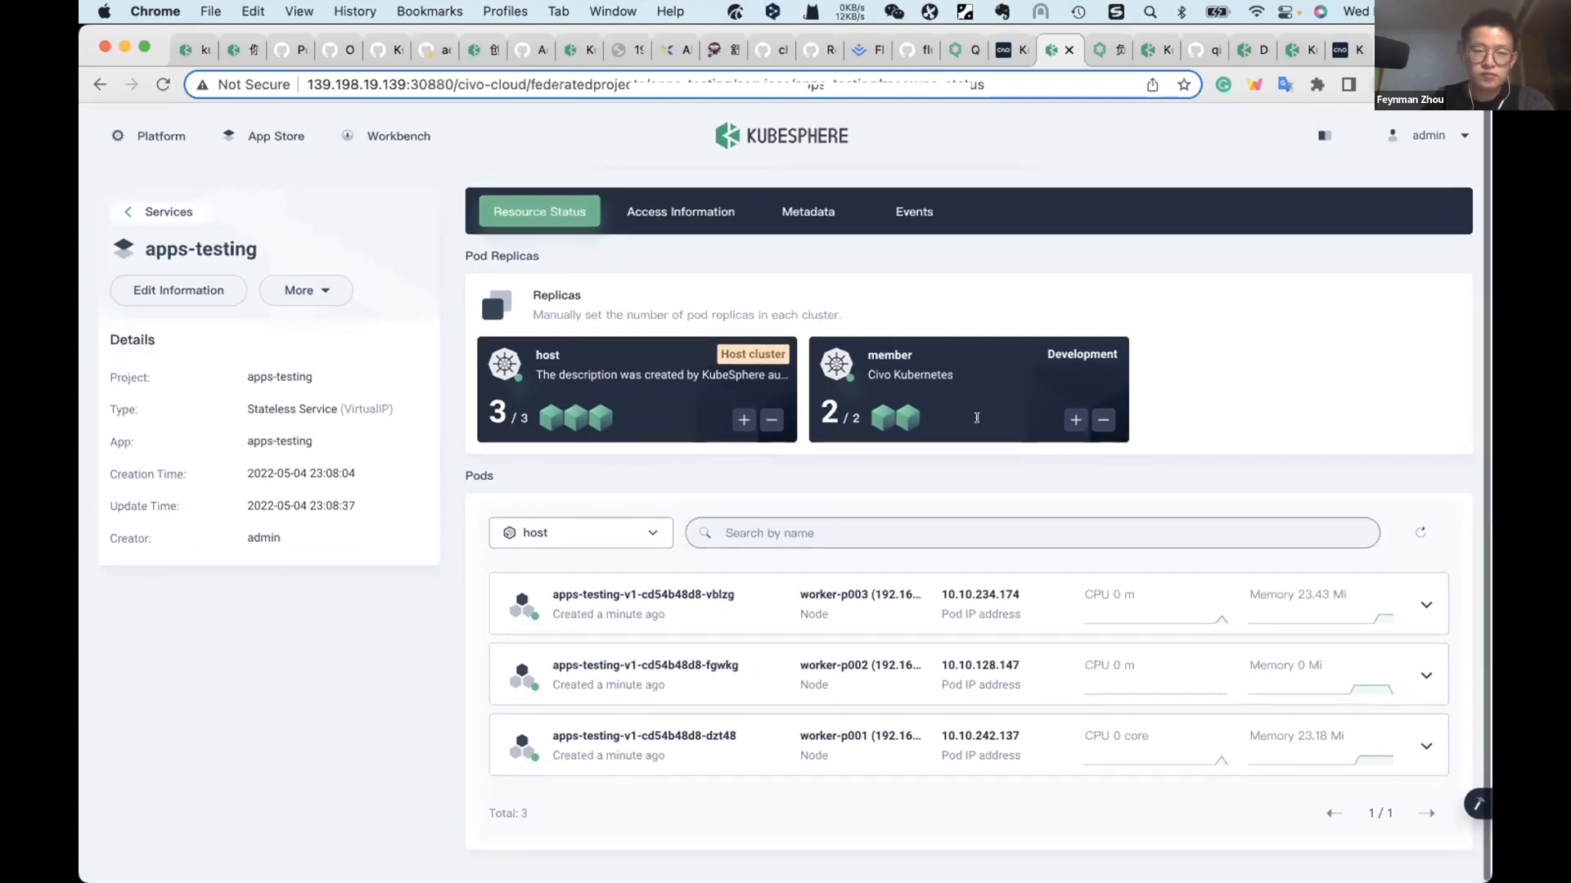
click(674, 214)
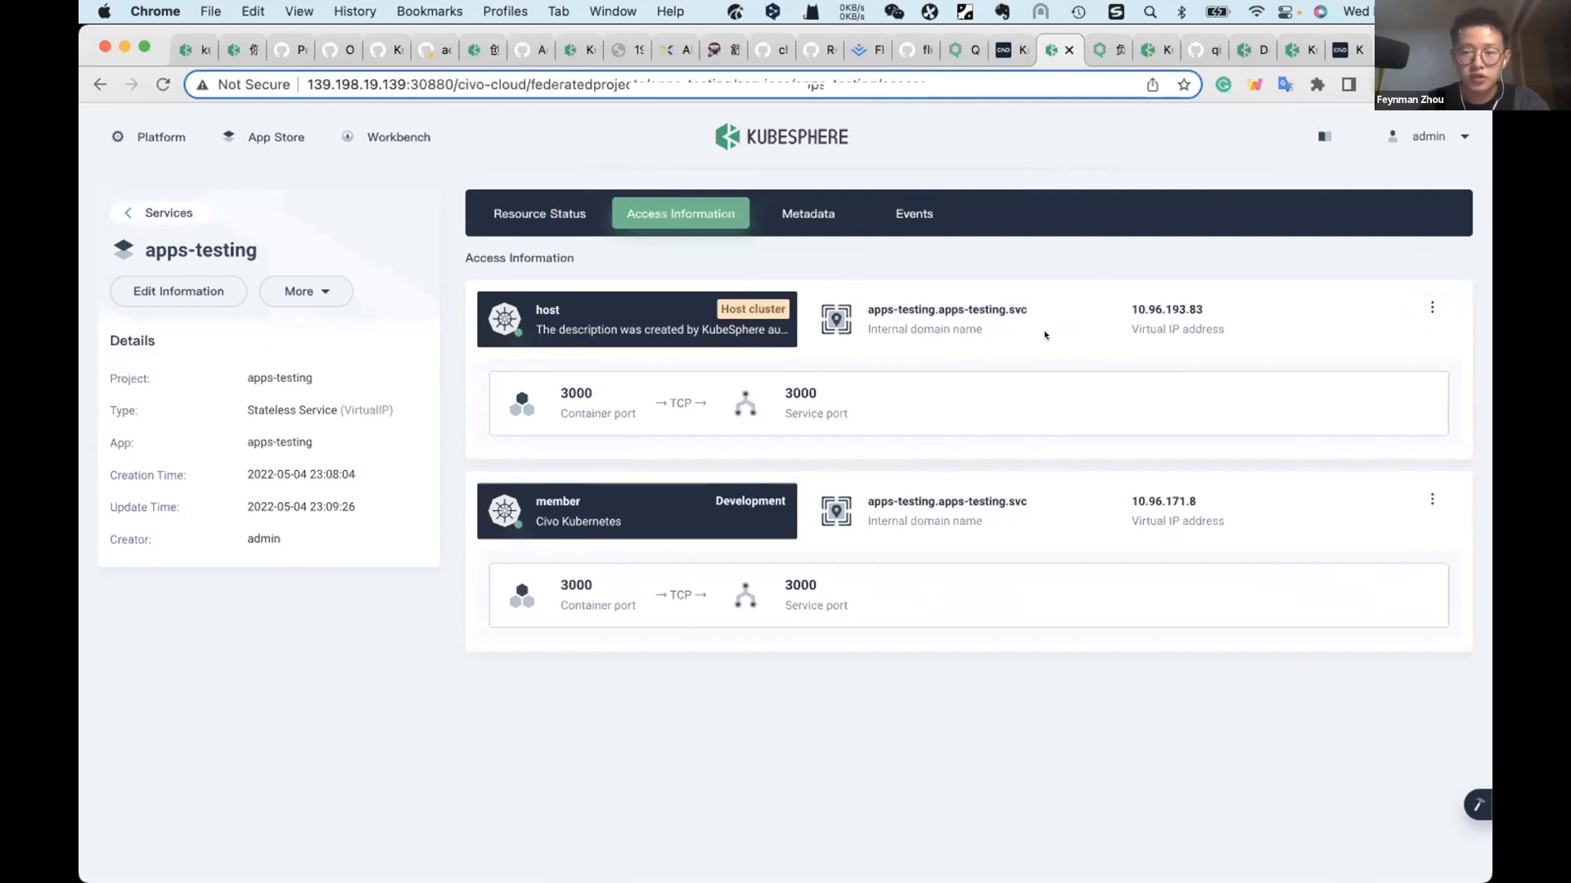
Step: Copy the host service's internal domain name and run curl apps-testing.apps-testing.svc:3000 in the host cluster's kubectl terminal
drag(1023, 309, 857, 310)
key(super+c)
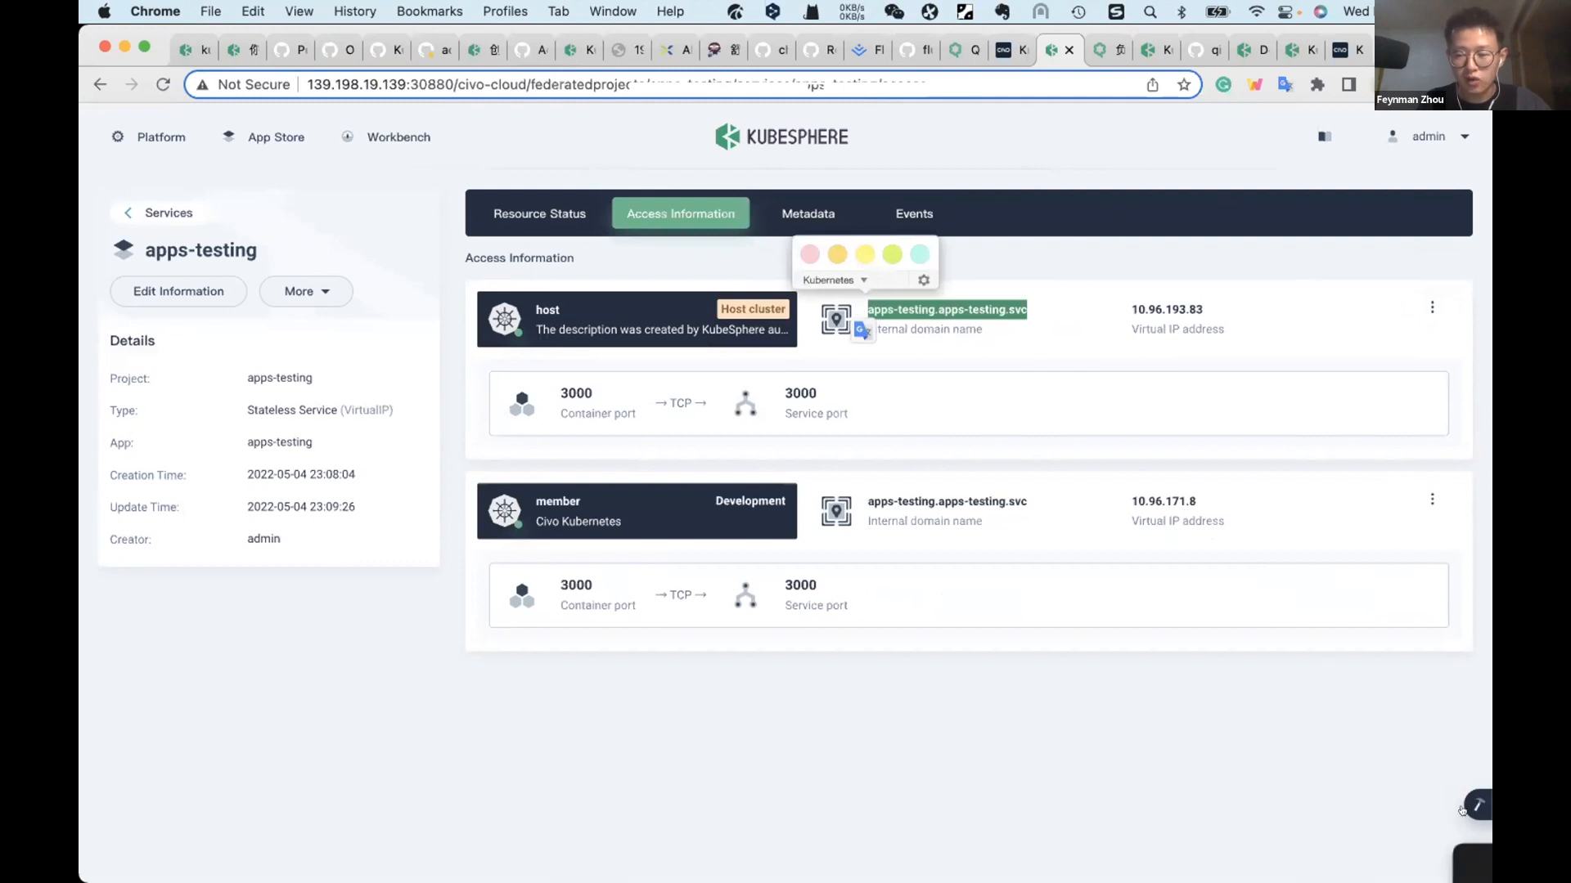
mouse_move(1478, 805)
click(1344, 684)
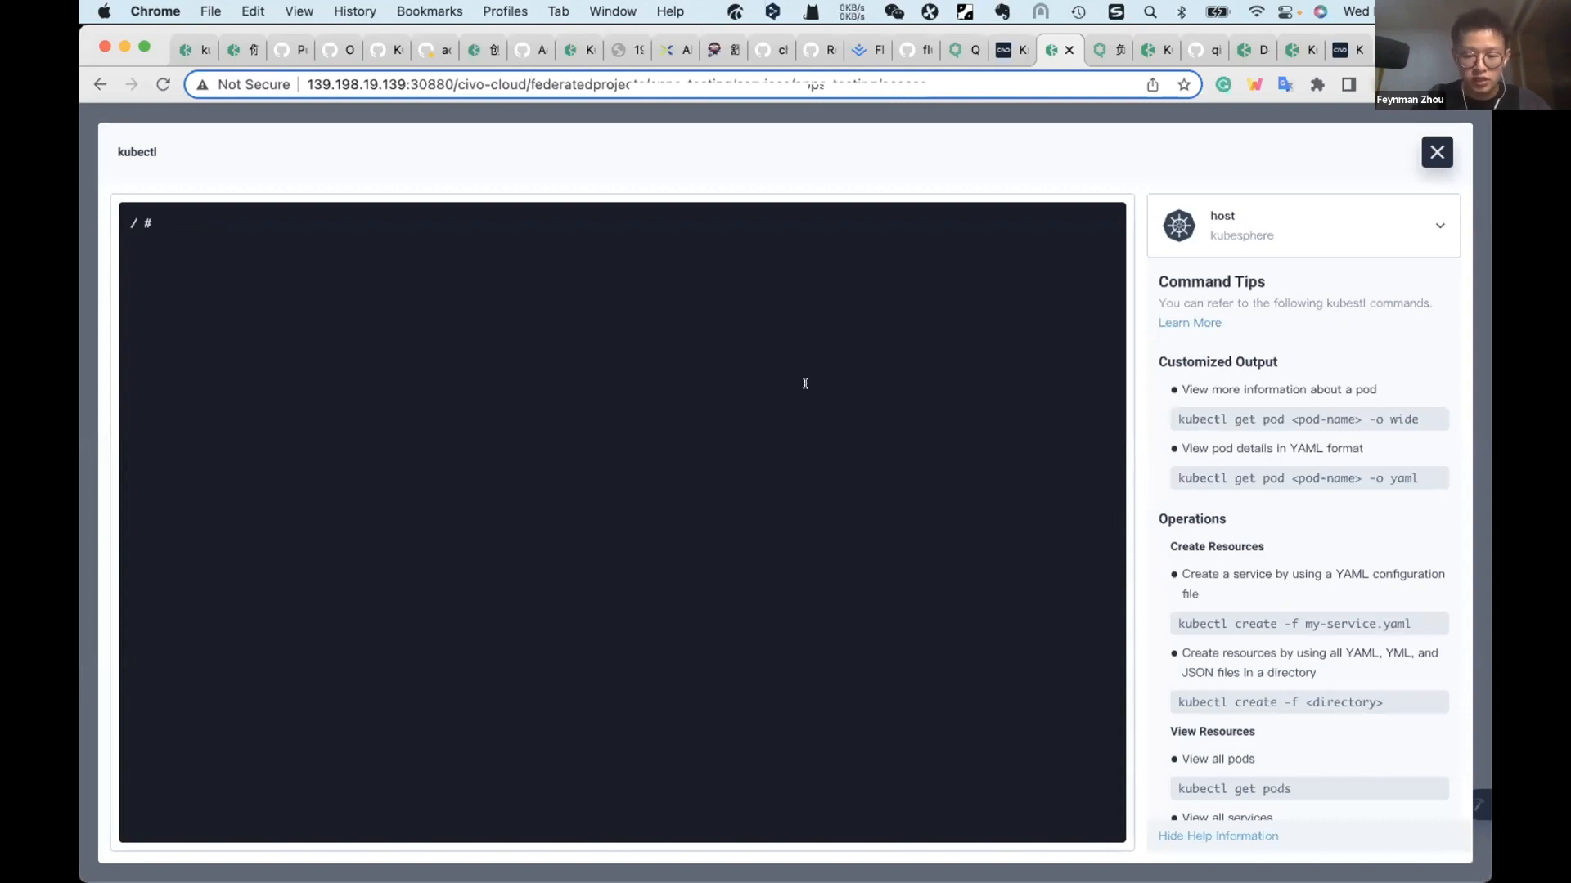
text(curl)
key(super+v)
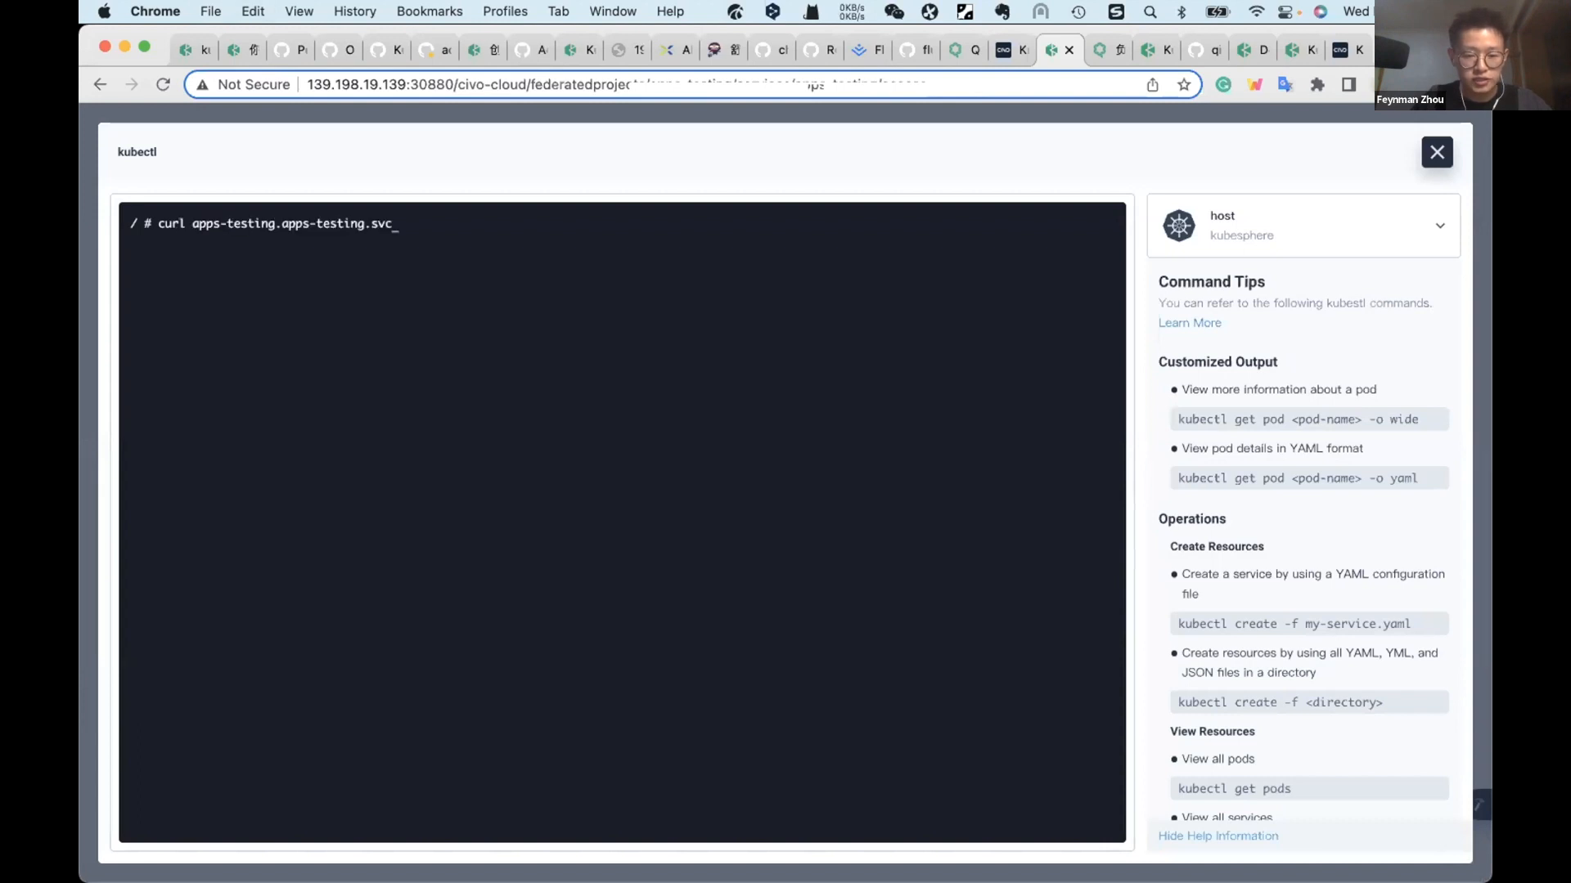
text(:3000)
key(Return)
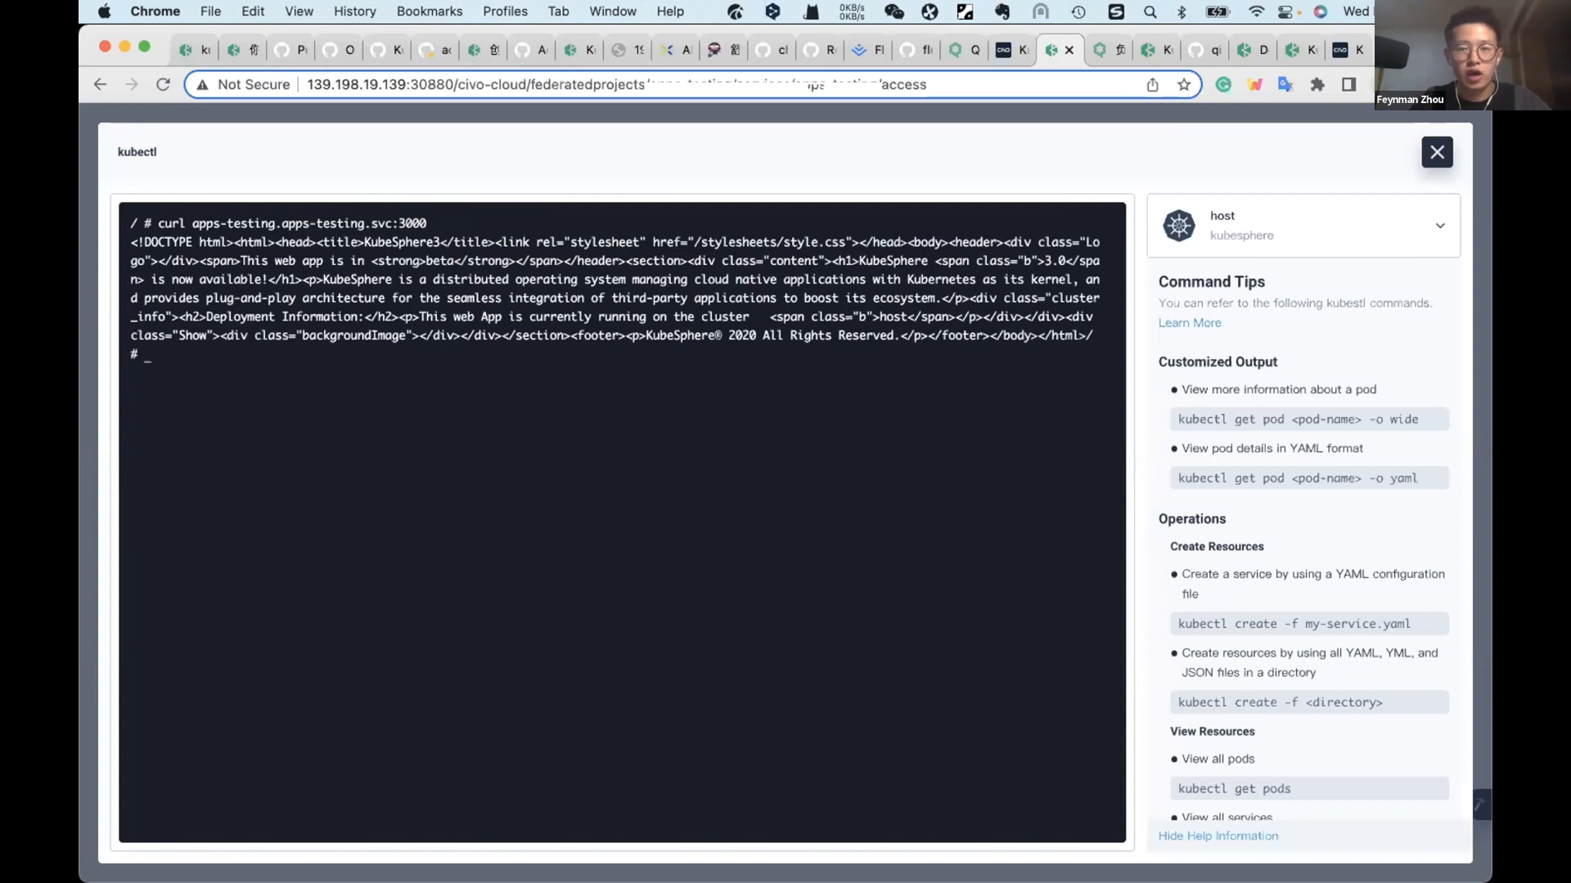
Step: Open host.apptesting.io in a new browser tab and reload the page to check the host route
key(super+t)
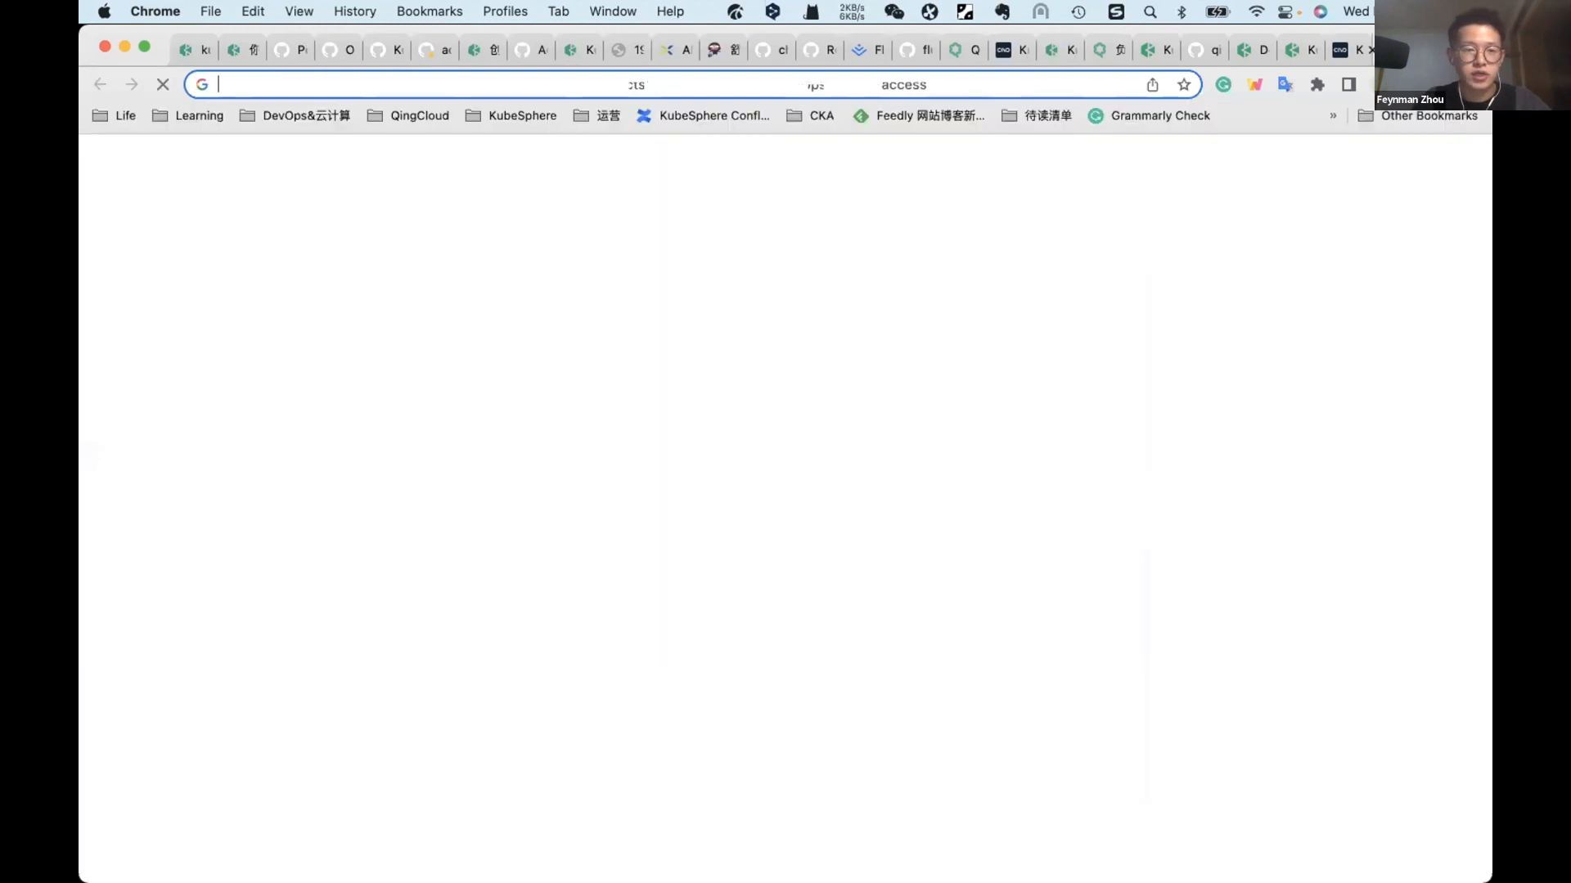
text(h)
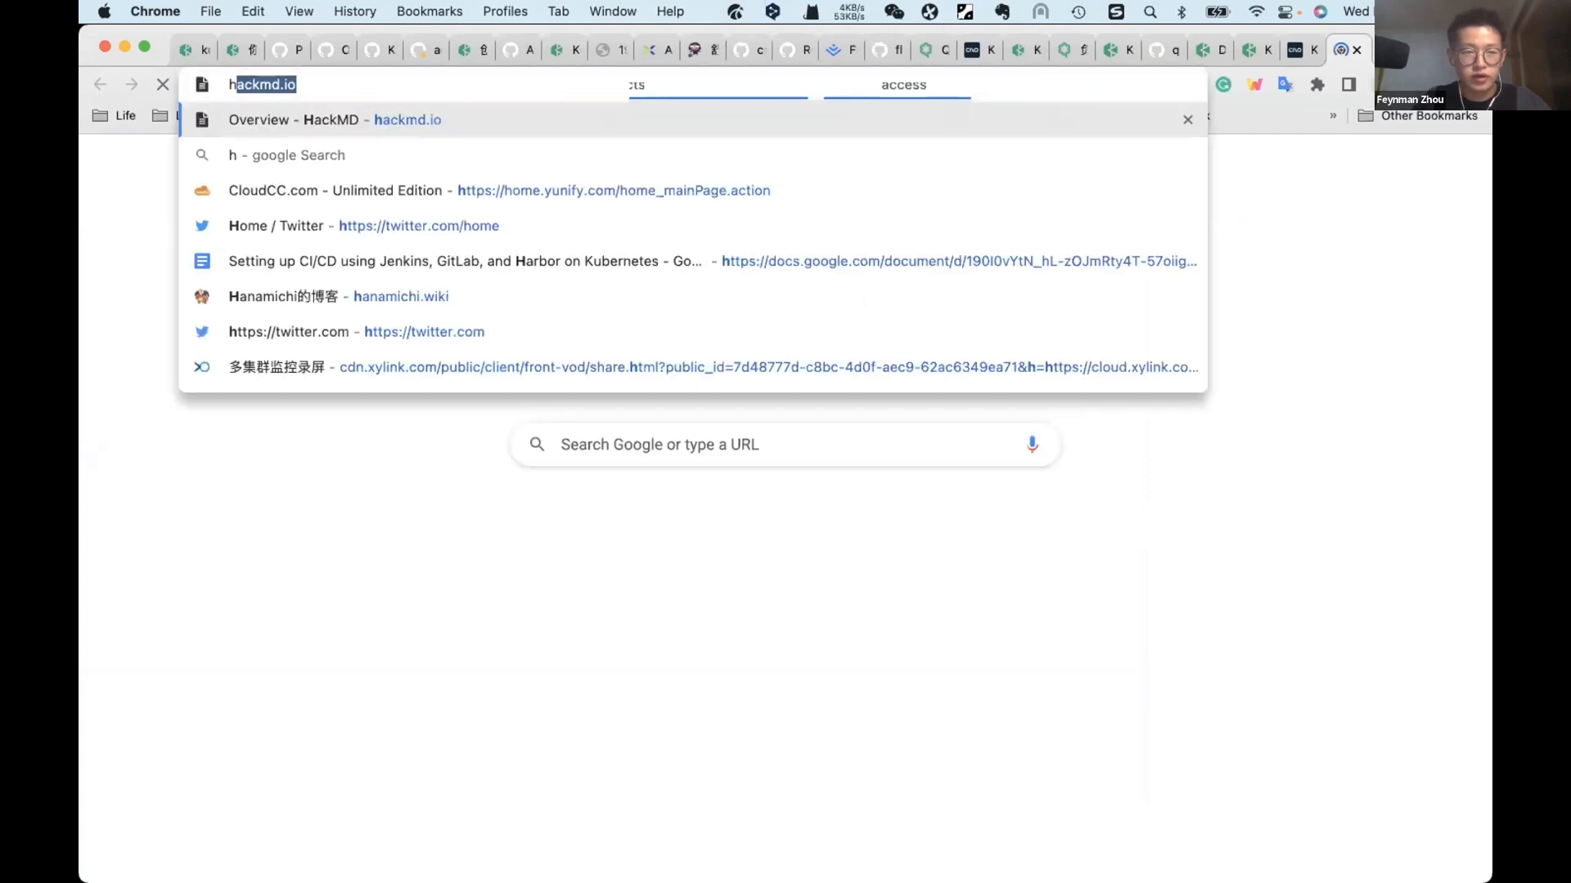
text(ost.)
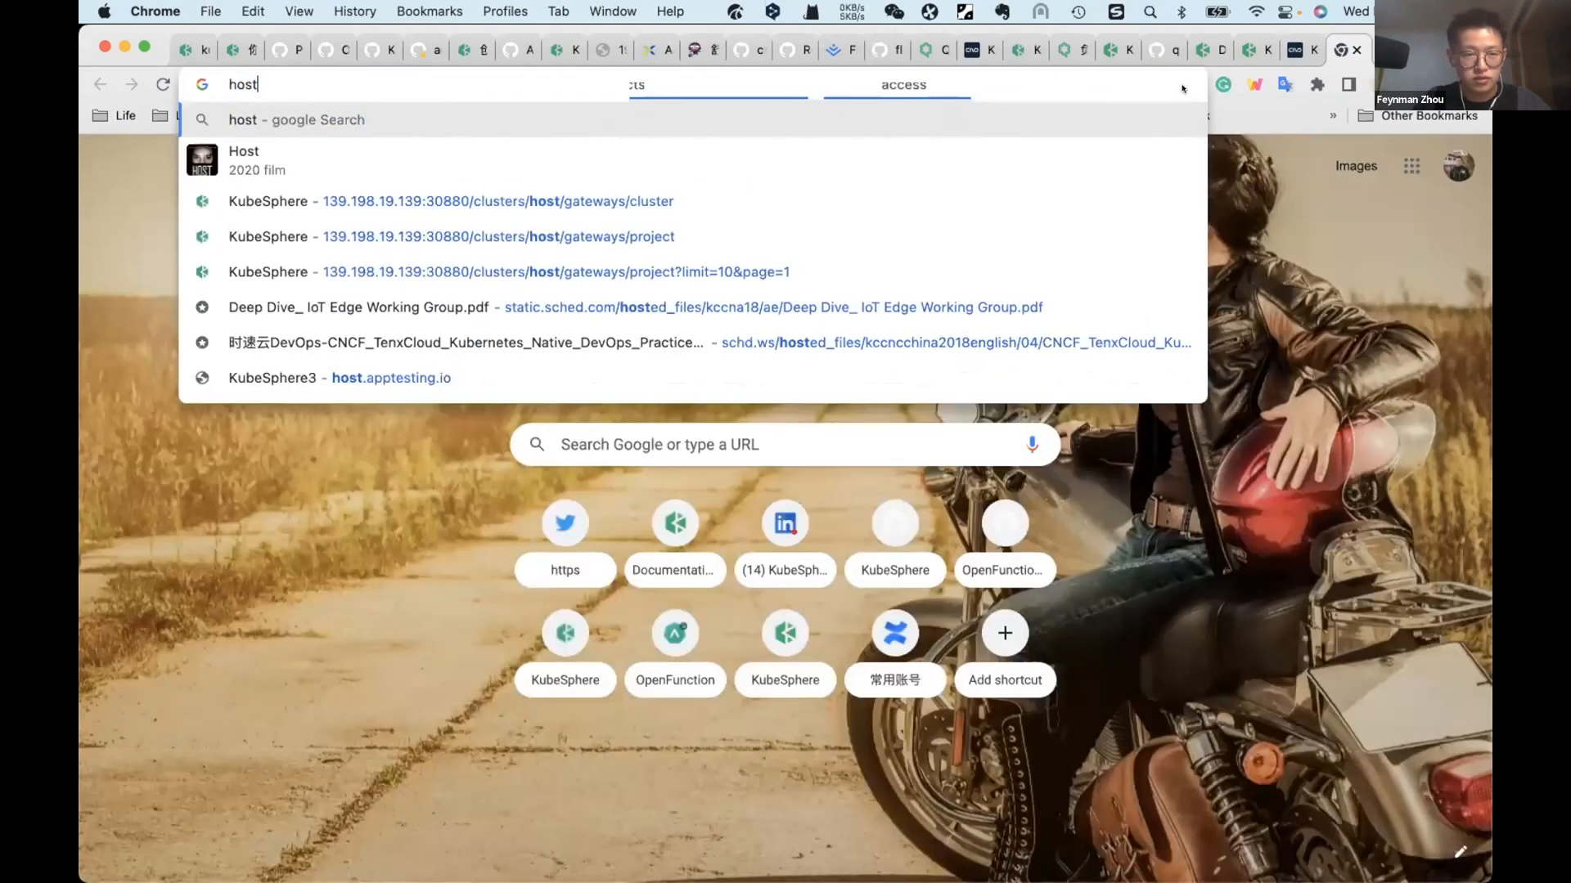
text(ap)
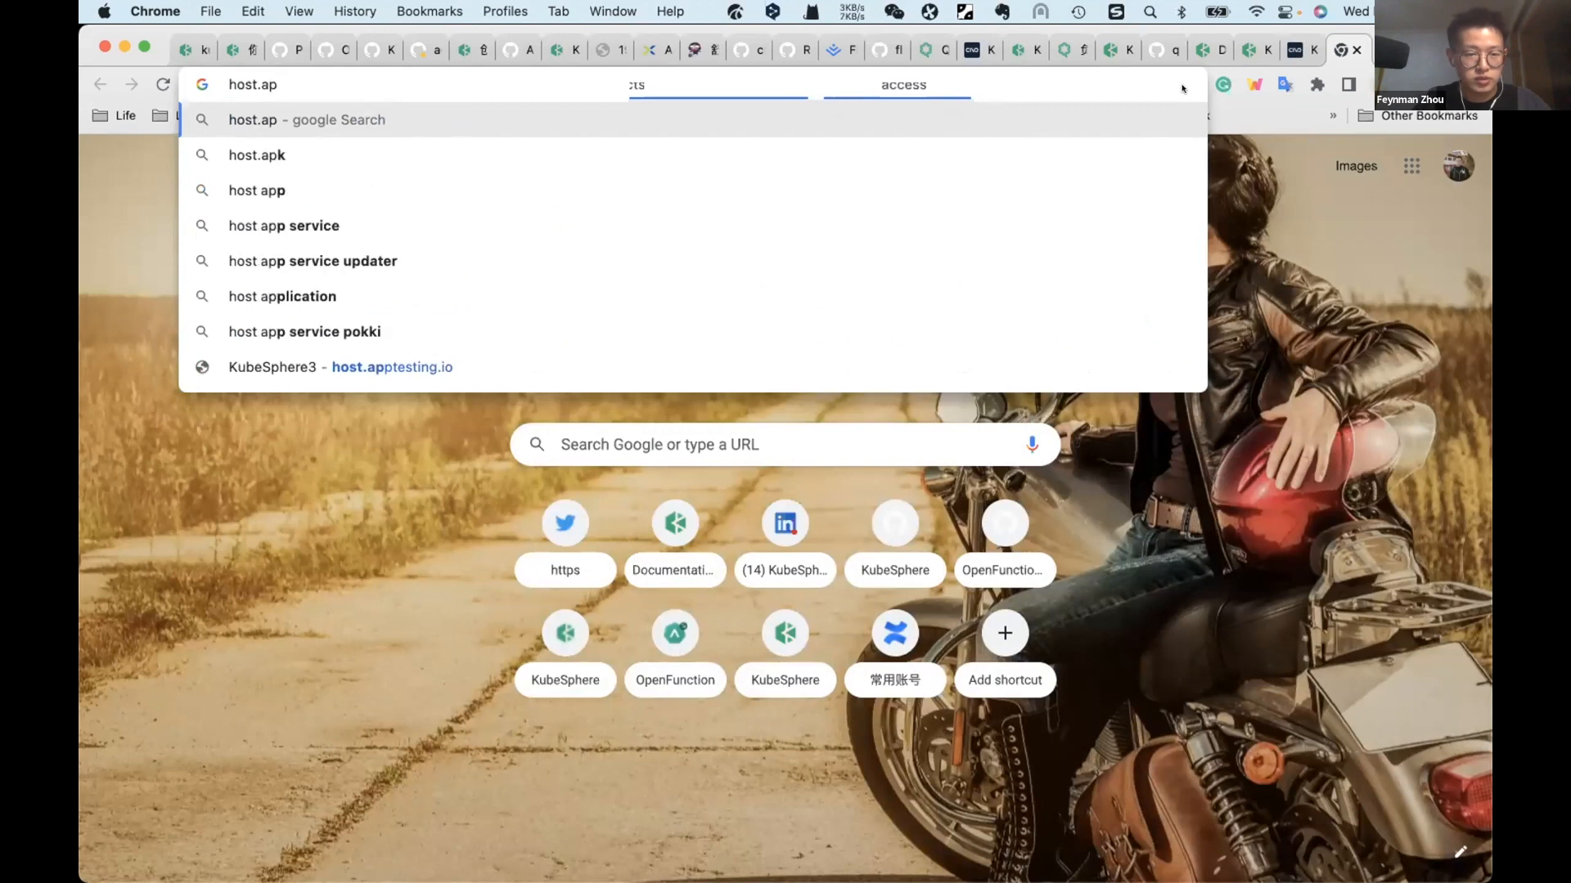
click(700, 352)
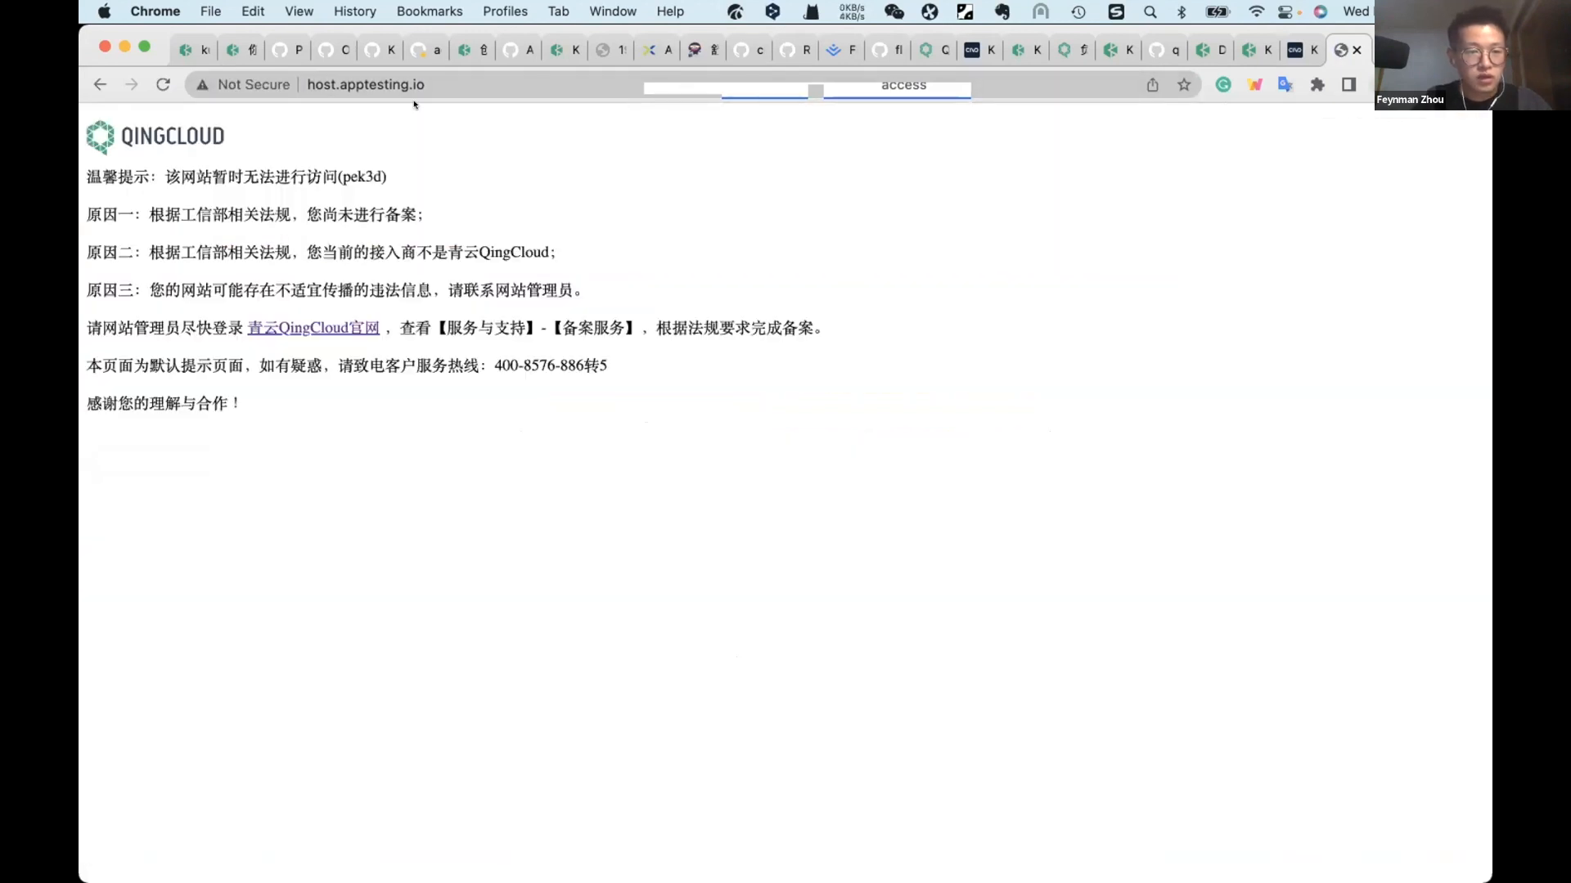
key(super+r)
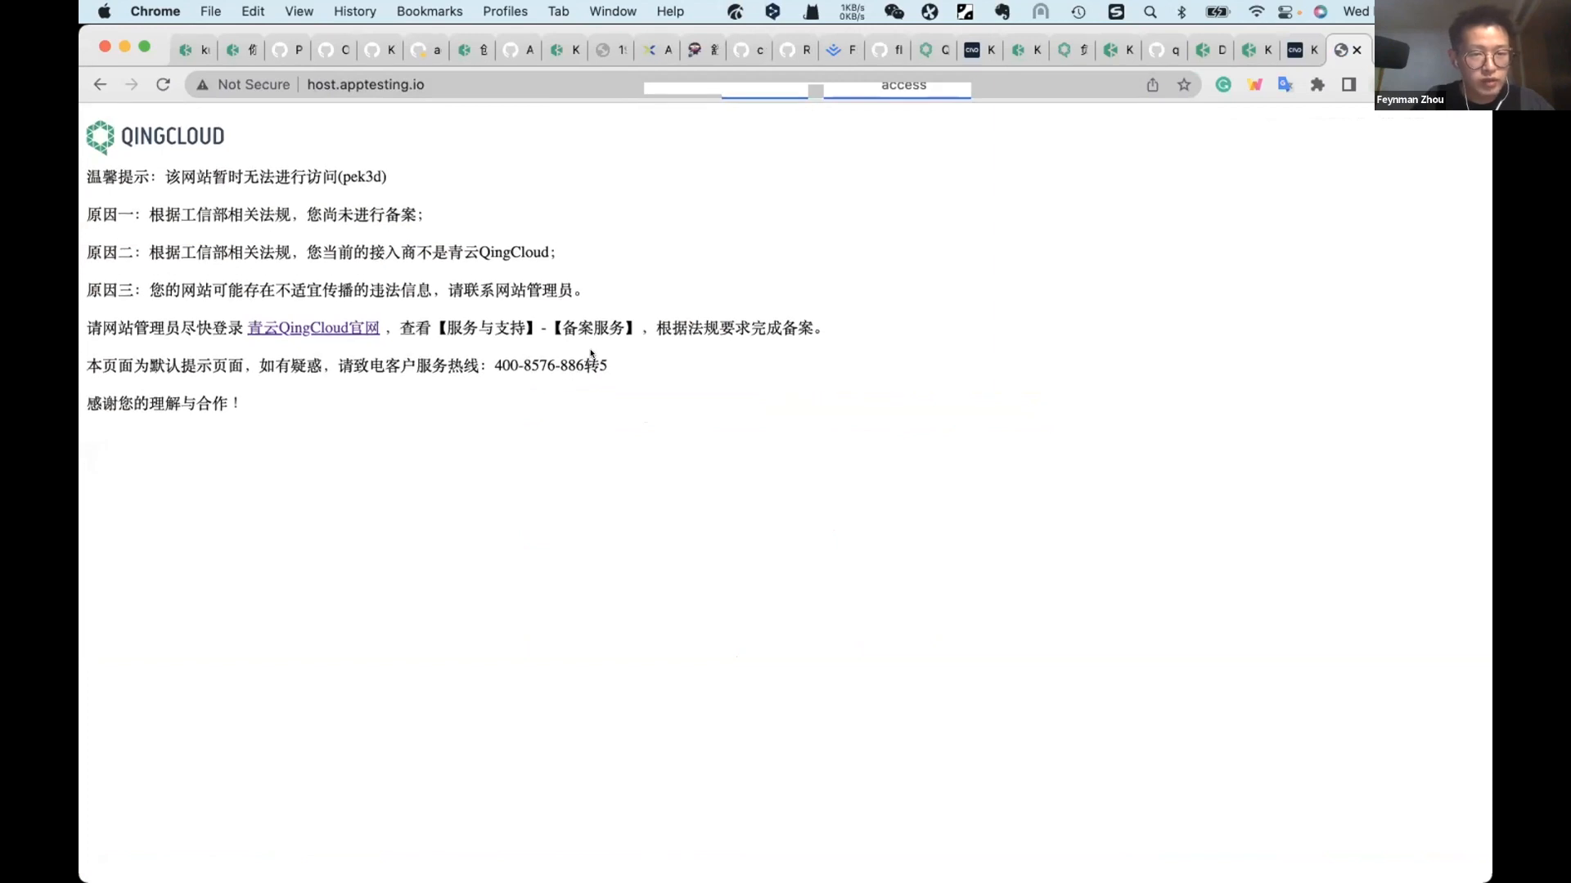
click(446, 85)
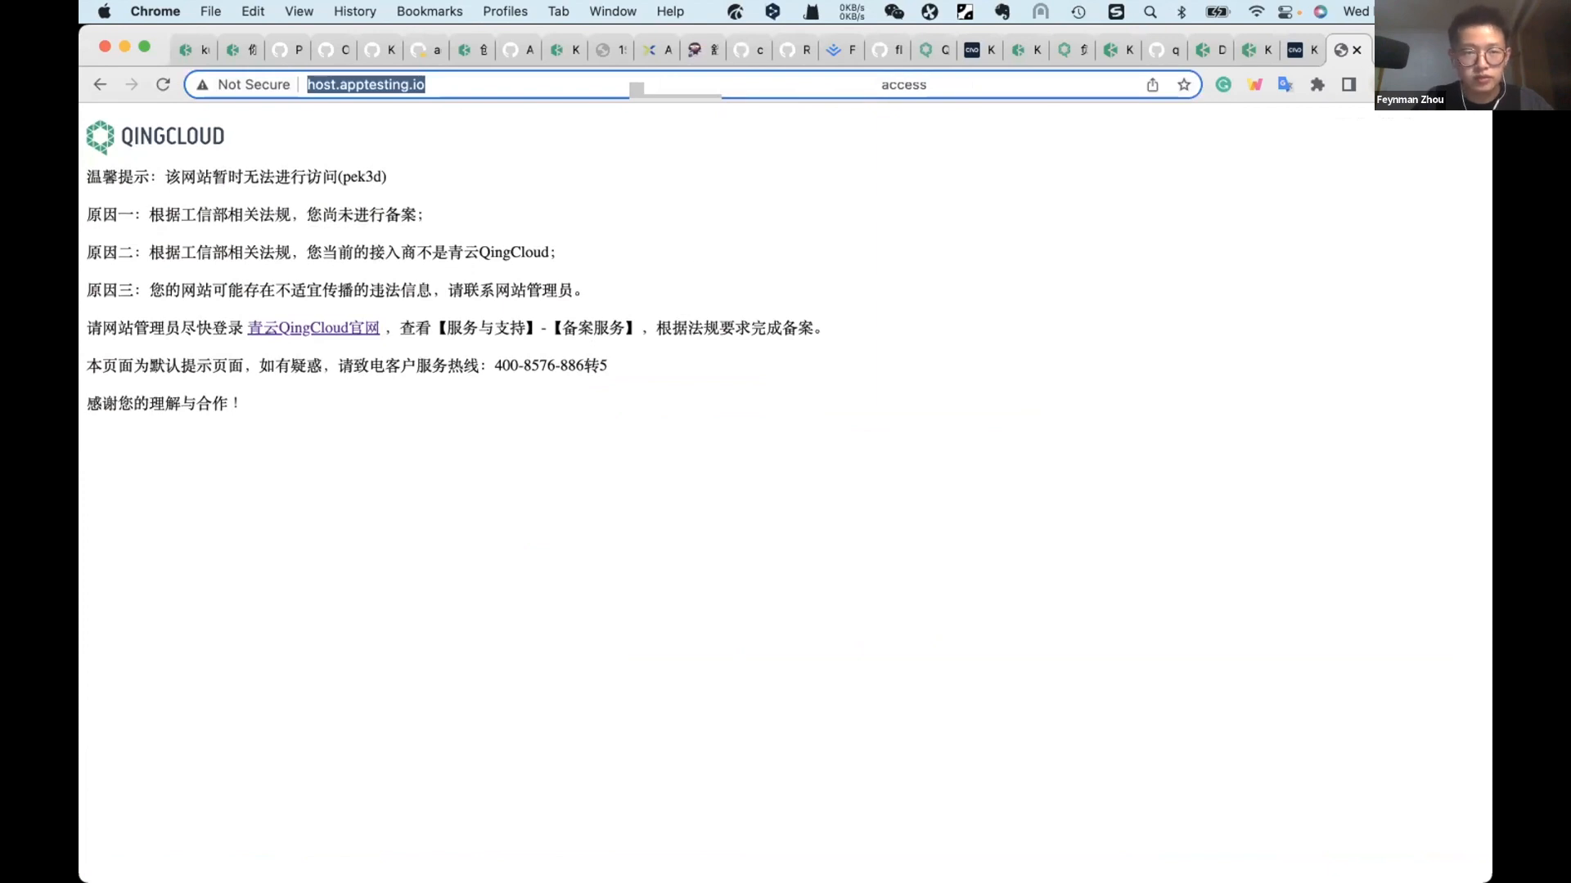
Step: Open member.apptesting.io in another browser tab to check the member route
key(super+t)
text(m)
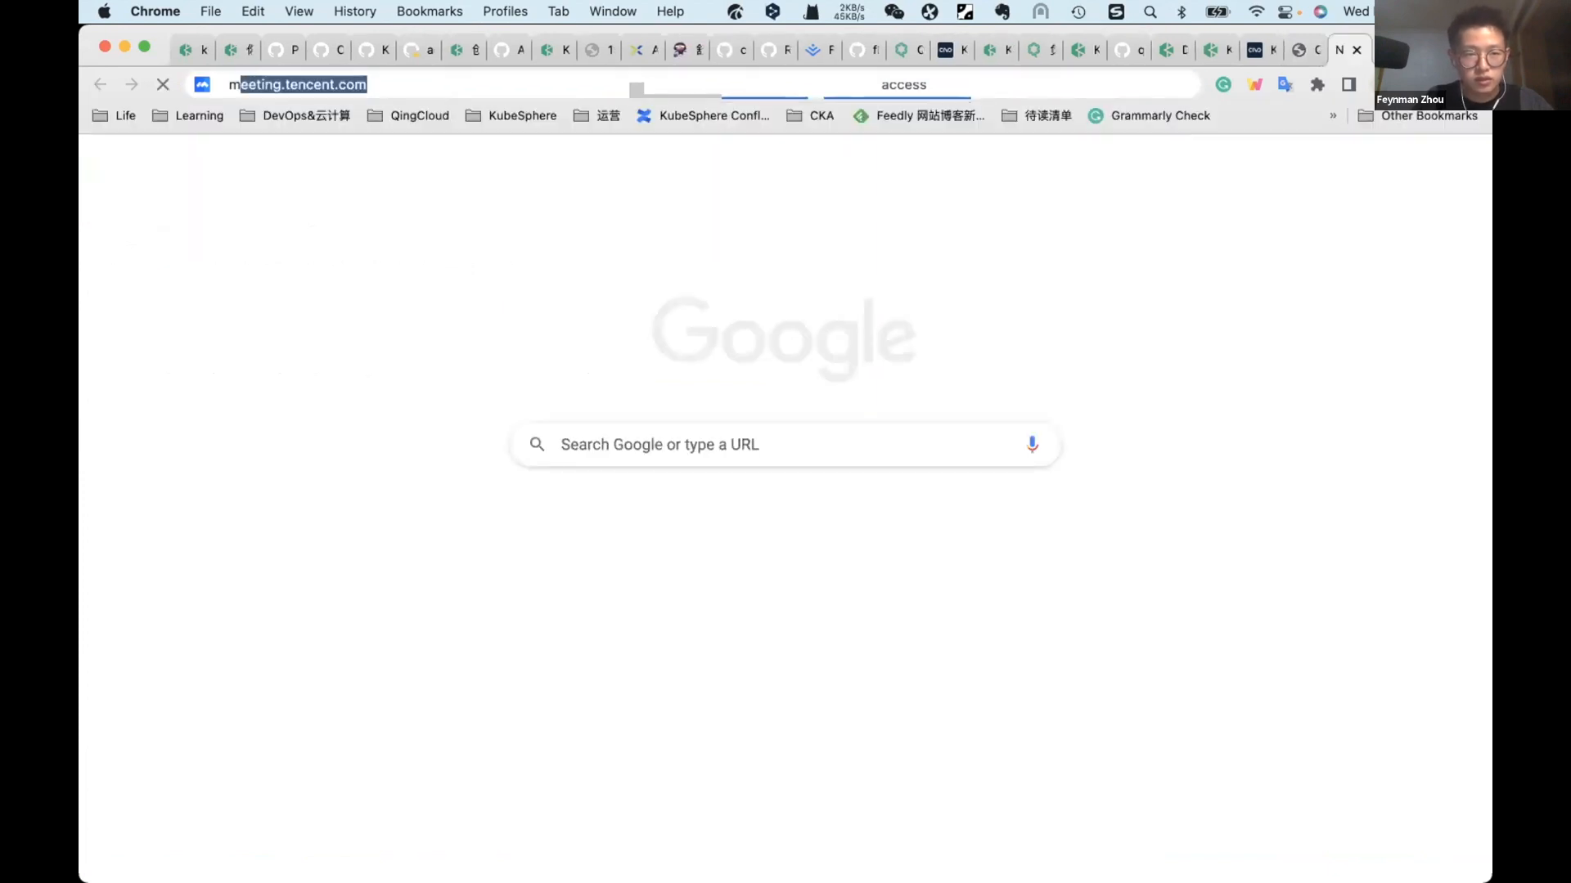
text(ember.)
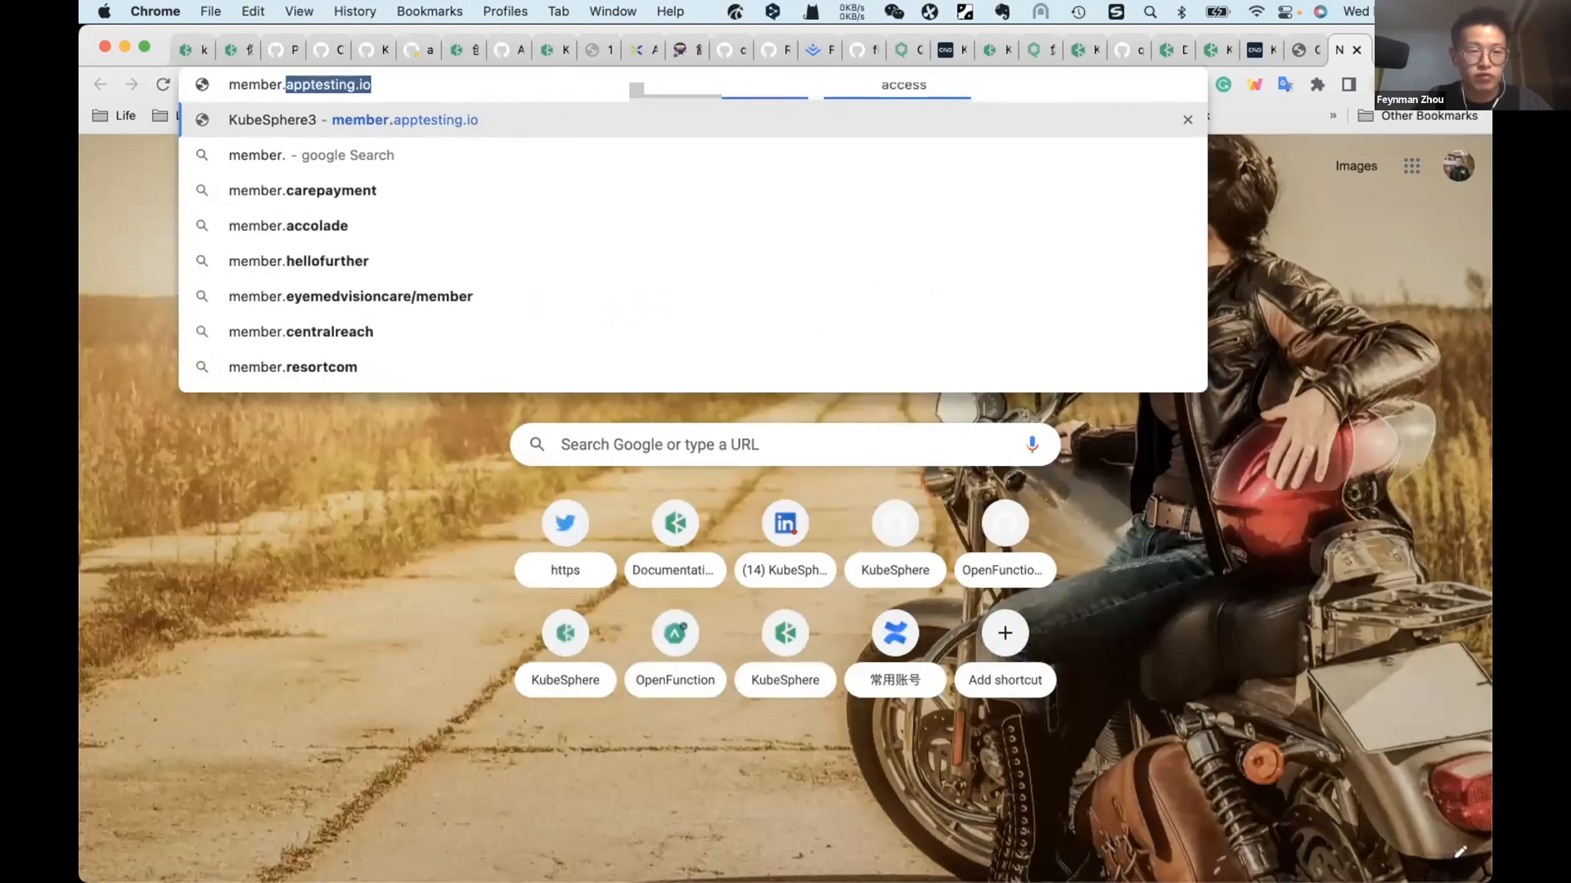
key(Return)
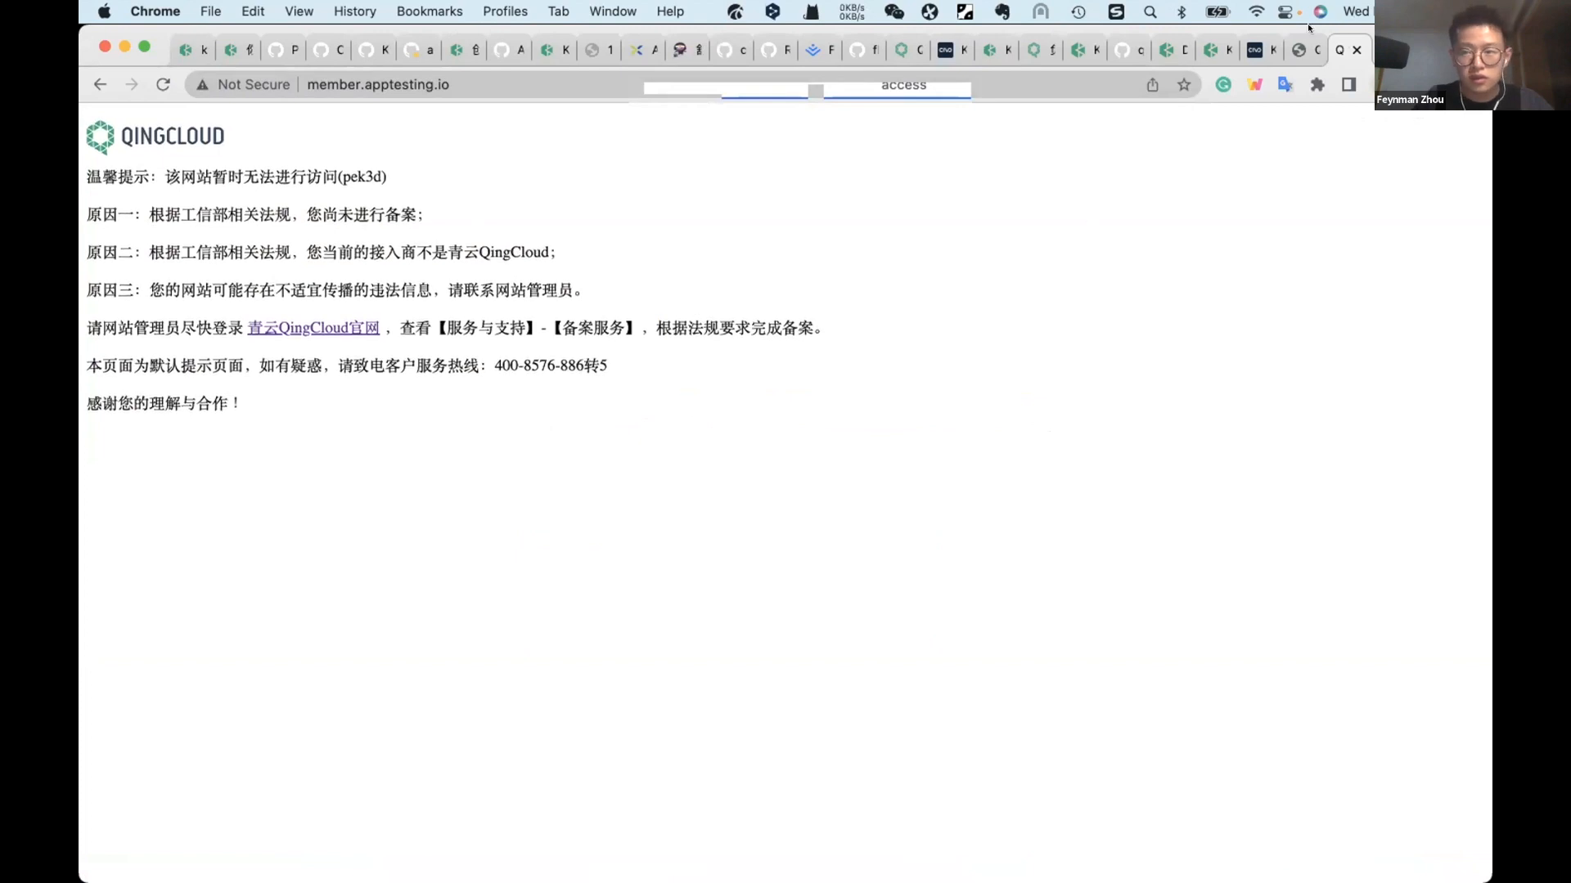
Step: Check the Kubernetes clusters list in the Civo dashboard and return to the host.apptesting.io page
click(1299, 42)
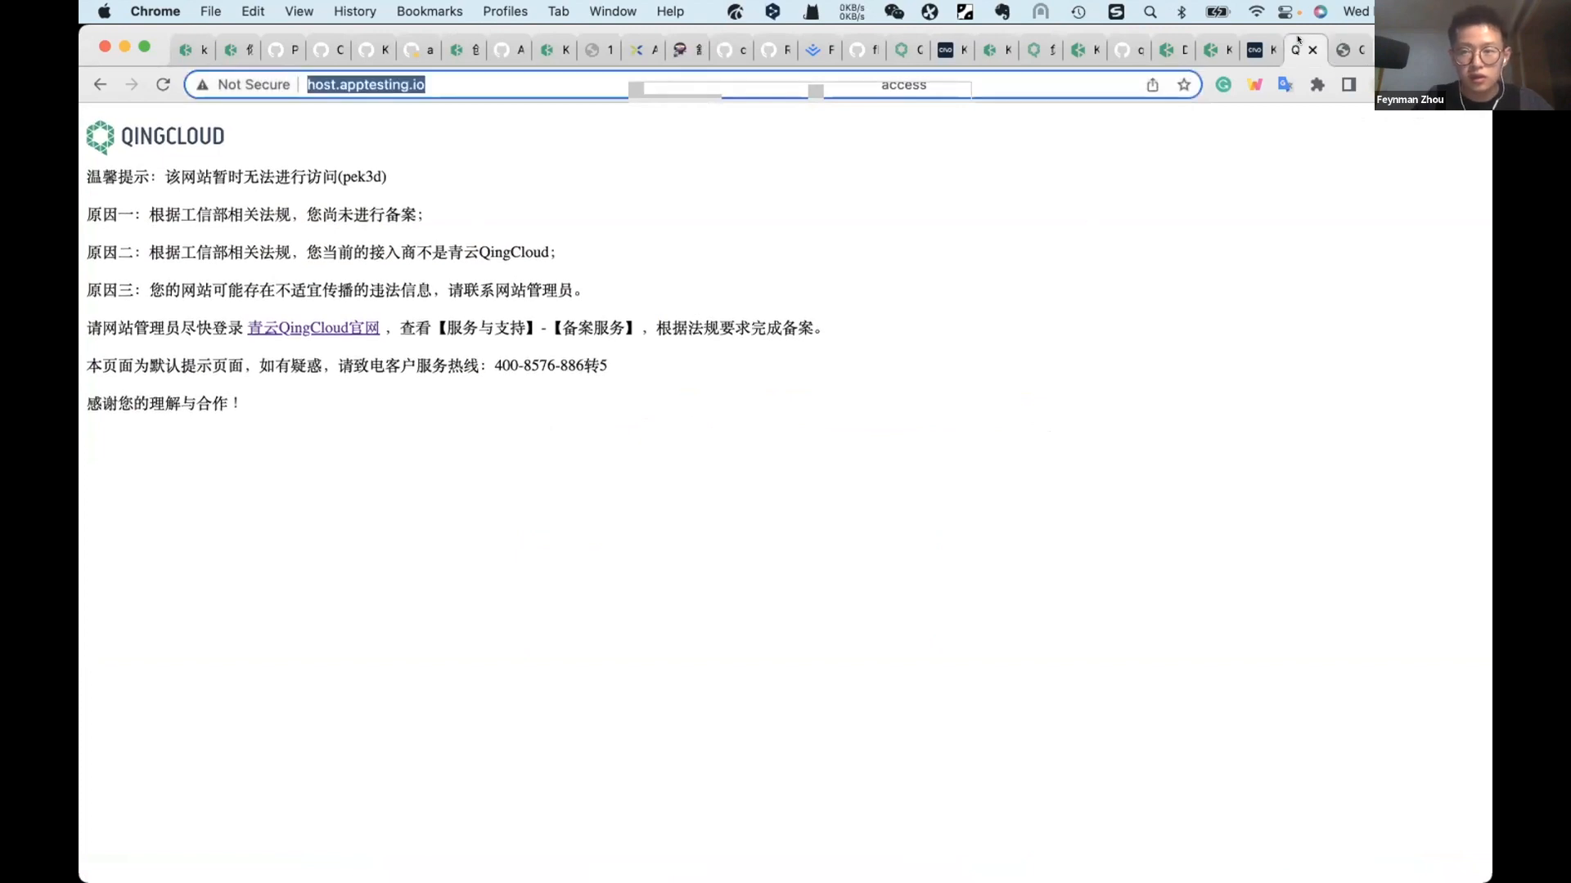
click(1251, 45)
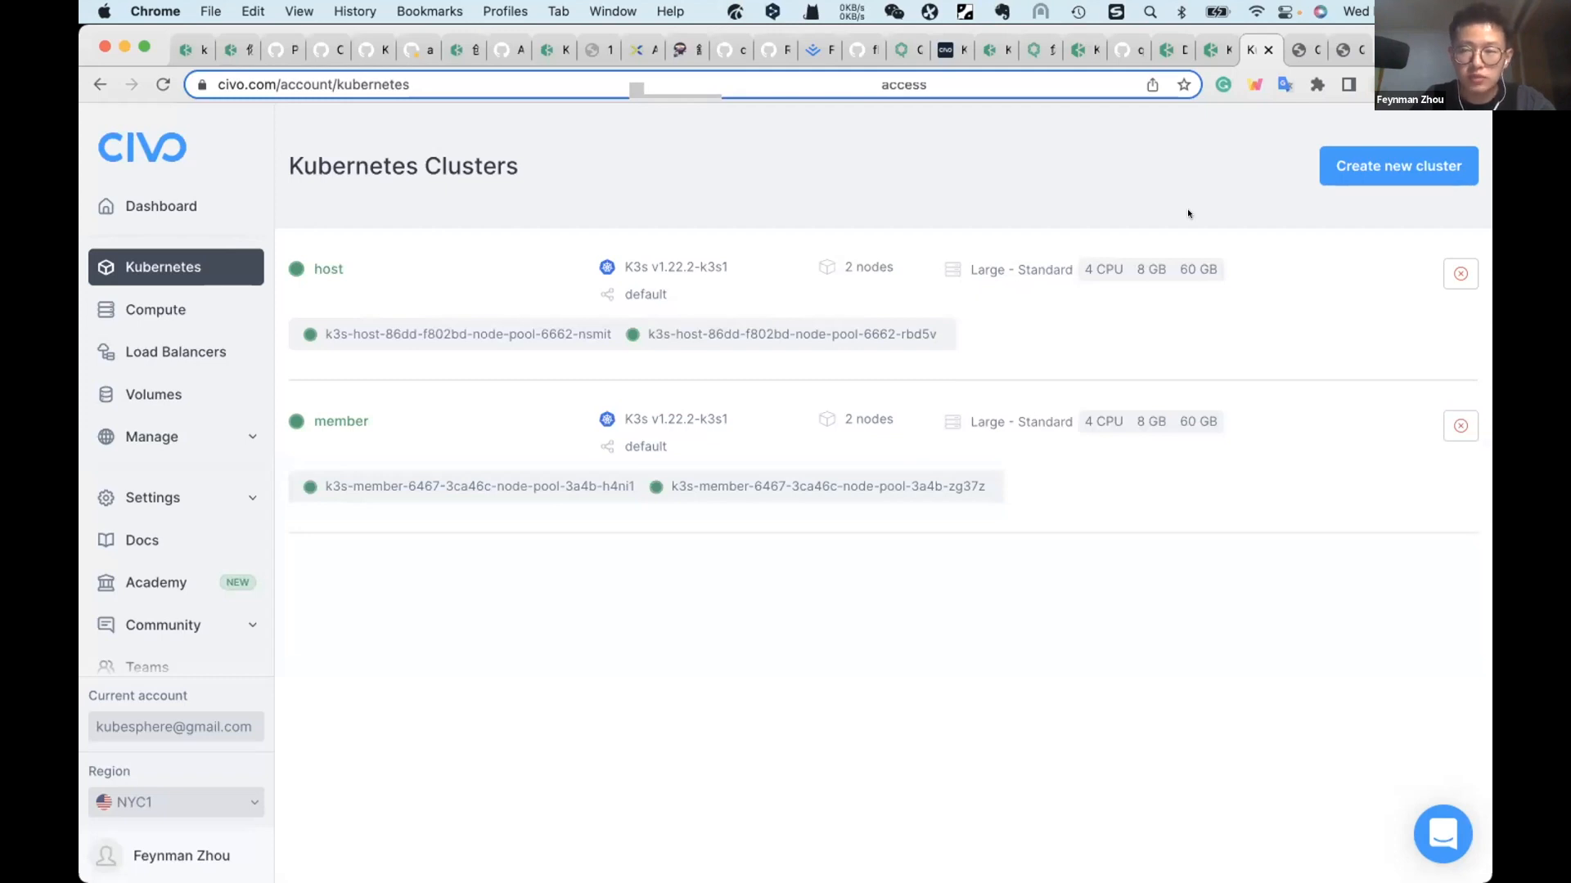
click(1299, 46)
key(super+c)
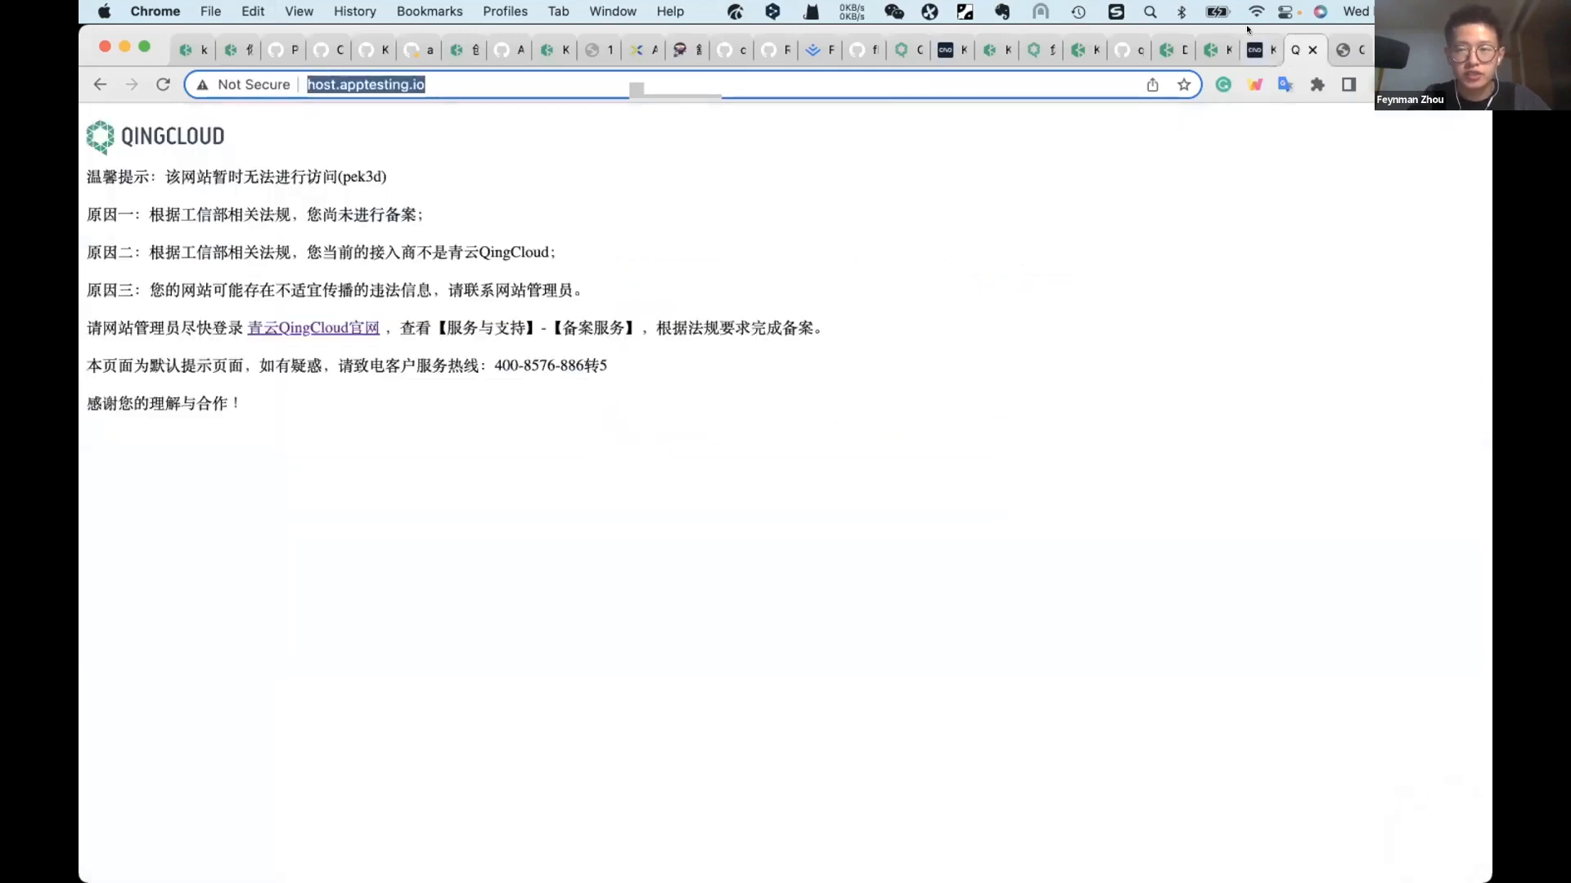
key(super+w)
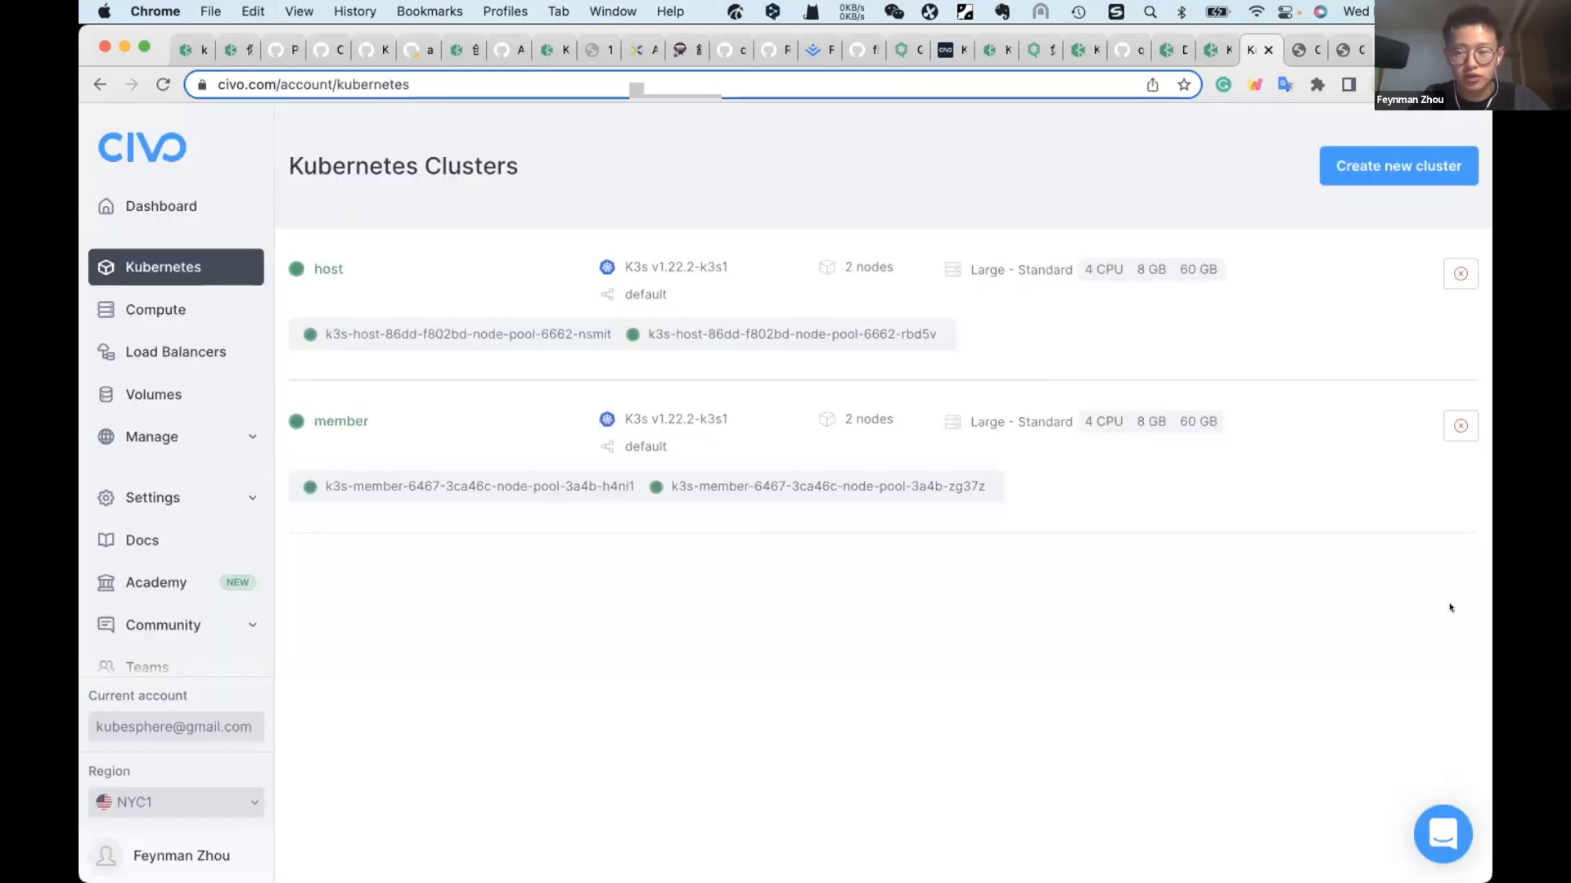
click(1224, 49)
click(1074, 45)
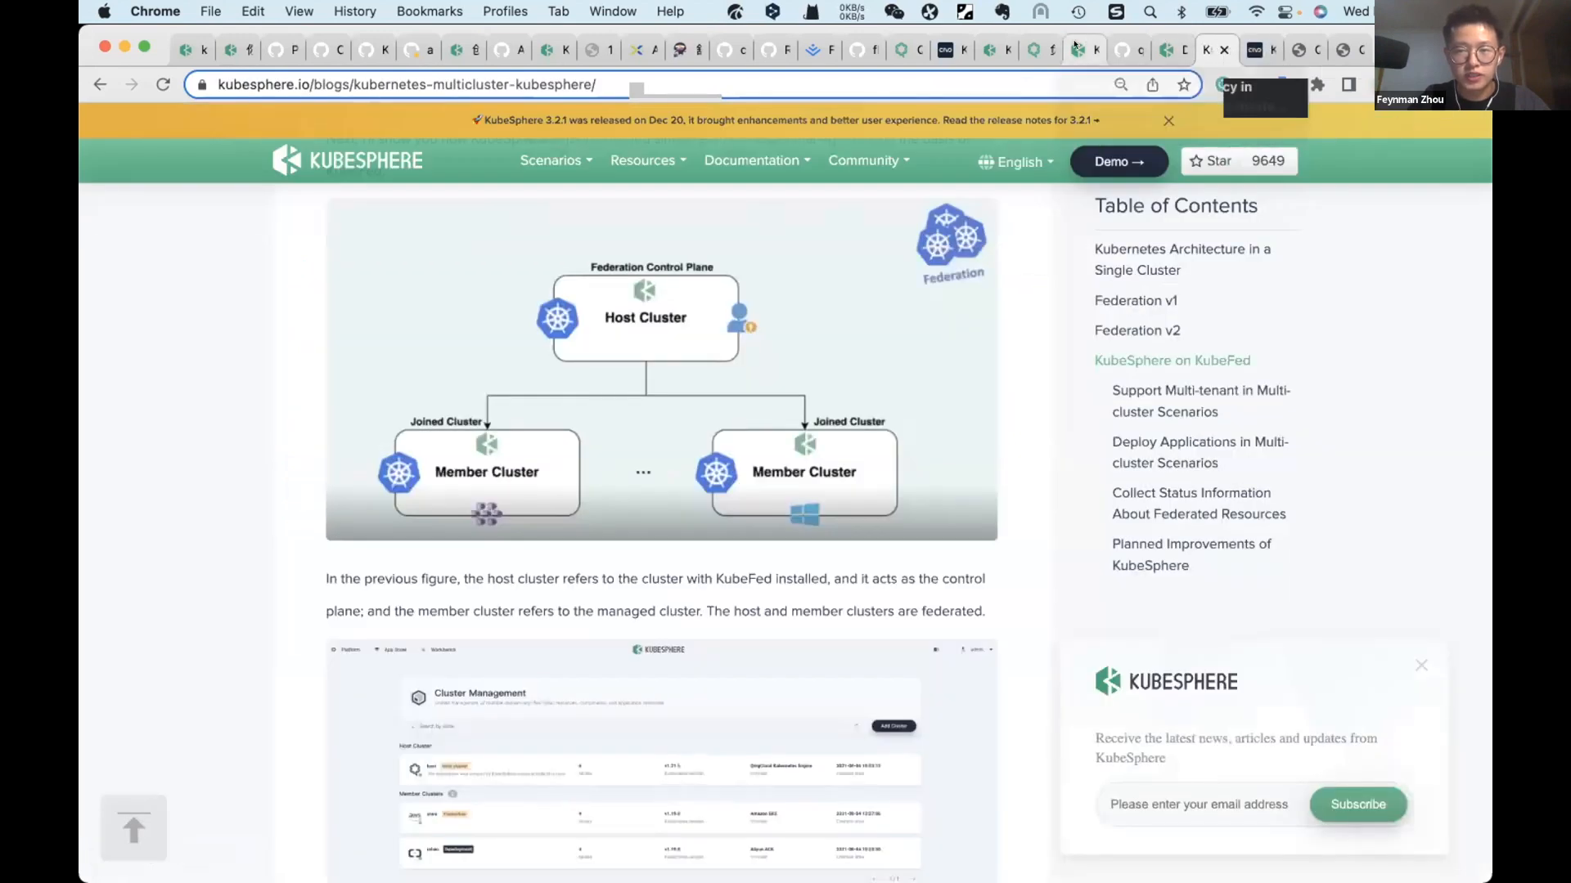
click(993, 47)
text(curl)
key(super+v)
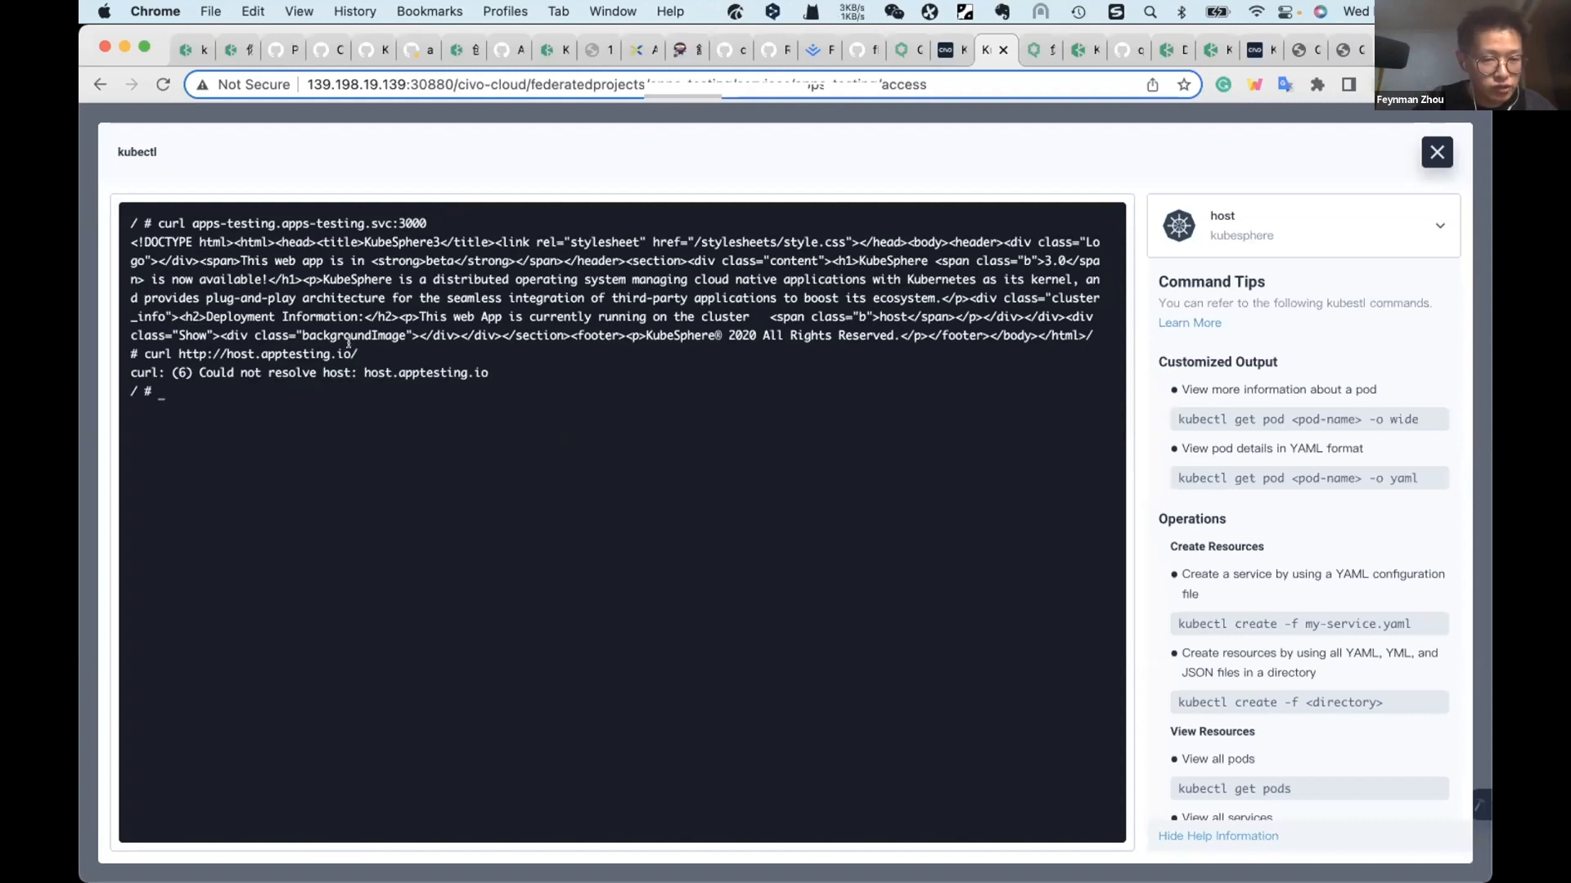
drag(358, 354, 180, 354)
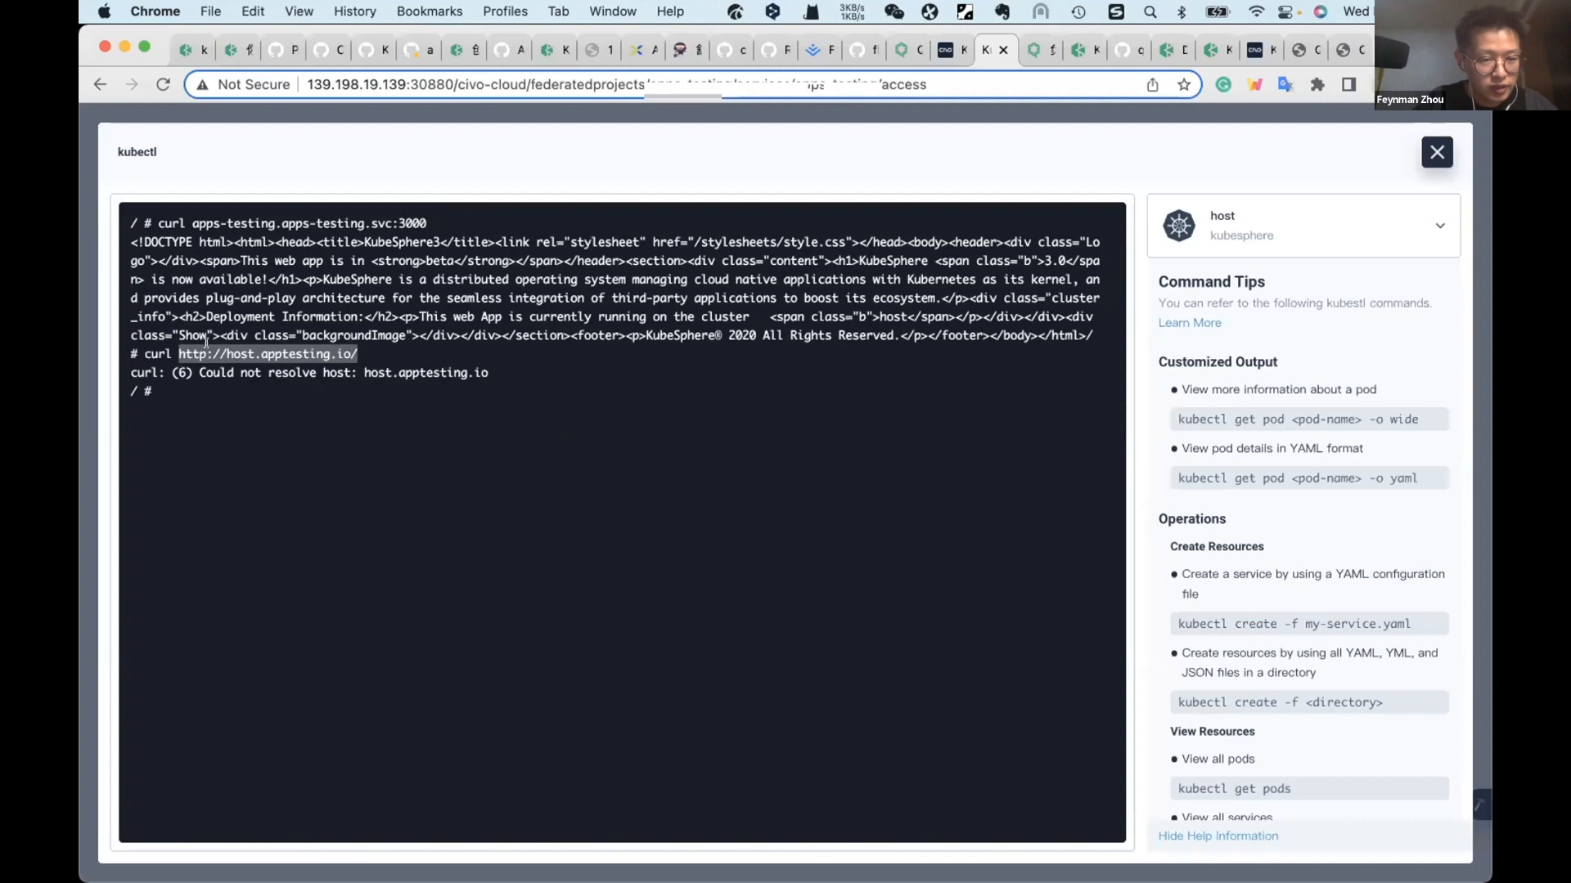
click(778, 496)
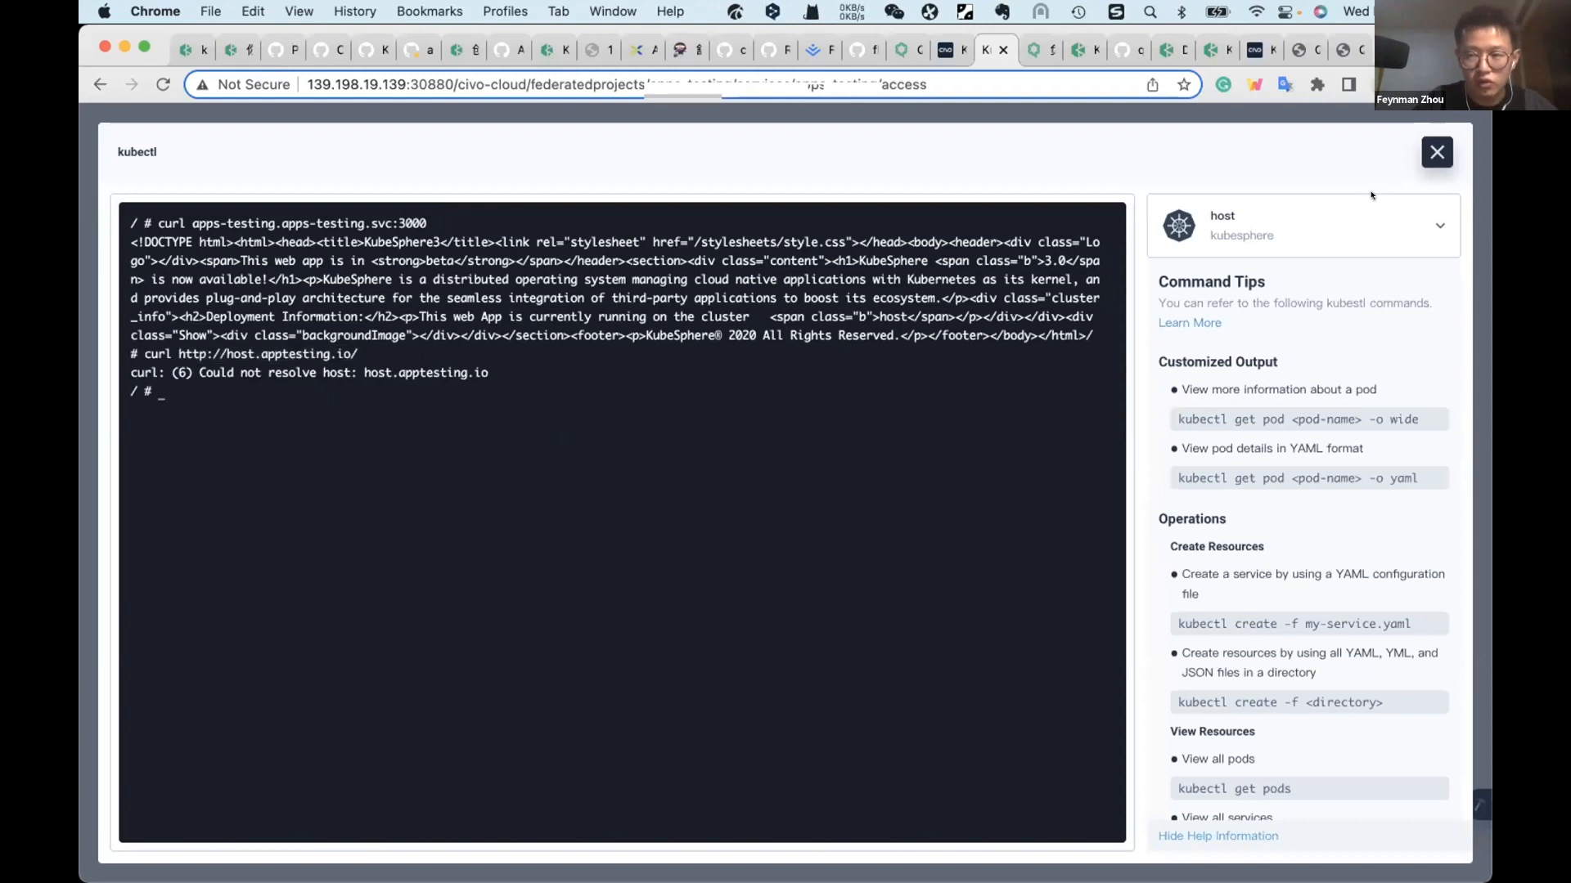
click(1425, 153)
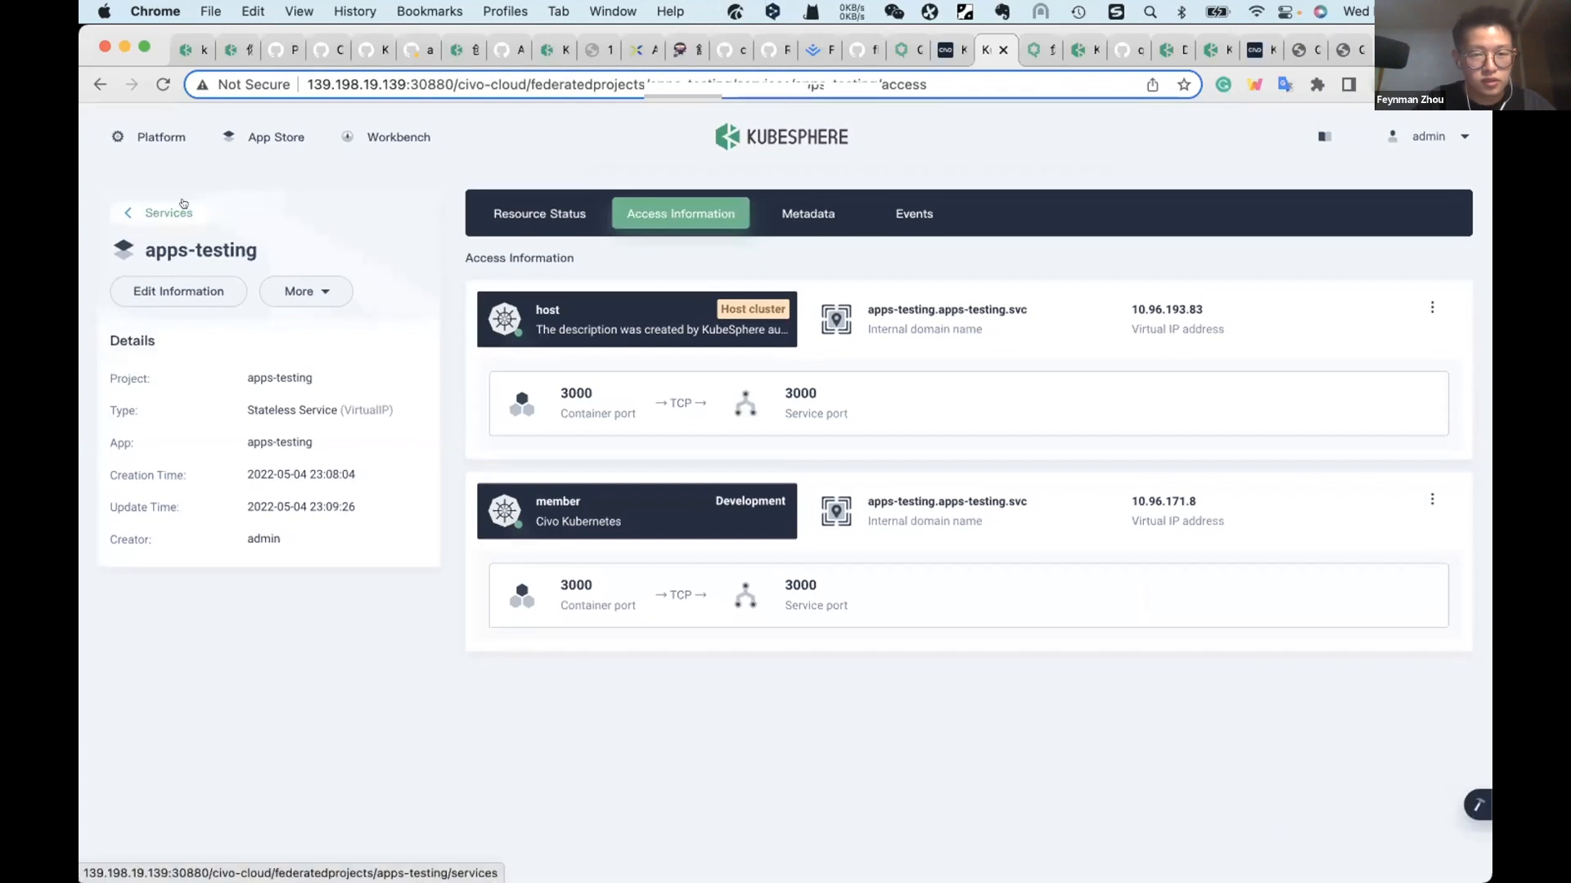
Step: Open the apps-testing project's route details and select the host cluster gateway's external IP address
click(160, 213)
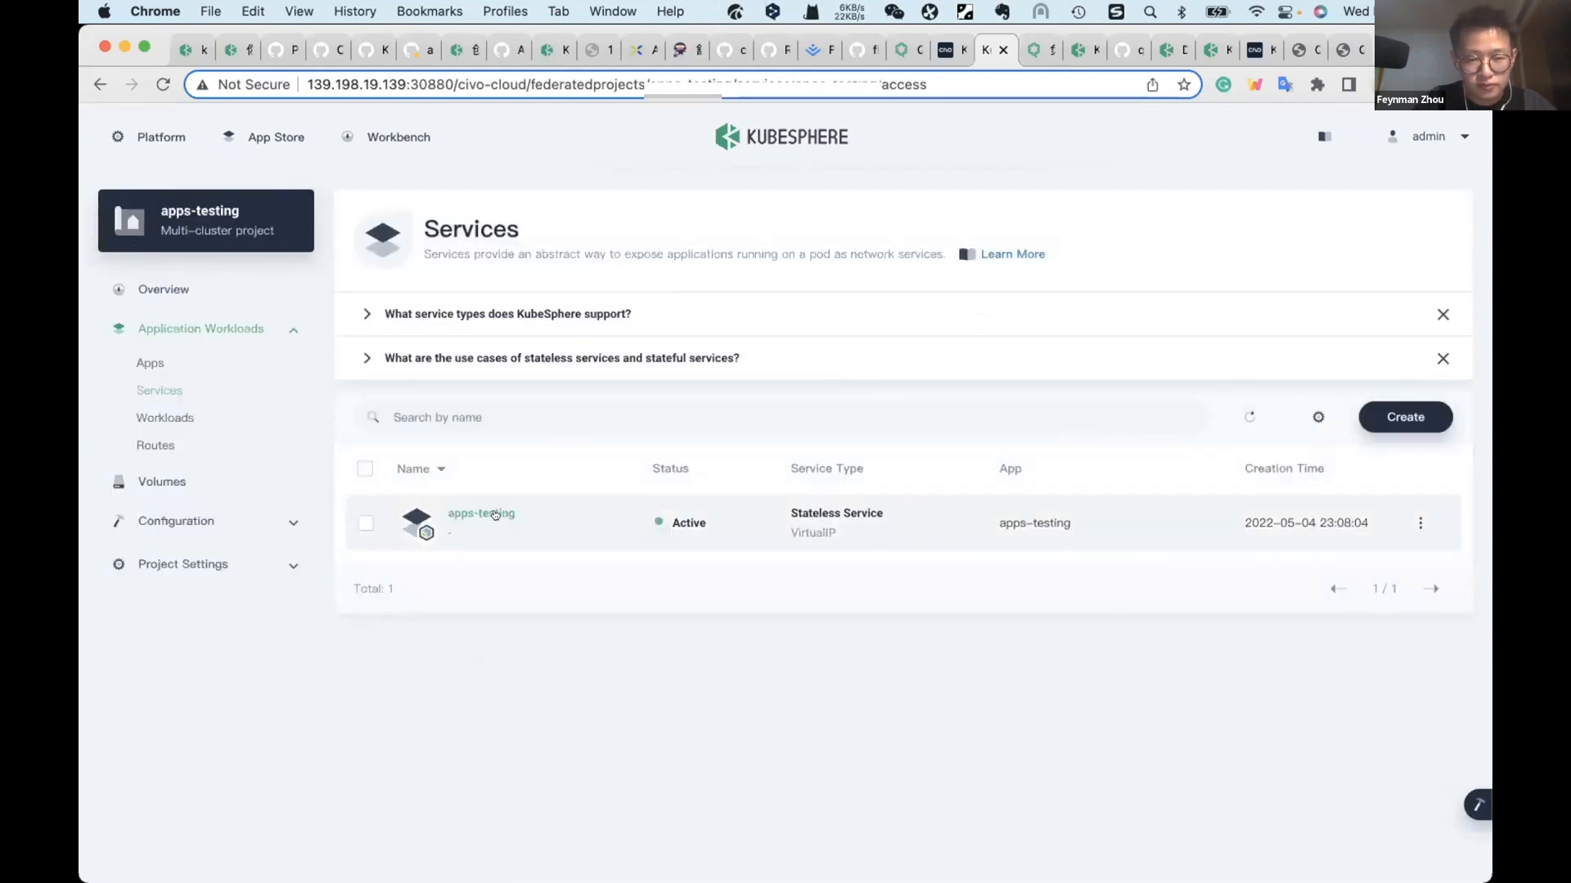
click(495, 514)
scroll(450, 425, left, 5)
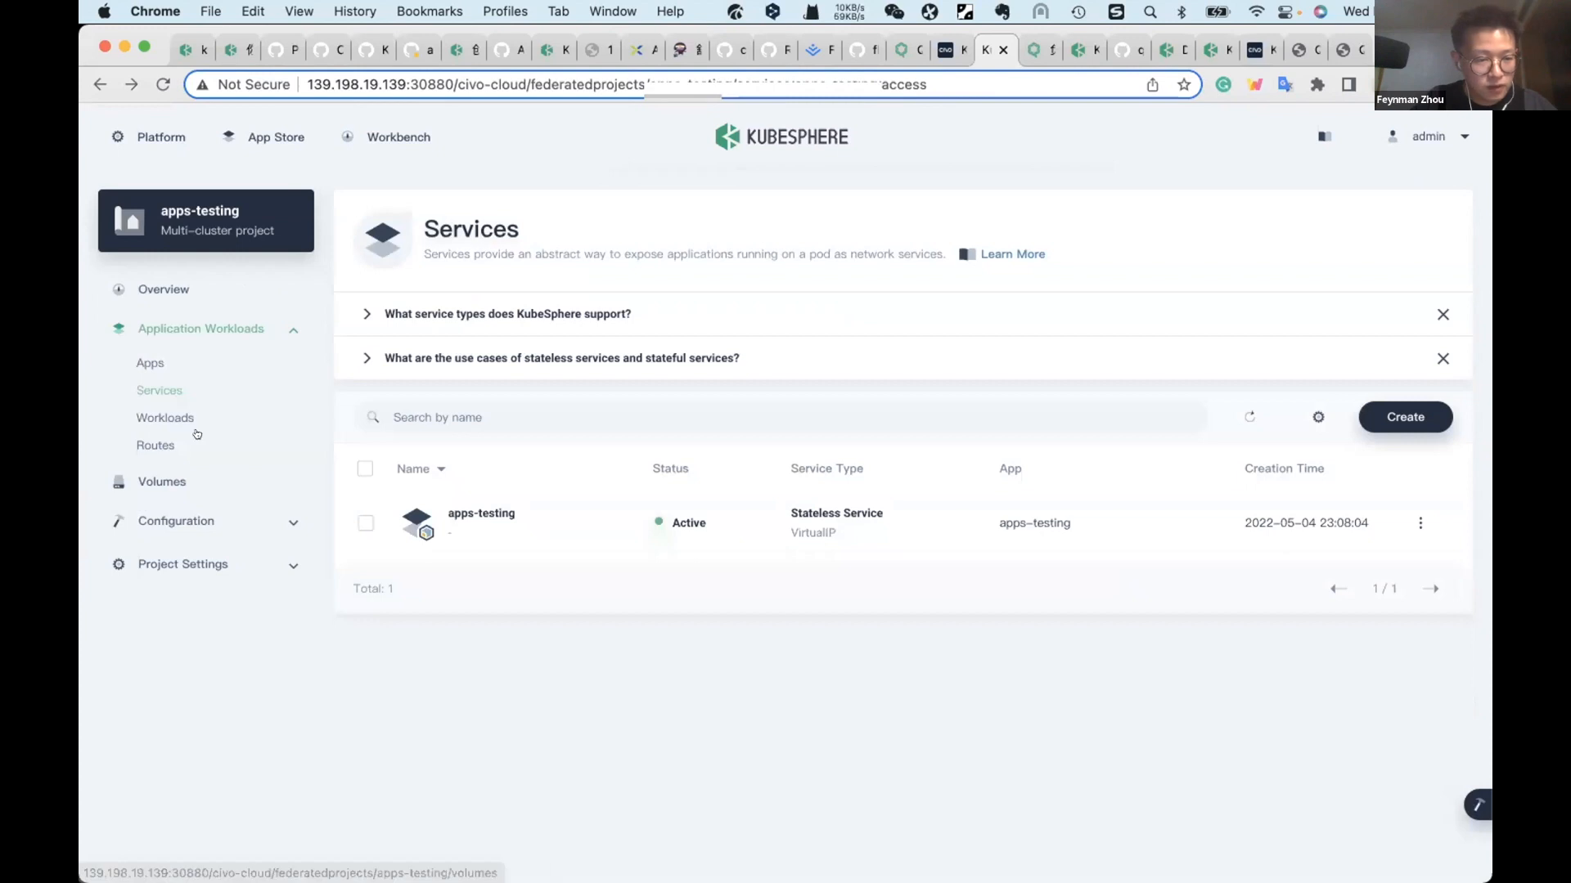
click(156, 445)
click(507, 516)
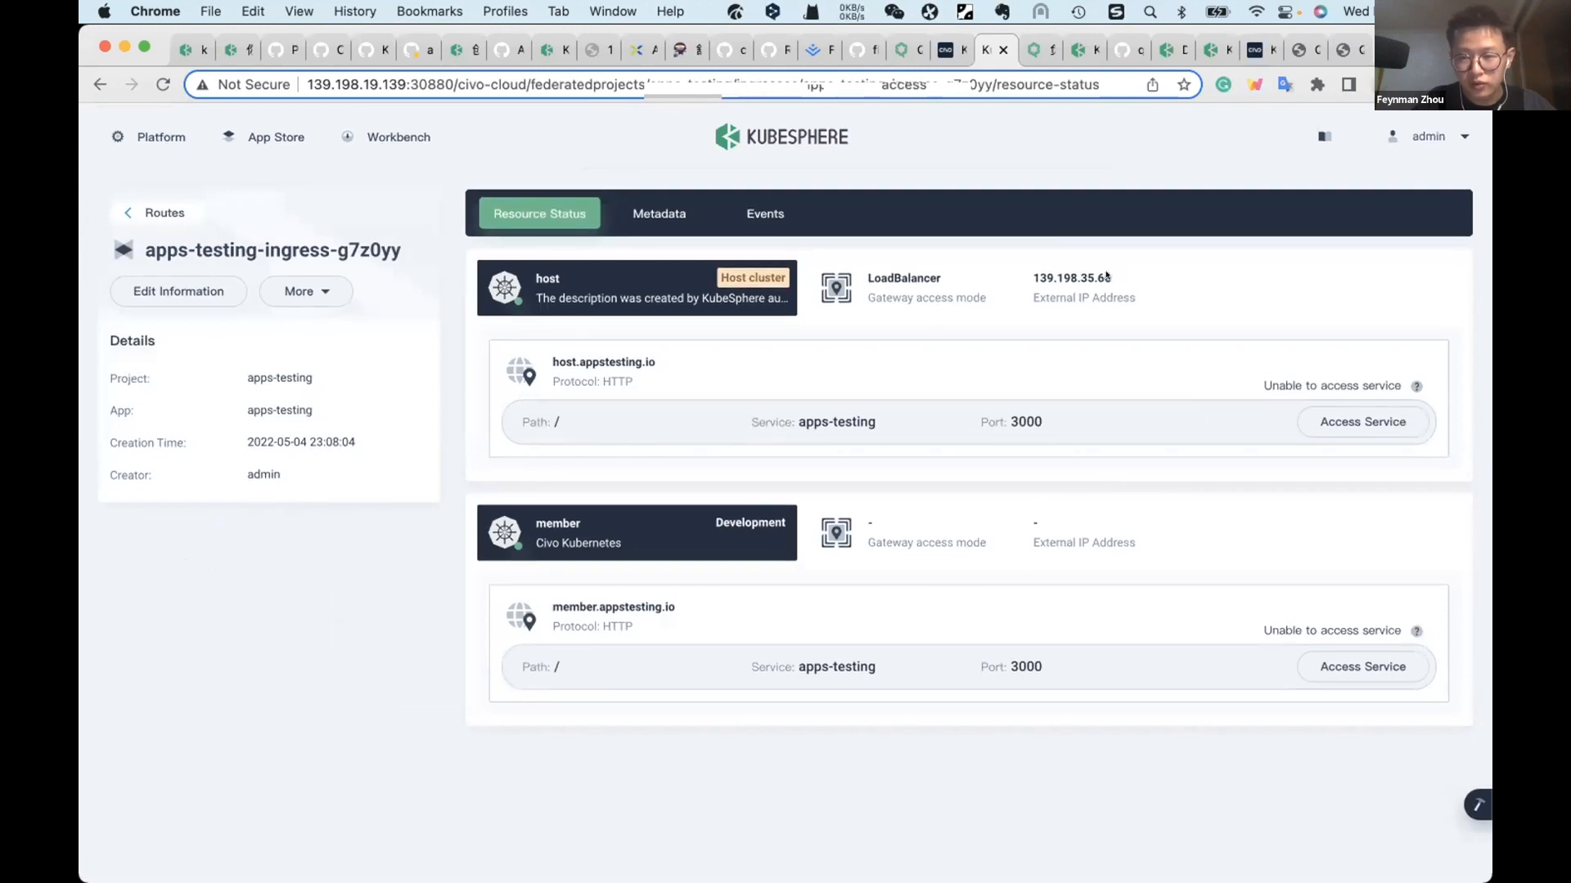
mouse_move(1106, 276)
mouse_down()
mouse_move(1028, 274)
mouse_move(1110, 277)
mouse_up()
click(1029, 273)
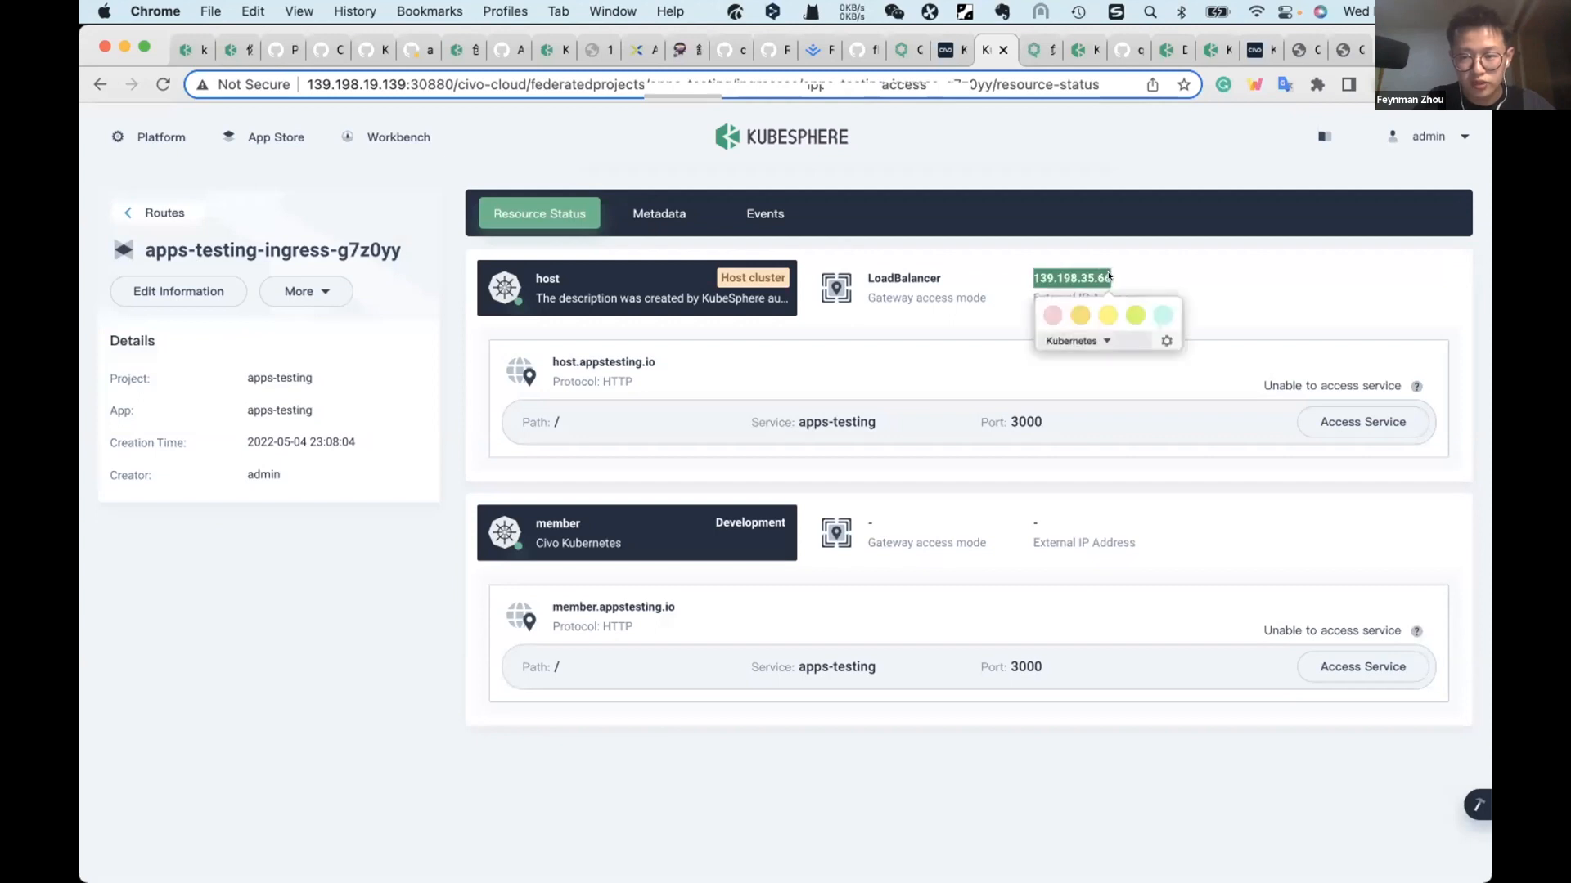
Step: Switch to iTerm2, run sudo vi /etc/hosts, and enter the account password to open the hosts file
key(ctrl+Up)
click(835, 463)
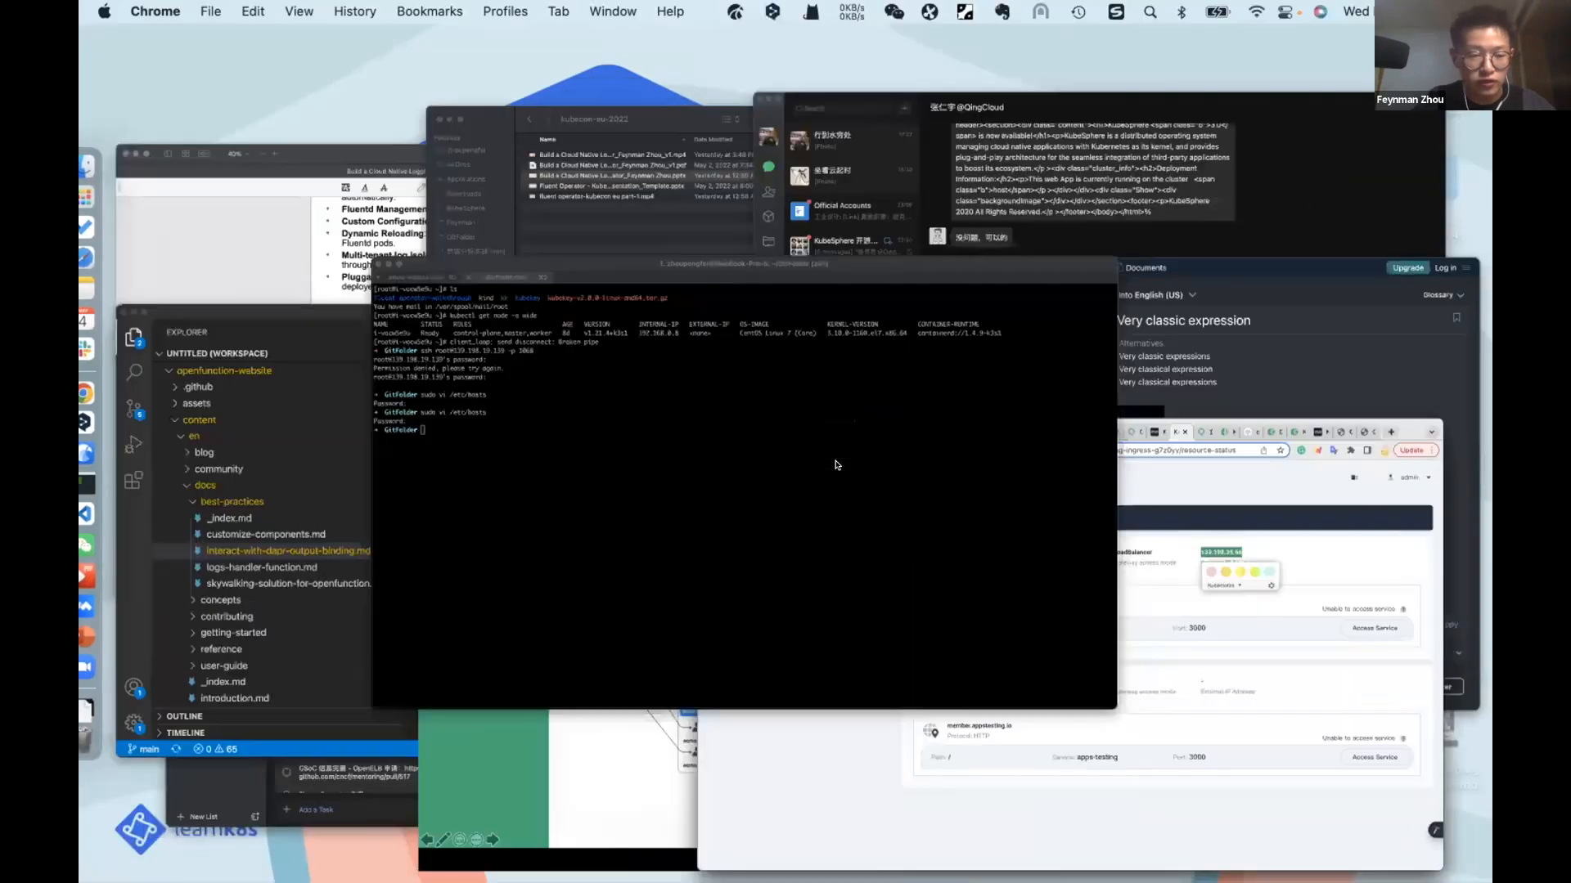
text(sud)
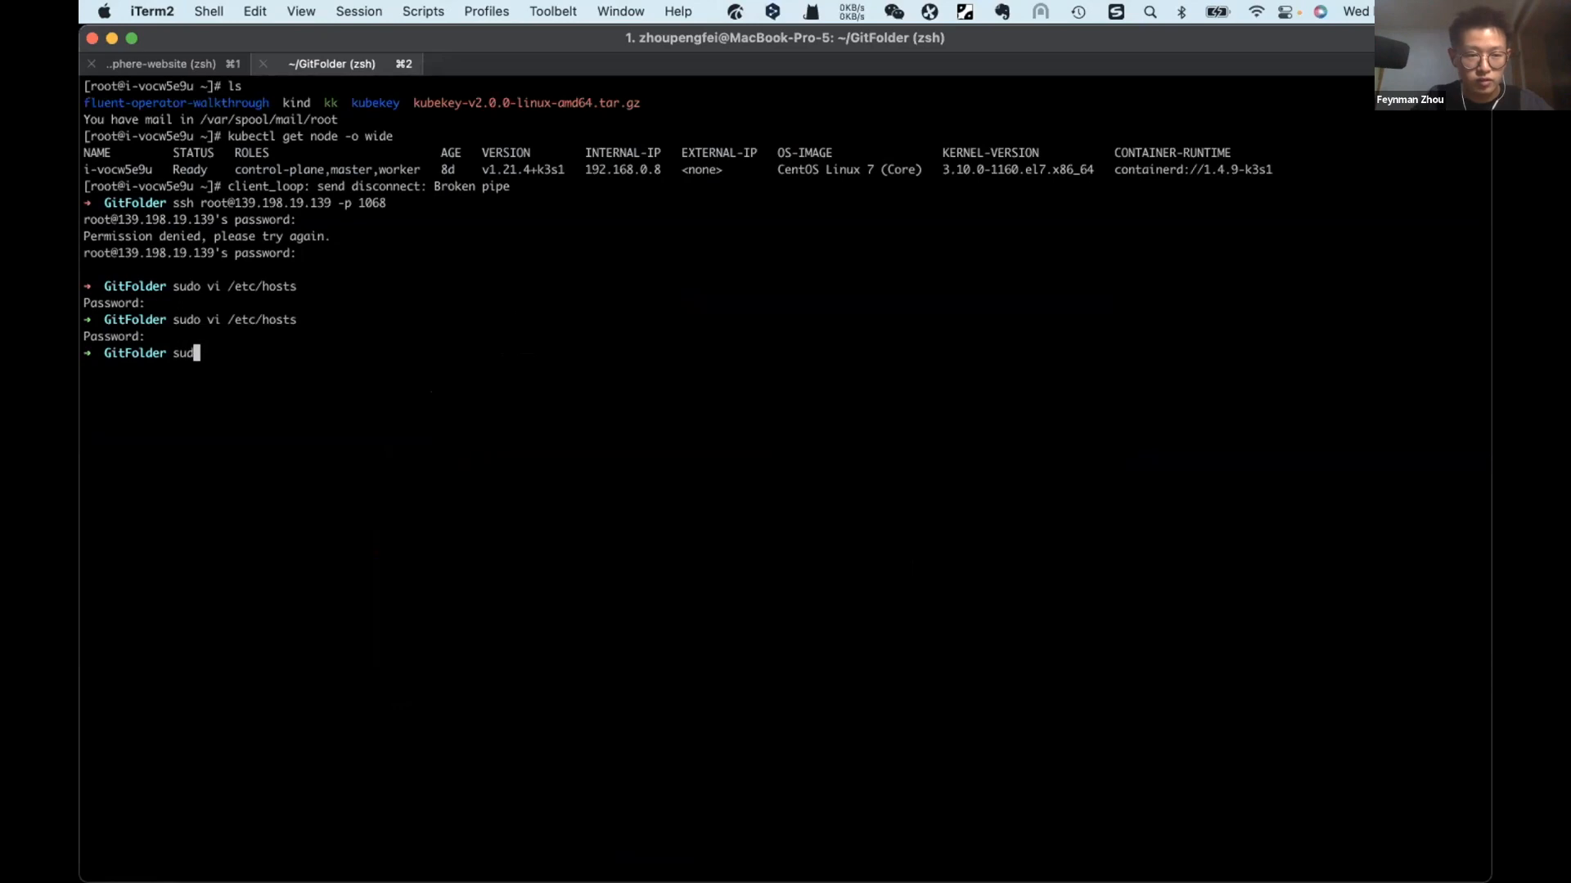
text(o vi /)
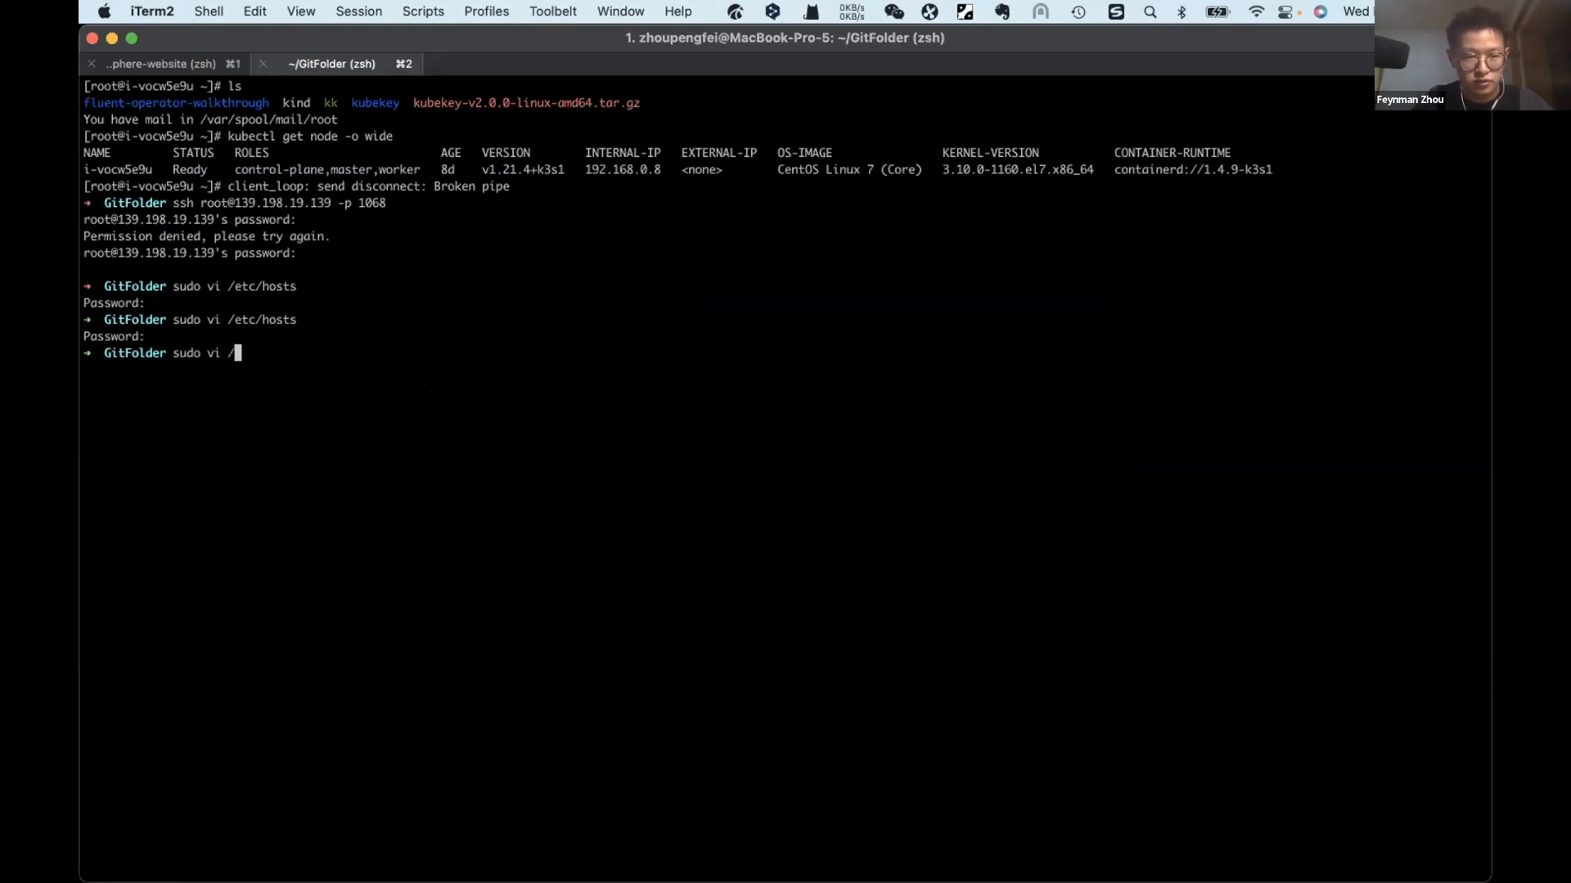
text(etc/hosts)
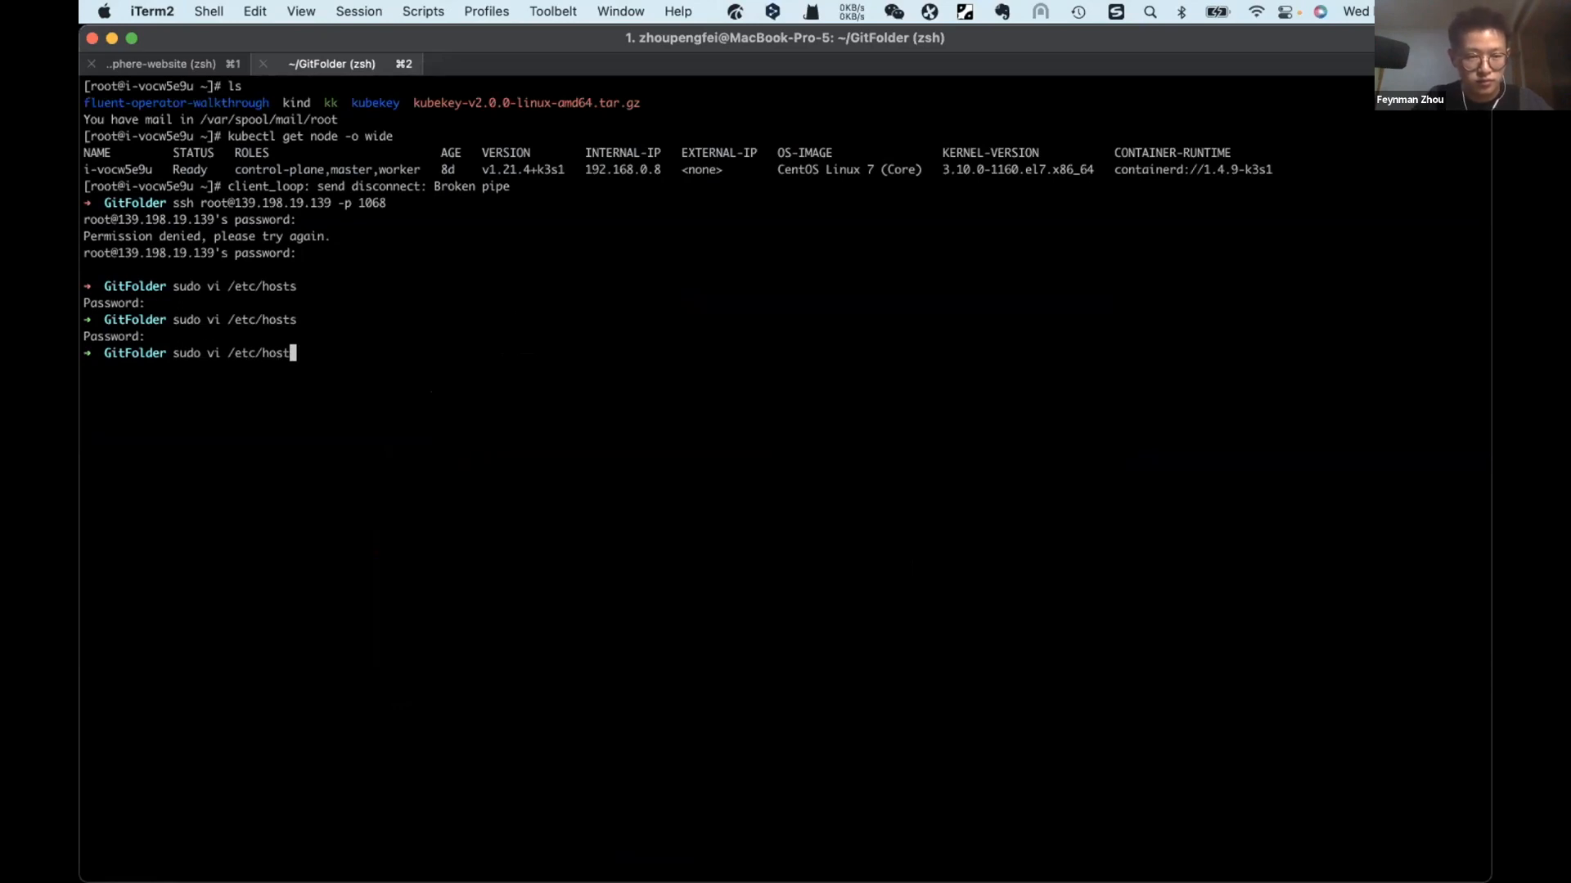
key(Return)
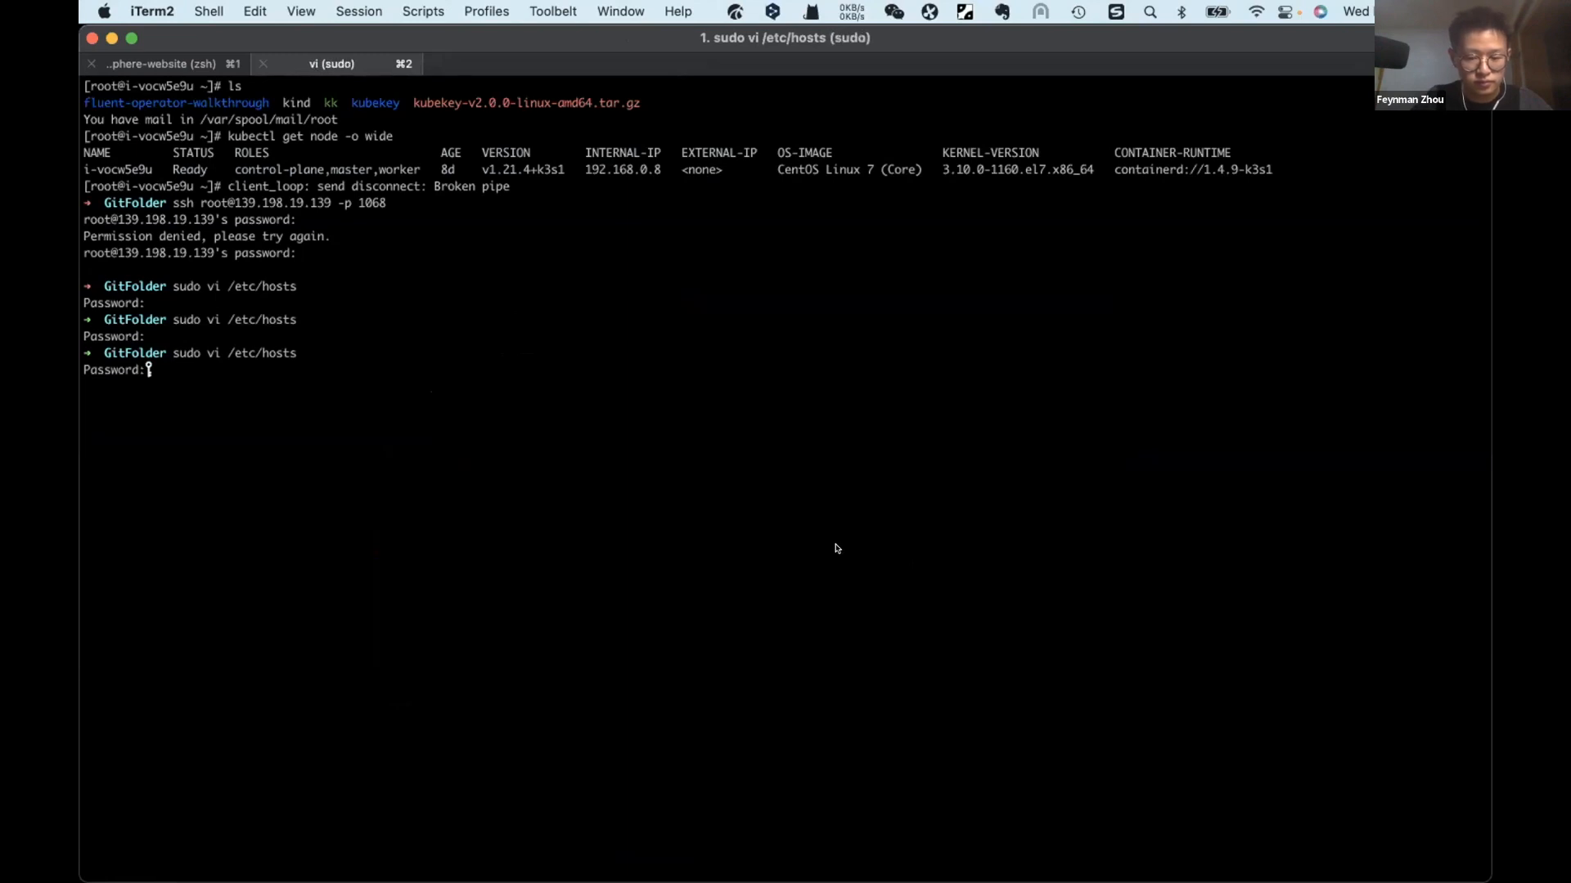
key(Return)
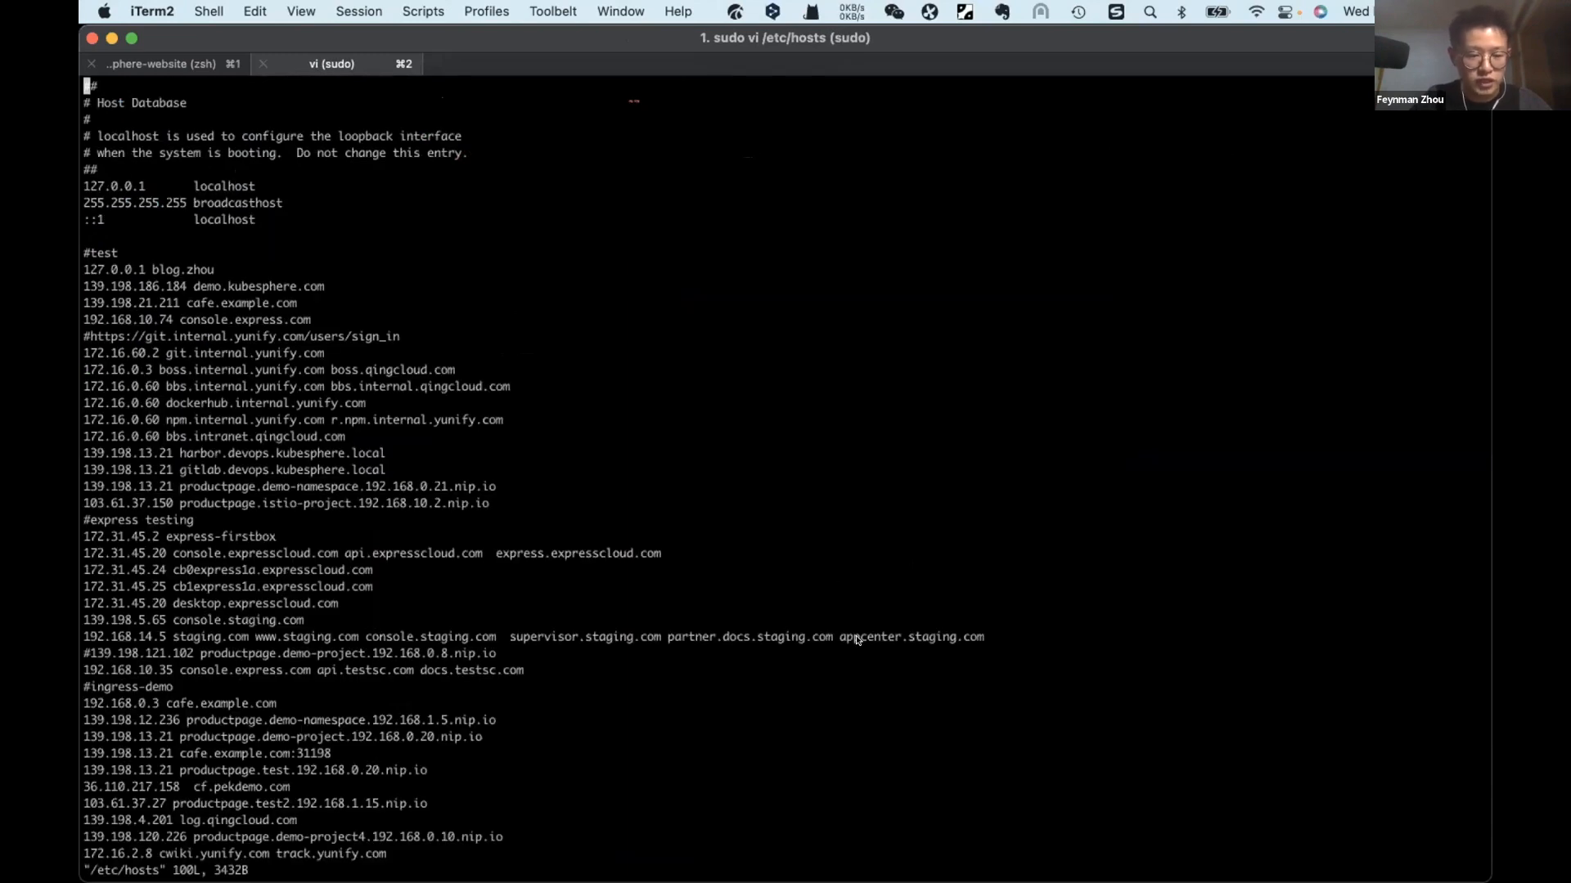
Step: Start editing the #civo entries at the end of the hosts file and compare them with the route's host names in KubeSphere
key(shift+g)
key(i)
key(Right)
key(Right)
key(Right)
key(Right)
key(Right)
key(Right)
key(Right)
key(Right)
key(Right)
key(Right)
key(Right)
key(Right)
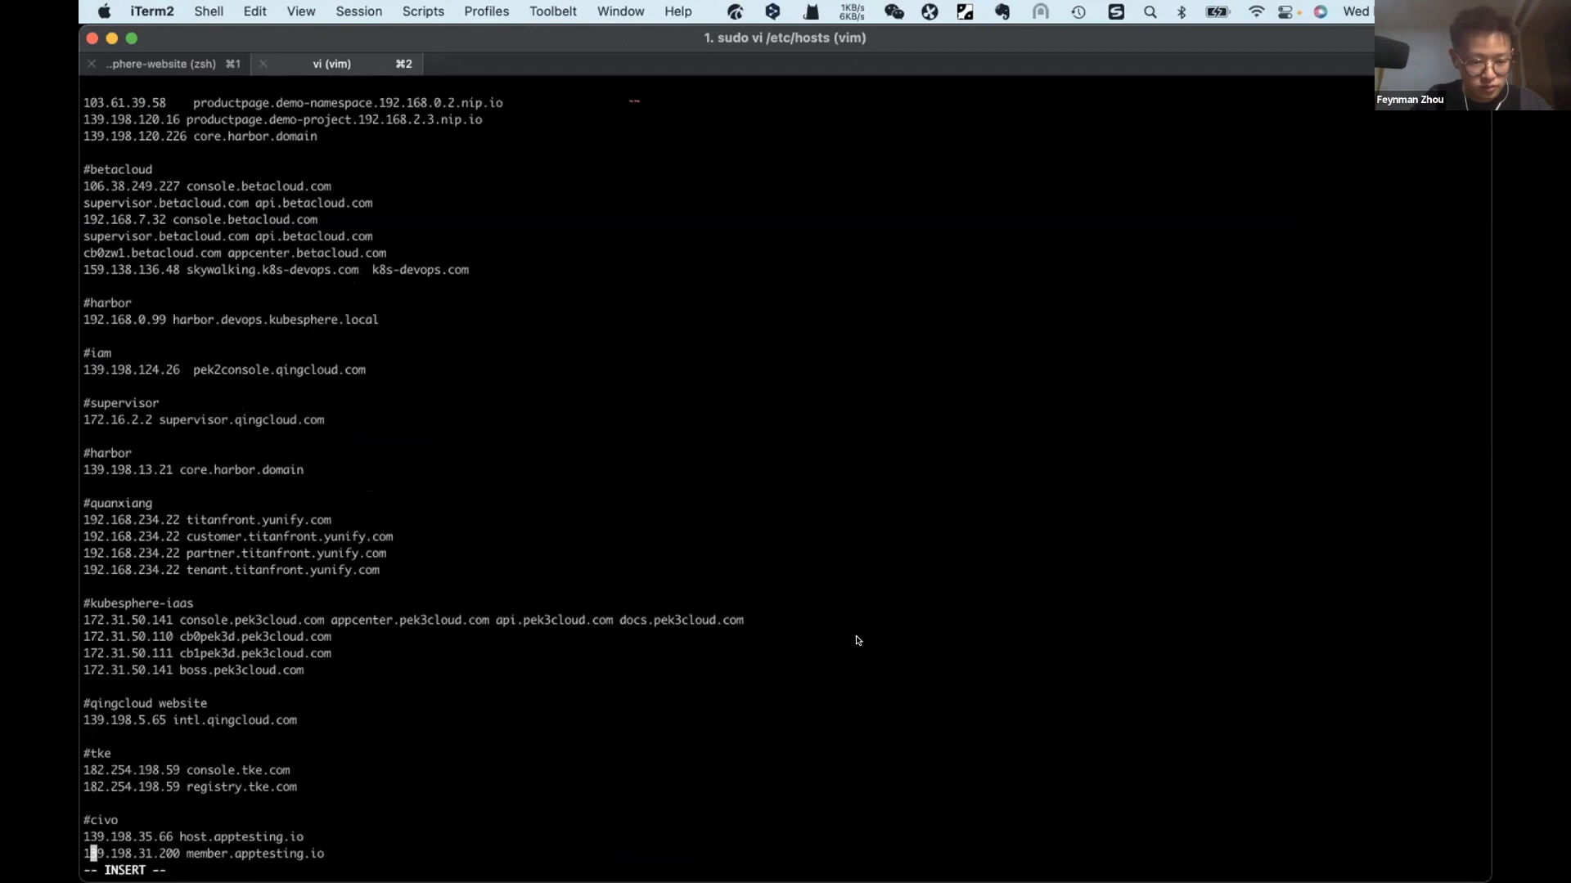
key(Right)
key(Right)
key(Right)
key(Right)
key(Right)
key(Right)
key(Right)
key(Right)
key(Right)
key(Right)
key(Right)
key(Right)
key(Right)
key(Right)
key(Right)
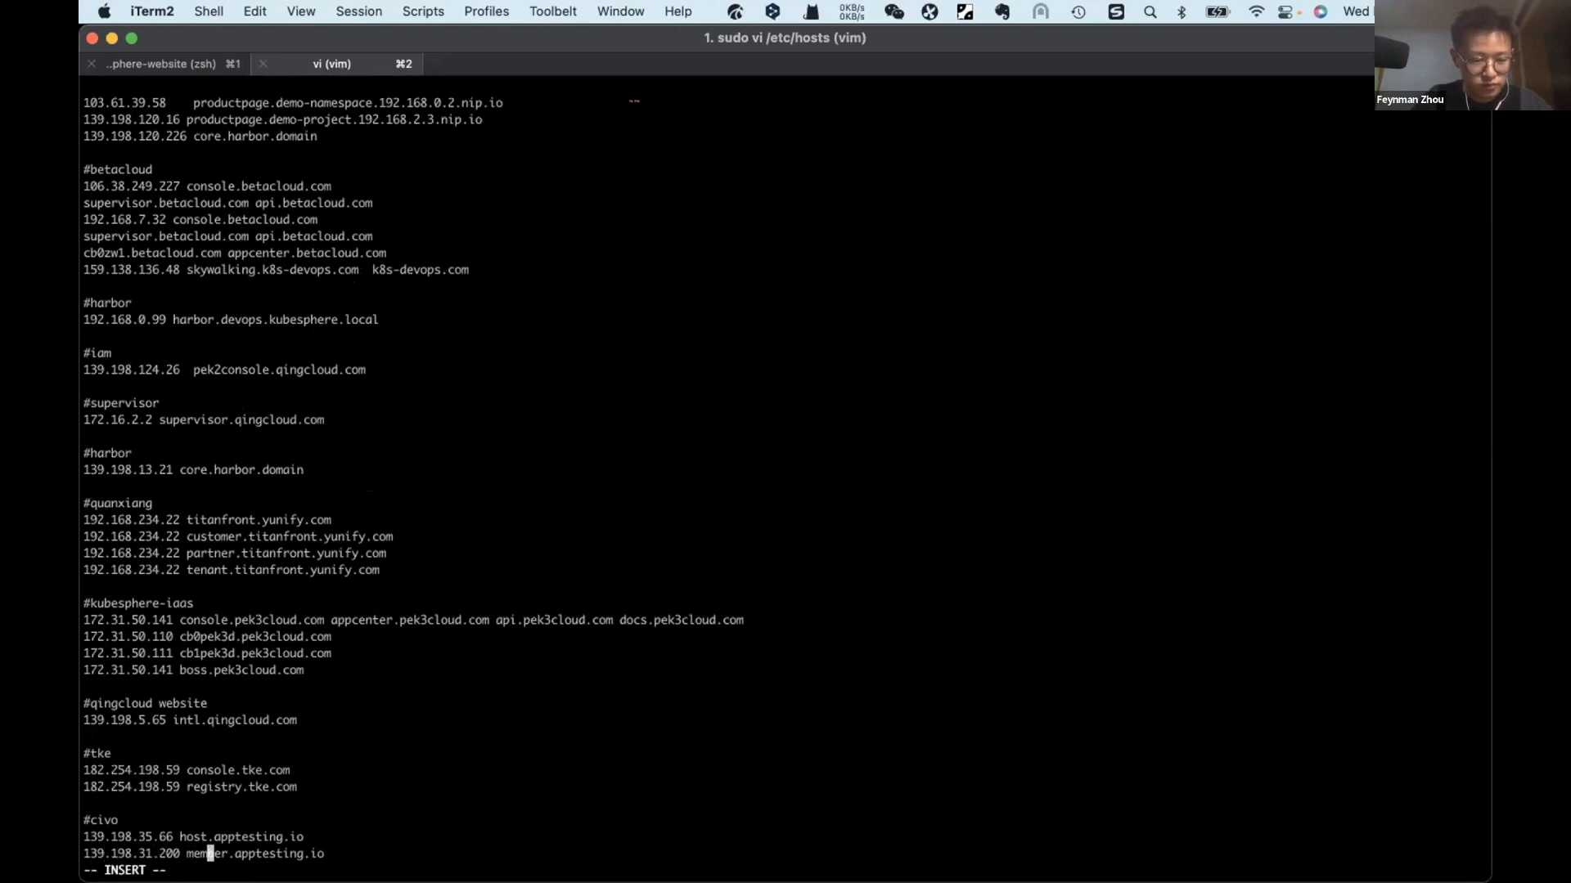
key(super+Tab)
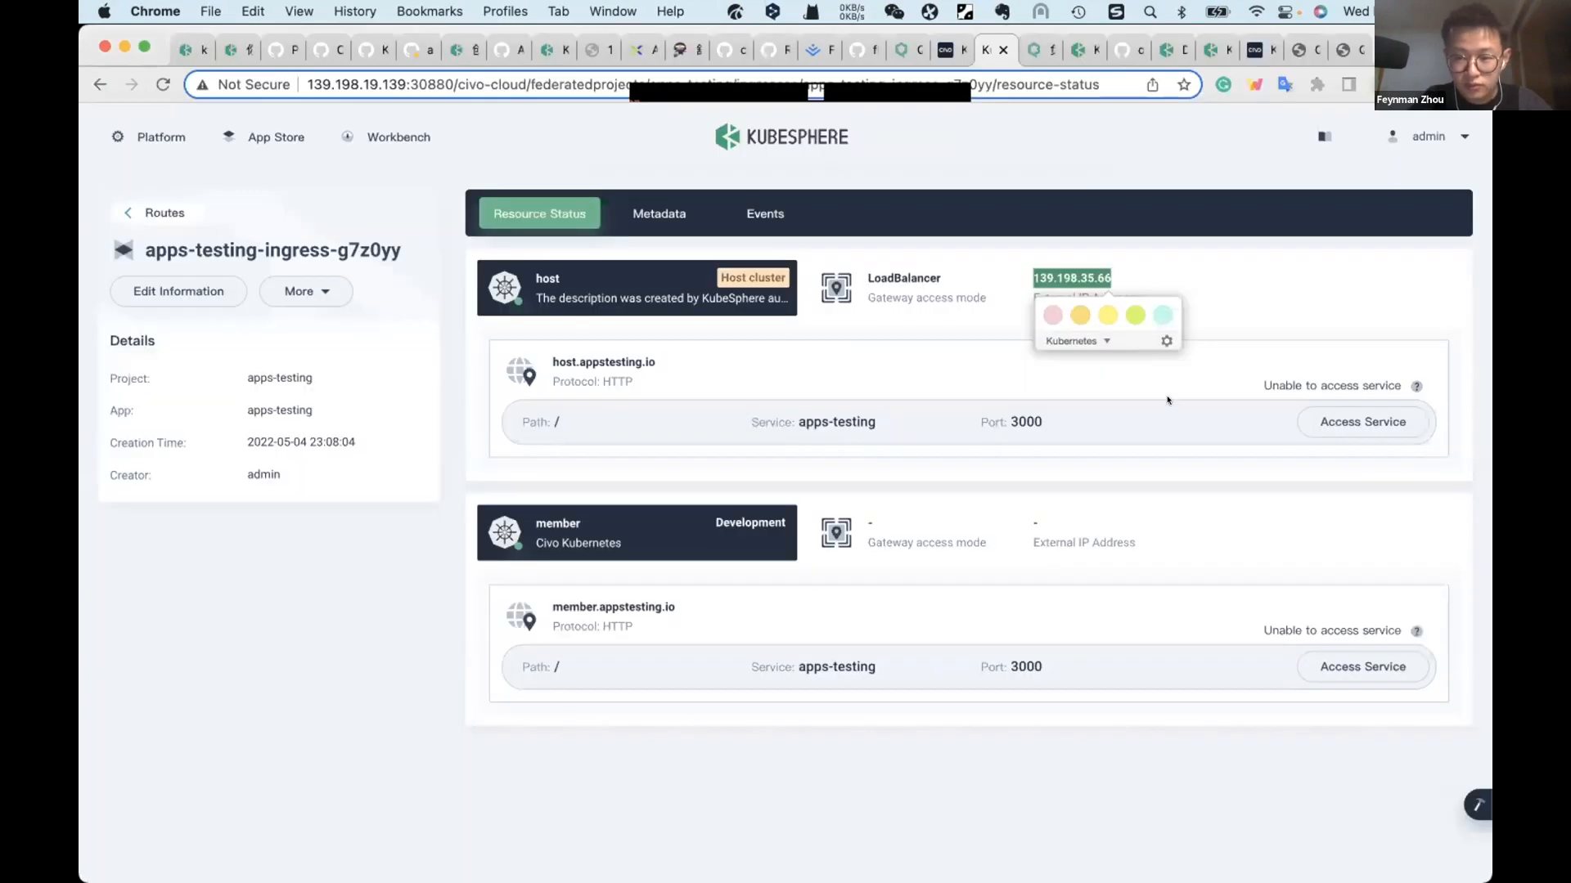
click(1181, 278)
key(super+Tab)
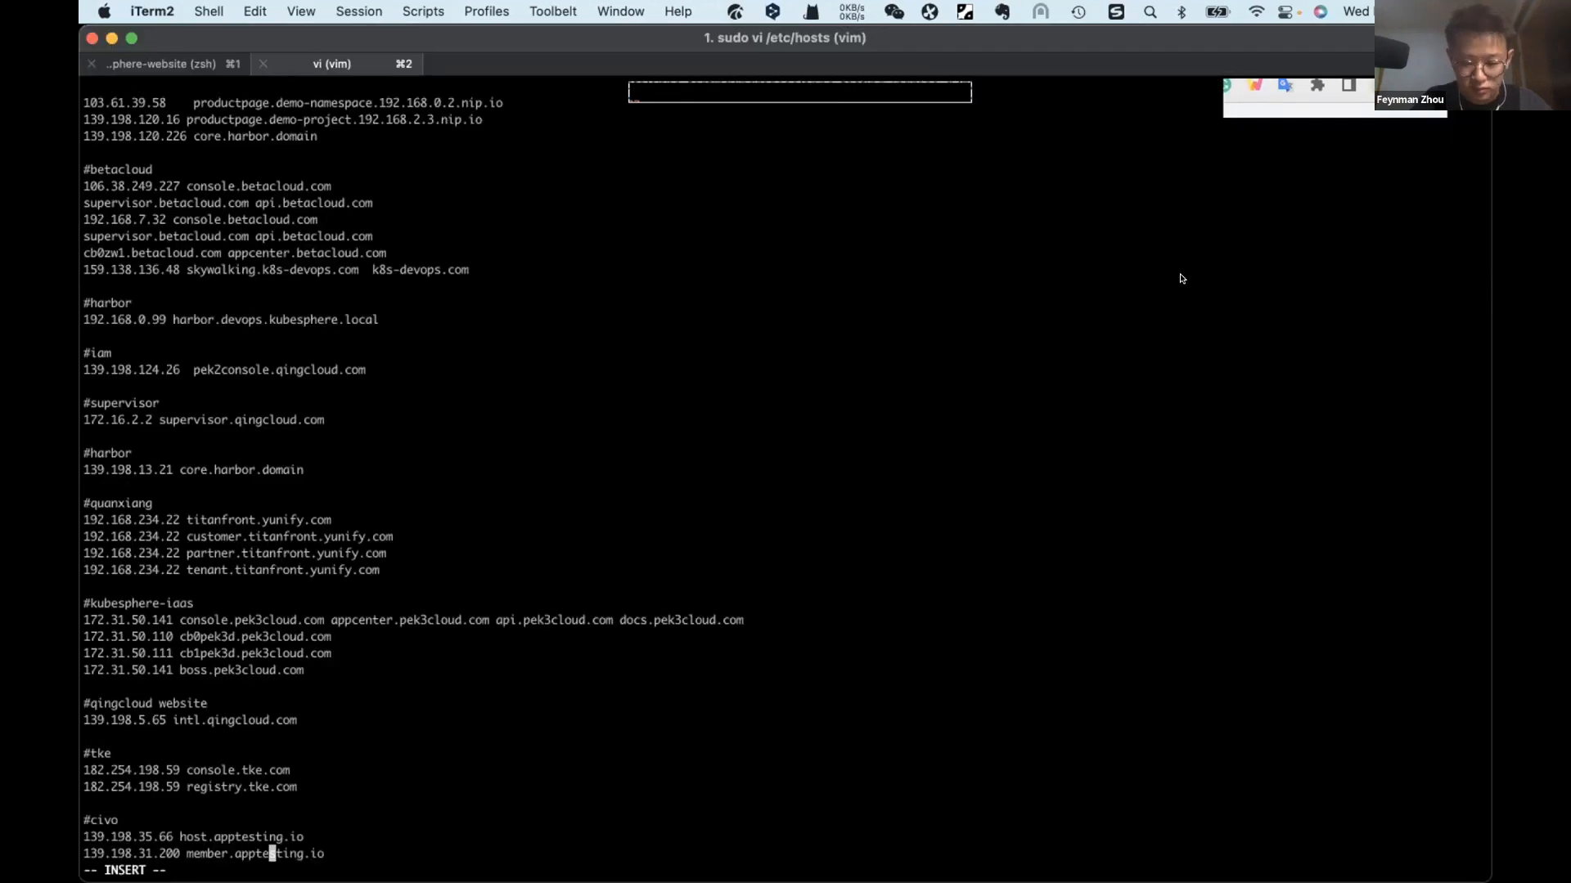
Step: Correct the host cluster's #civo entry to host.appstesting.io, recheck it against the route, and save and quit the hosts file
key(Up)
key(Left)
key(Left)
key(Left)
key(Left)
key(Left)
text(s)
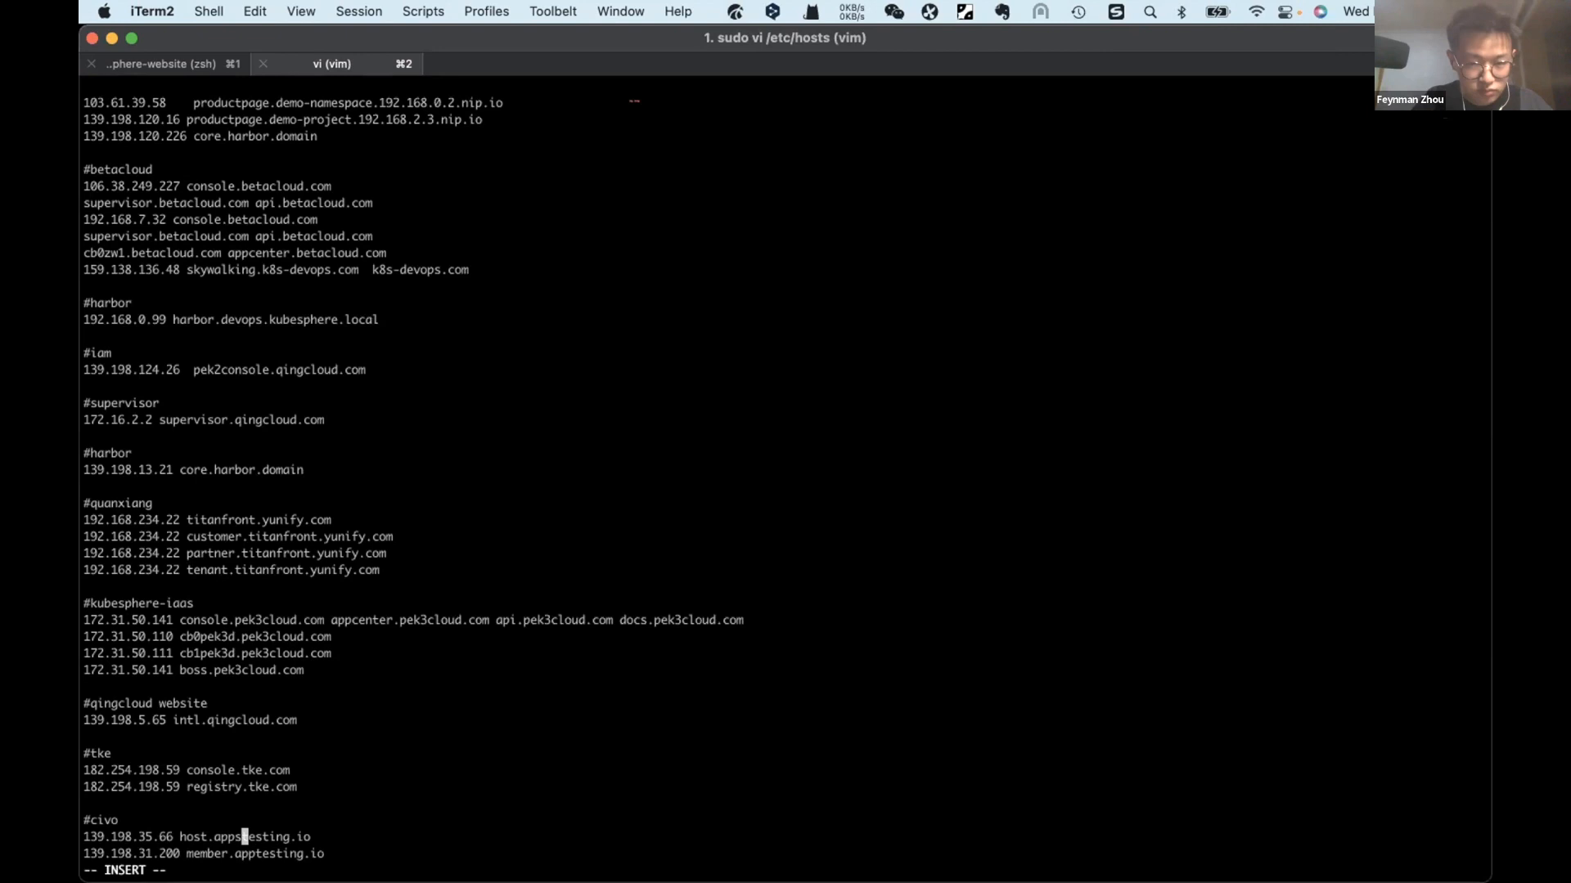
key(super+Tab)
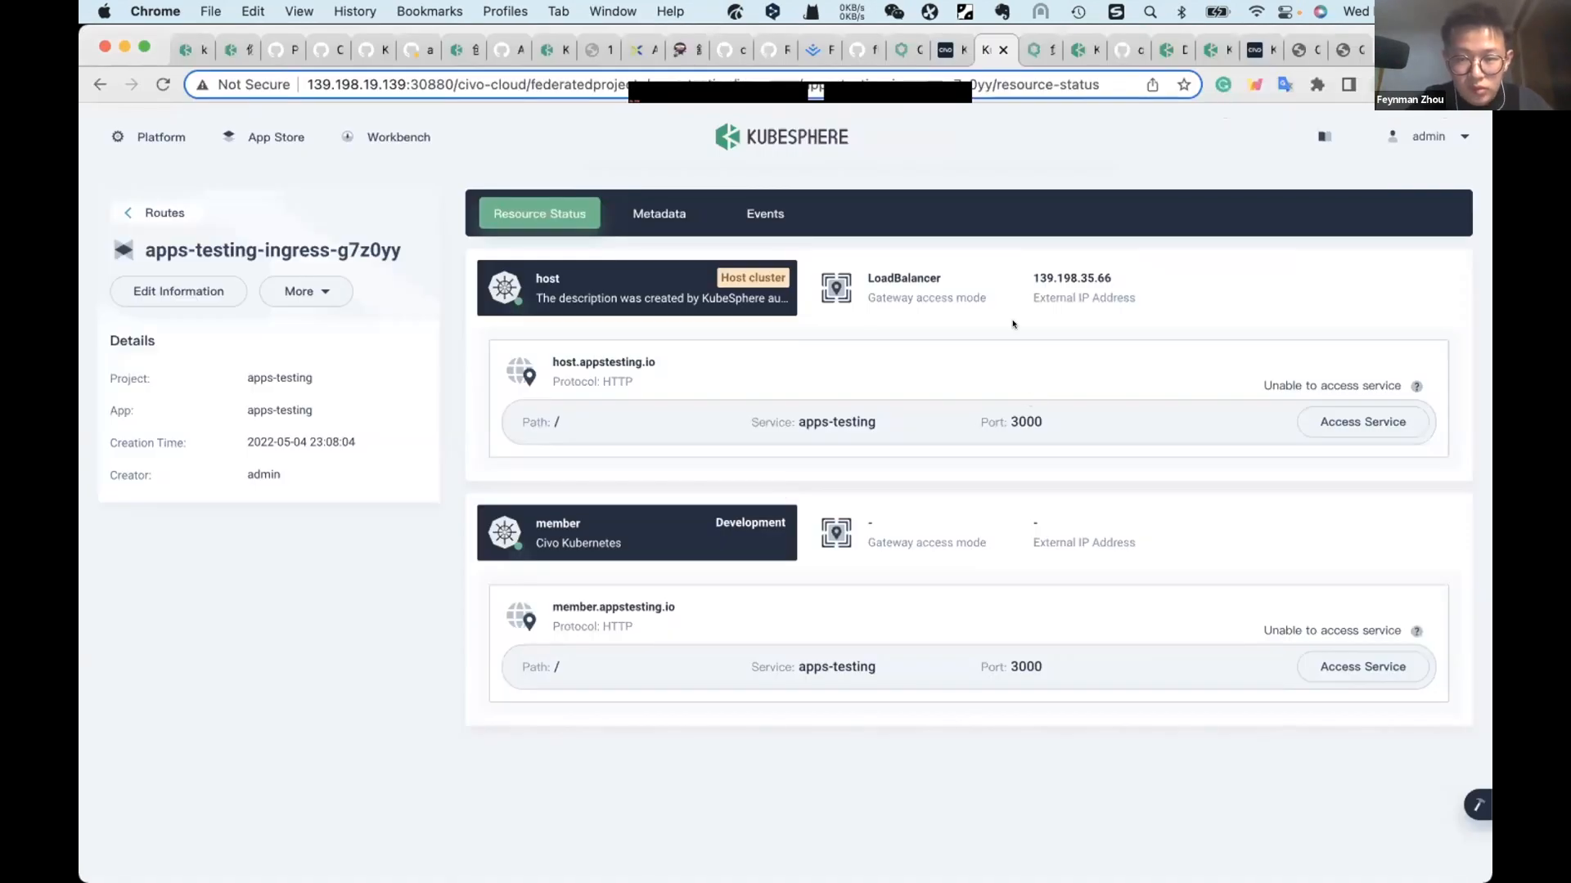
key(super+Tab)
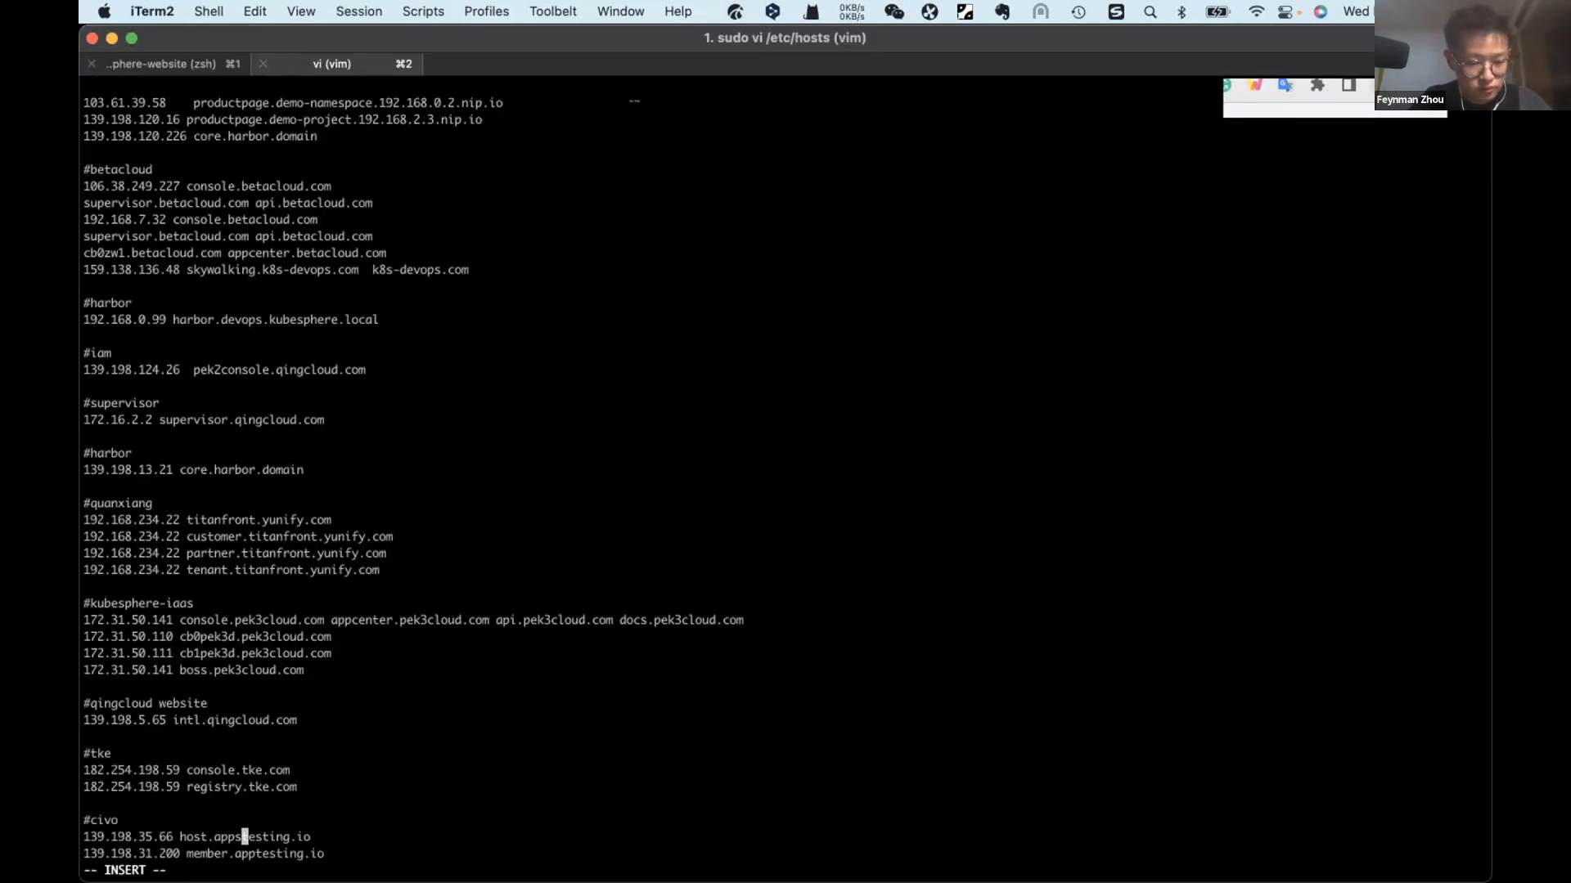
text(:wq)
key(Return)
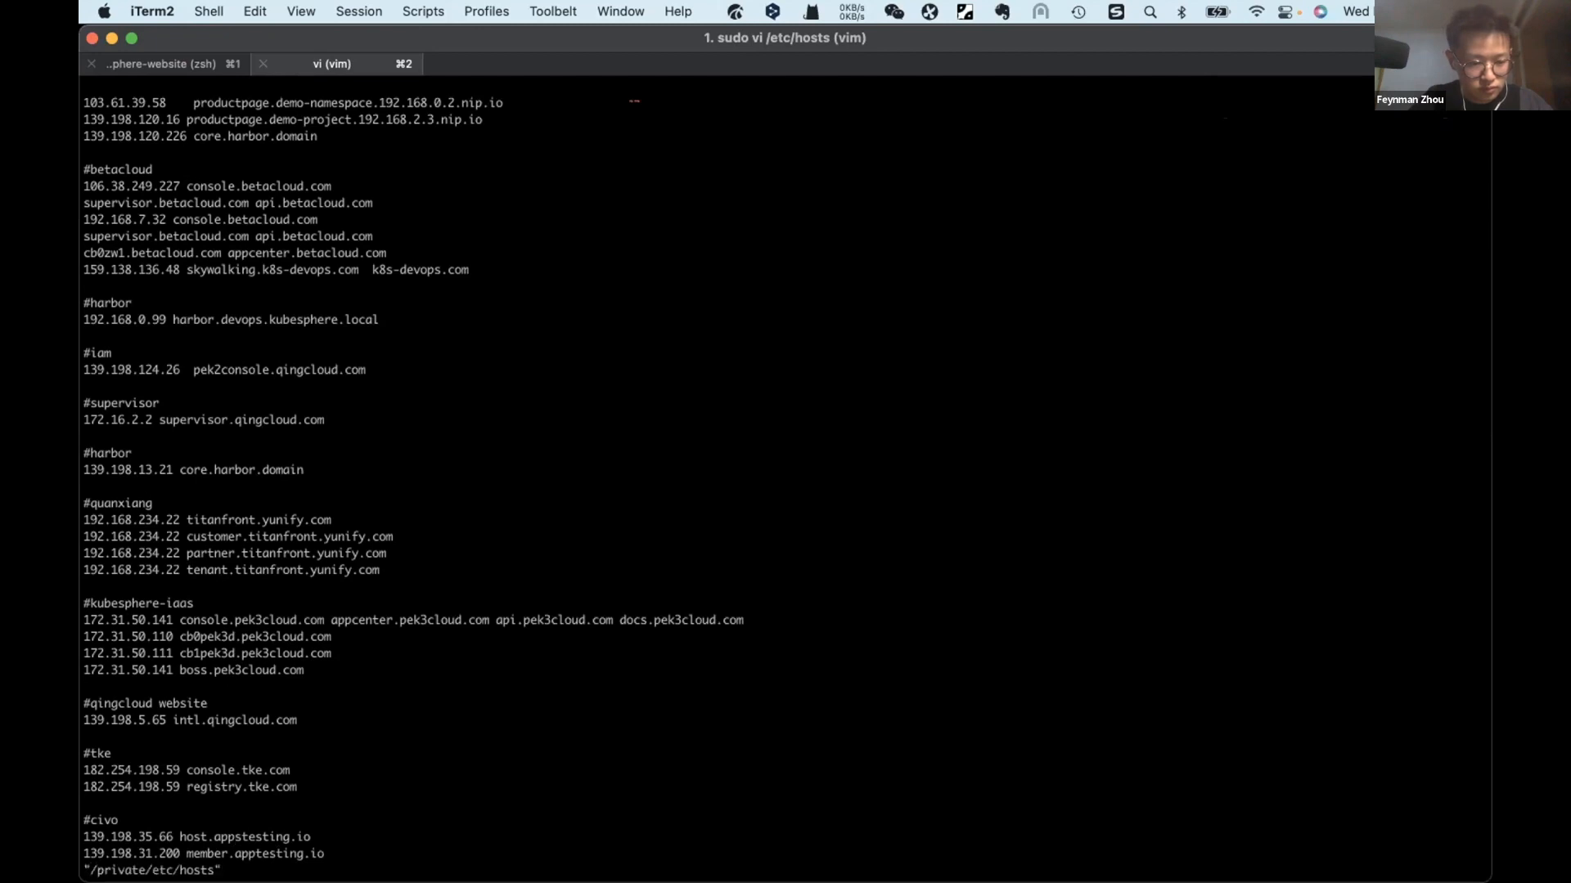
Step: Switch to Chrome and load host.appstesting.io in the host route's tab to check the app on the host cluster
key(super+Tab)
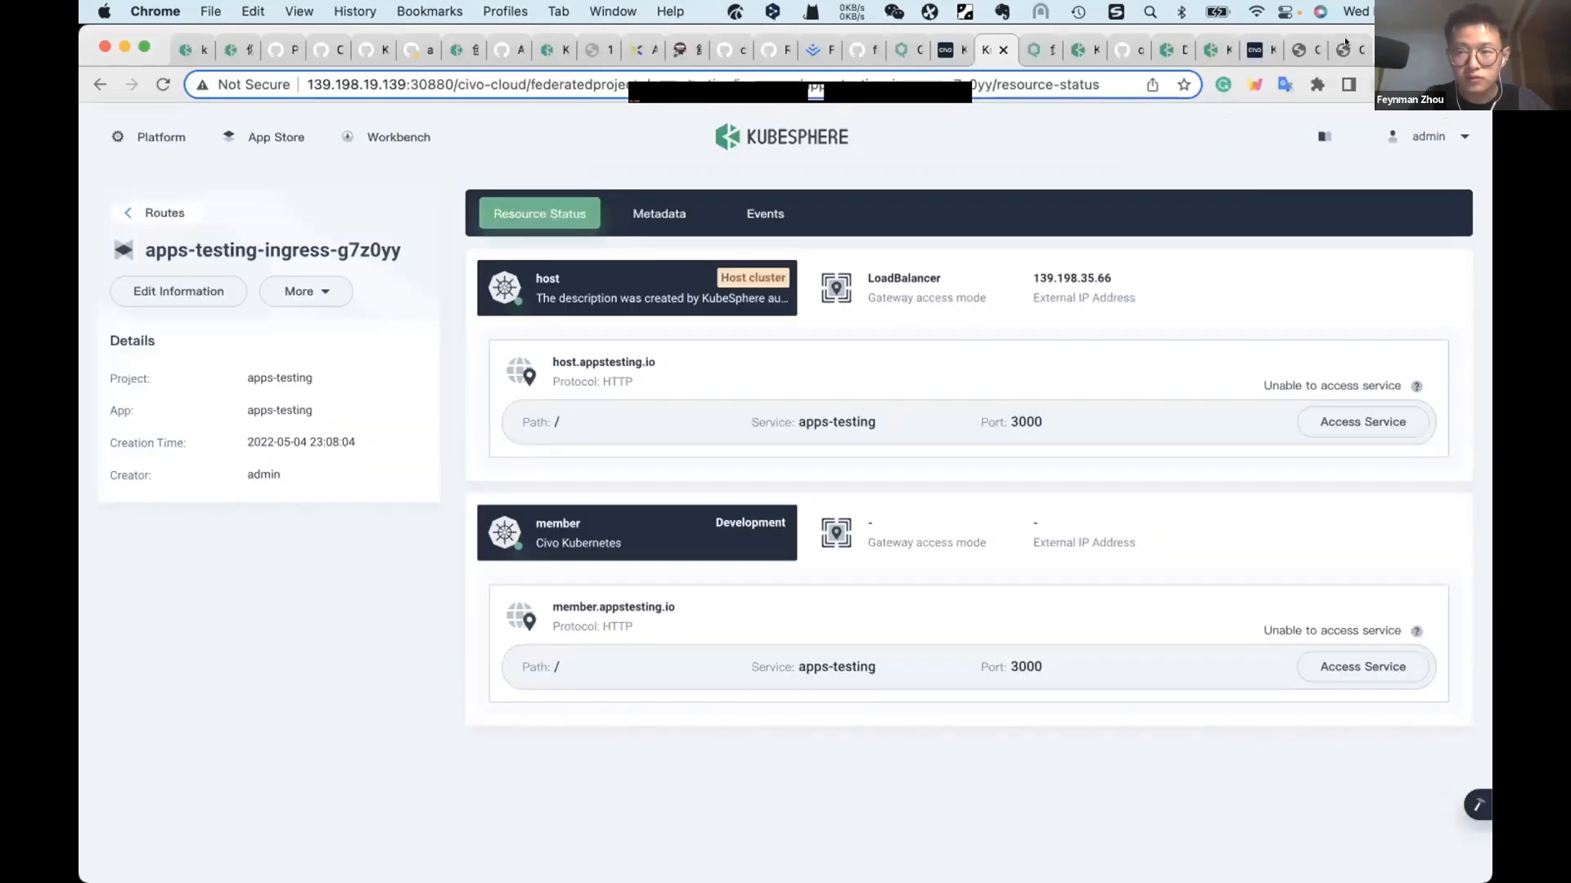
click(1339, 51)
key(ctrl+shift+Tab)
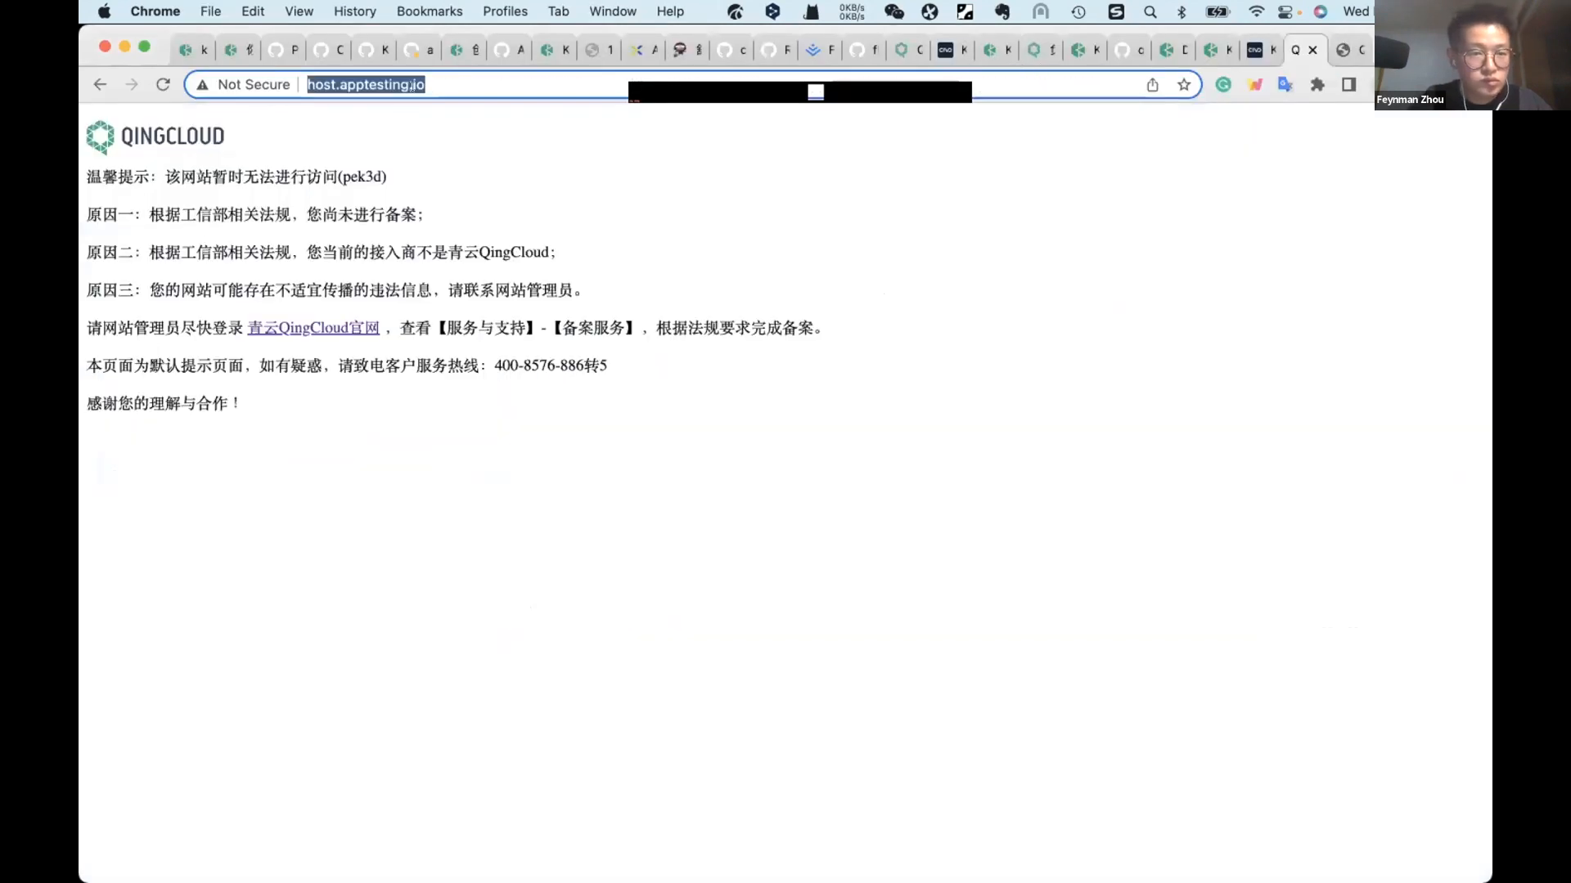
click(358, 84)
text(s)
key(Return)
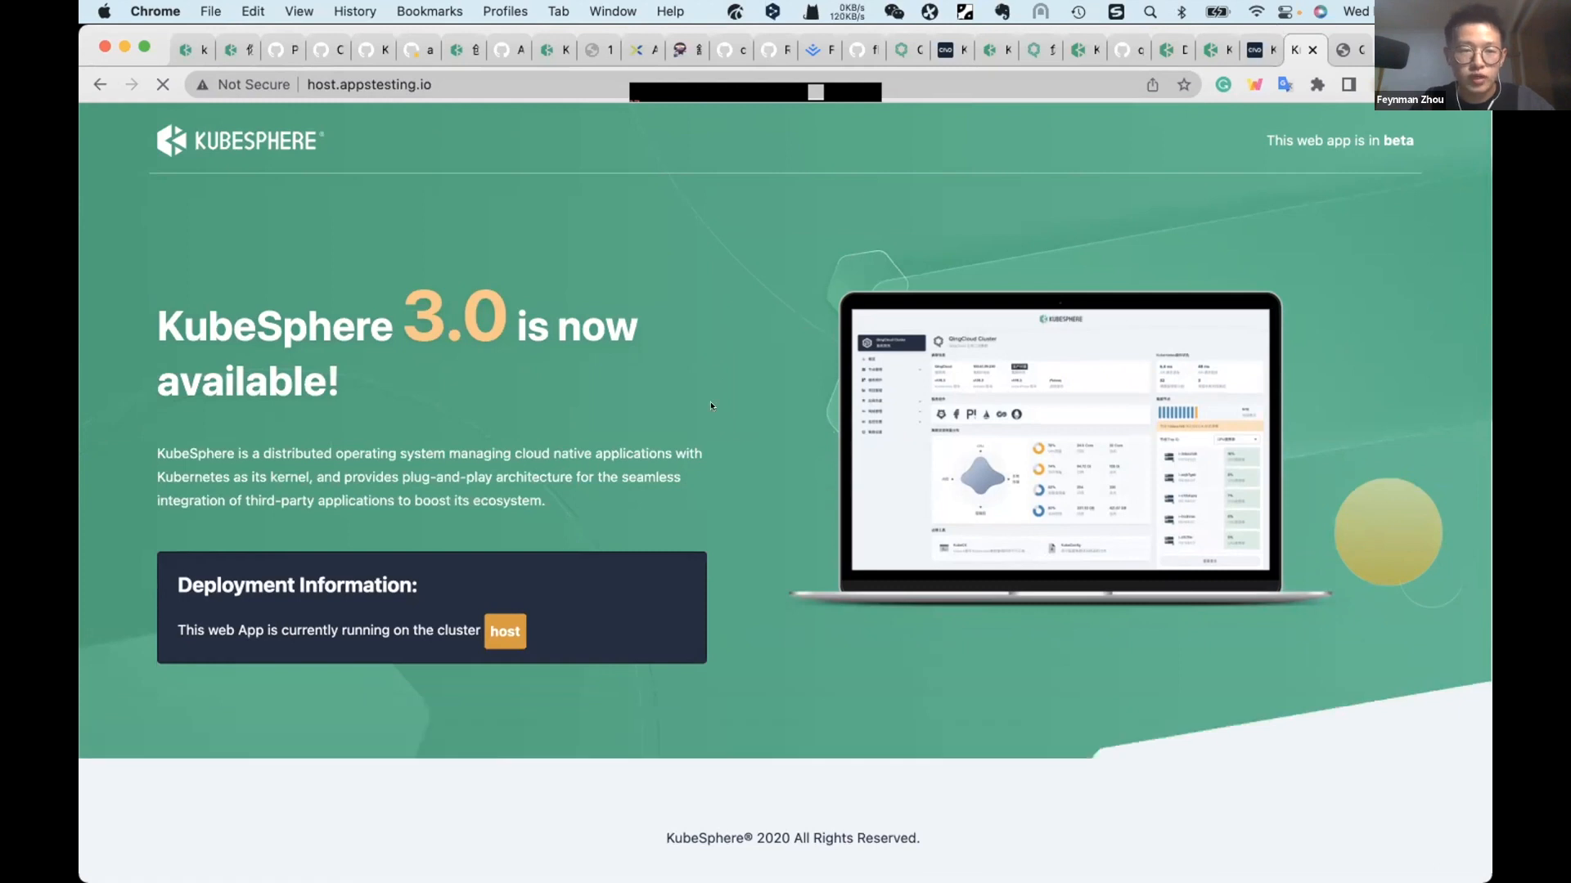
double_click(310, 83)
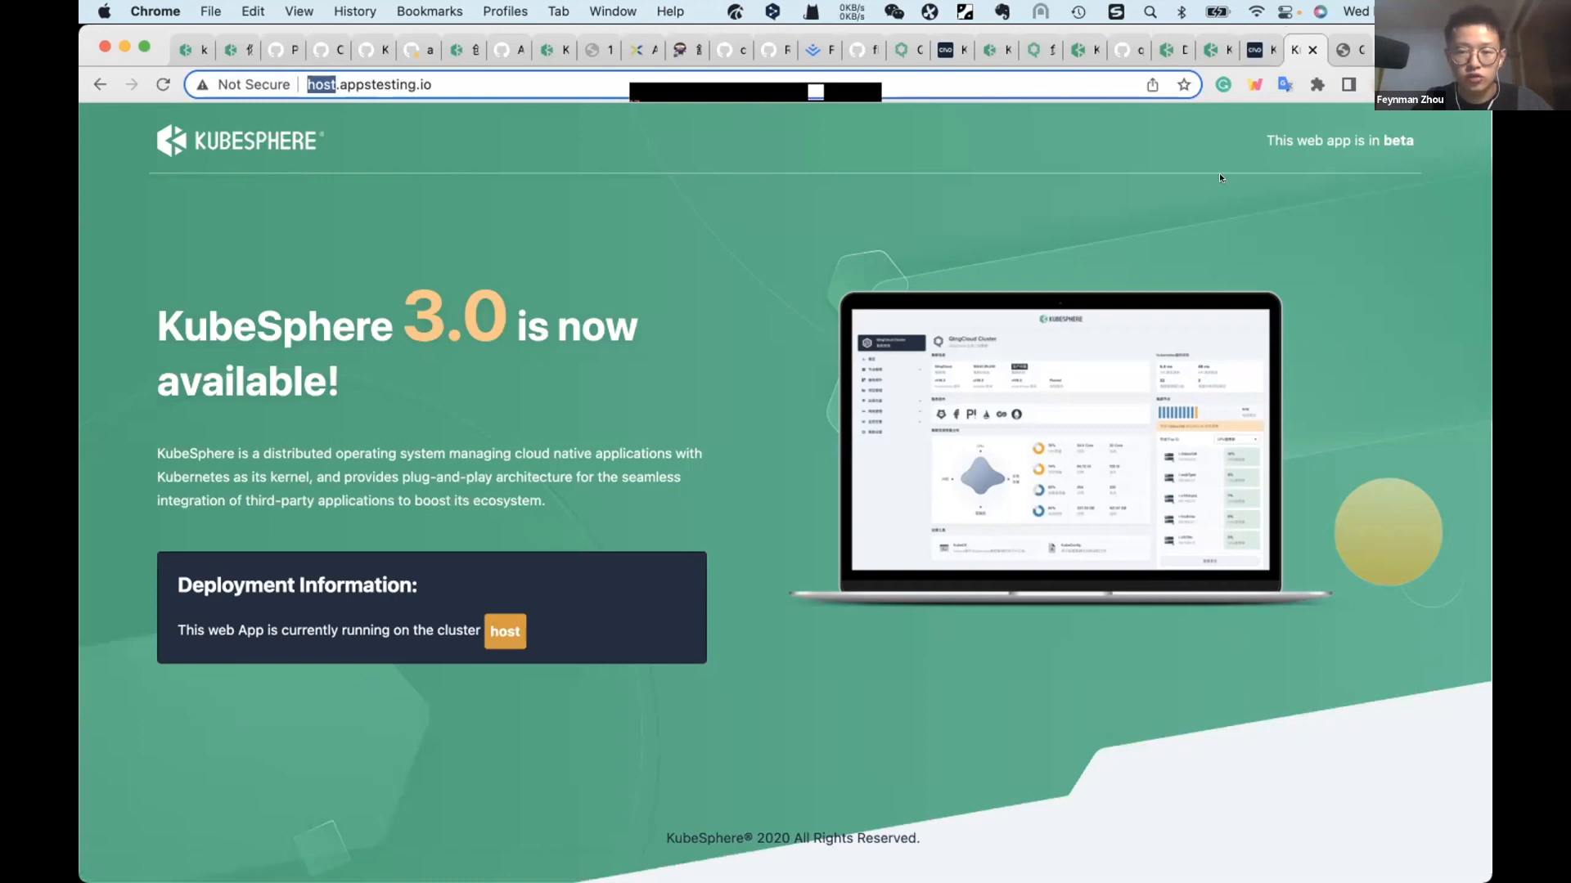
key(super+Tab)
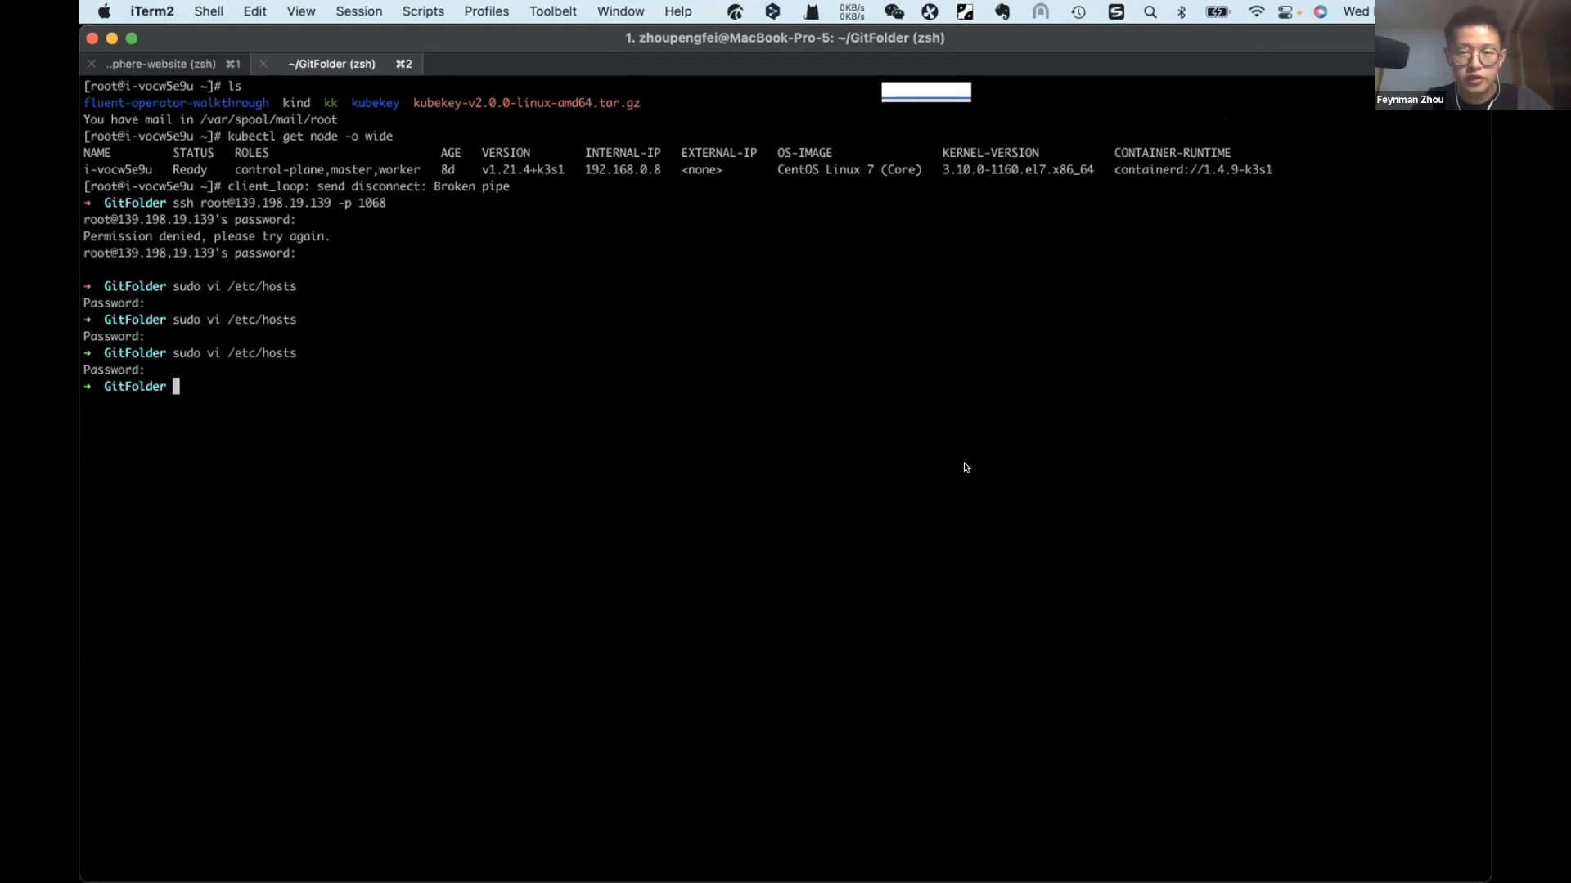
key(super+Tab)
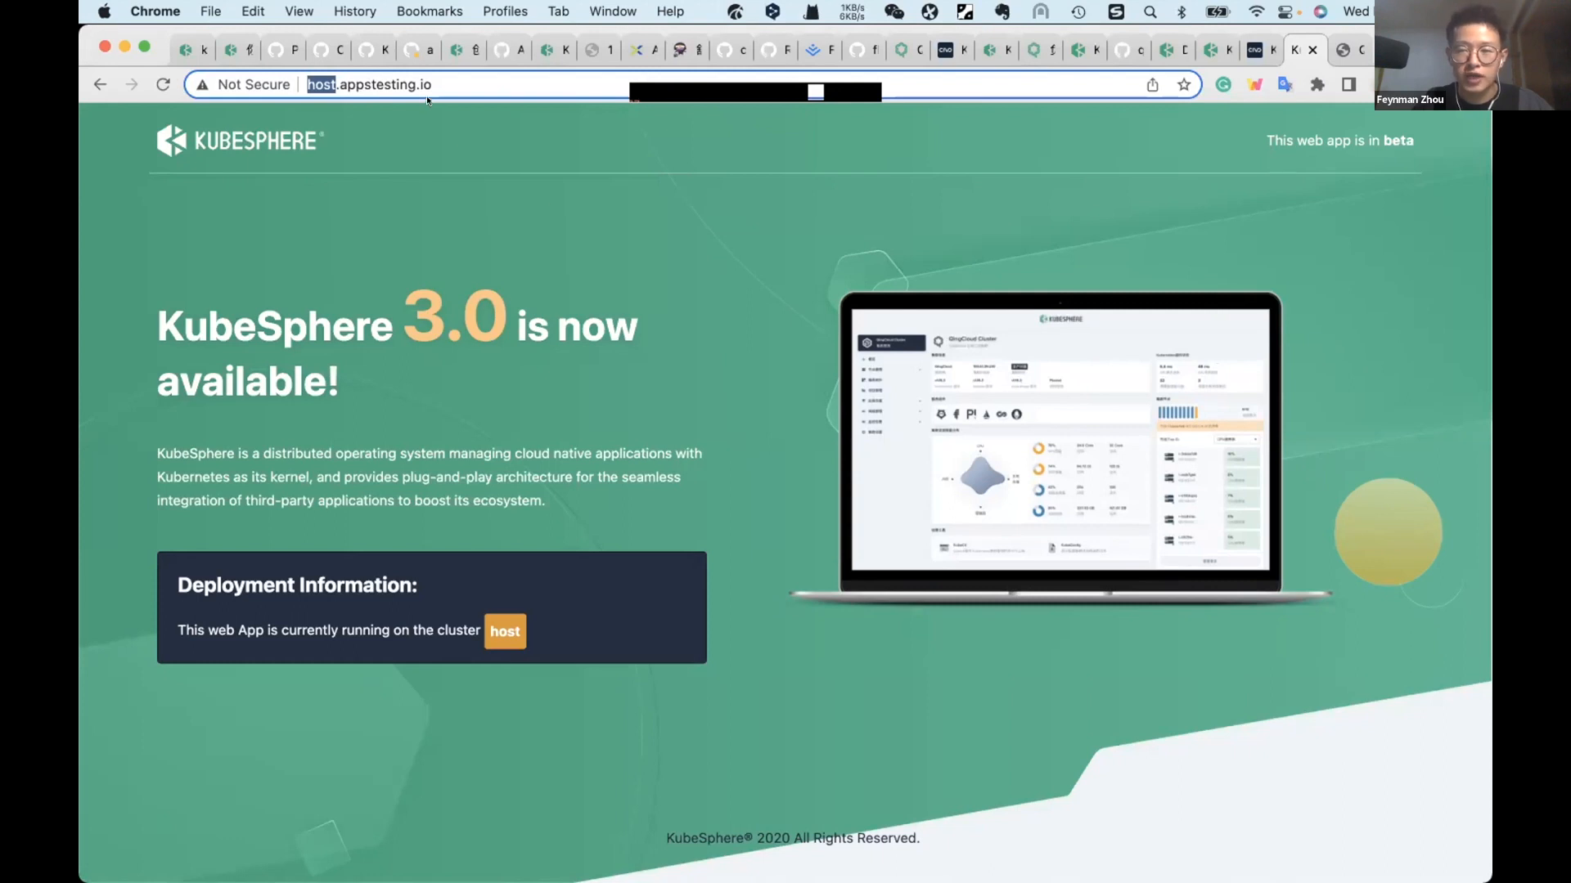
click(601, 381)
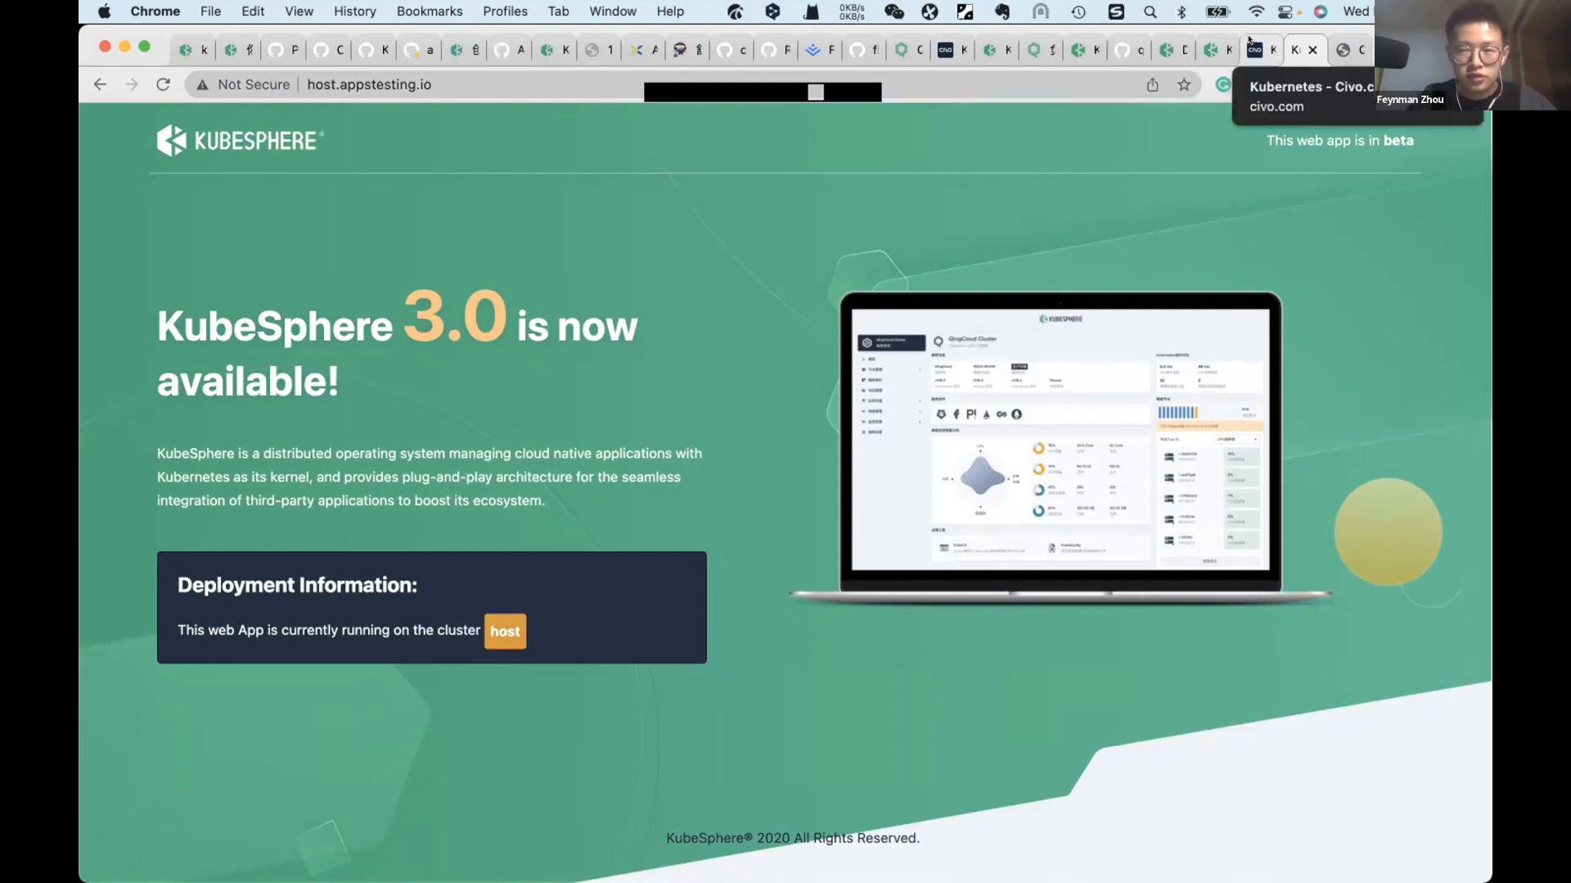
Step: Review the Civo Kubernetes clusters list and the KubeSphere blog posts on multi-cluster management and Kubernetes logging
click(1252, 48)
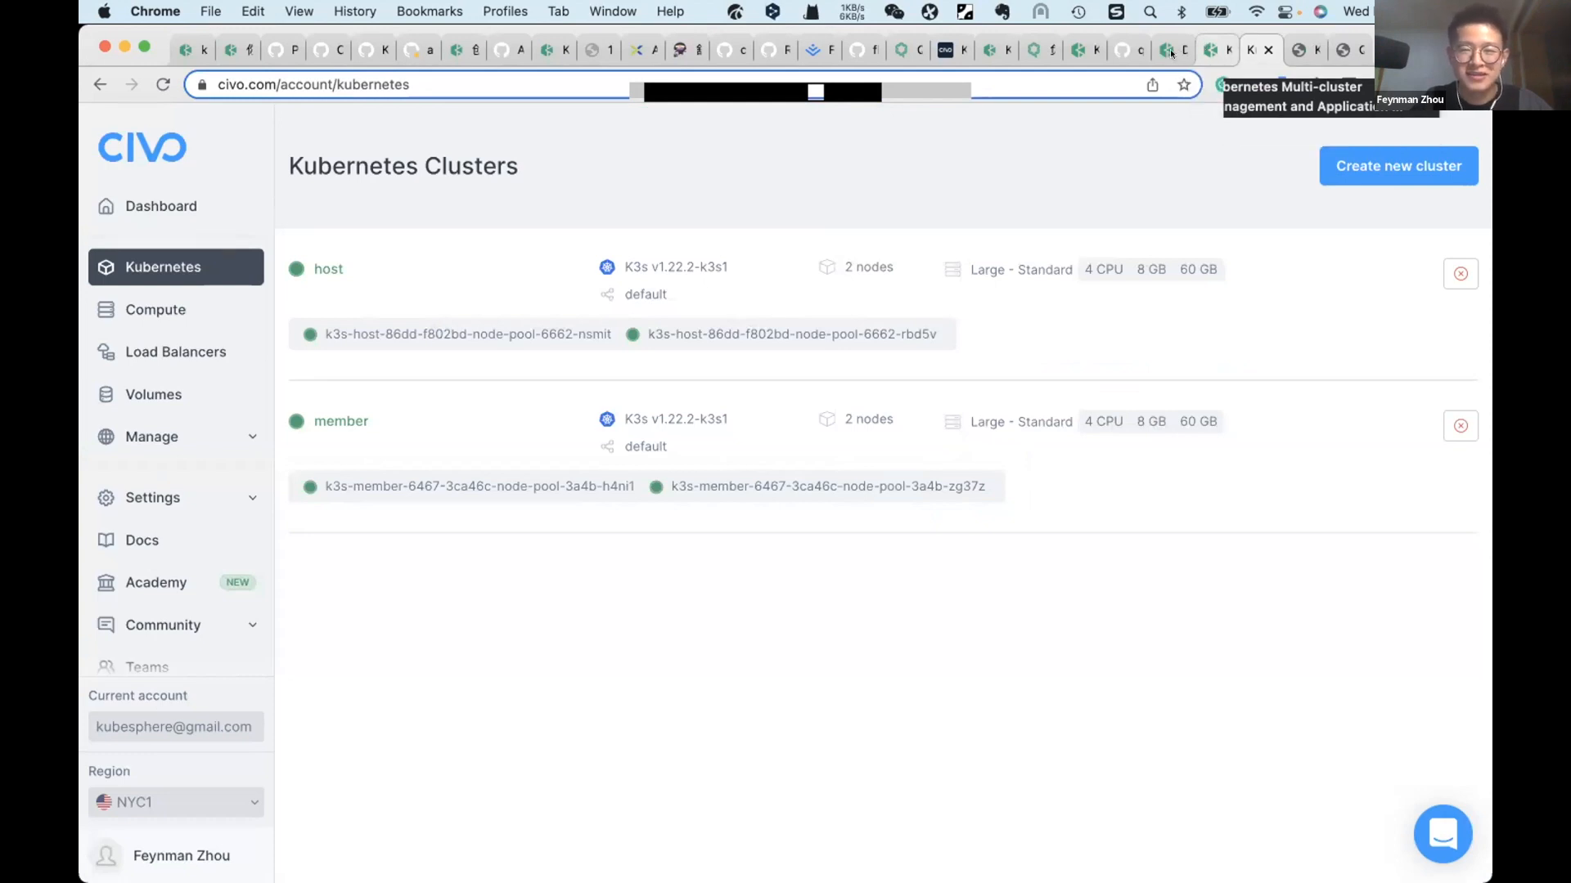
key(ctrl+shift+Tab)
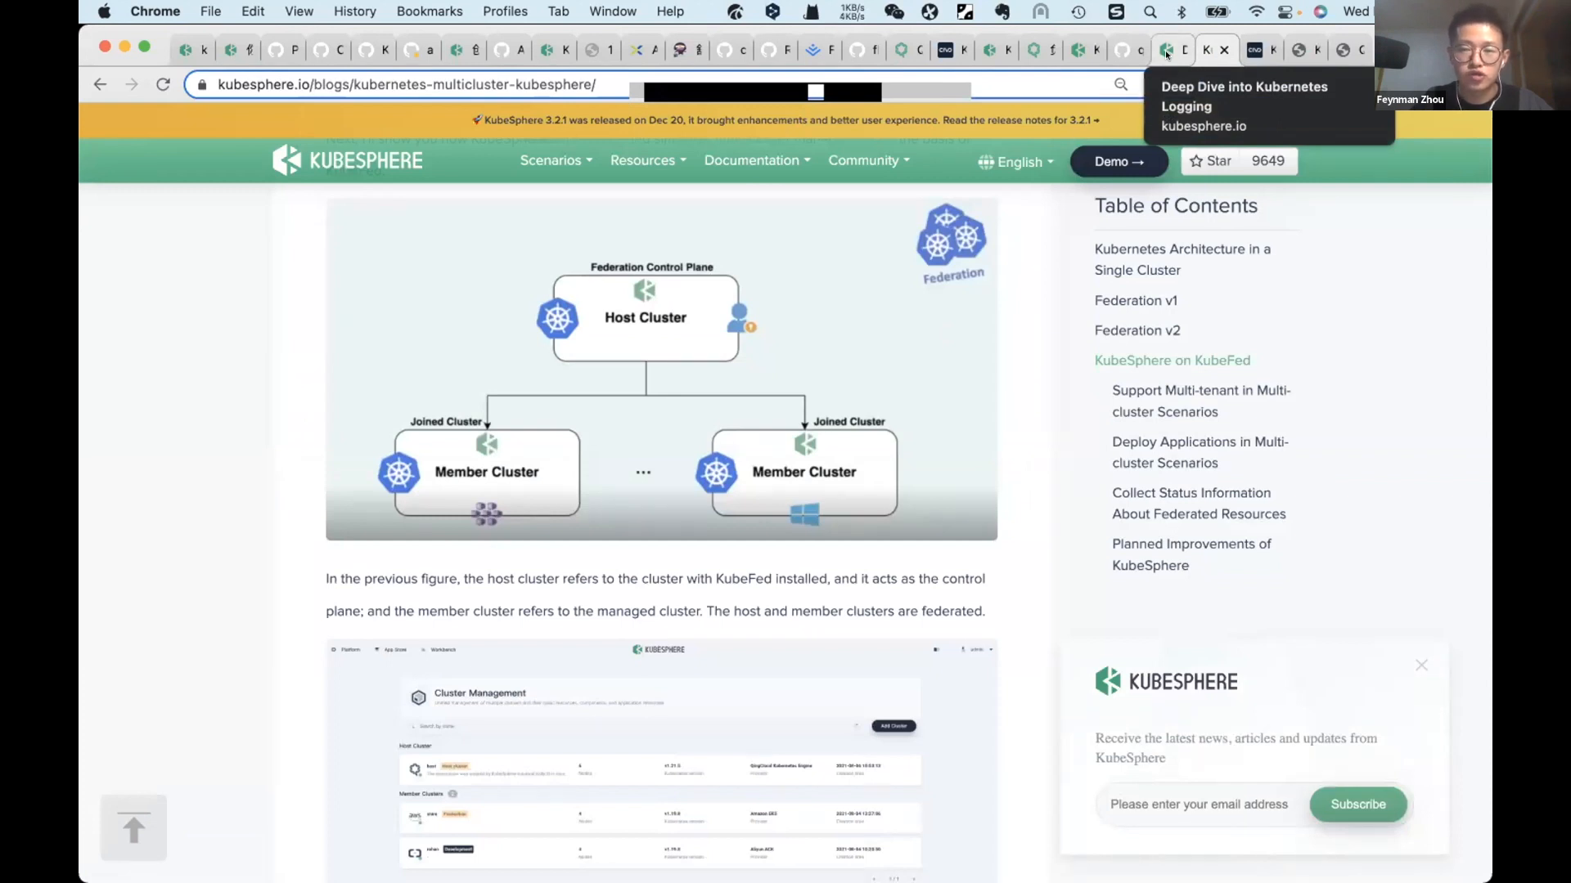
click(1165, 51)
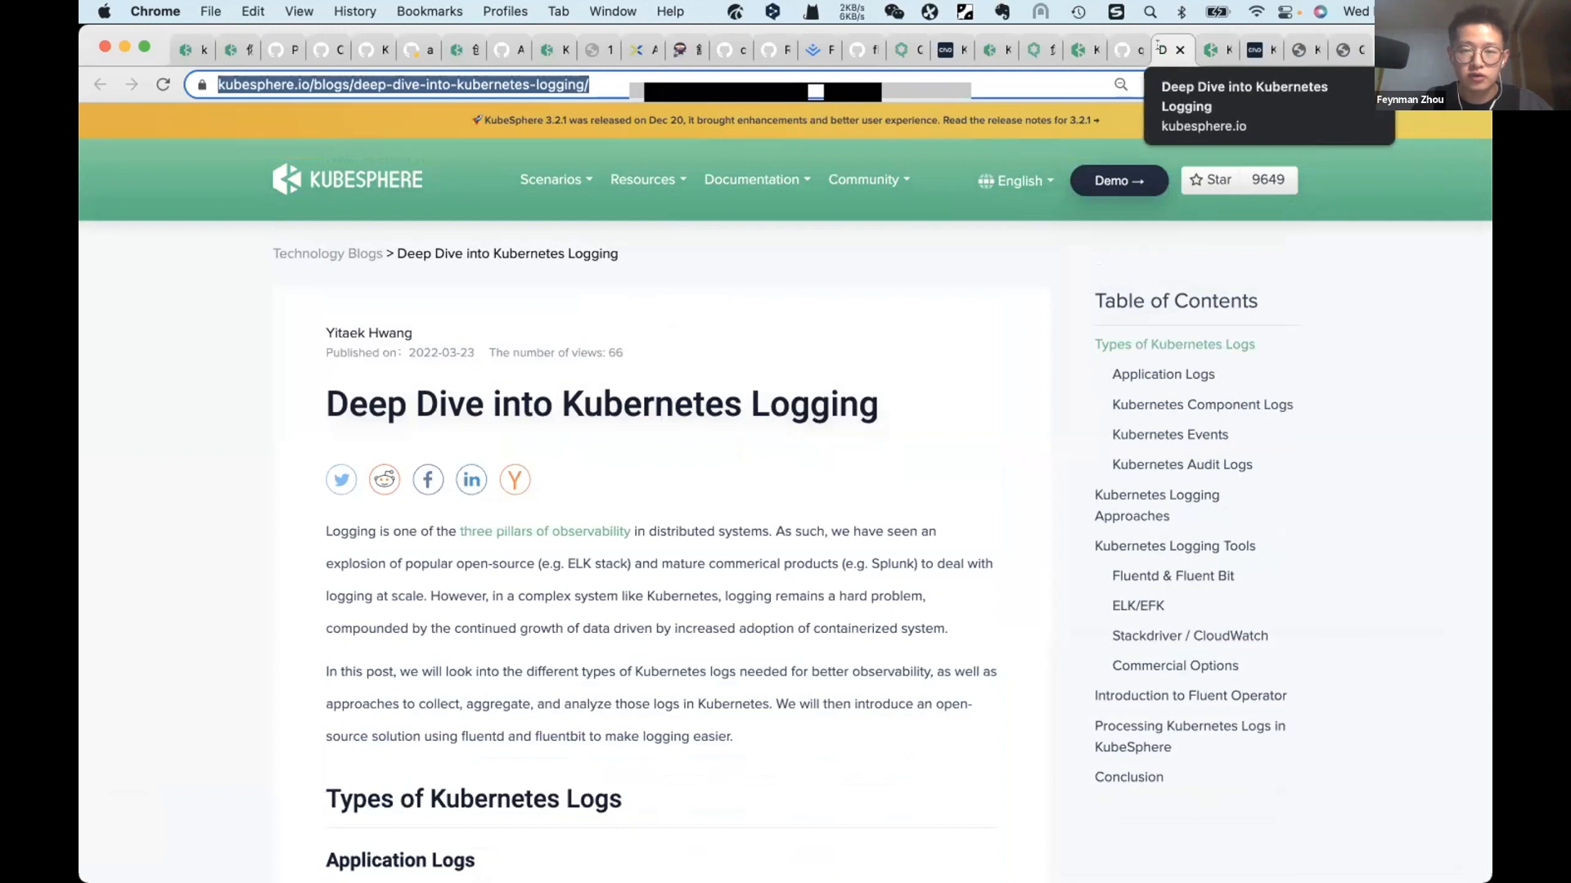
click(1215, 50)
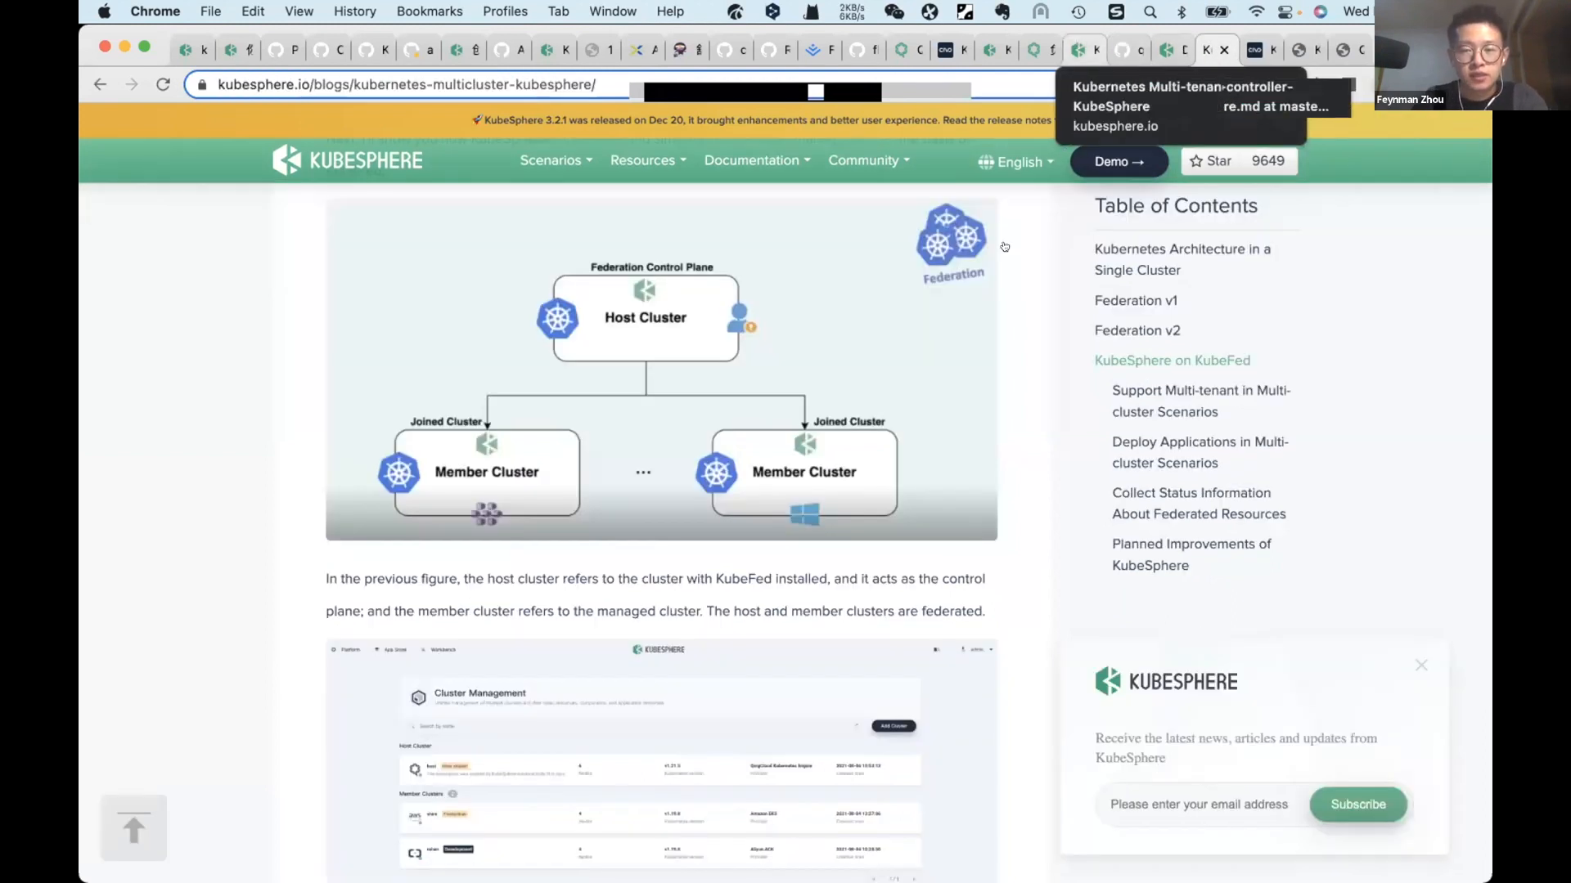
Step: Switch to the slideshow and advance past the demo slides to the Multi-tenant and Multi-dimensional Observability slide
key(ctrl+Up)
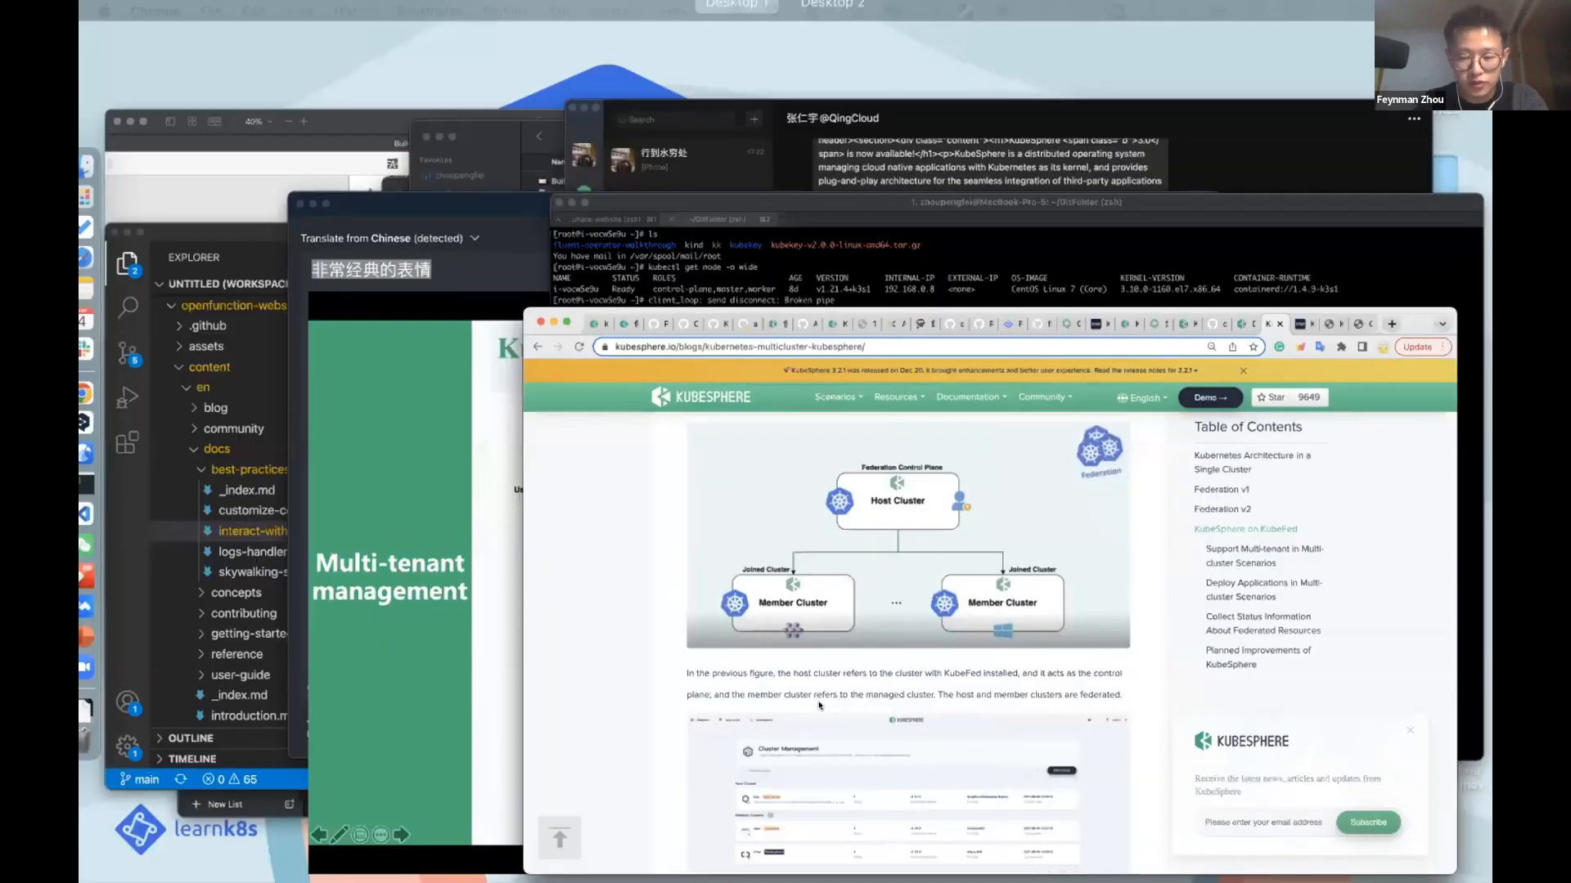
click(819, 706)
key(Right)
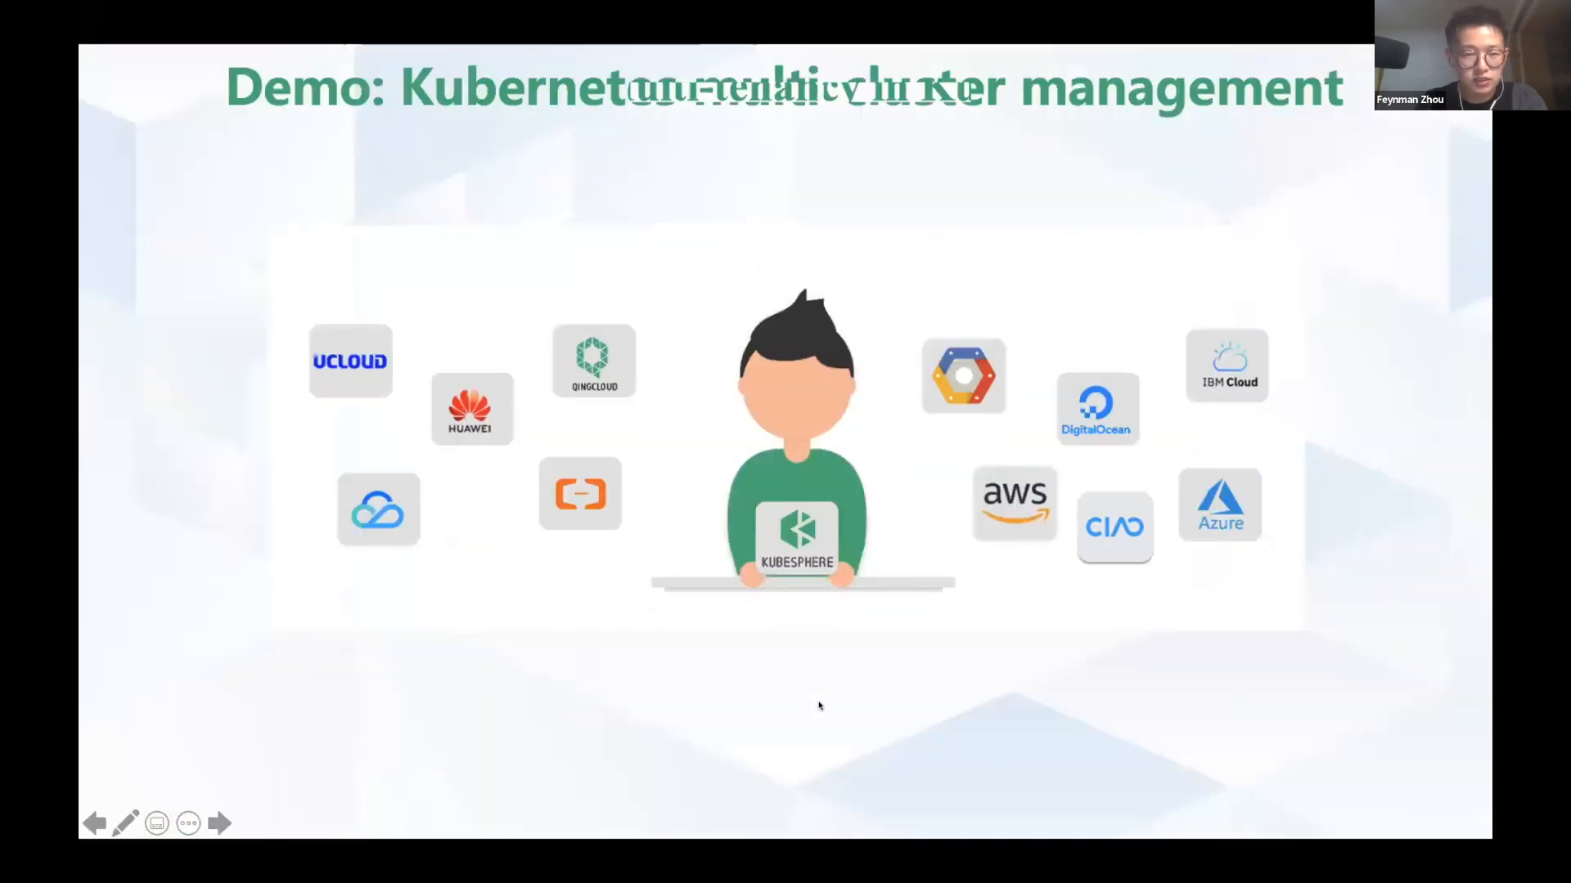
key(Right)
key(Right)
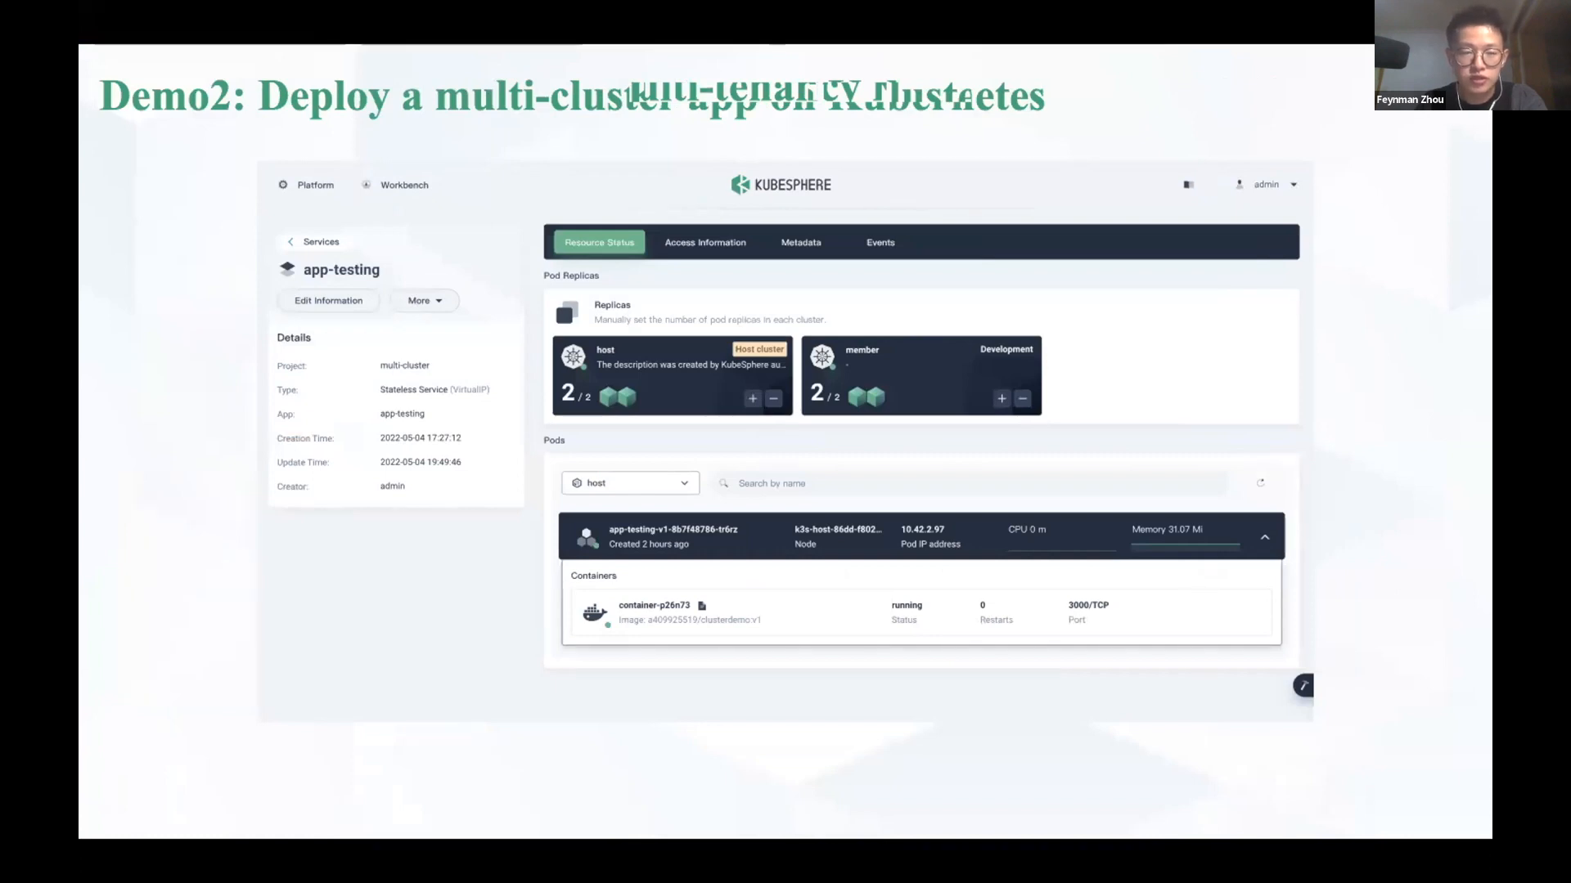
key(Right)
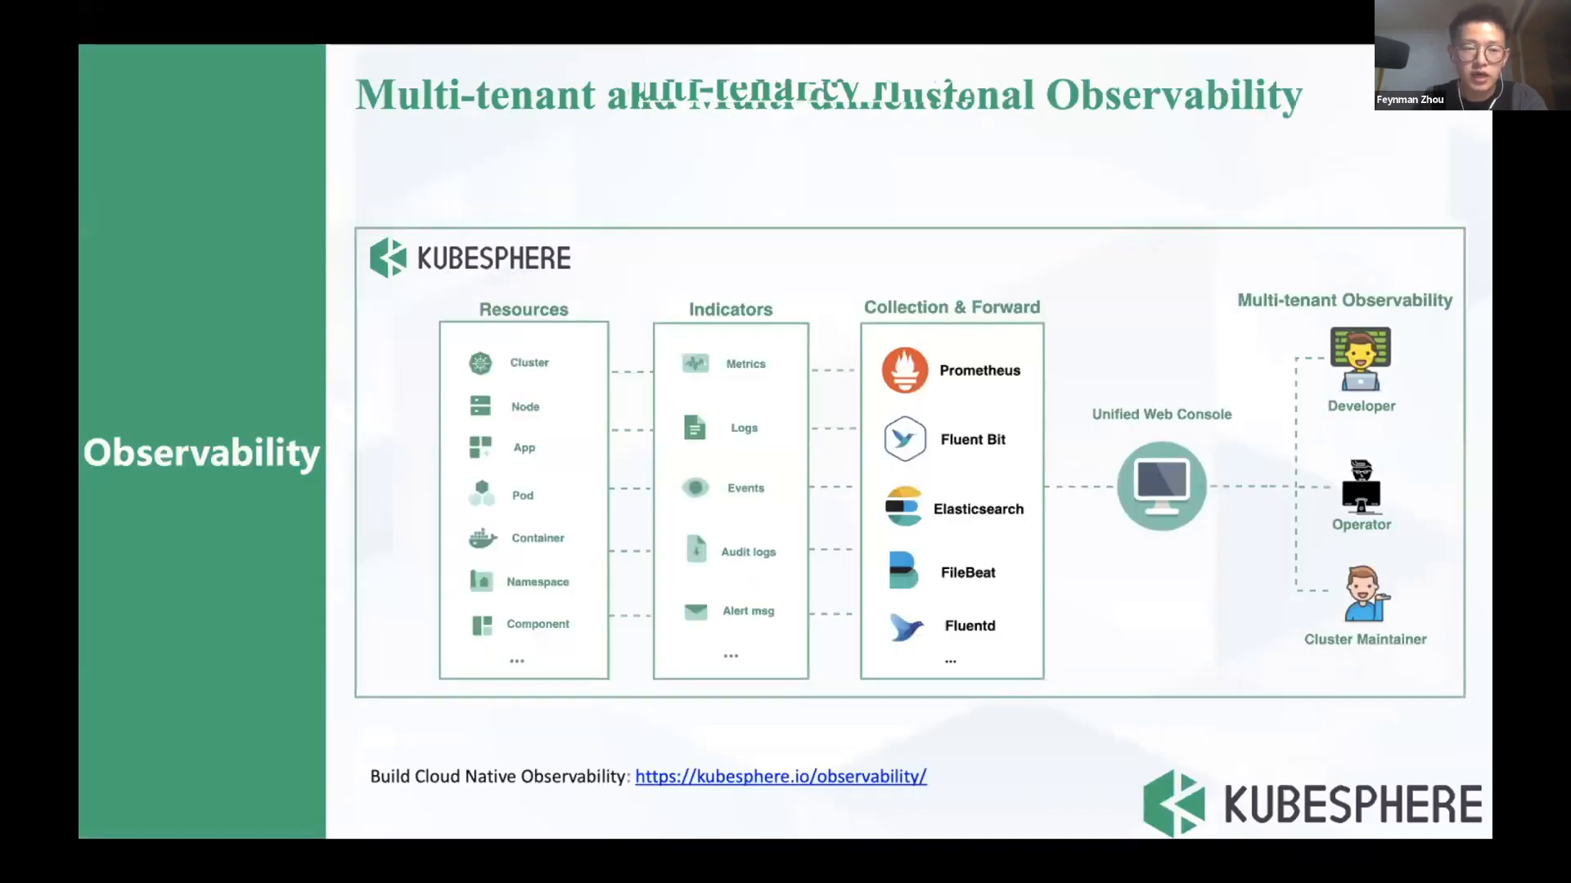